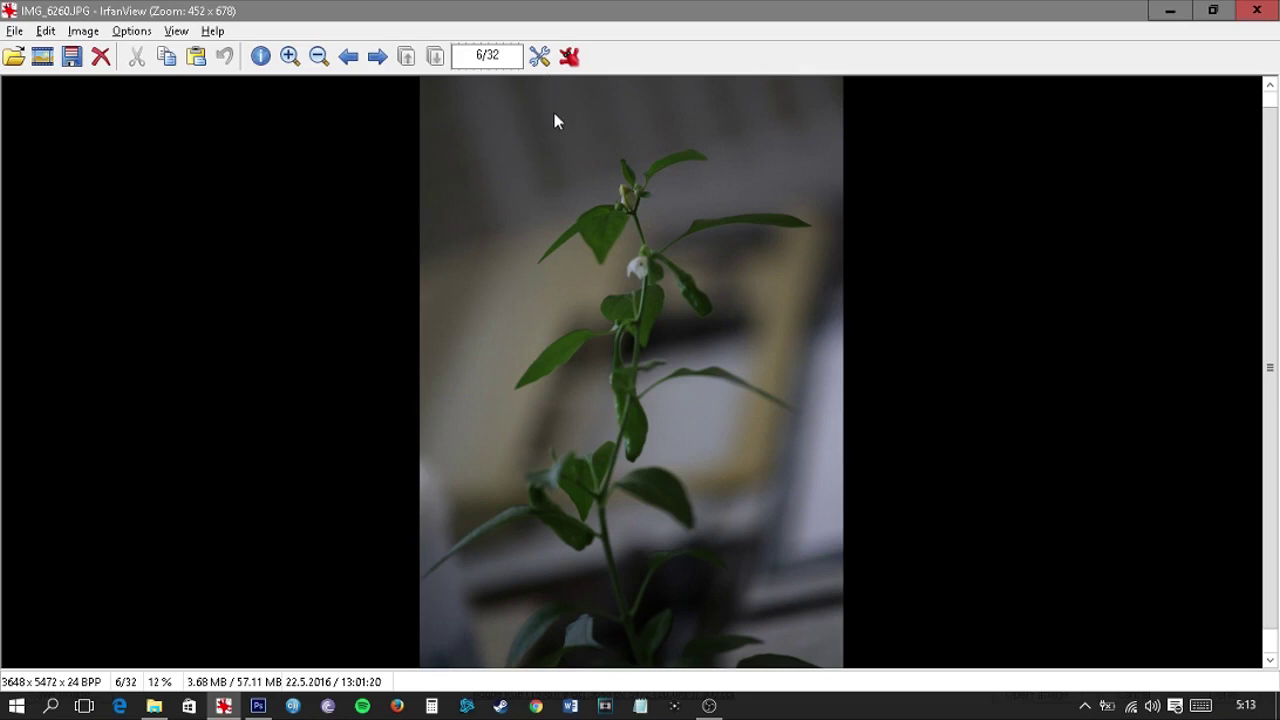
Step: Zoom in and out on the pepper-plant photo and inspect the plant's top
click(290, 57)
click(290, 57)
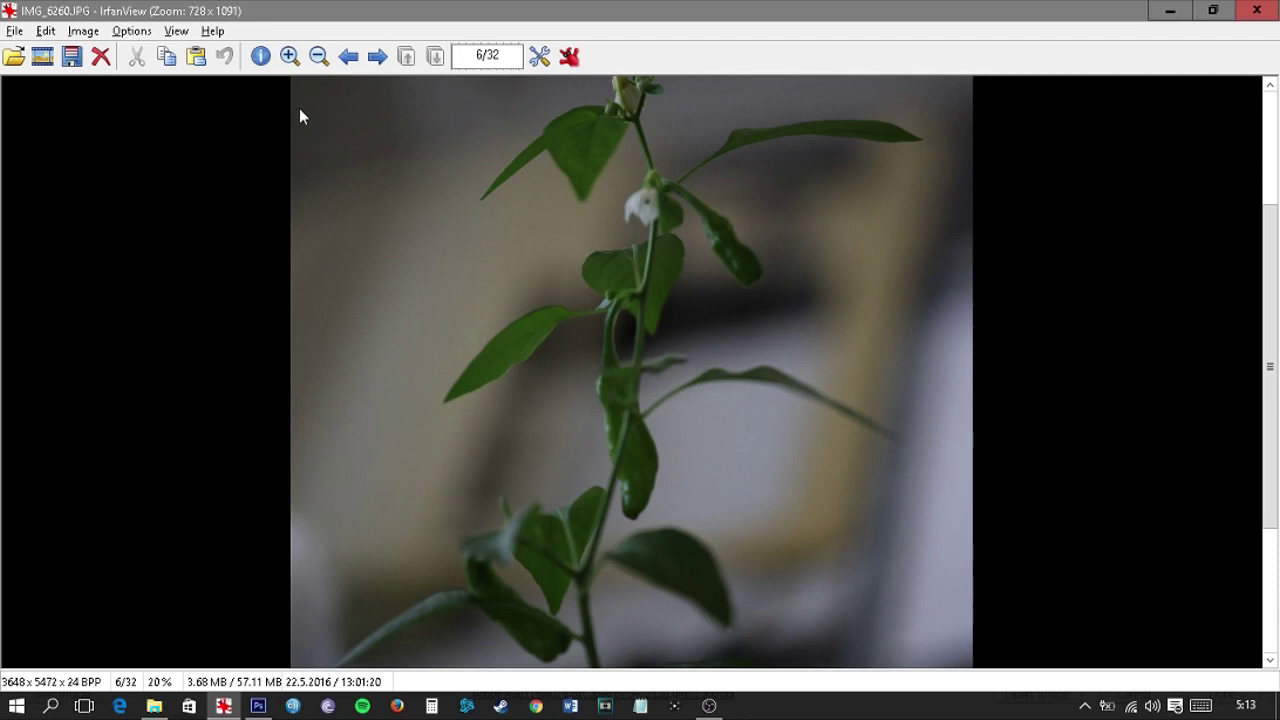
click(320, 60)
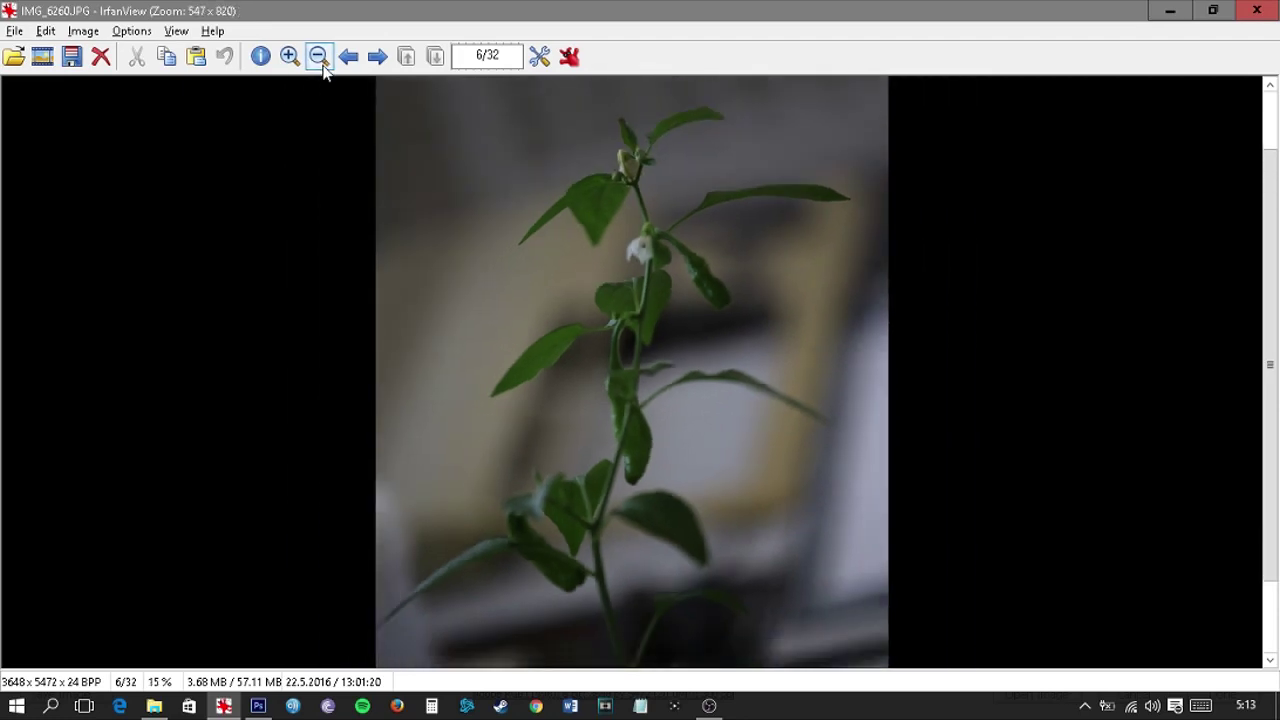
click(320, 62)
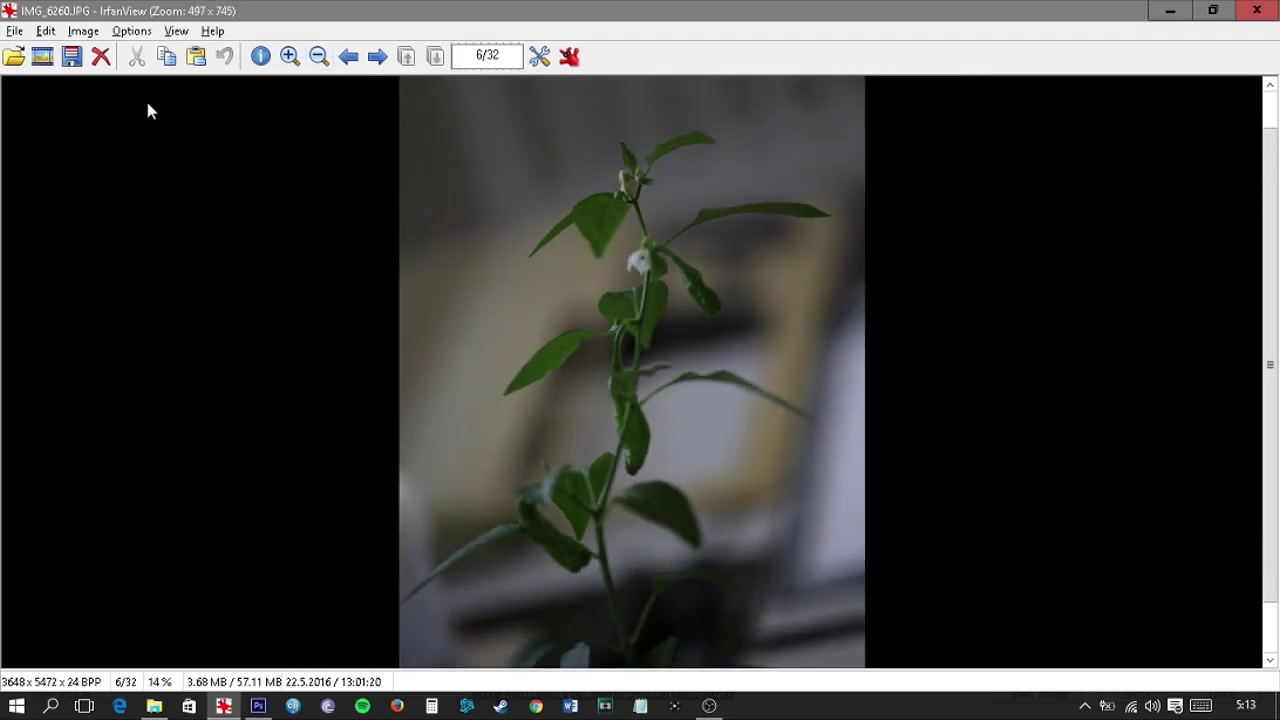
click(289, 57)
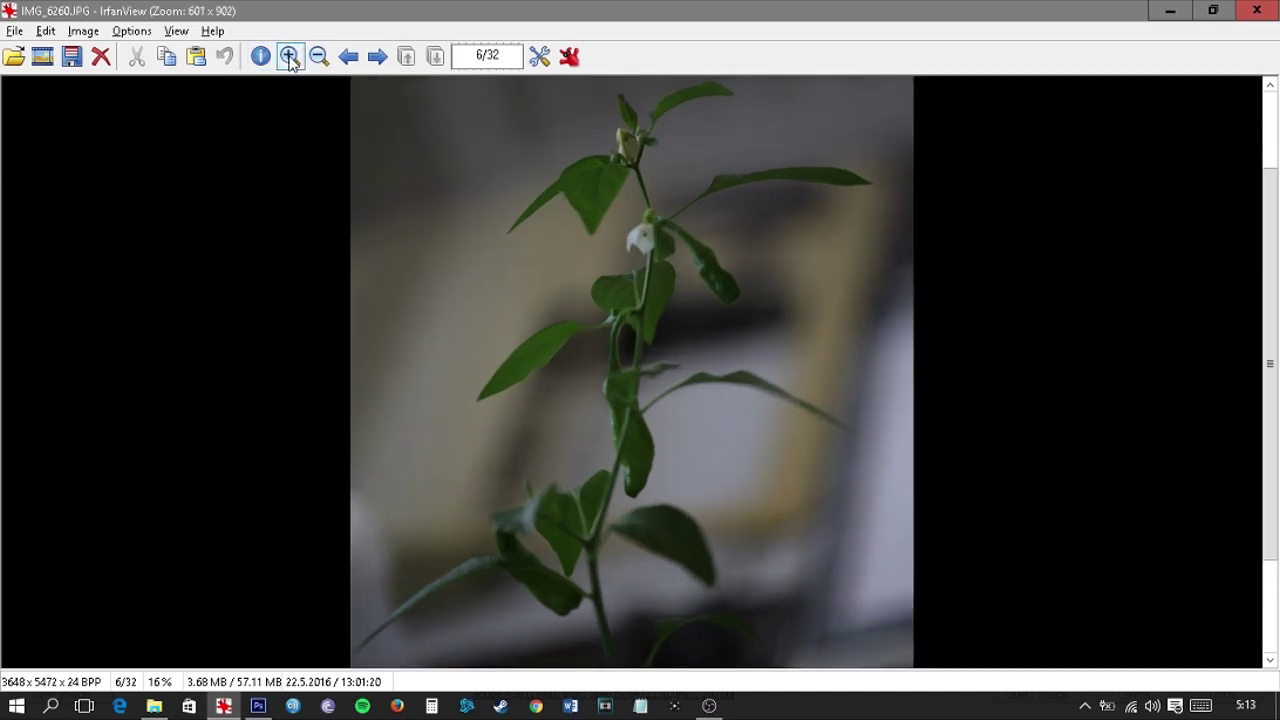
drag(566, 139, 757, 278)
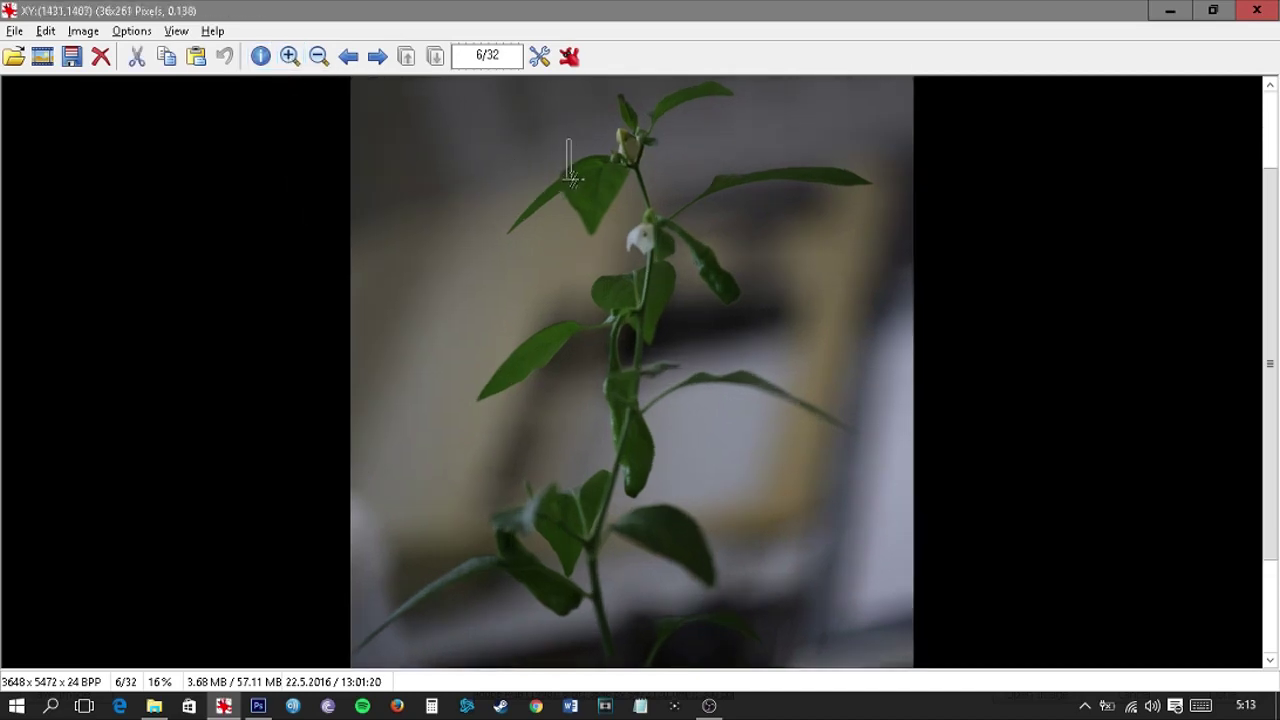
click(847, 290)
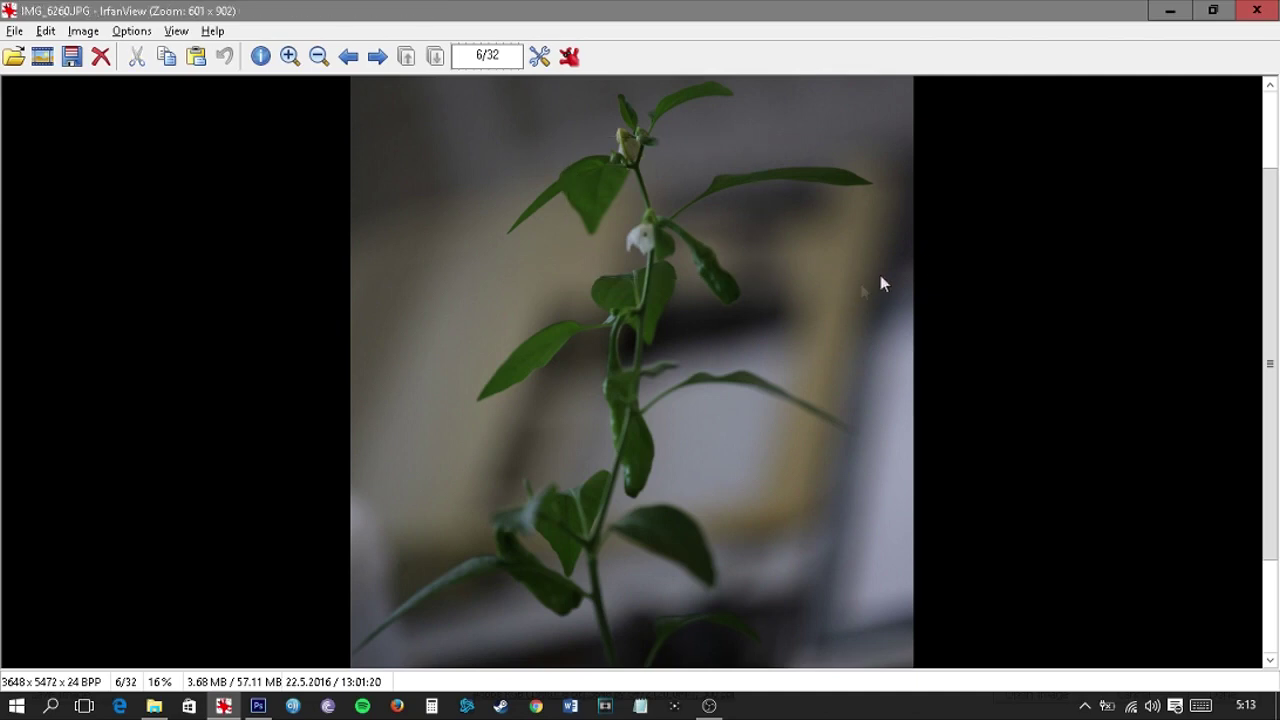
drag(1270, 185, 1274, 88)
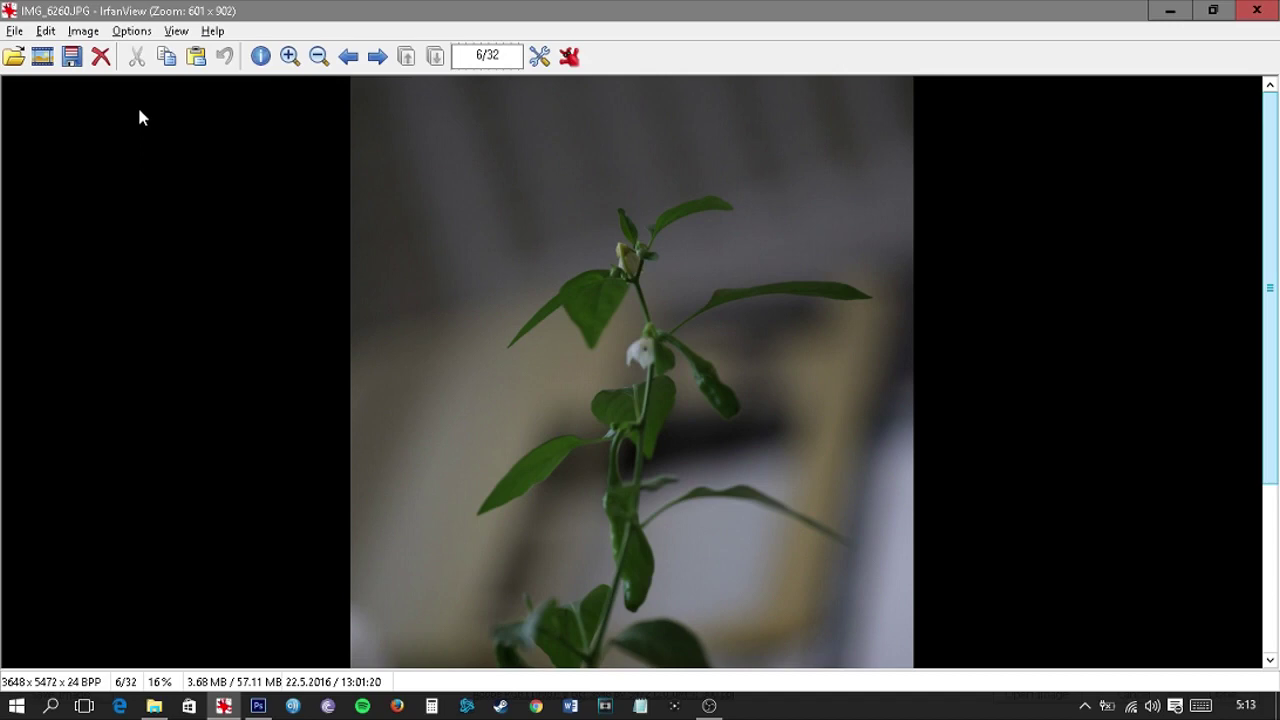
mouse_move(1274, 148)
mouse_down()
mouse_move(1271, 290)
mouse_move(1273, 97)
mouse_move(1237, 392)
mouse_up()
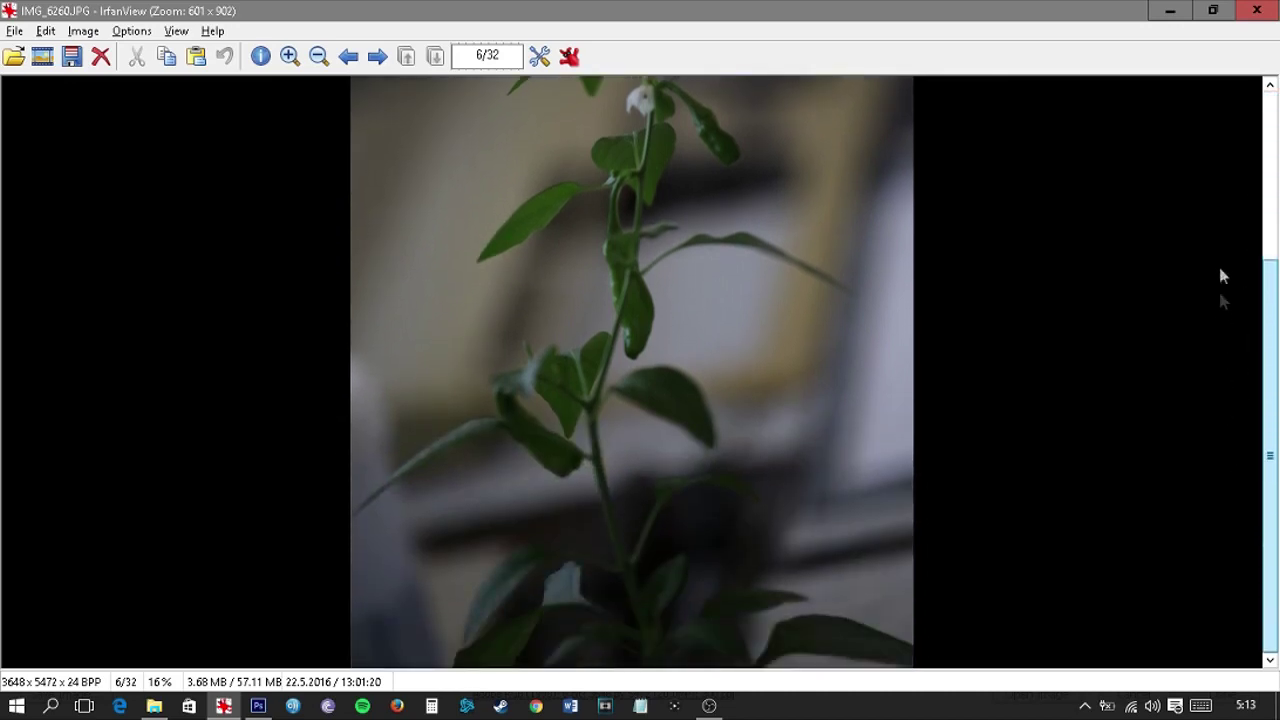
drag(1221, 275, 1220, 186)
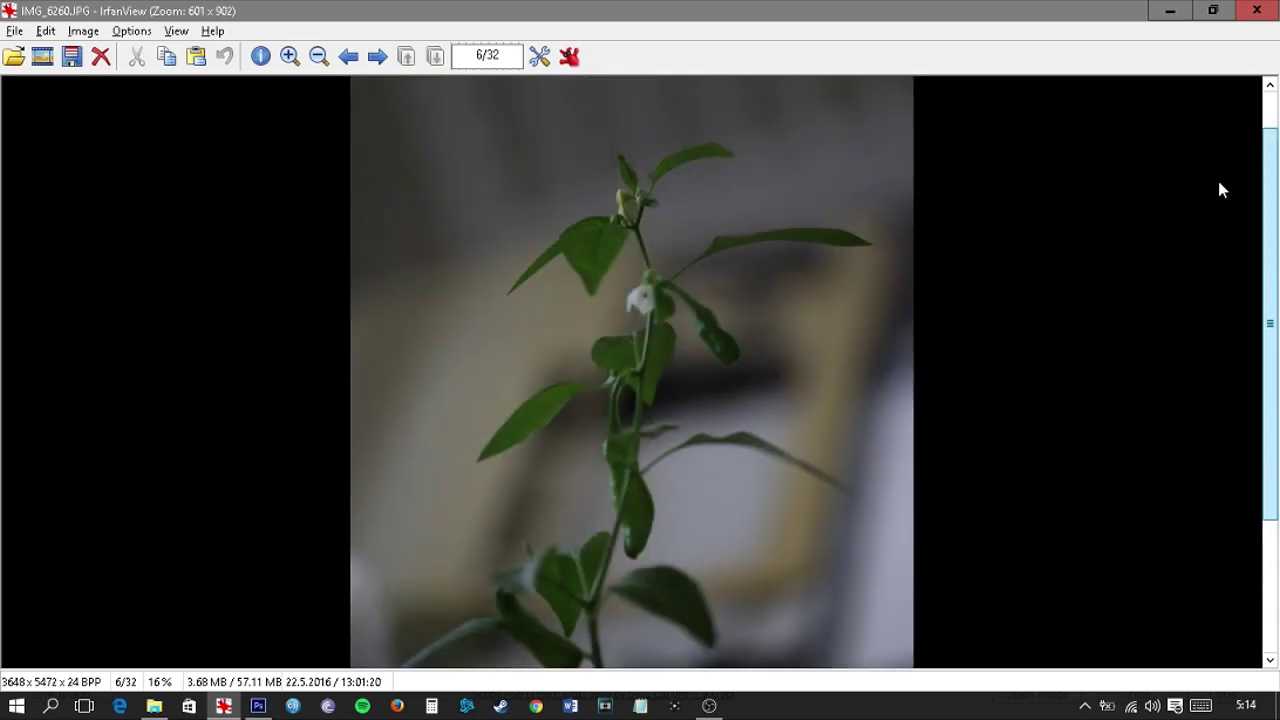
mouse_move(1220, 190)
mouse_down()
mouse_move(1211, 343)
mouse_move(1197, 138)
mouse_up()
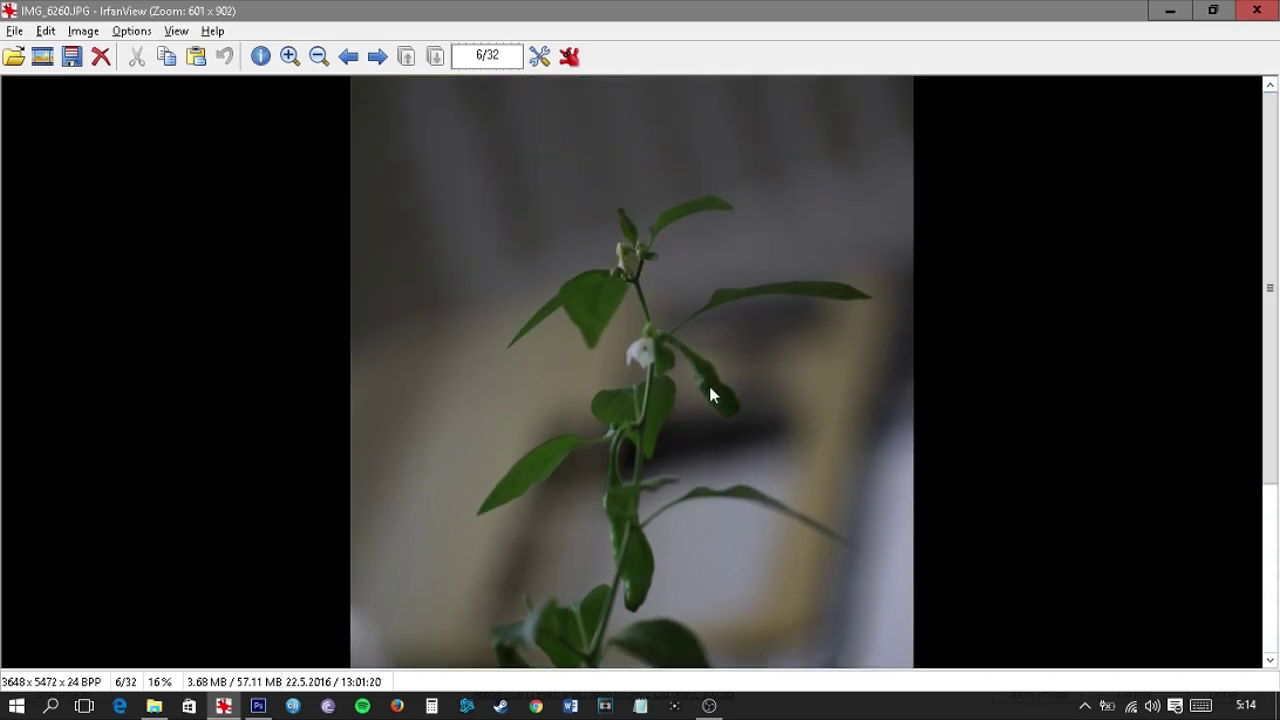
drag(660, 377, 658, 412)
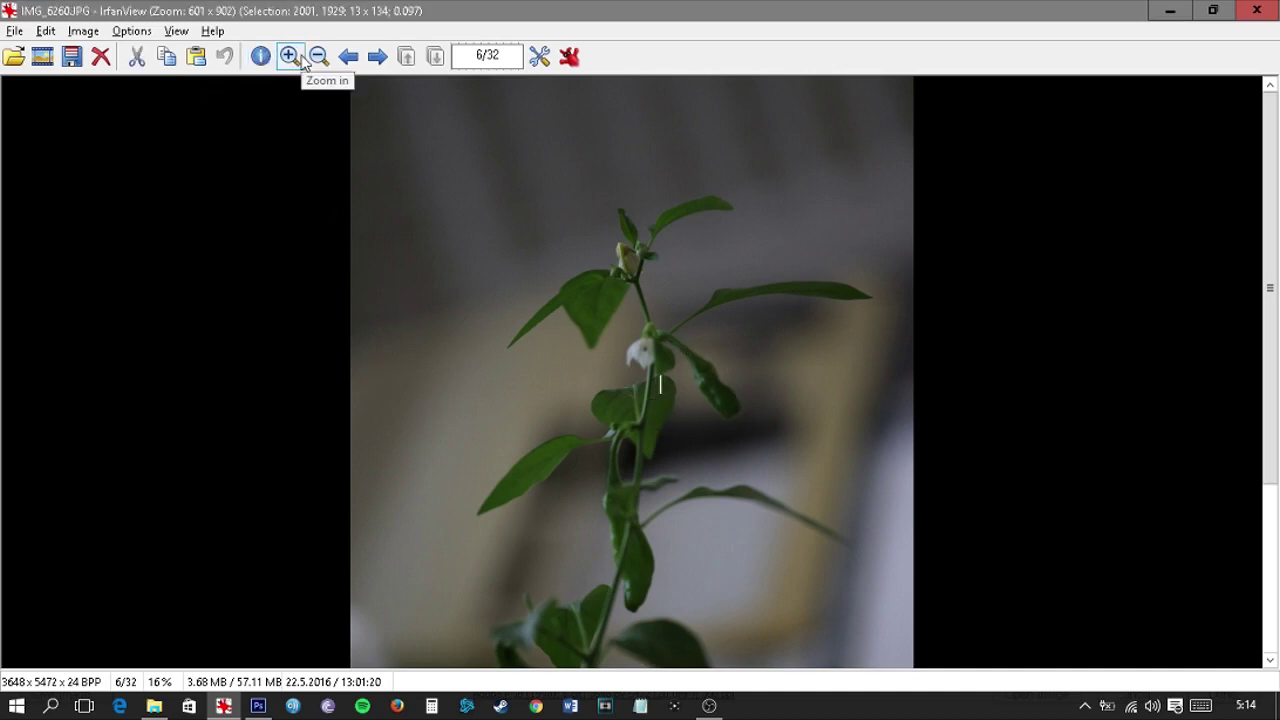
Step: Magnify the plant to fill the window, scroll through it, then zoom back to the whole photo
click(290, 56)
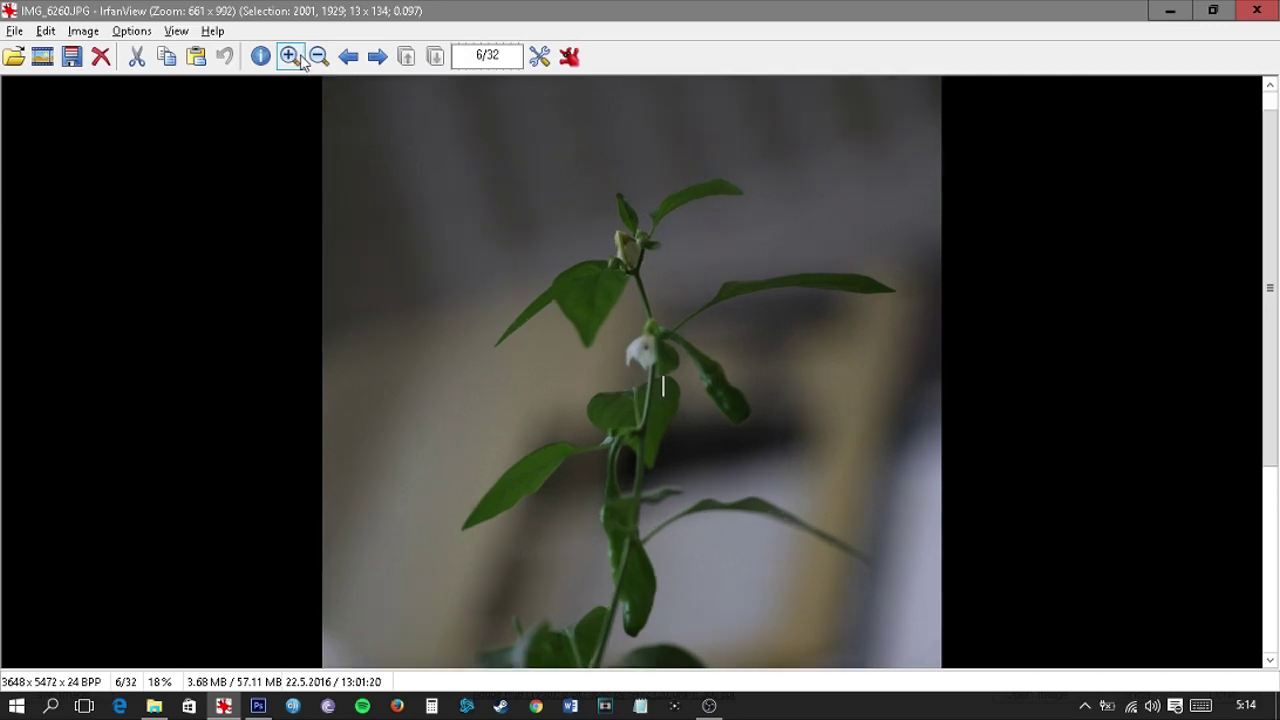
click(292, 66)
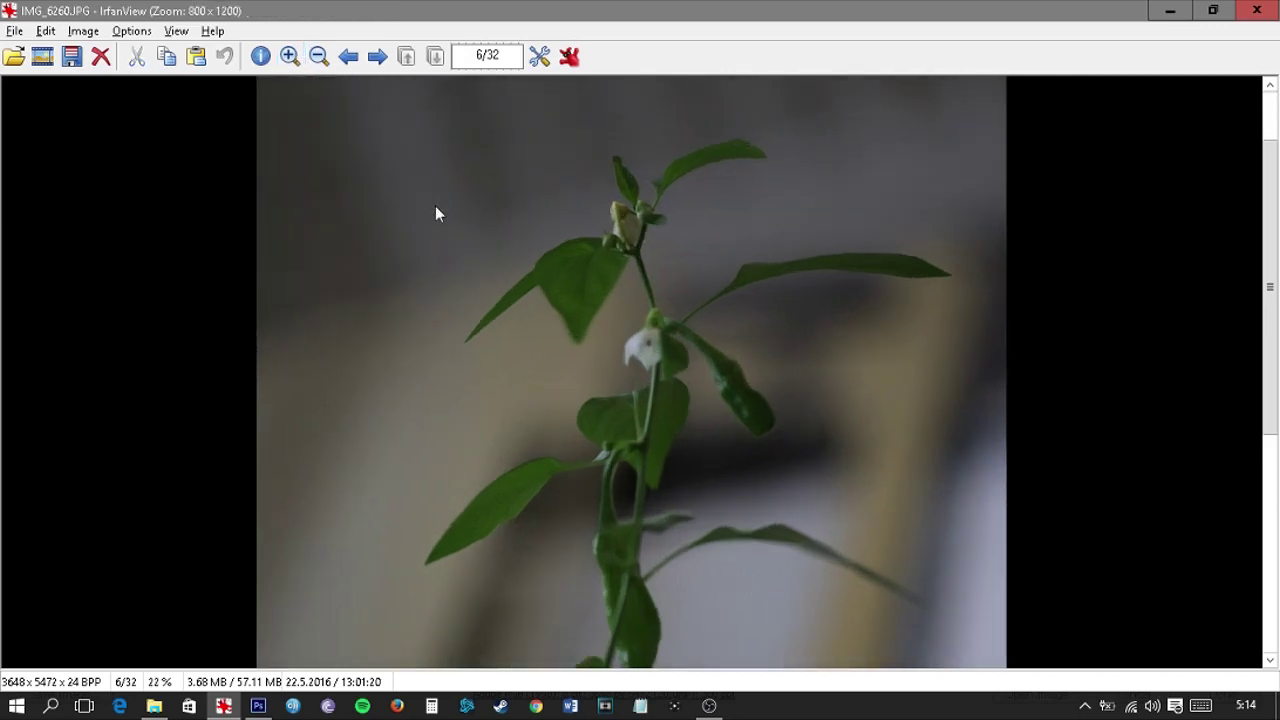
click(290, 56)
click(290, 56)
click(290, 56)
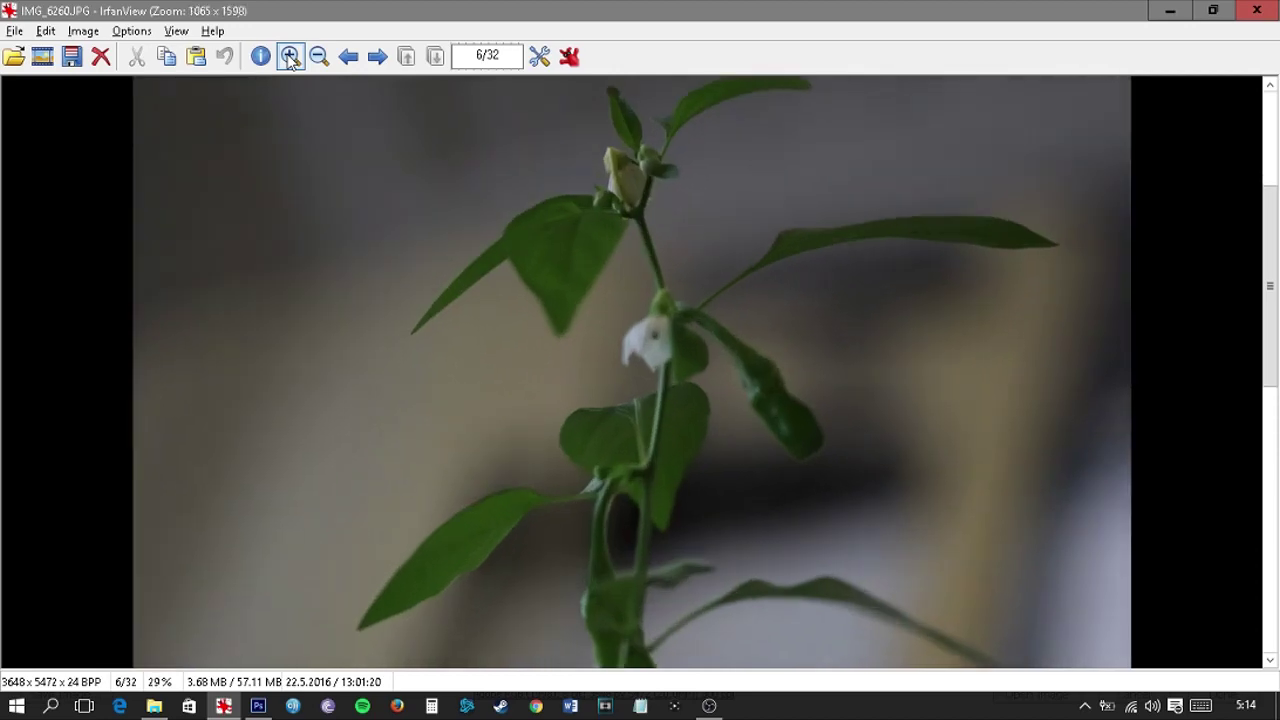
click(290, 56)
drag(540, 150, 542, 266)
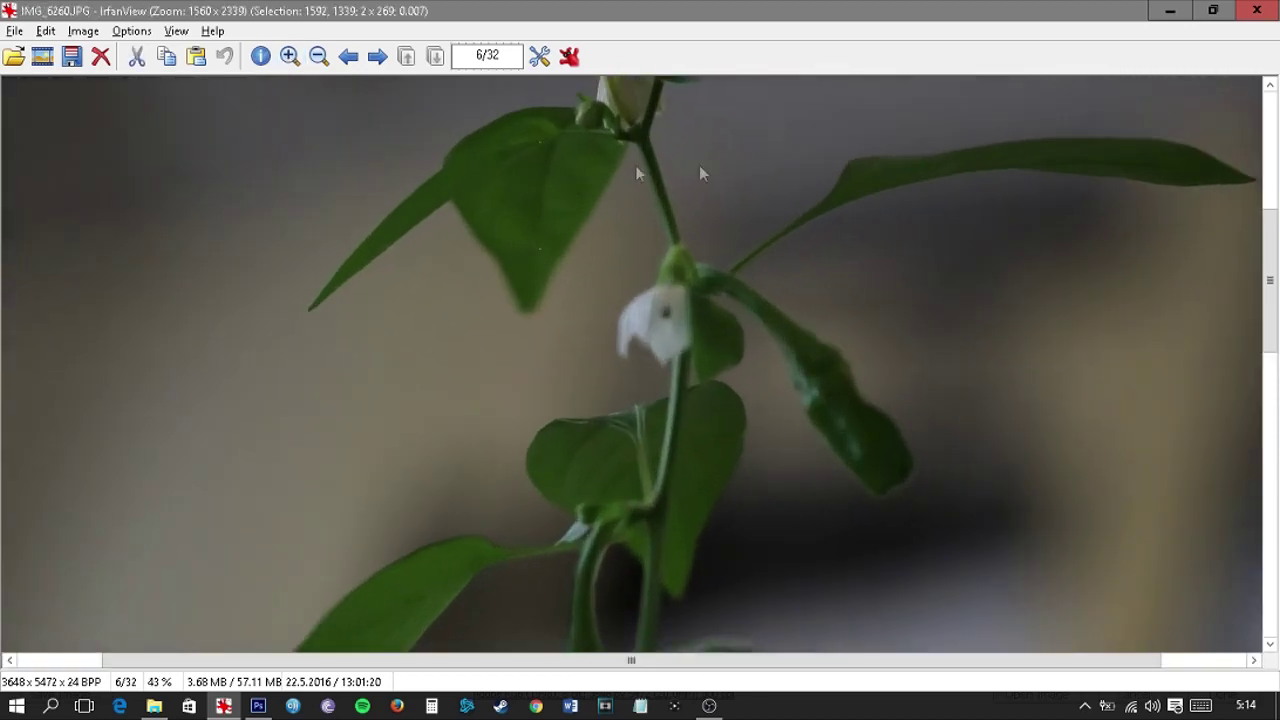
scroll(796, 168, up, 1)
scroll(798, 177, up, 1)
scroll(798, 177, up, 1)
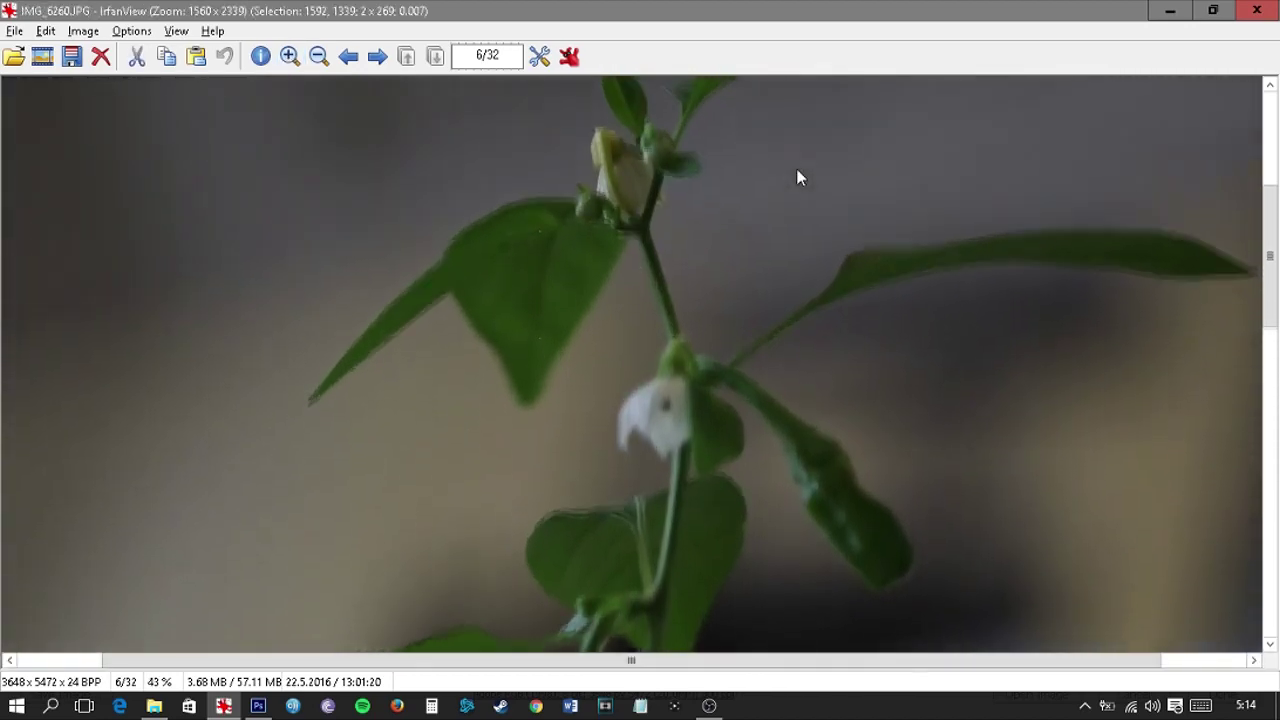
scroll(798, 177, up, 1)
scroll(798, 177, up, 1)
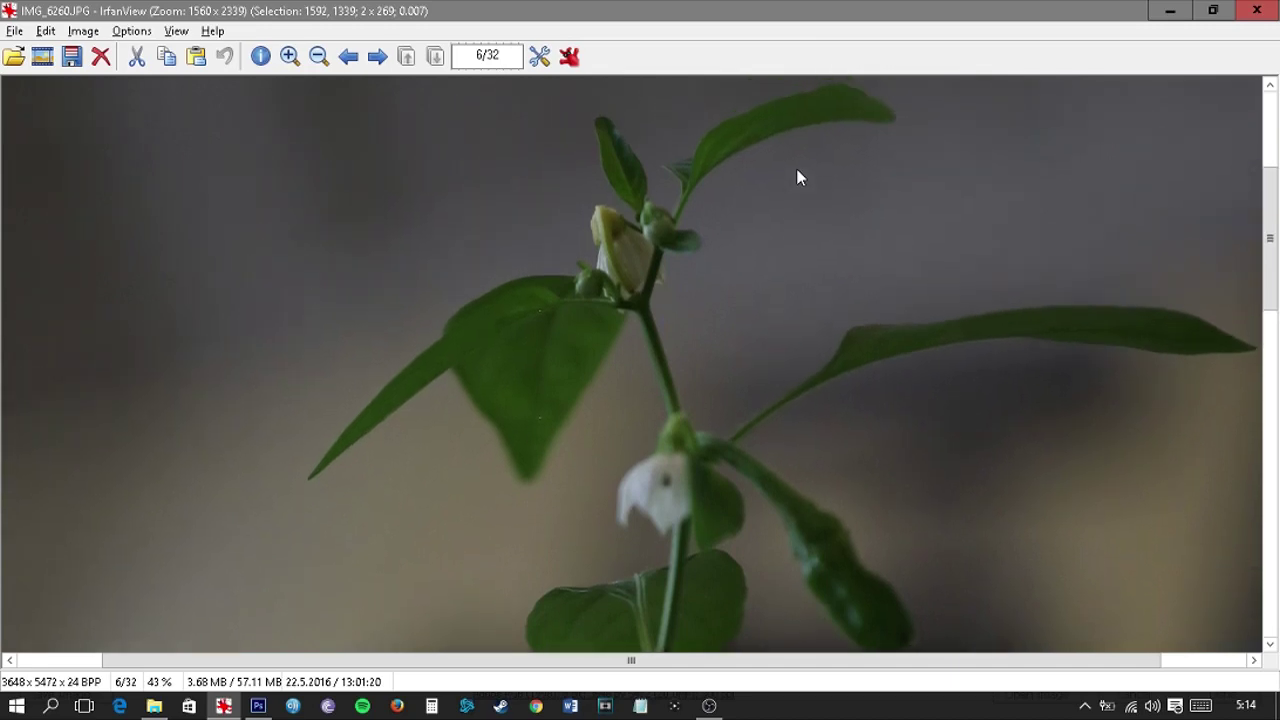
scroll(798, 177, up, 1)
scroll(798, 177, up, 1)
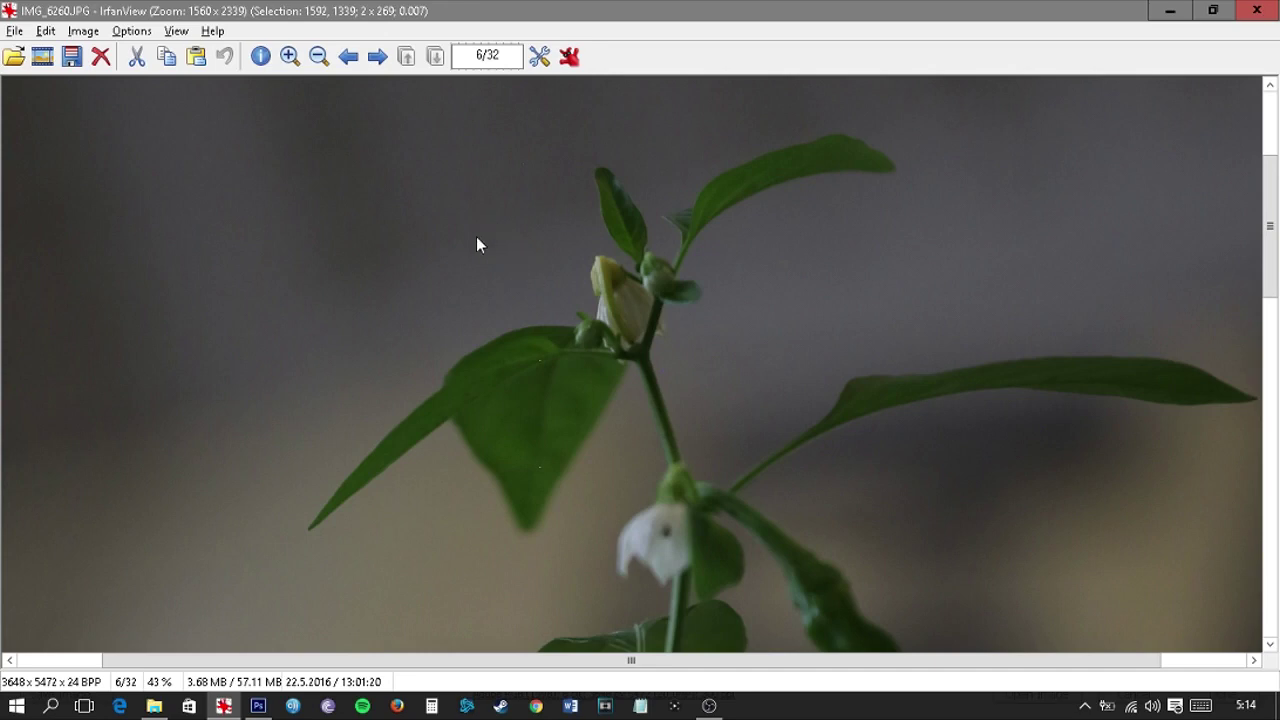
scroll(476, 243, down, 1)
scroll(476, 243, down, 1)
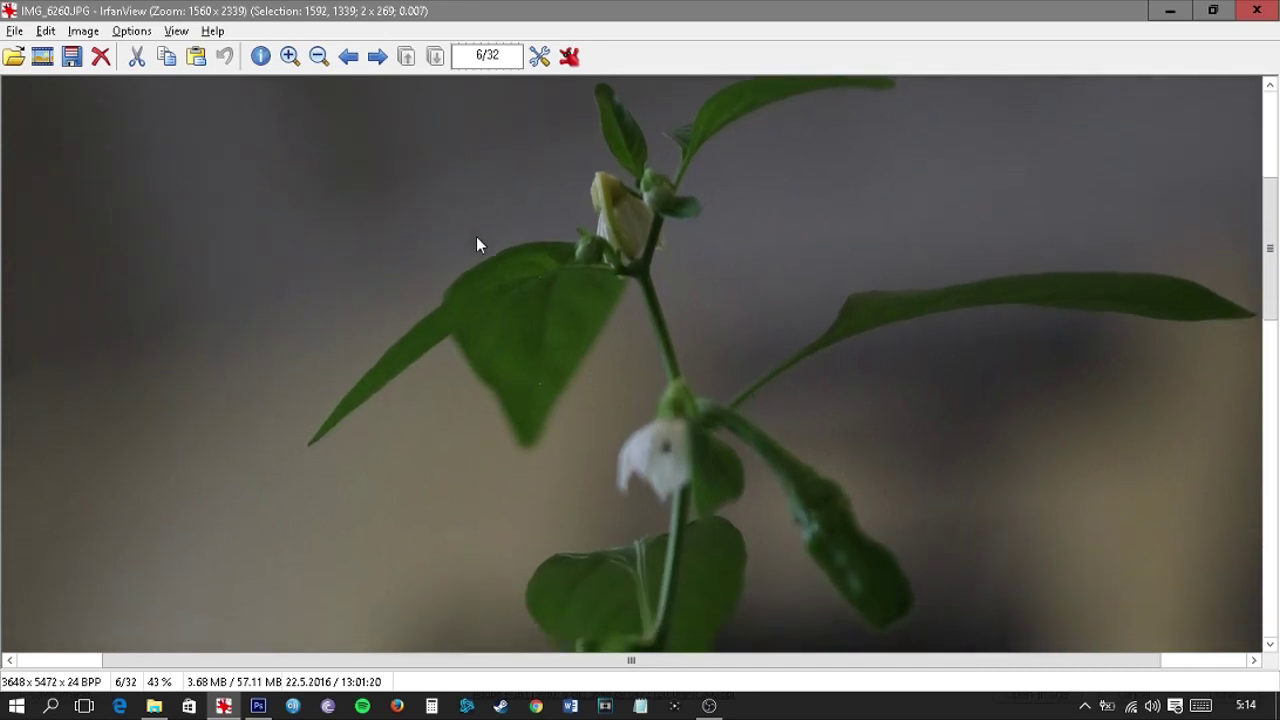
scroll(631, 277, down, 1)
scroll(640, 274, down, 1)
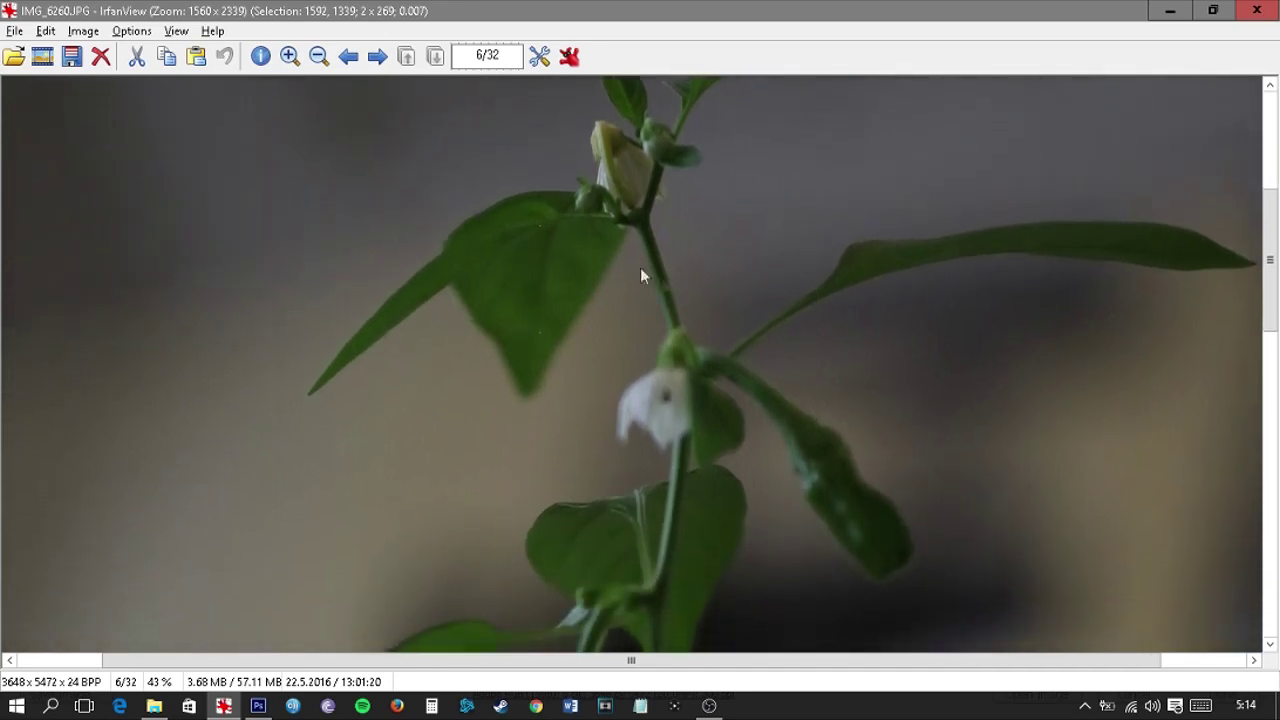
click(319, 57)
click(319, 57)
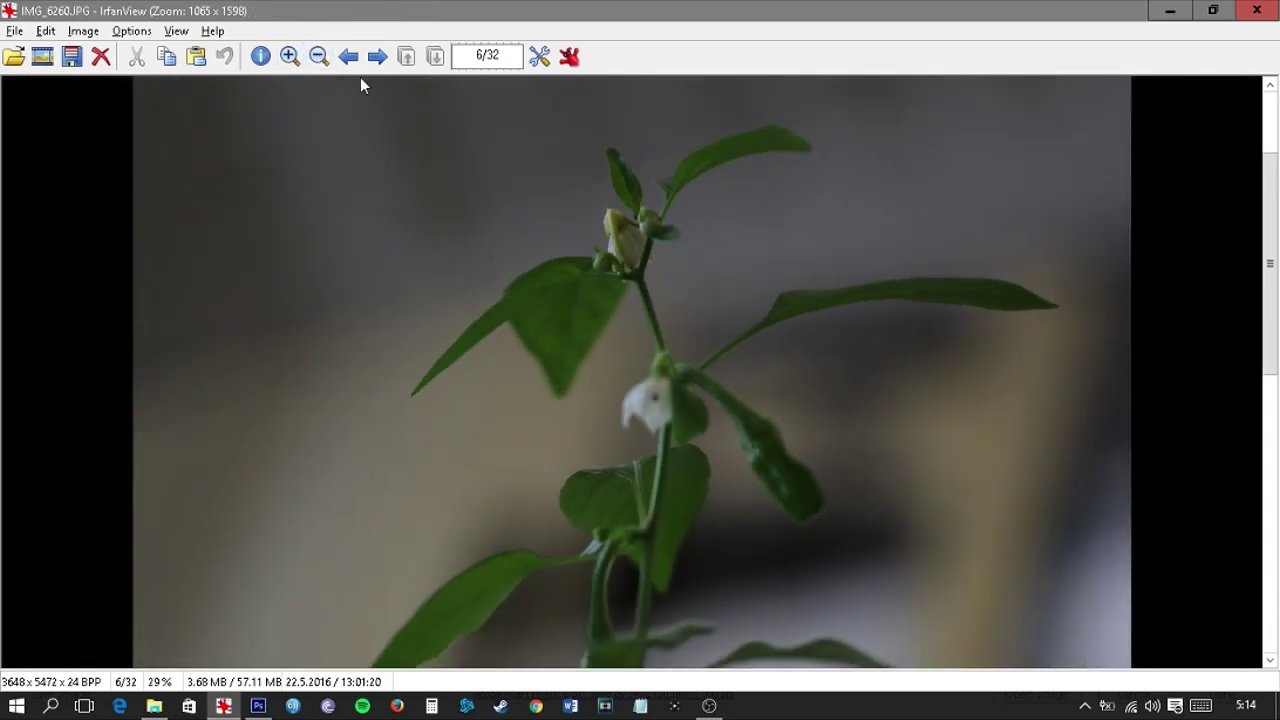
click(319, 57)
click(319, 57)
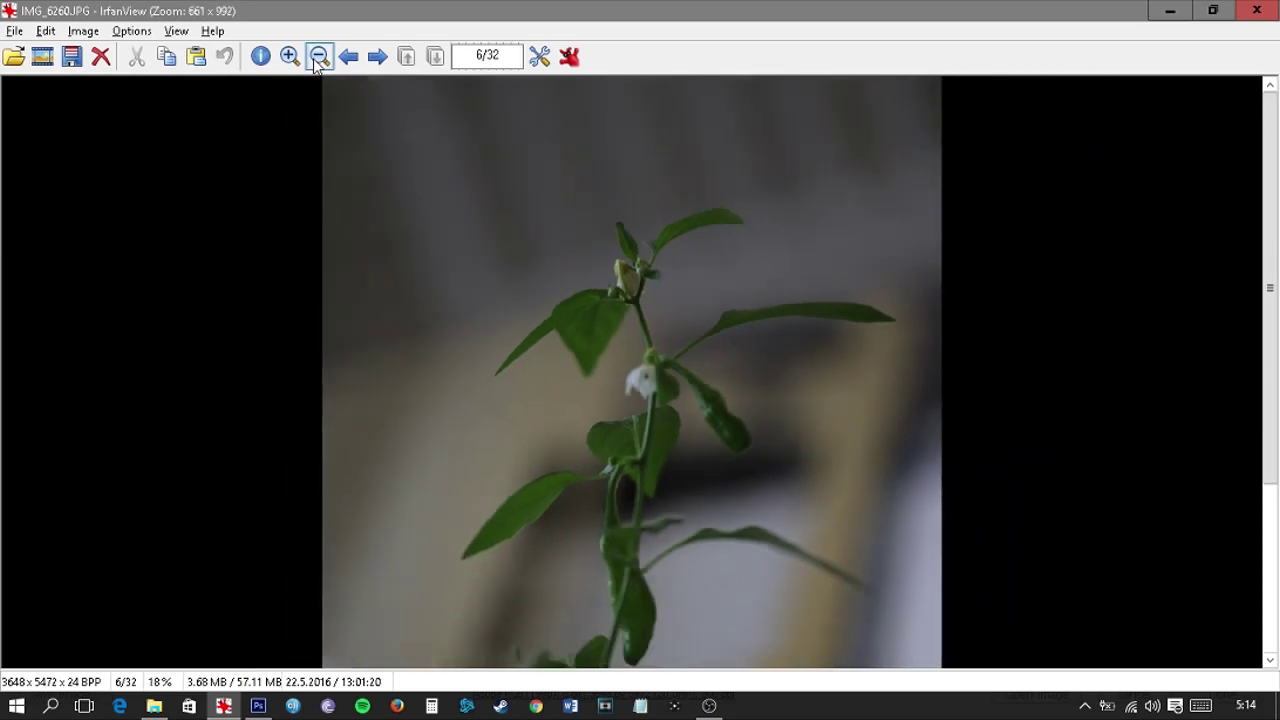
click(319, 57)
click(319, 57)
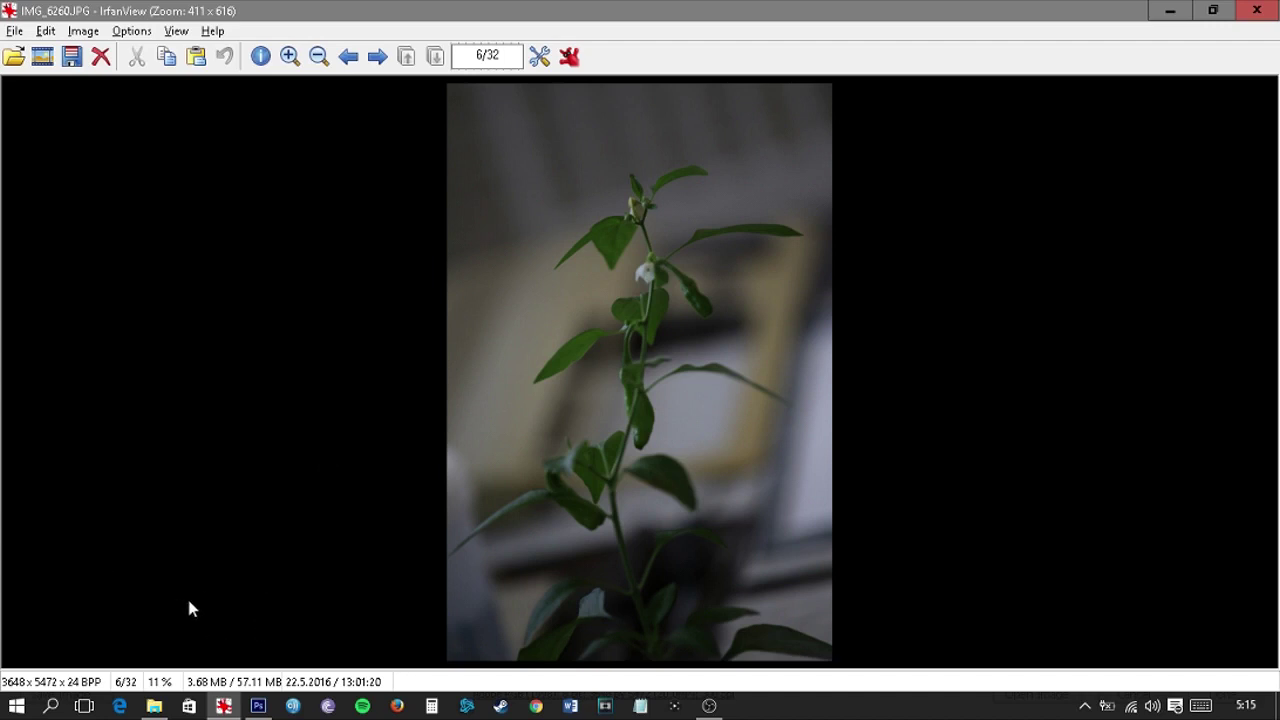
Step: Bring the golden-graded raw version forward, preview it at 6%, then enlarge it again
click(259, 710)
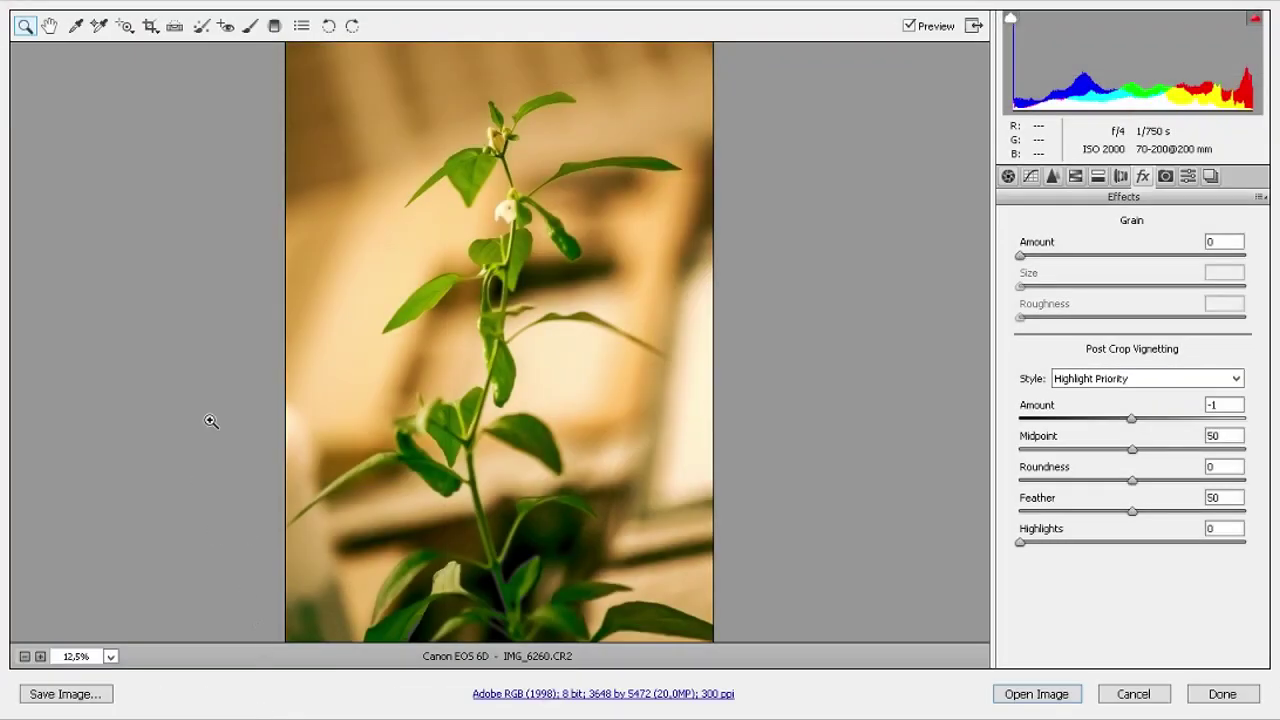
right_click(558, 157)
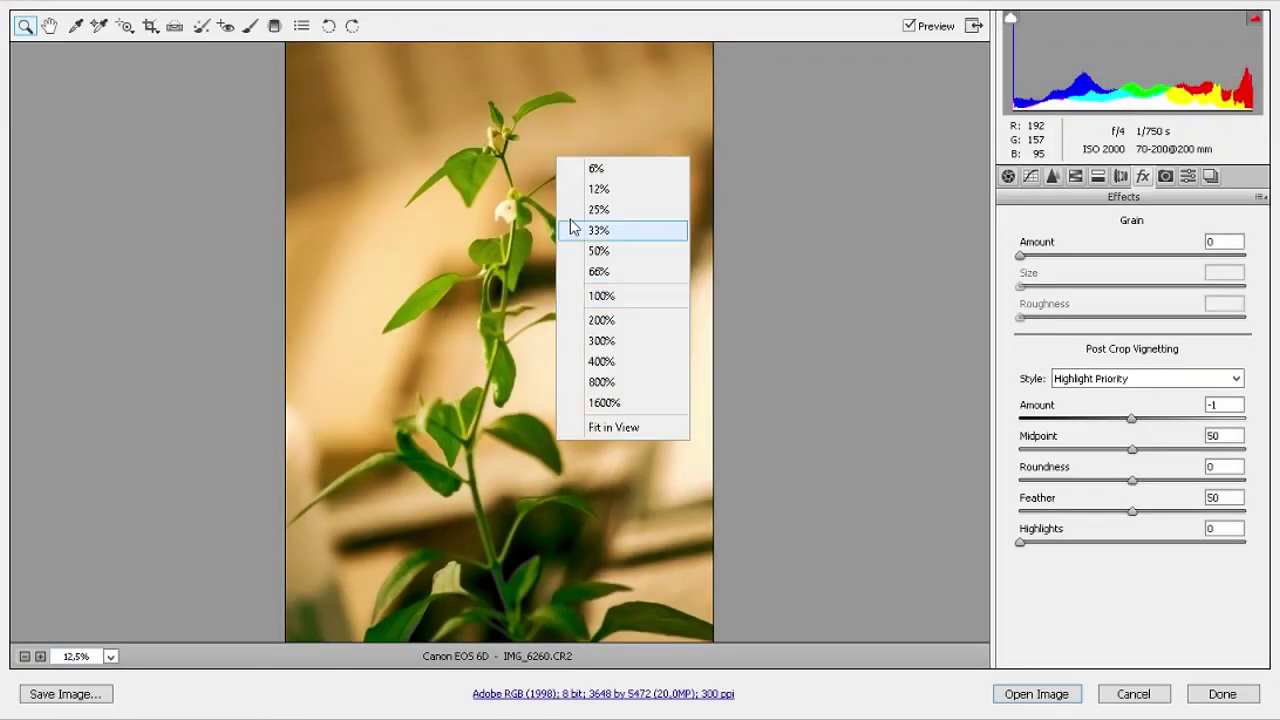
click(602, 170)
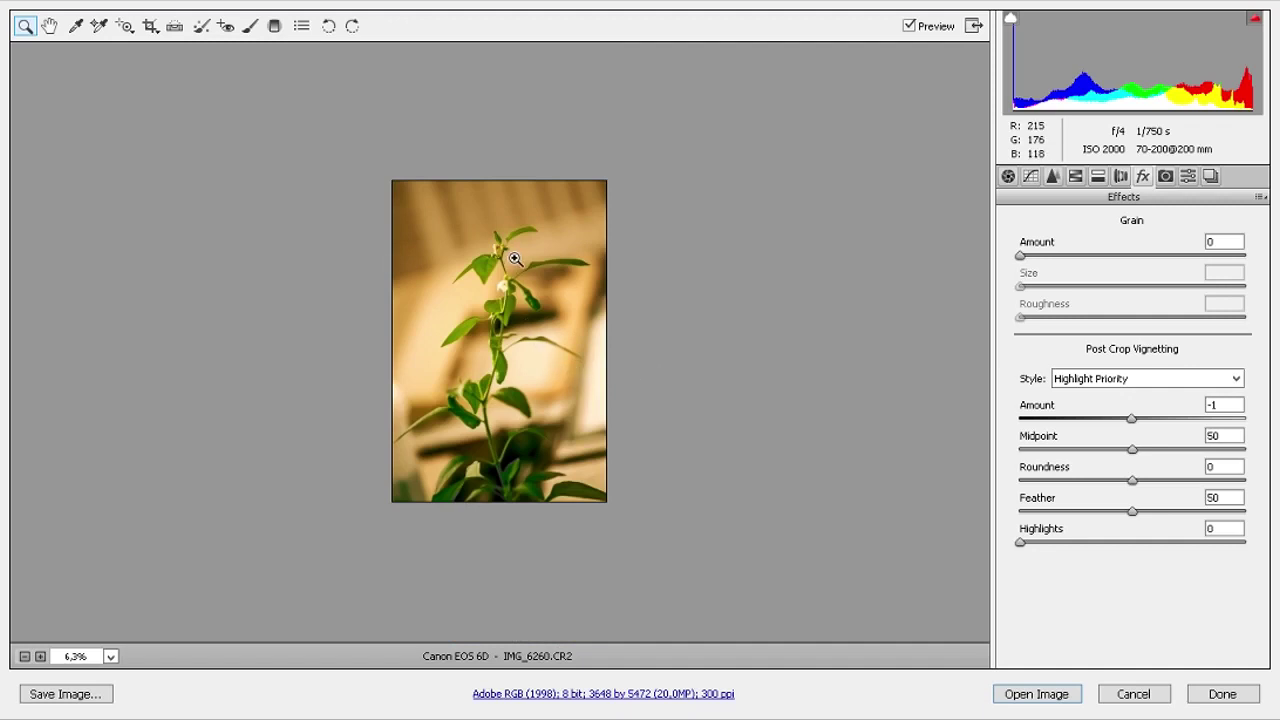
click(514, 259)
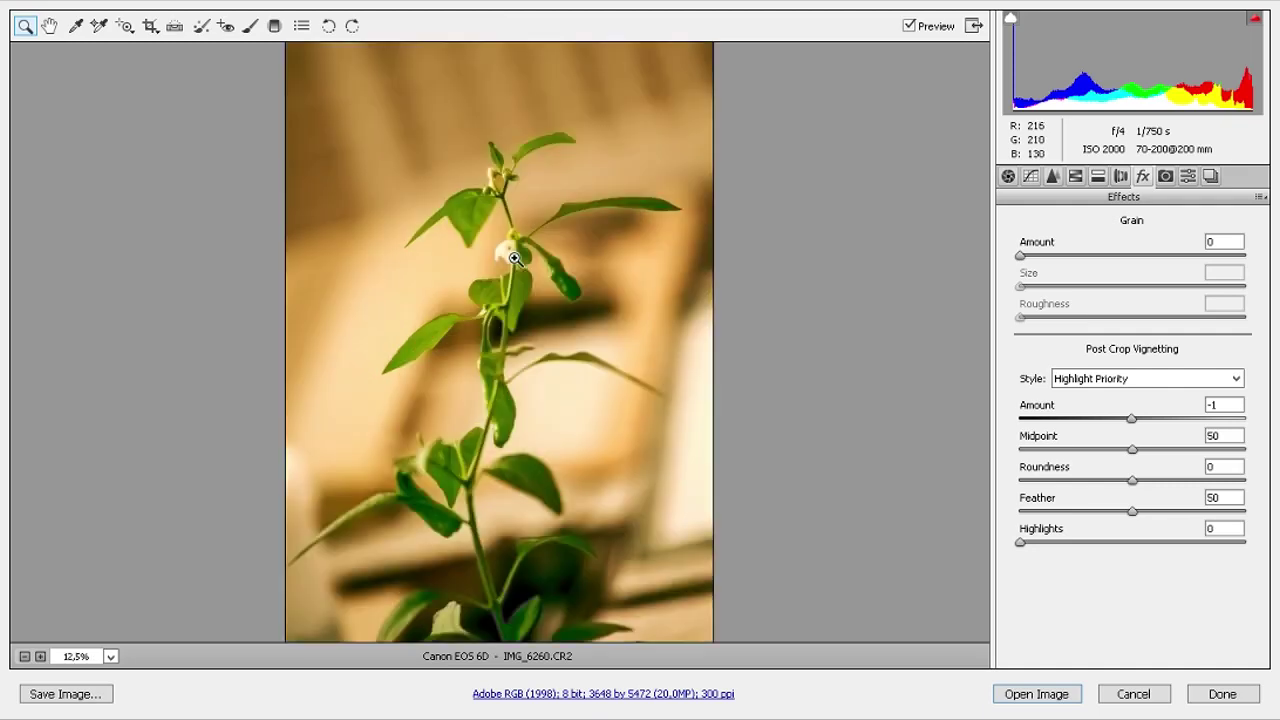
Step: Compare against the original JPEG in IrfanView side by side, then return to the graded version
key(alt+Tab)
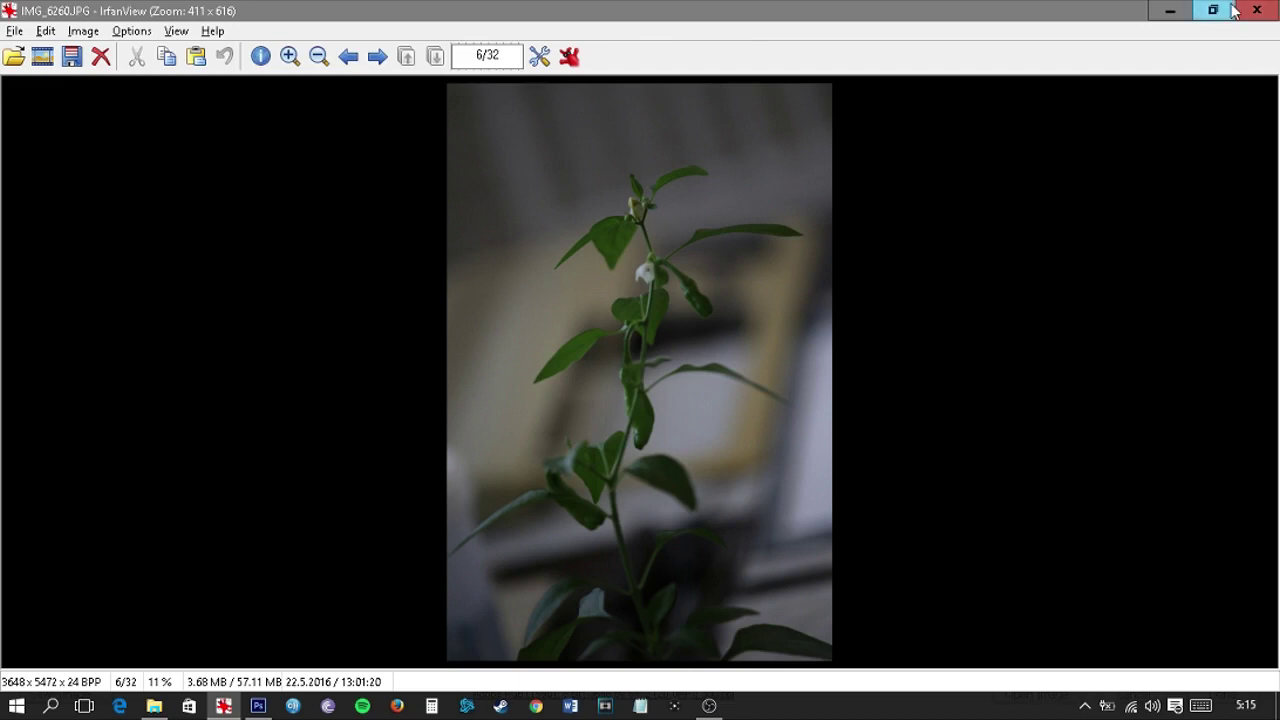
click(1213, 10)
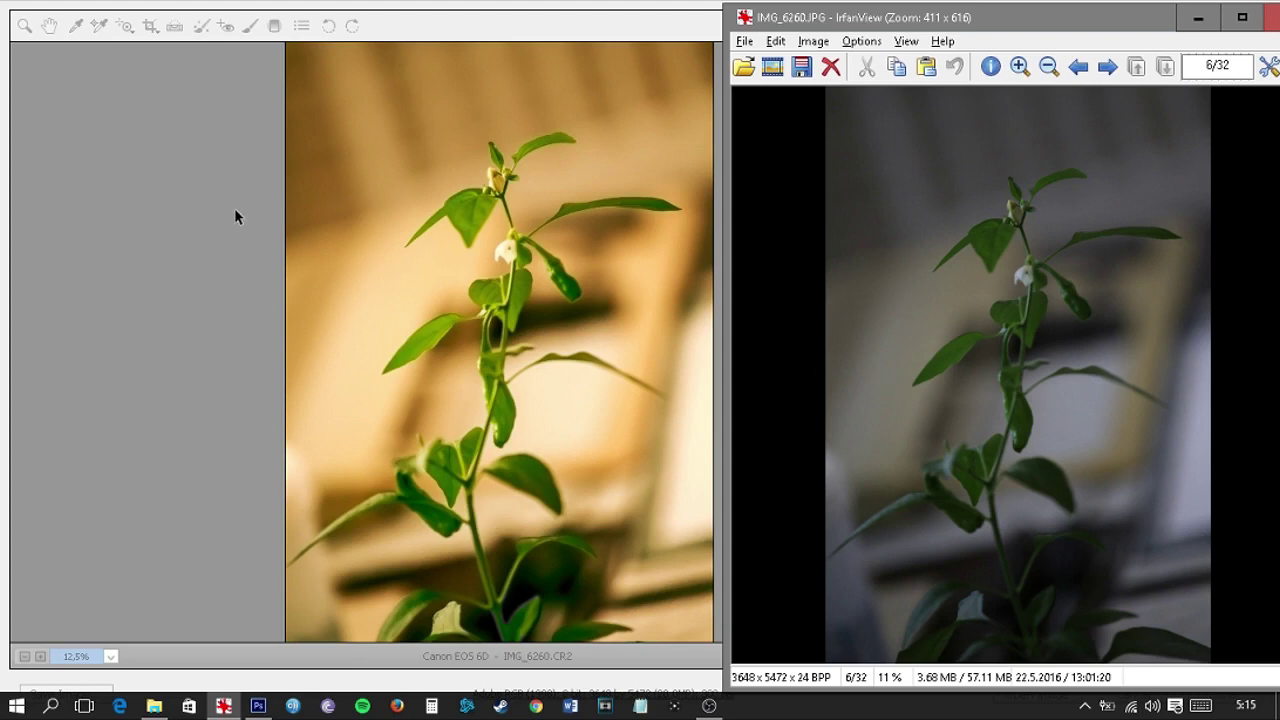
click(475, 21)
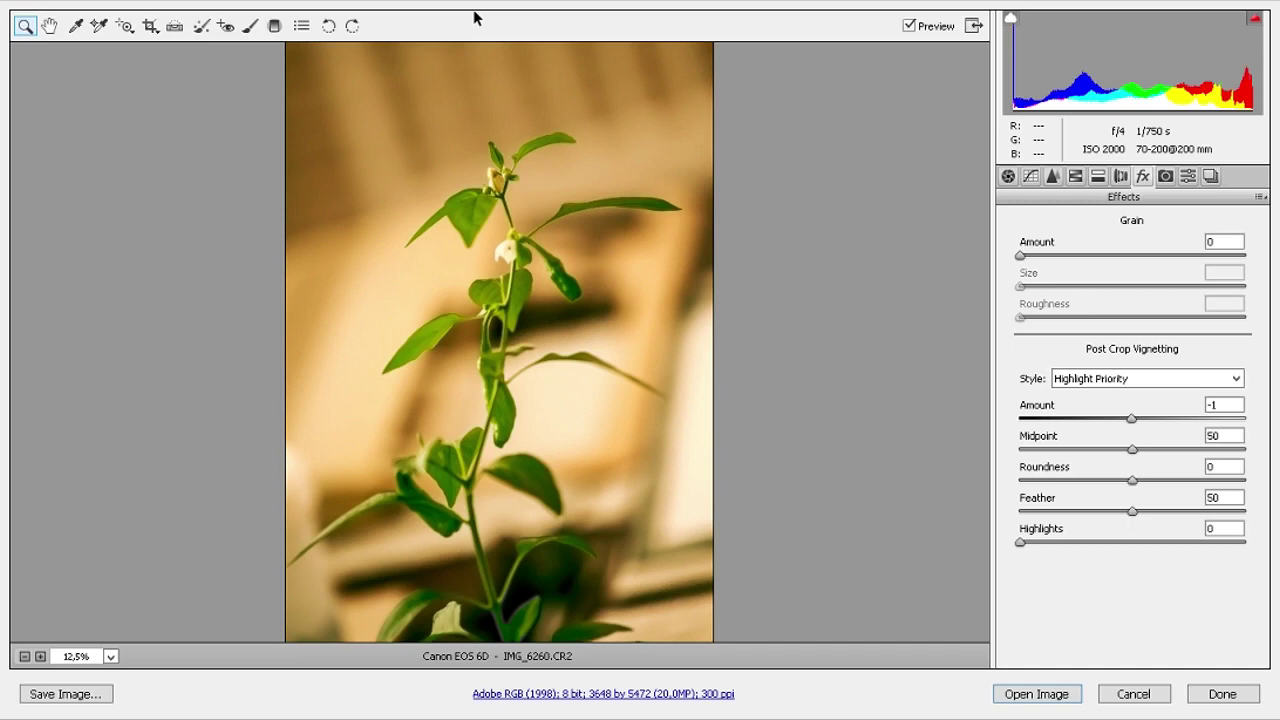
Step: Review the Basic panel and white balance presets, leaving white balance Custom, then view Tone Curve
click(1009, 178)
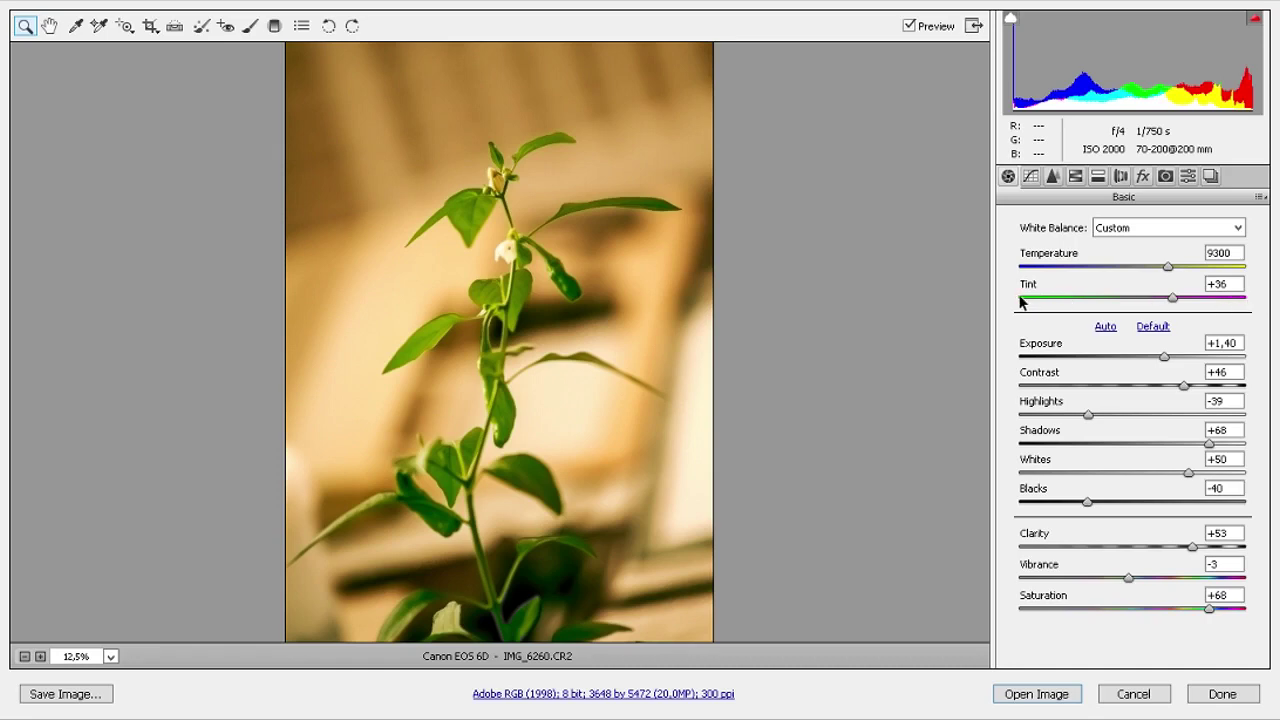
click(1115, 226)
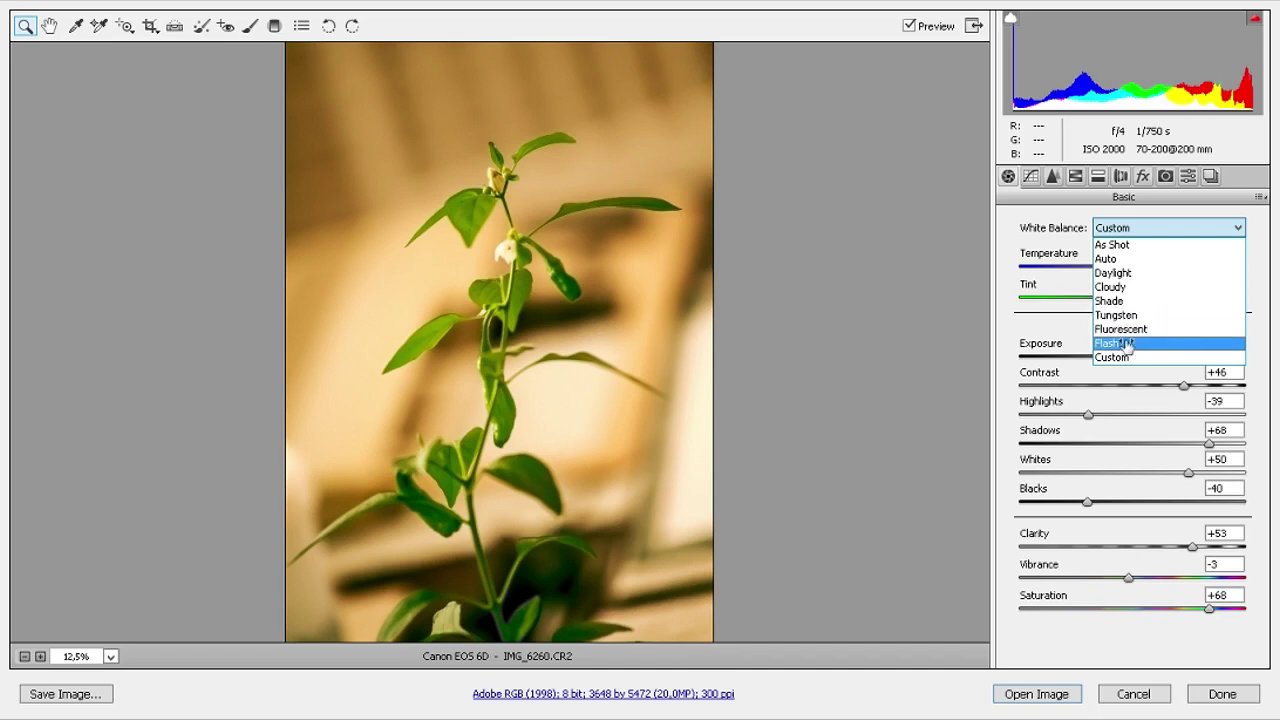
click(1025, 185)
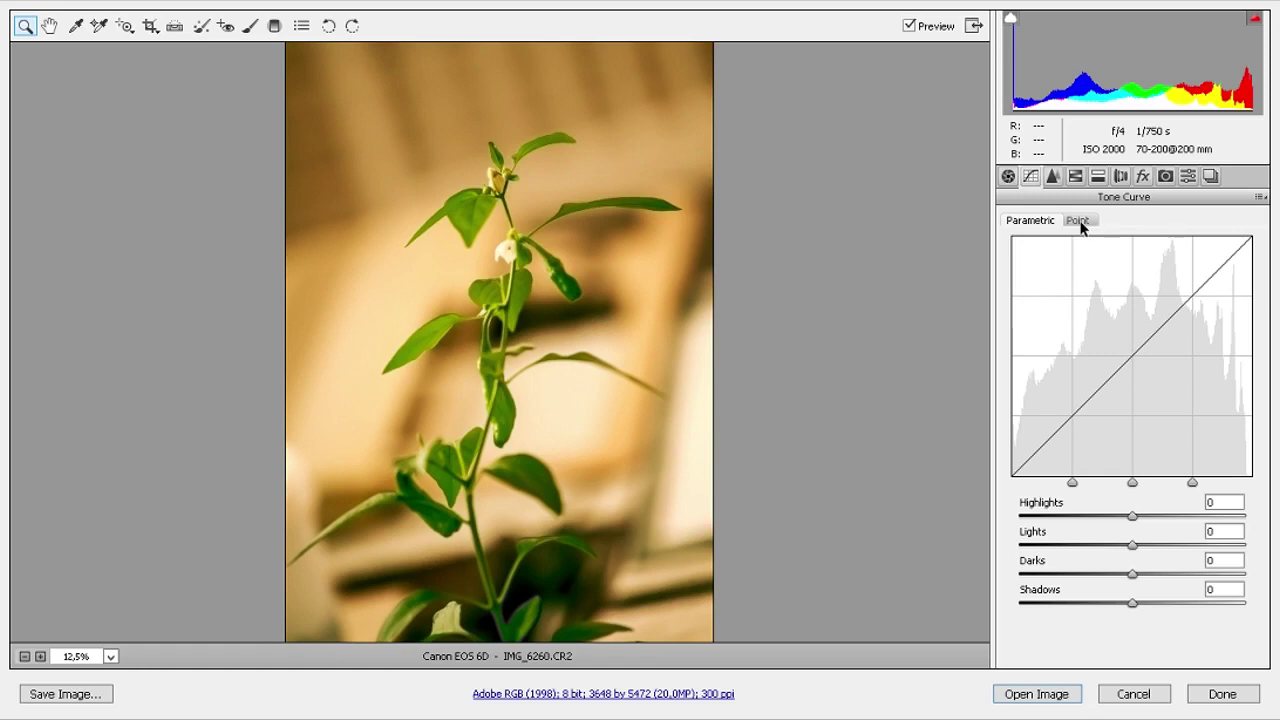
Step: Check the Point and Parametric curves, then switch the camera profile from Camera Portrait to Adobe Standard
click(1078, 221)
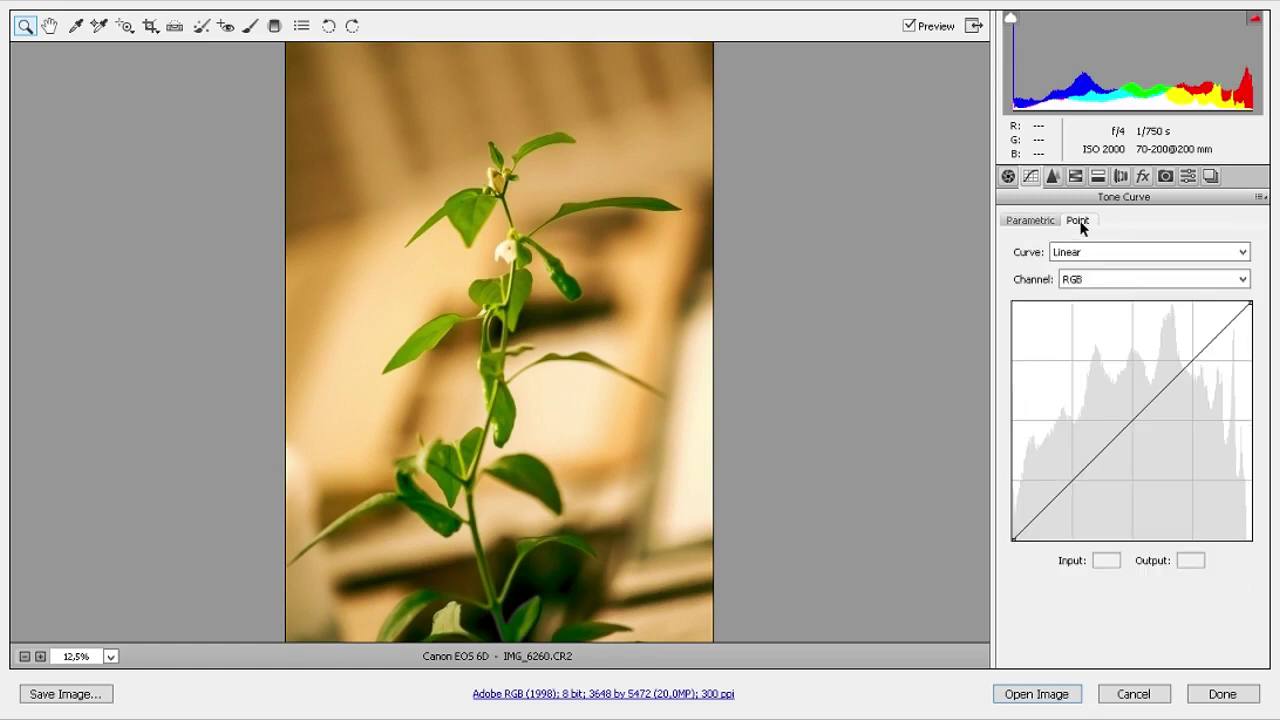
click(1027, 222)
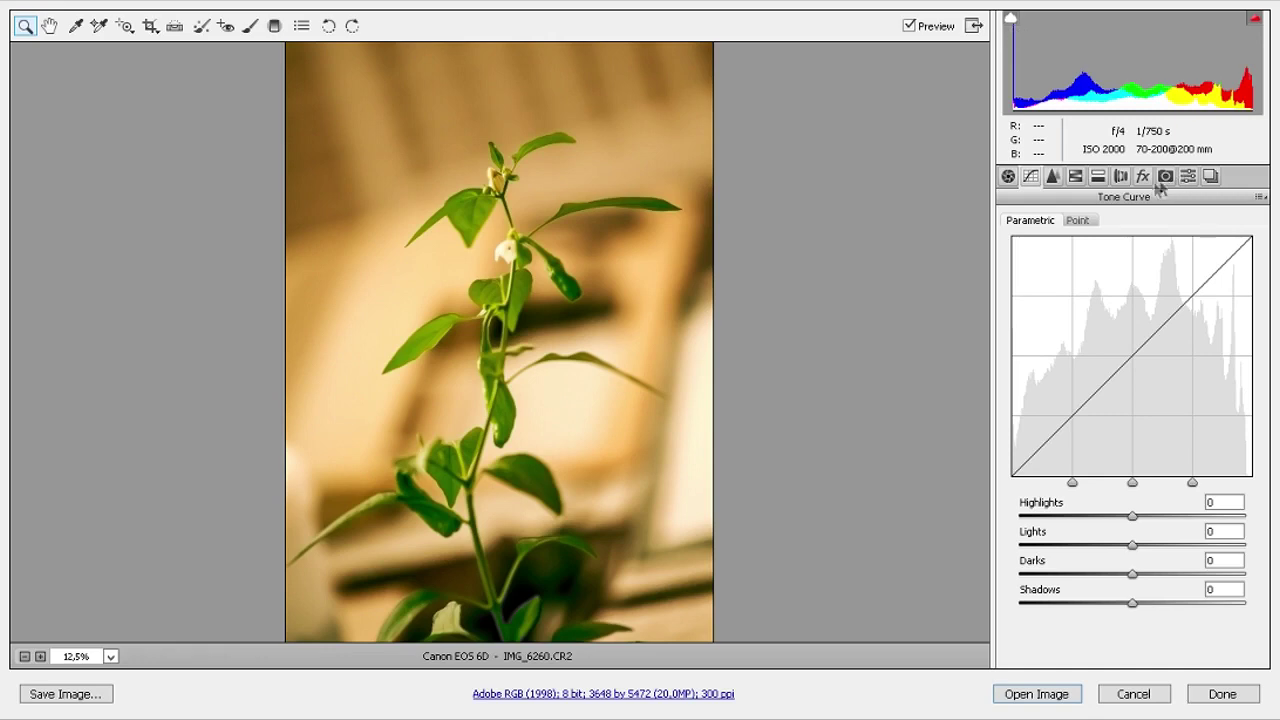
click(1165, 178)
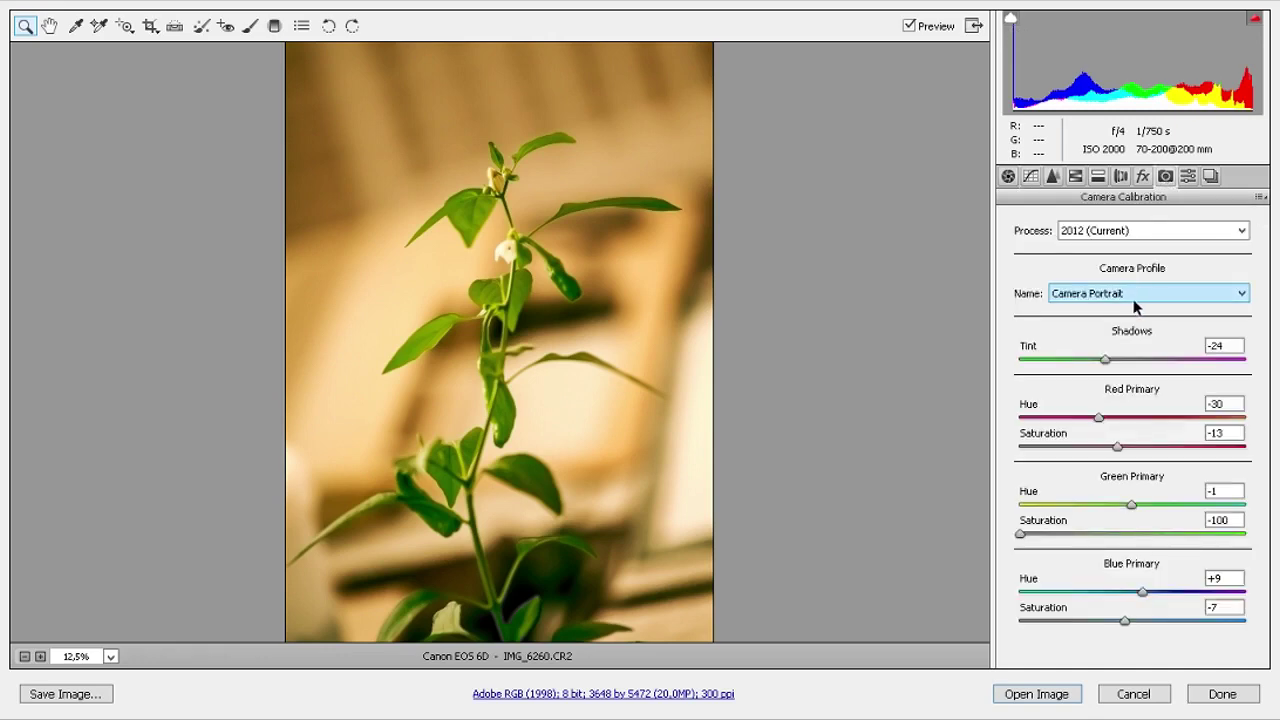
click(1131, 295)
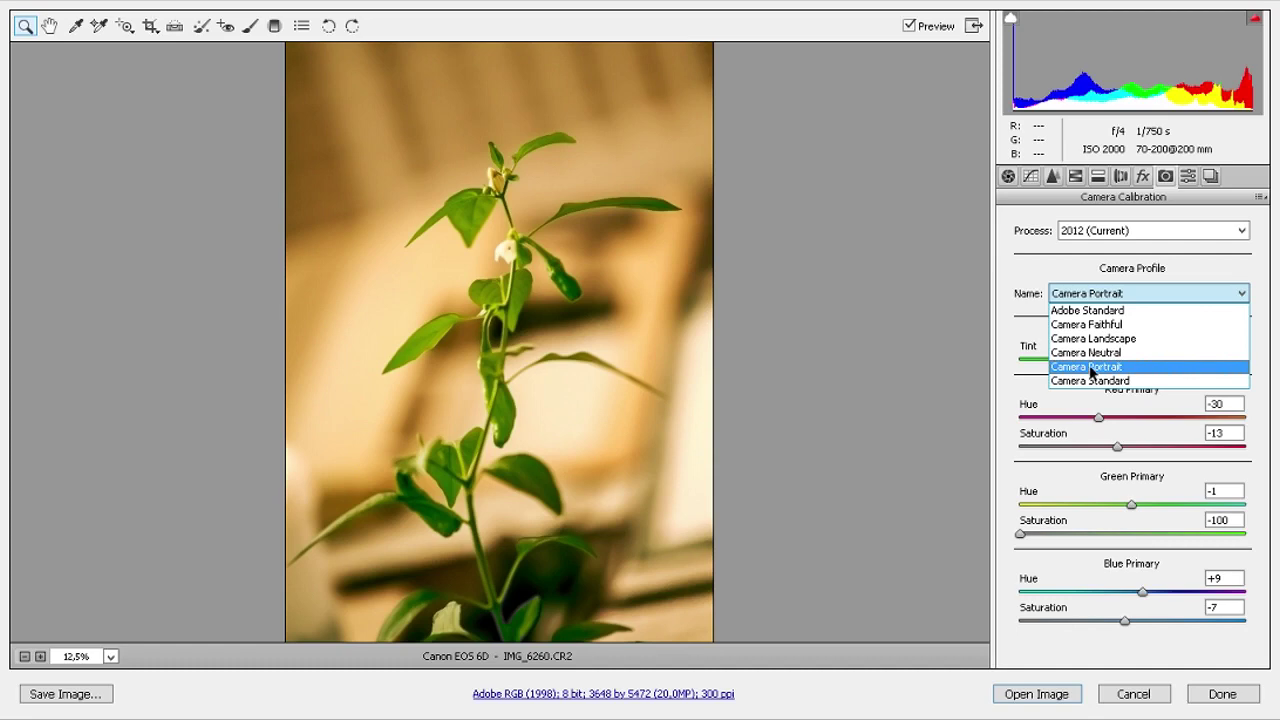
click(1101, 293)
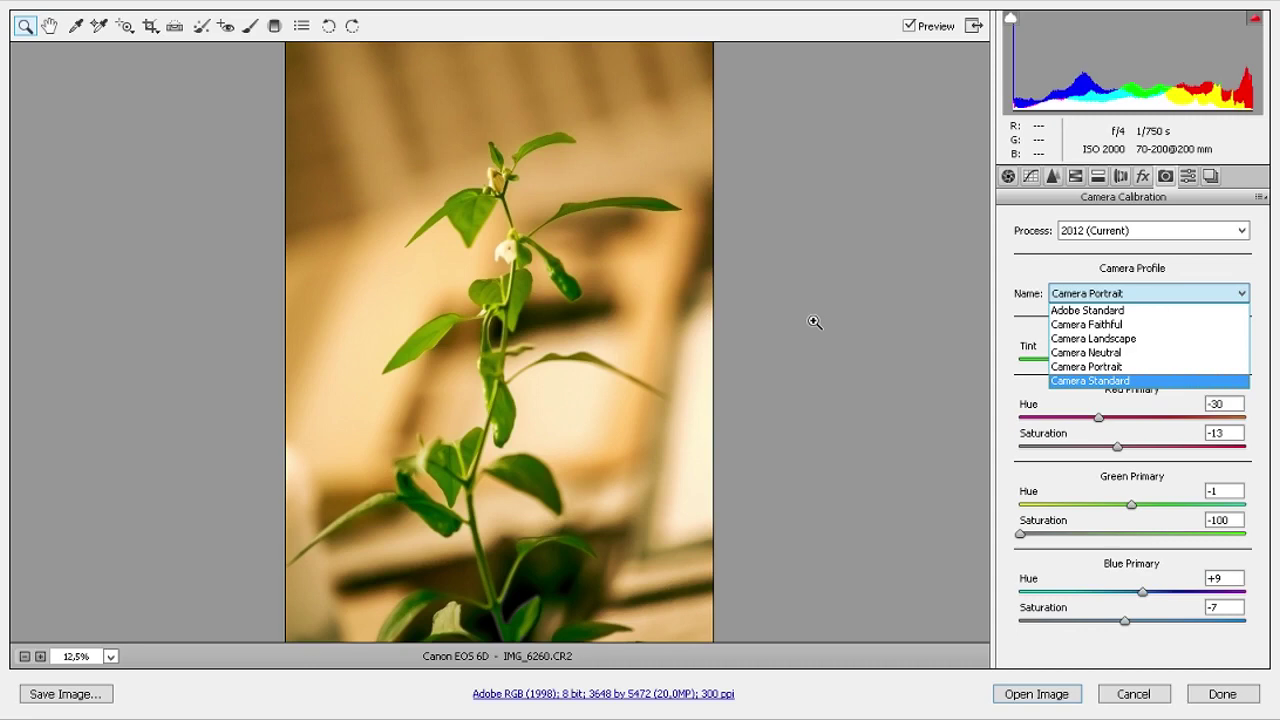
click(1115, 311)
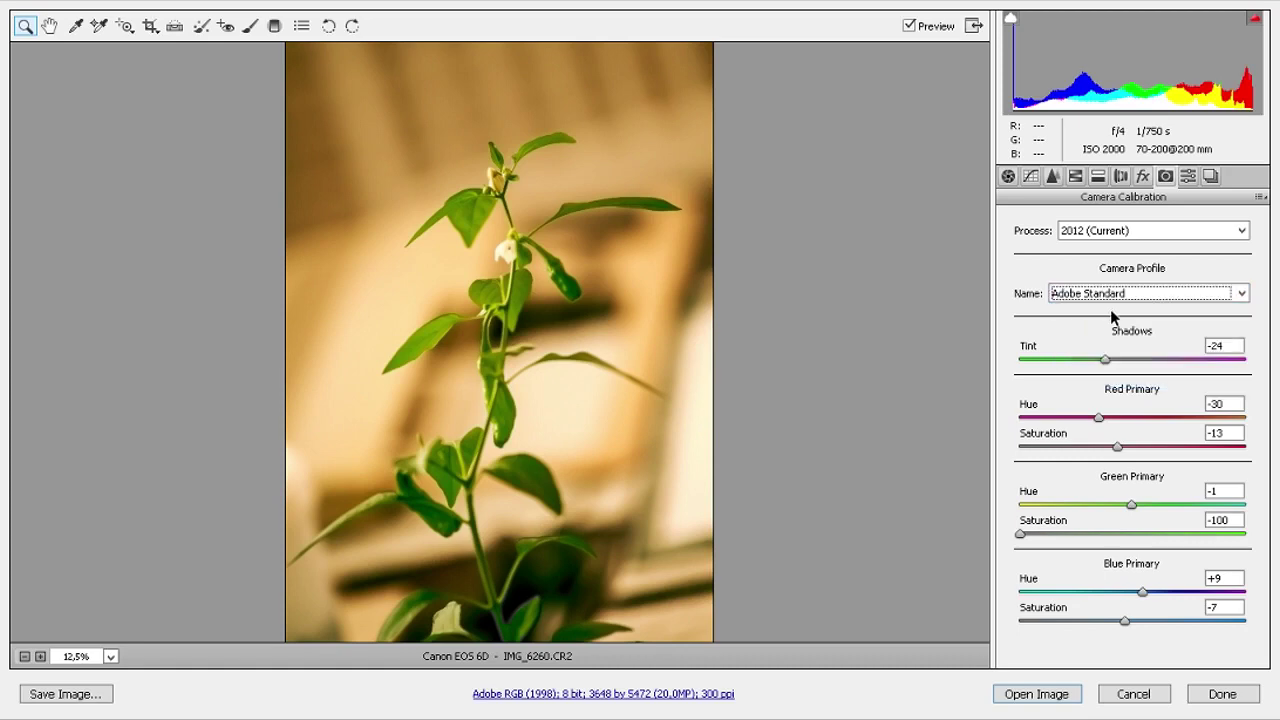
Step: Set Camera Calibration Shadows Tint and red, green and blue primary hue and saturation to 0
double_click(1200, 358)
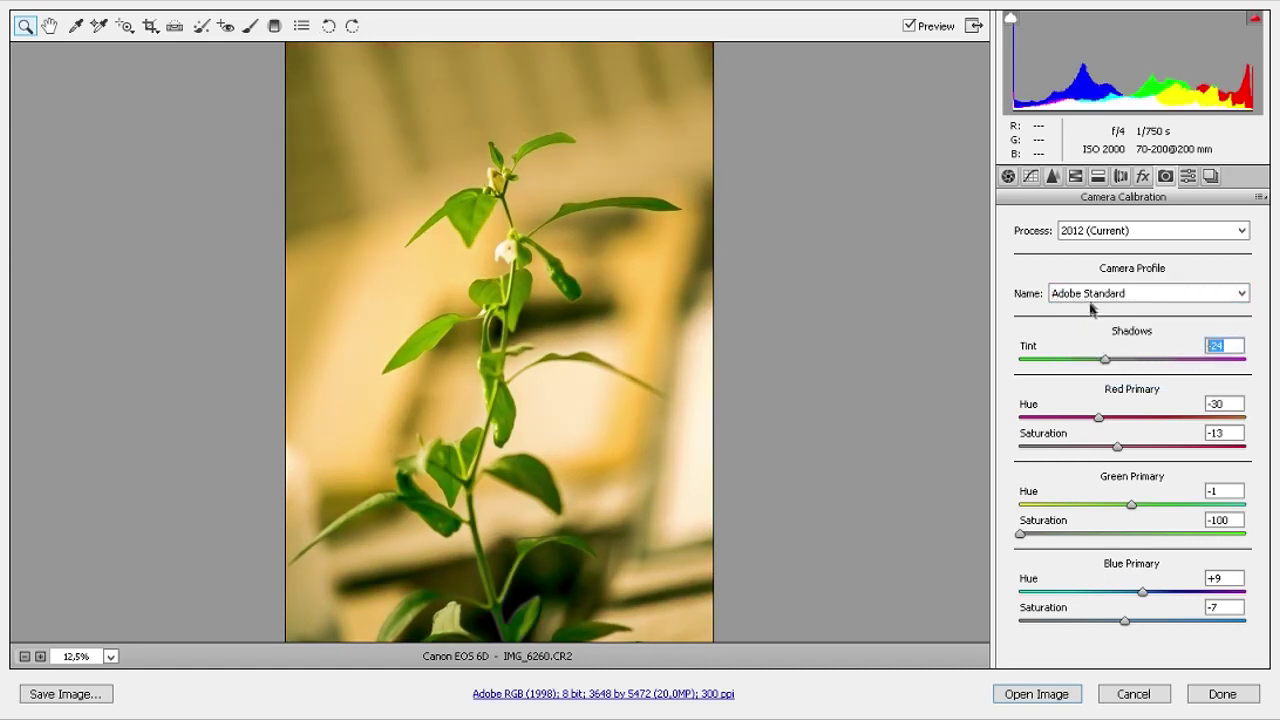
double_click(1238, 404)
text(0)
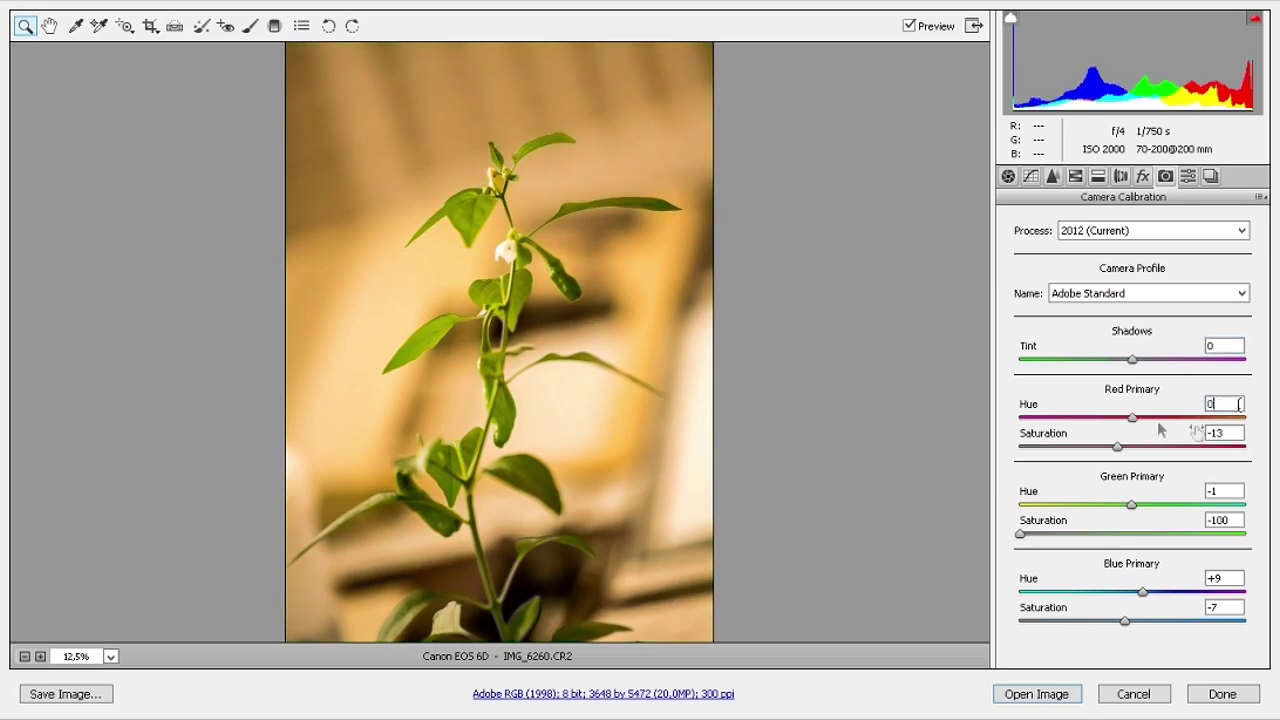
key(Tab)
text(0)
double_click(1227, 490)
text(0)
key(Tab)
text(0)
double_click(1226, 578)
text(0)
double_click(1226, 607)
text(0)
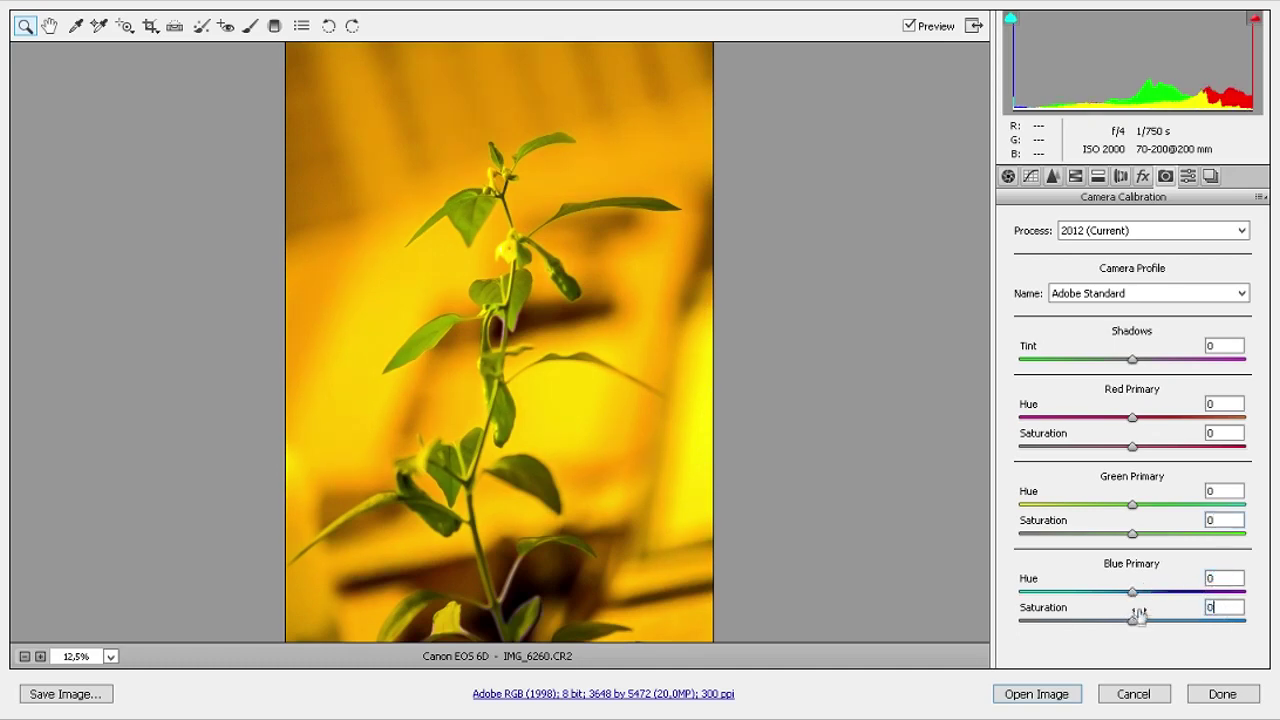
Step: Set Split Toning highlights hue, shadows hue, balance and shadows saturation to 0
click(1145, 180)
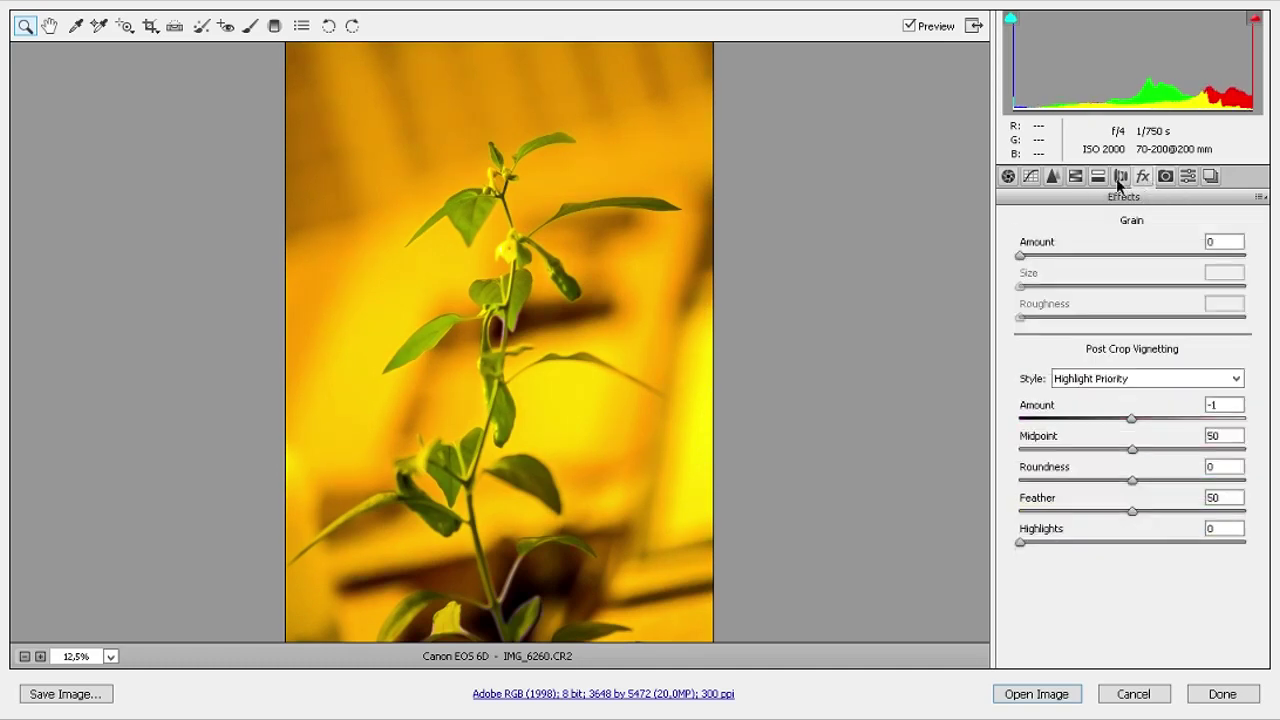
click(1119, 180)
click(1098, 179)
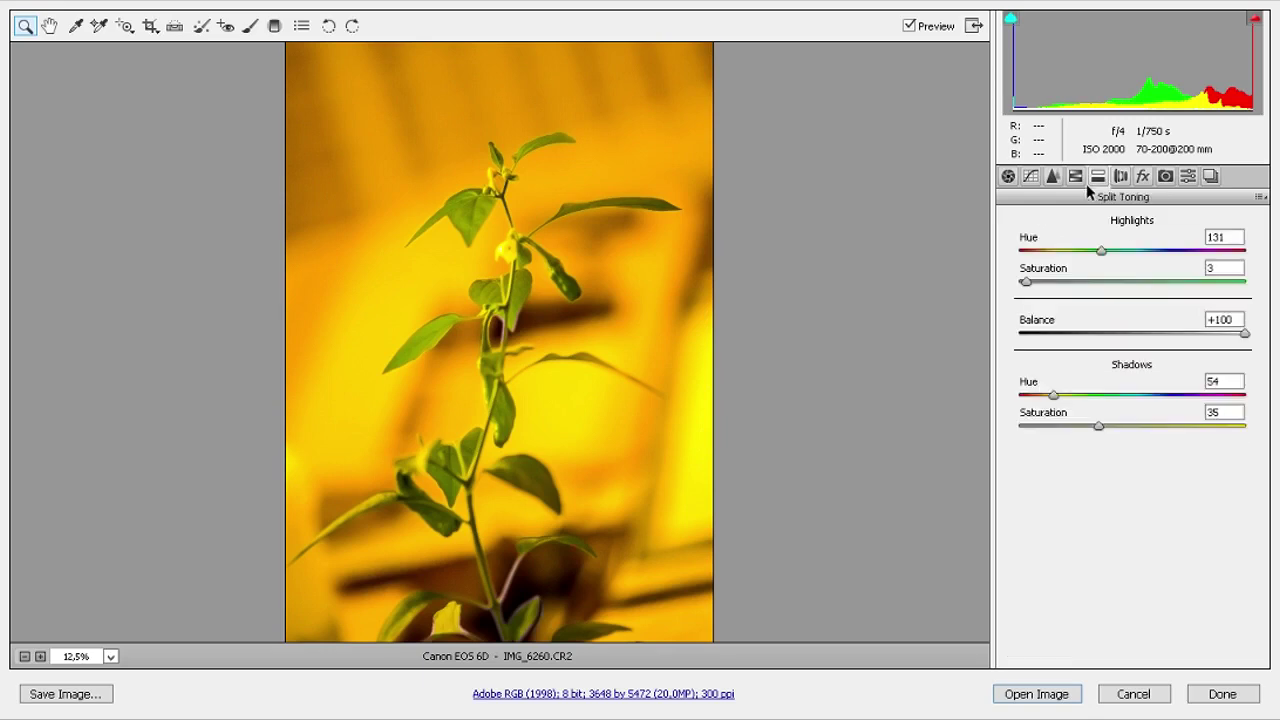
double_click(1226, 237)
text(0)
double_click(1218, 380)
text(0)
double_click(1224, 319)
text(0)
double_click(1220, 412)
text(0)
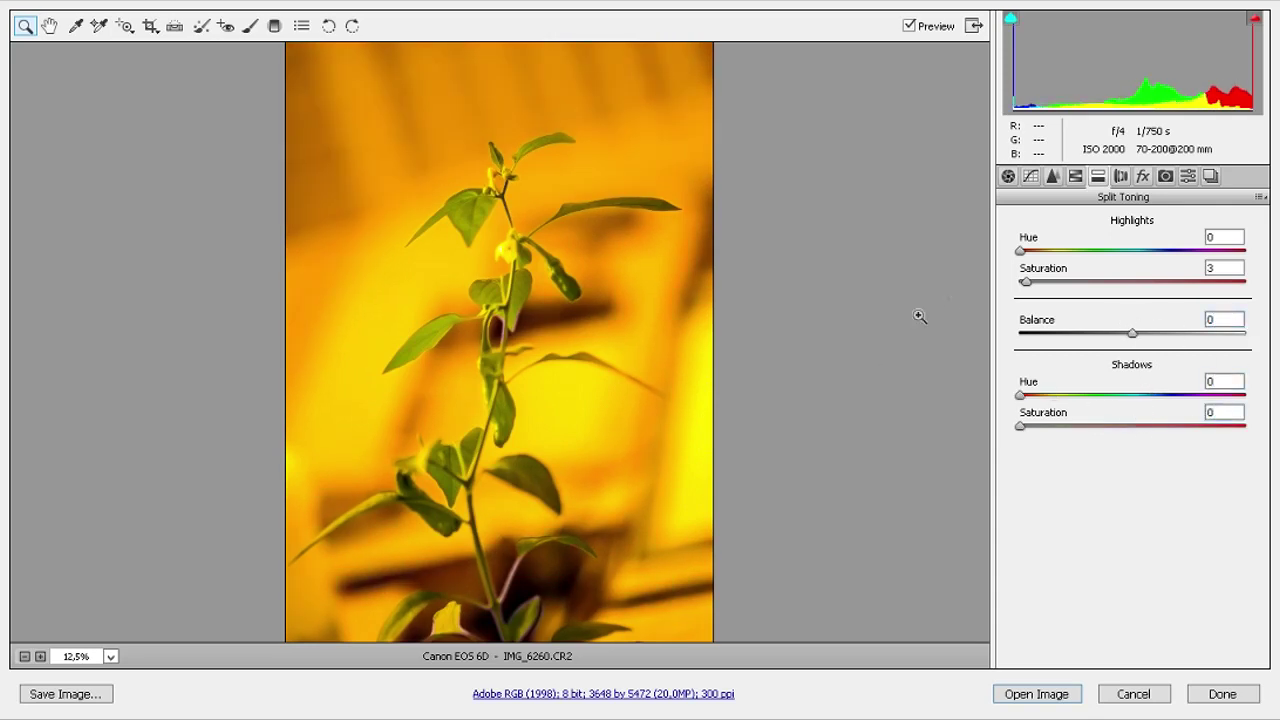
Step: Browse the HSL hue and saturation and Detail panels, returning to the Basic settings
click(1075, 176)
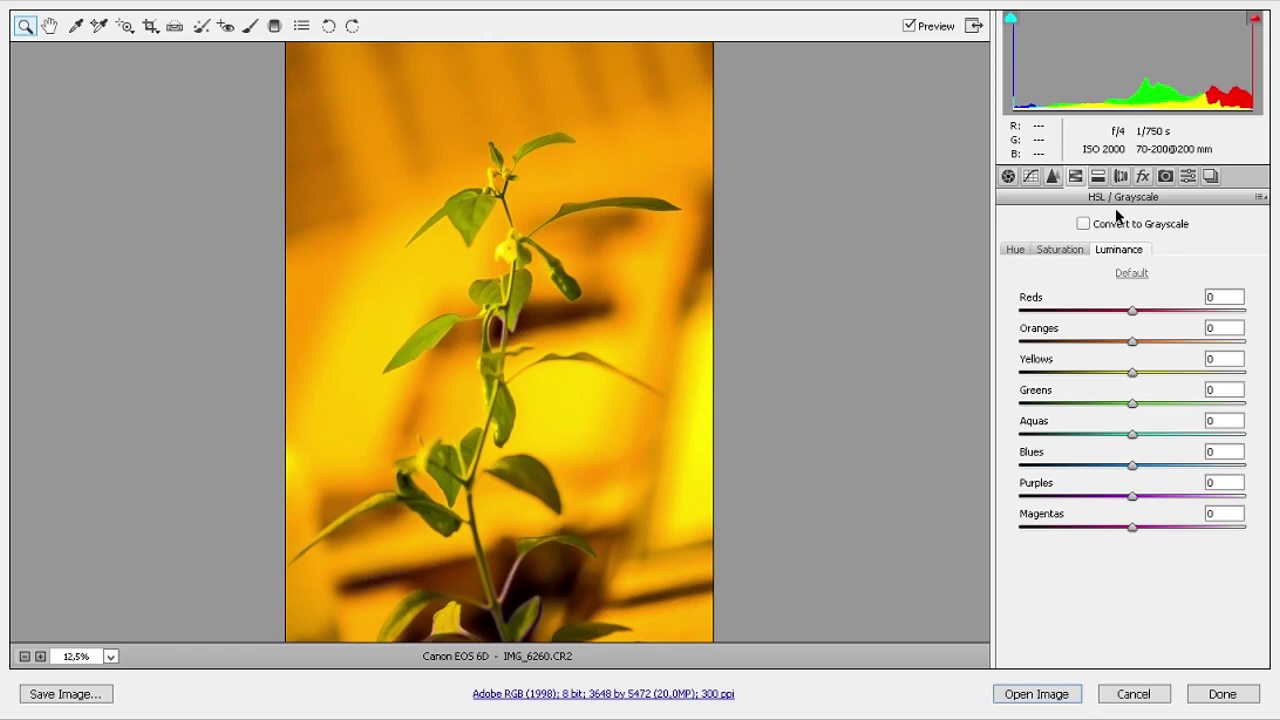
click(1076, 252)
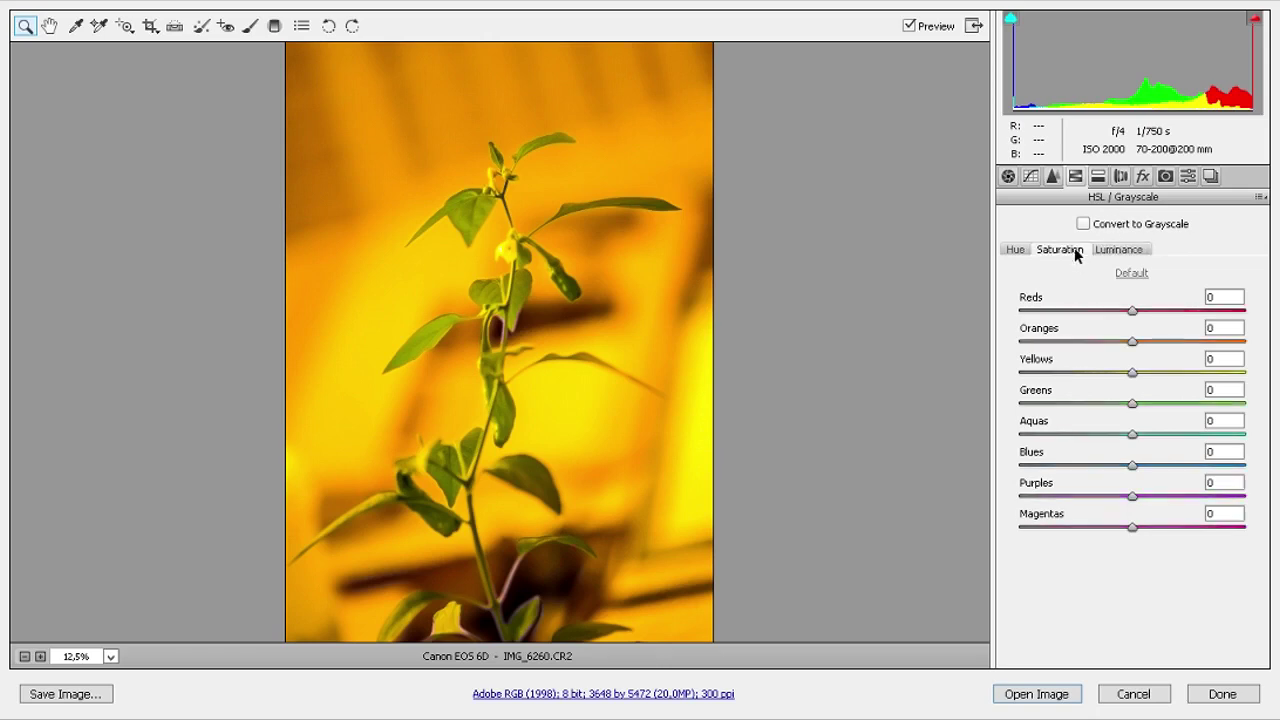
click(1014, 251)
click(1054, 178)
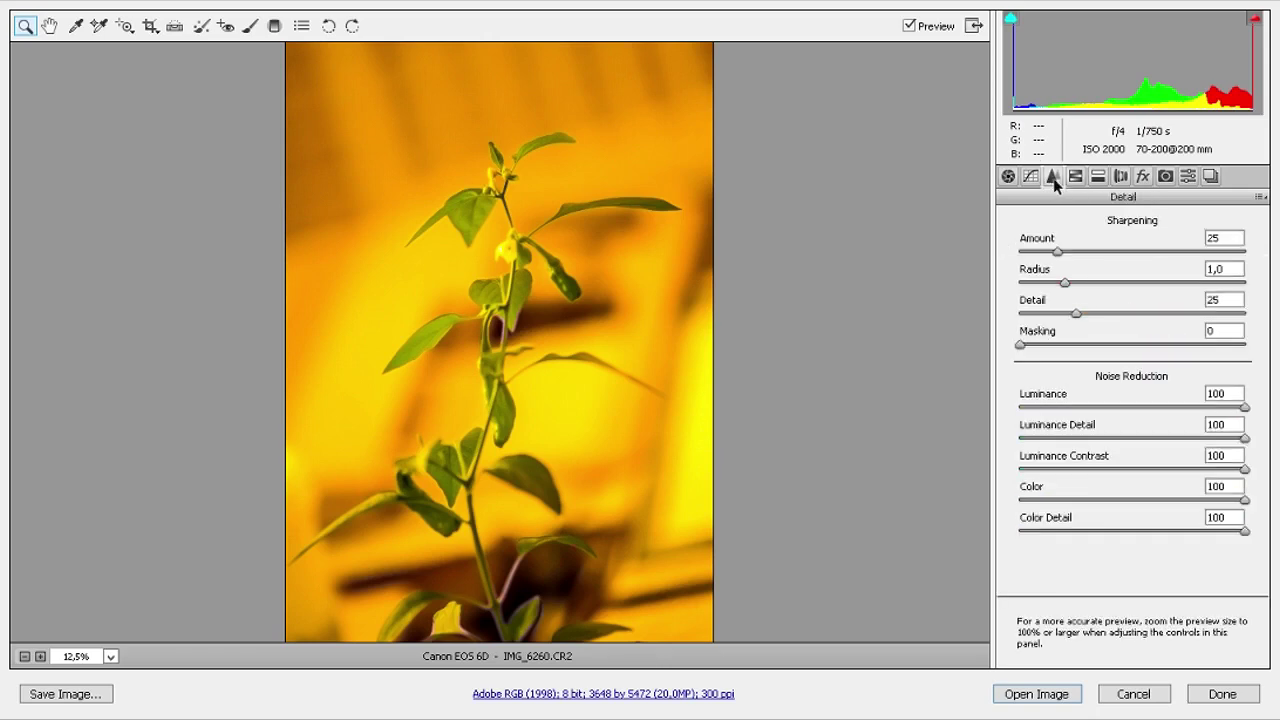
click(1010, 178)
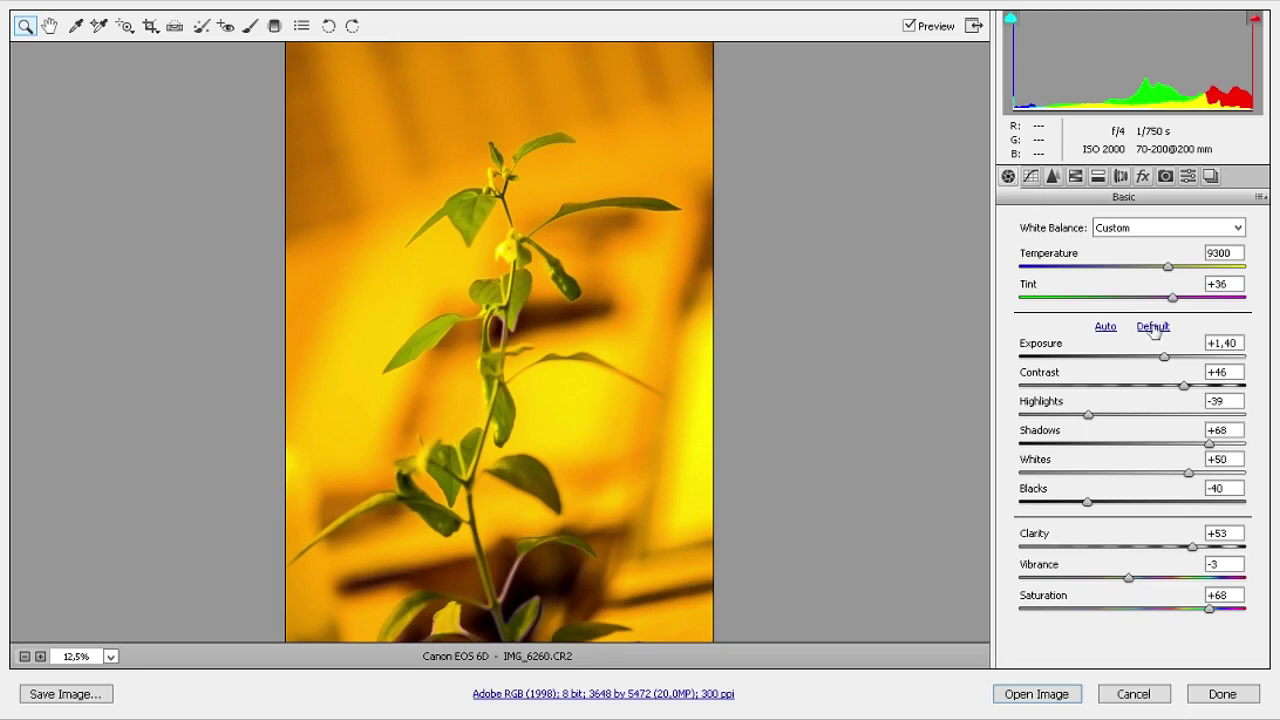
Step: Reset exposure through blacks to defaults and set white balance to temperature 4350, tint 0
click(1153, 328)
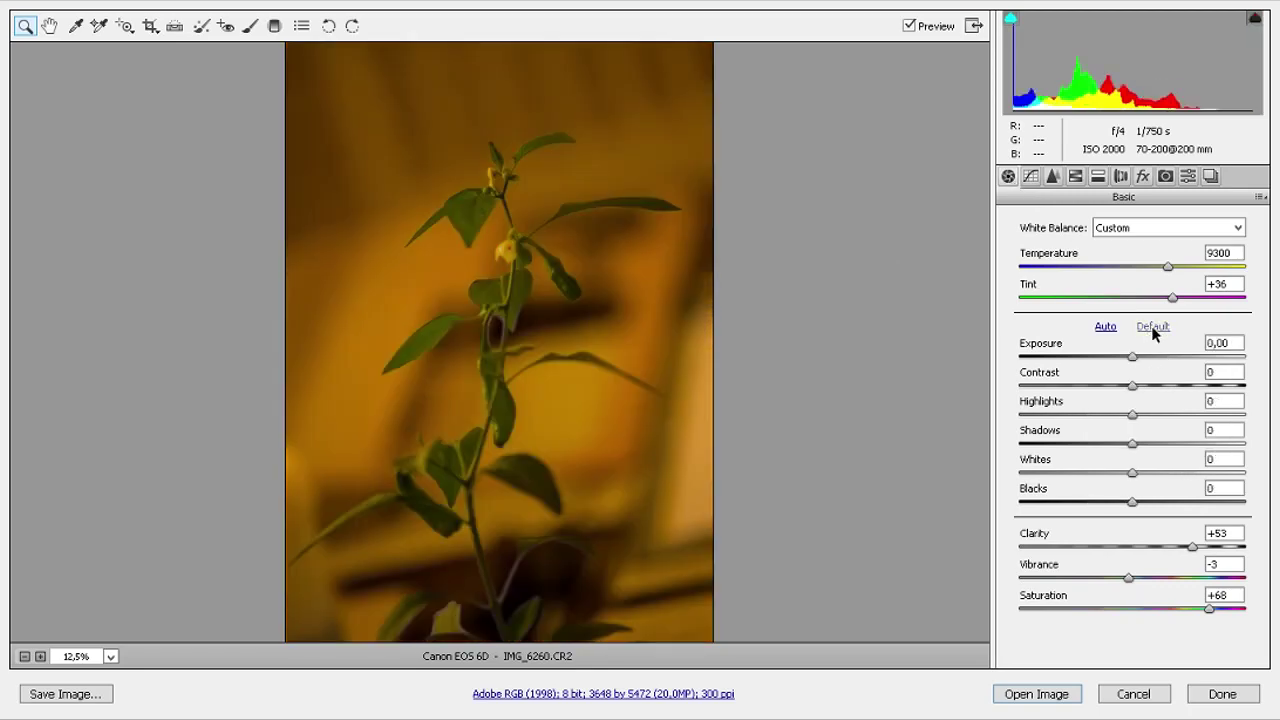
drag(1167, 267, 1073, 279)
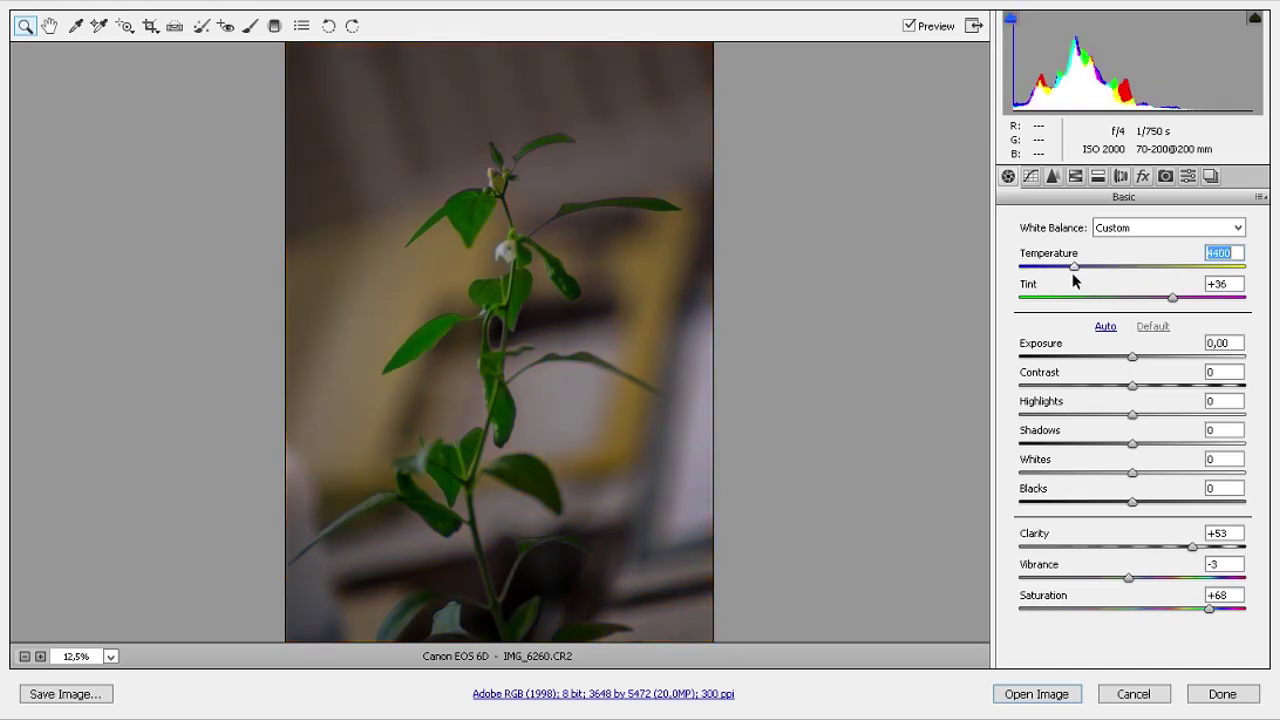
click(1224, 286)
text(0)
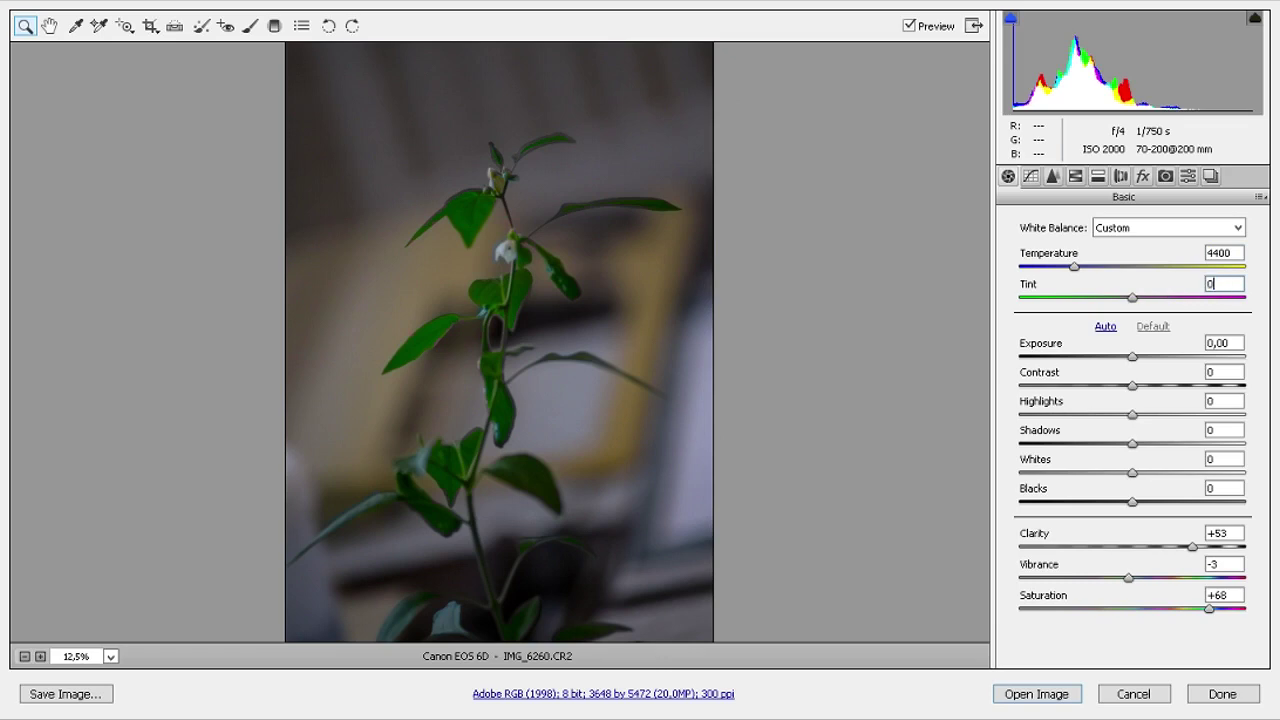
click(1226, 253)
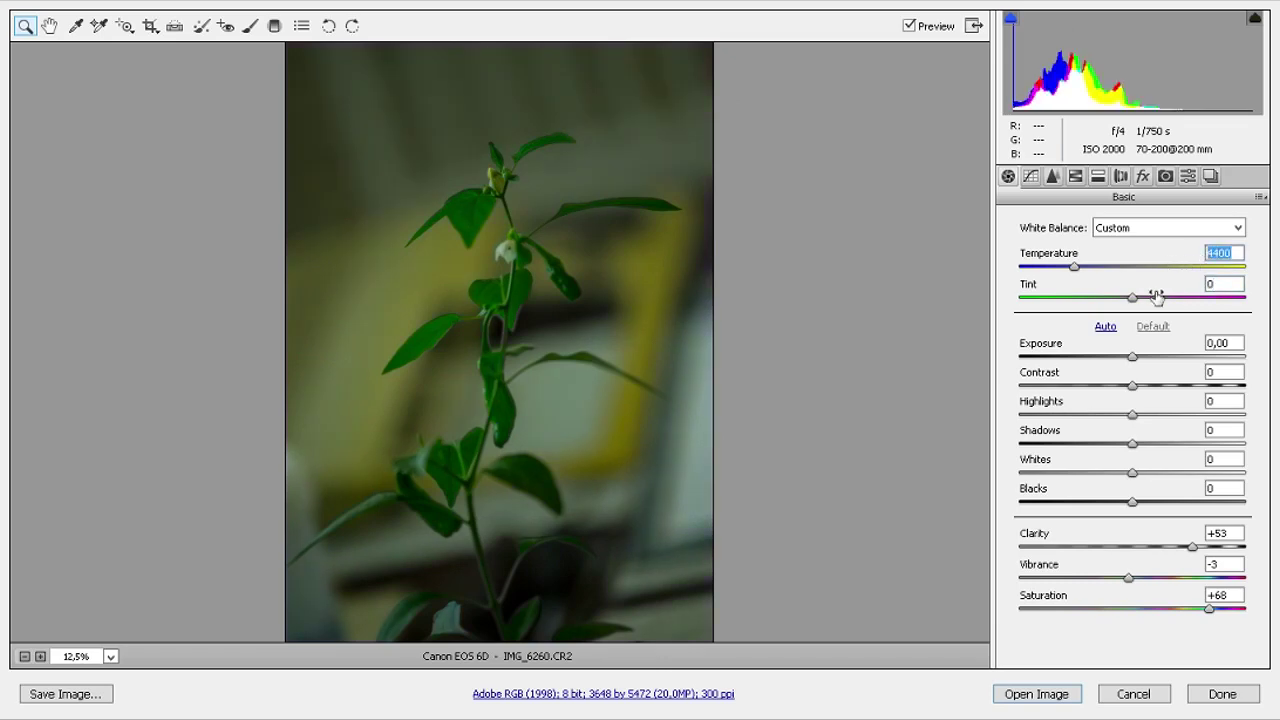
text(4350)
key(Return)
key(alt+Tab)
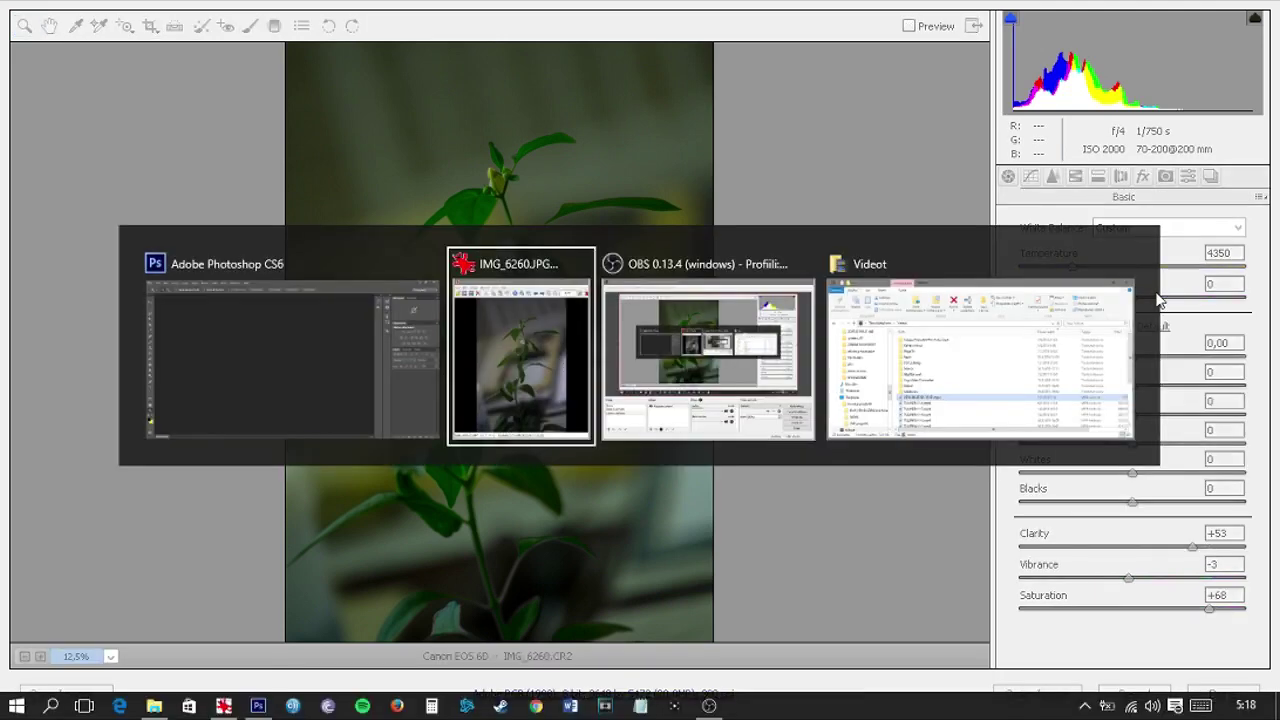
Step: Set white balance back to As Shot and compare against the JPEG copy in IrfanView
key(alt+Tab)
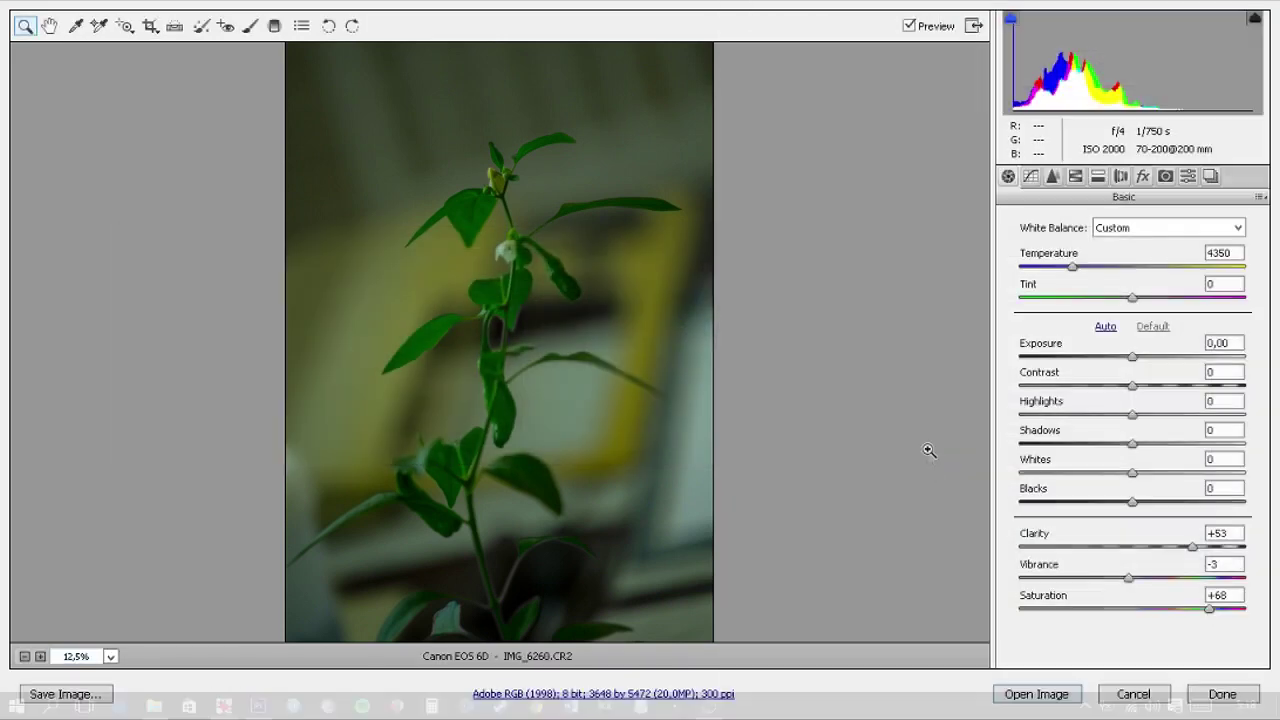
click(1155, 231)
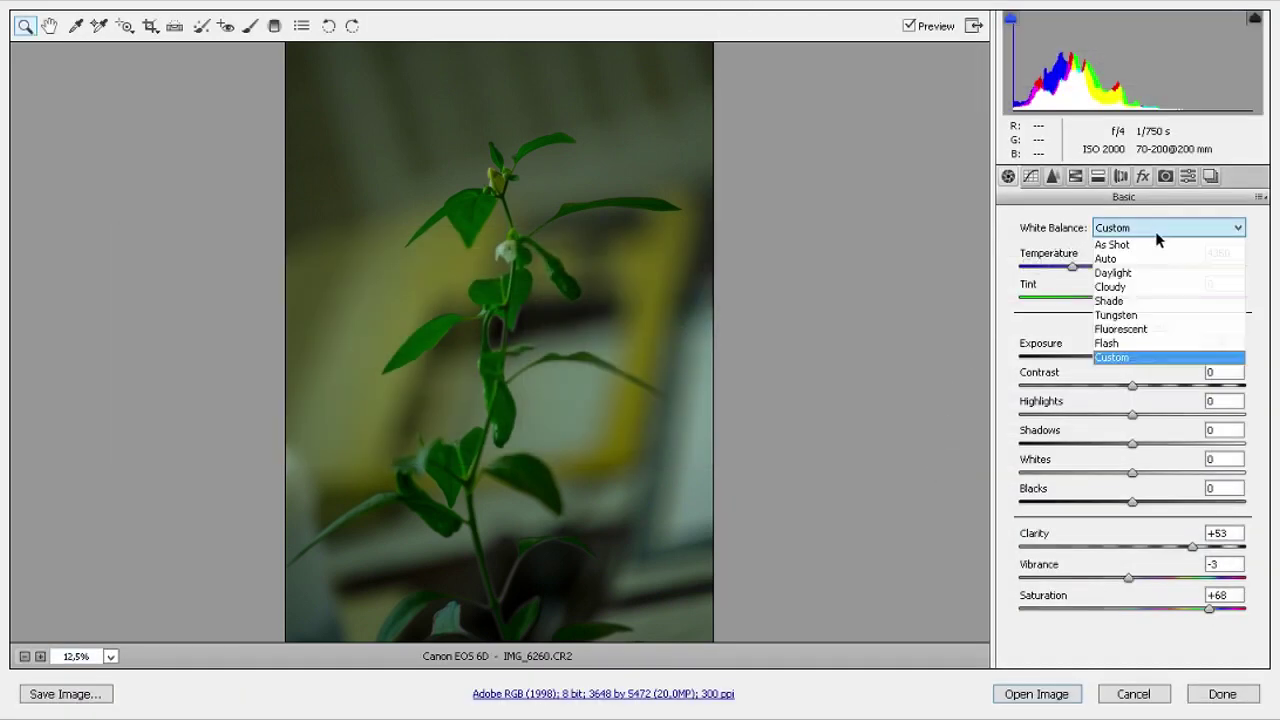
click(1148, 245)
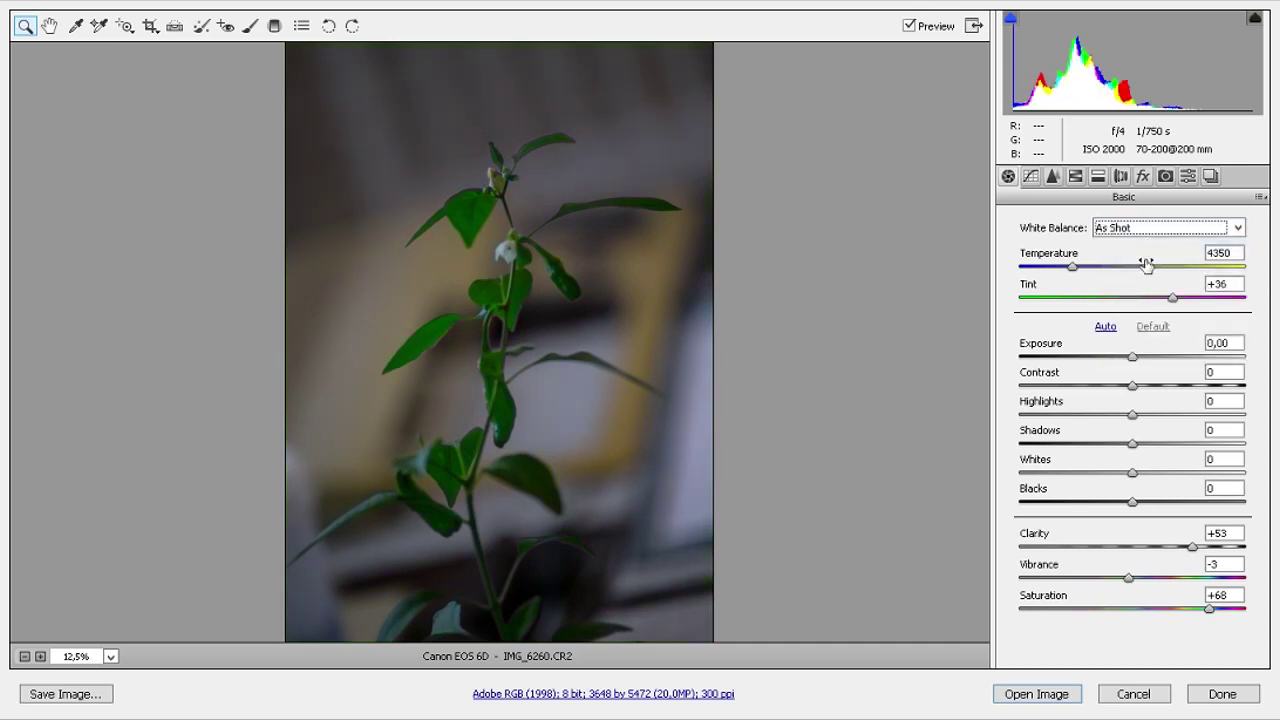
key(alt+Tab)
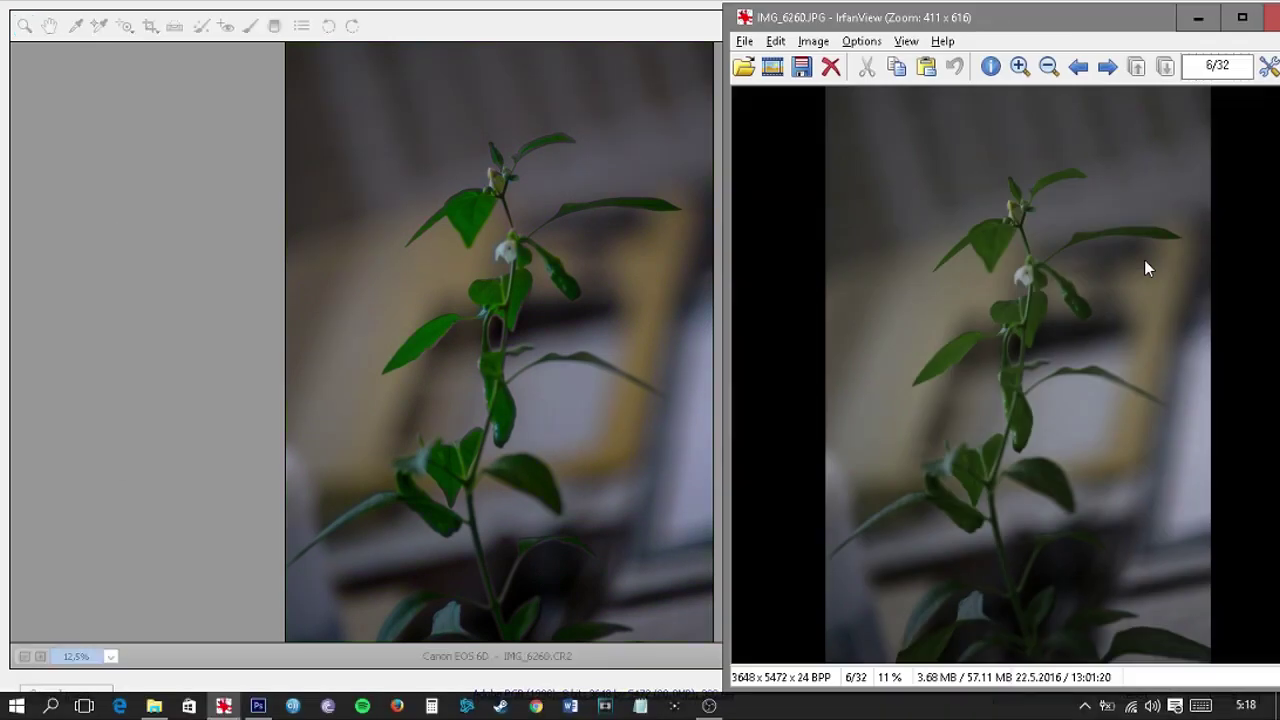
key(alt+Tab)
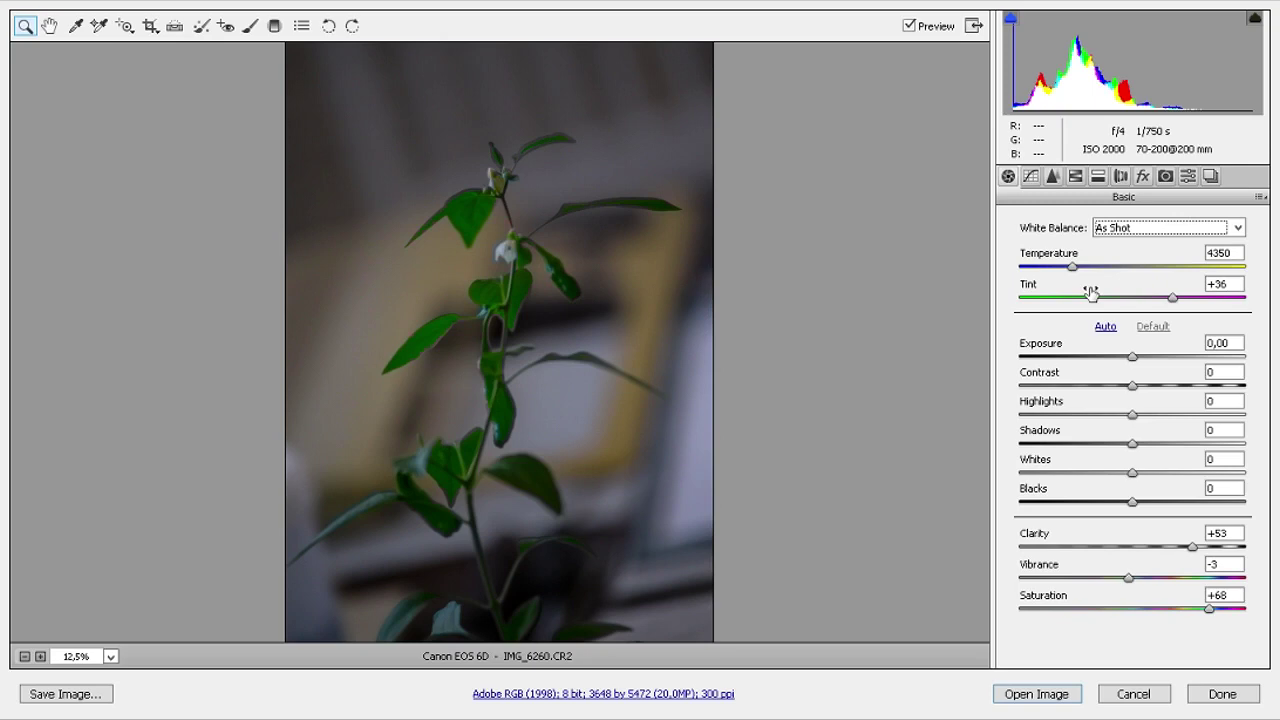
Step: Set Tint to 0 and compare the result with the camera JPEG
click(1232, 285)
text(0)
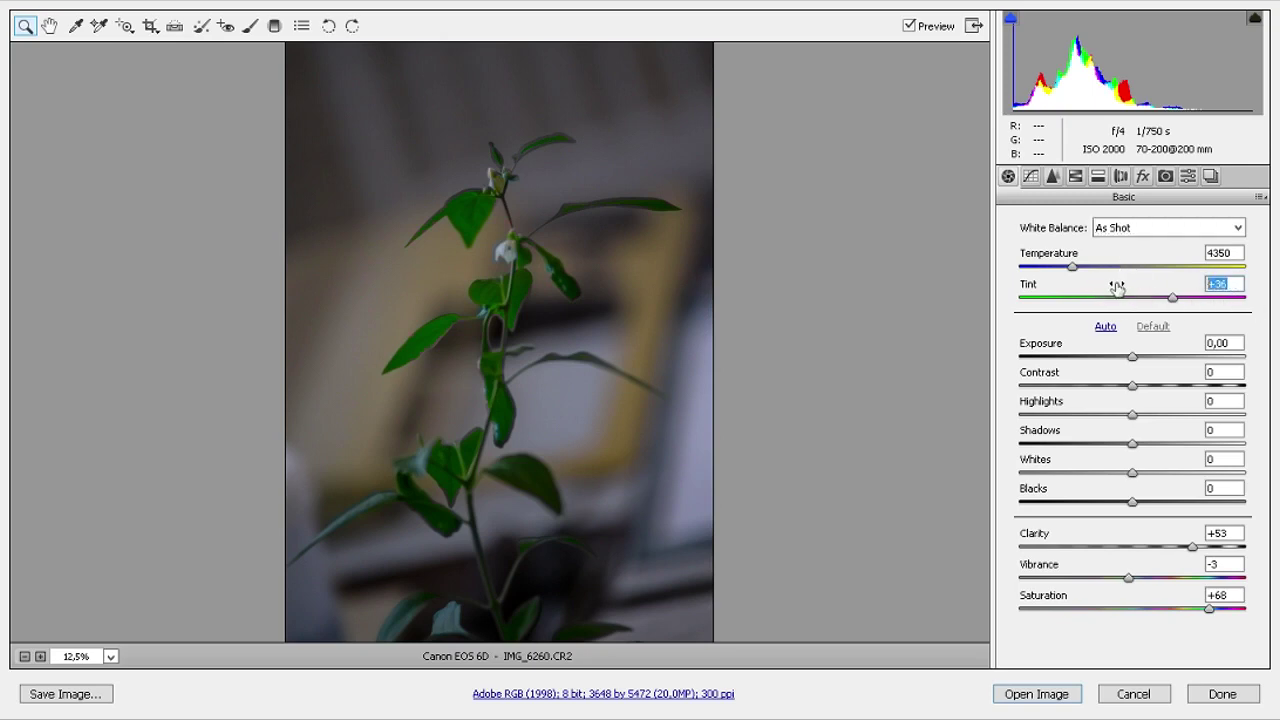
key(alt+Tab)
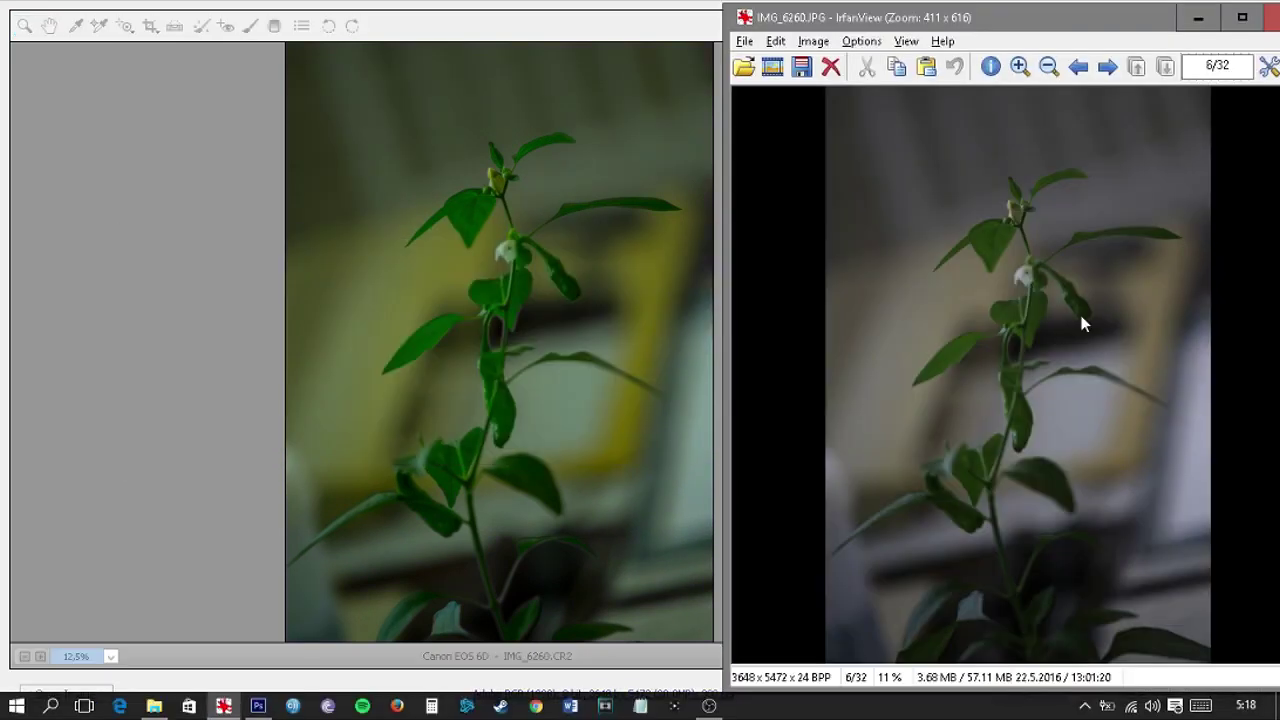
key(alt+Tab)
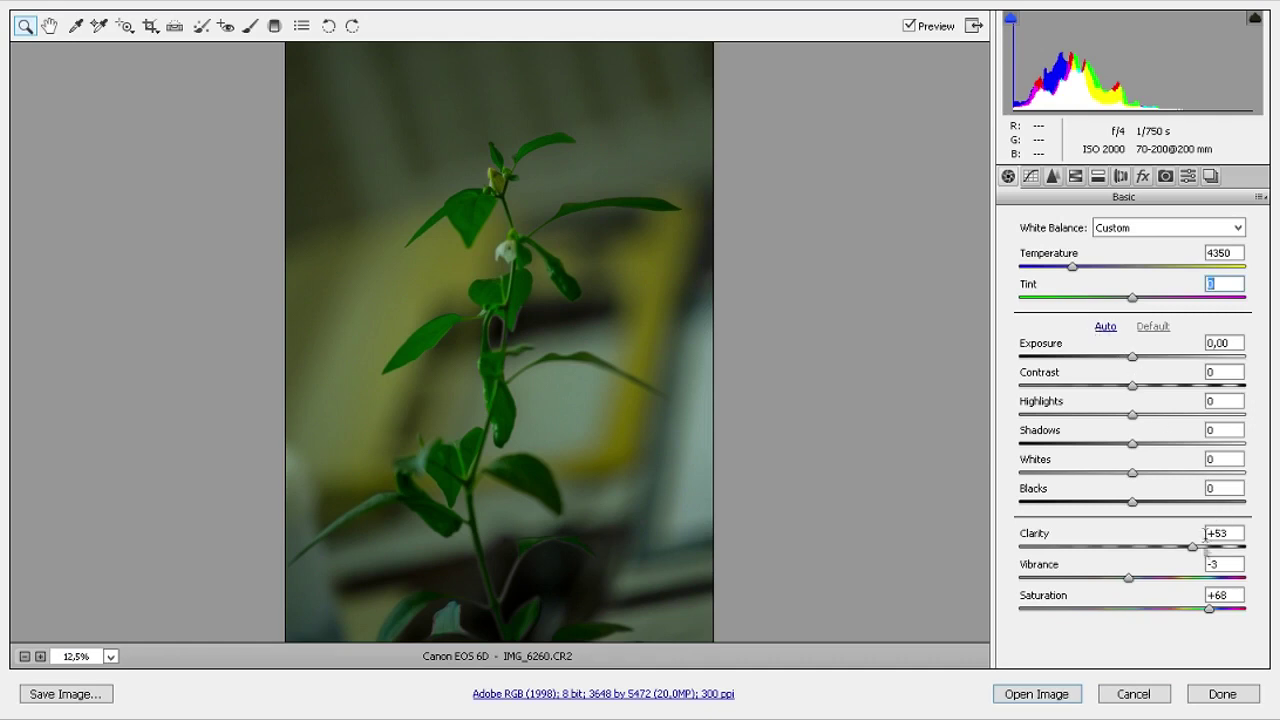
click(1225, 596)
Step: Reset Saturation, Vibrance and Clarity to 0 by double-clicking their sliders
double_click(1090, 594)
double_click(1128, 564)
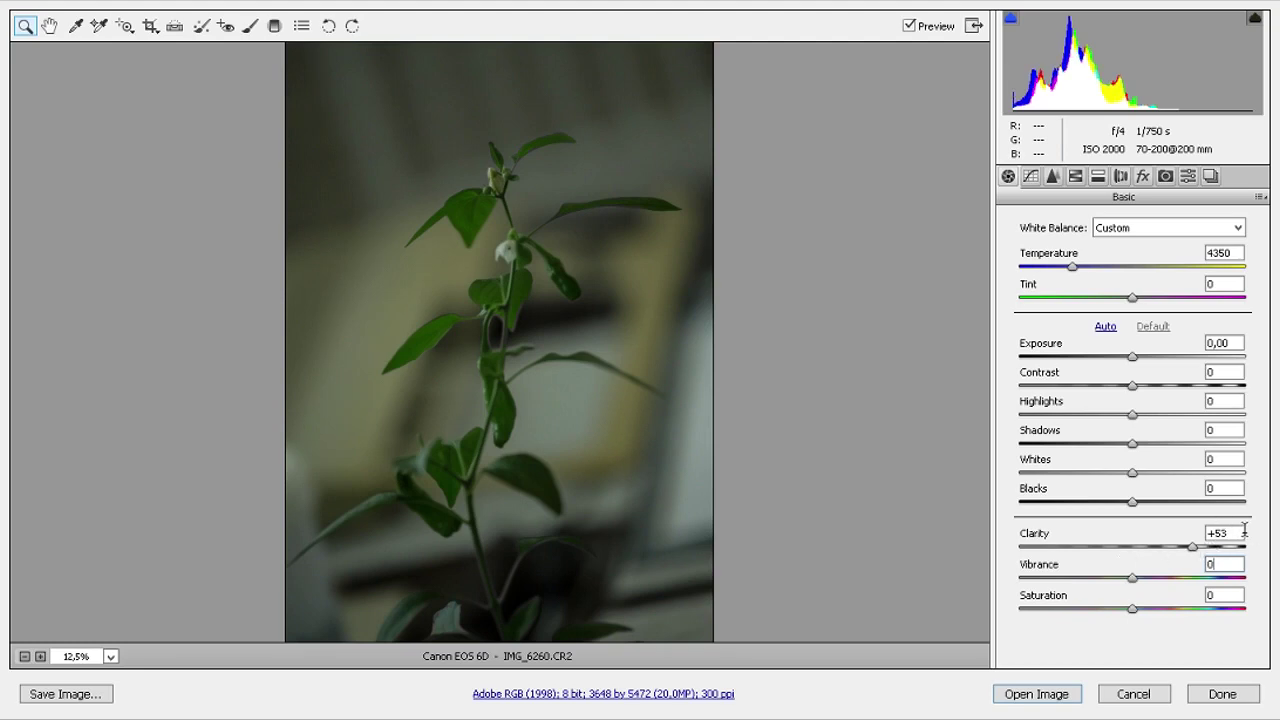
double_click(1086, 531)
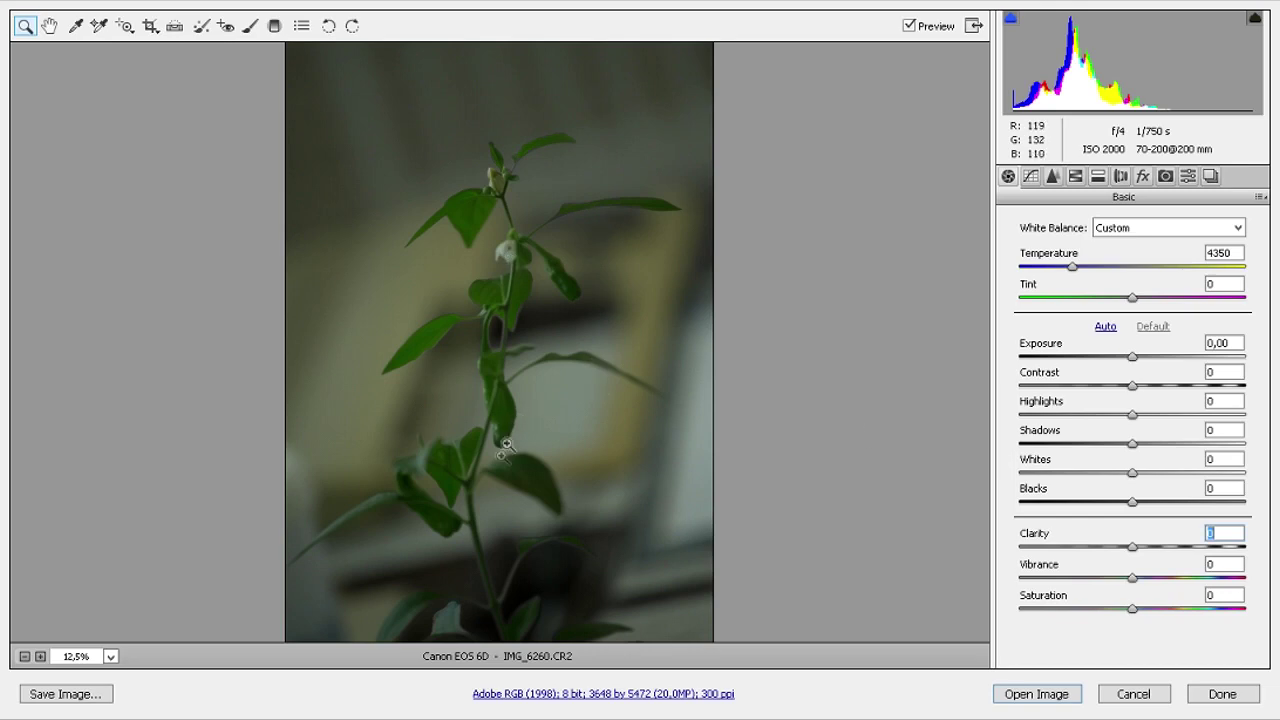
Step: Zoom in and out on the plant, then apply Auto tone (exposure +1.50, whites +48)
click(495, 318)
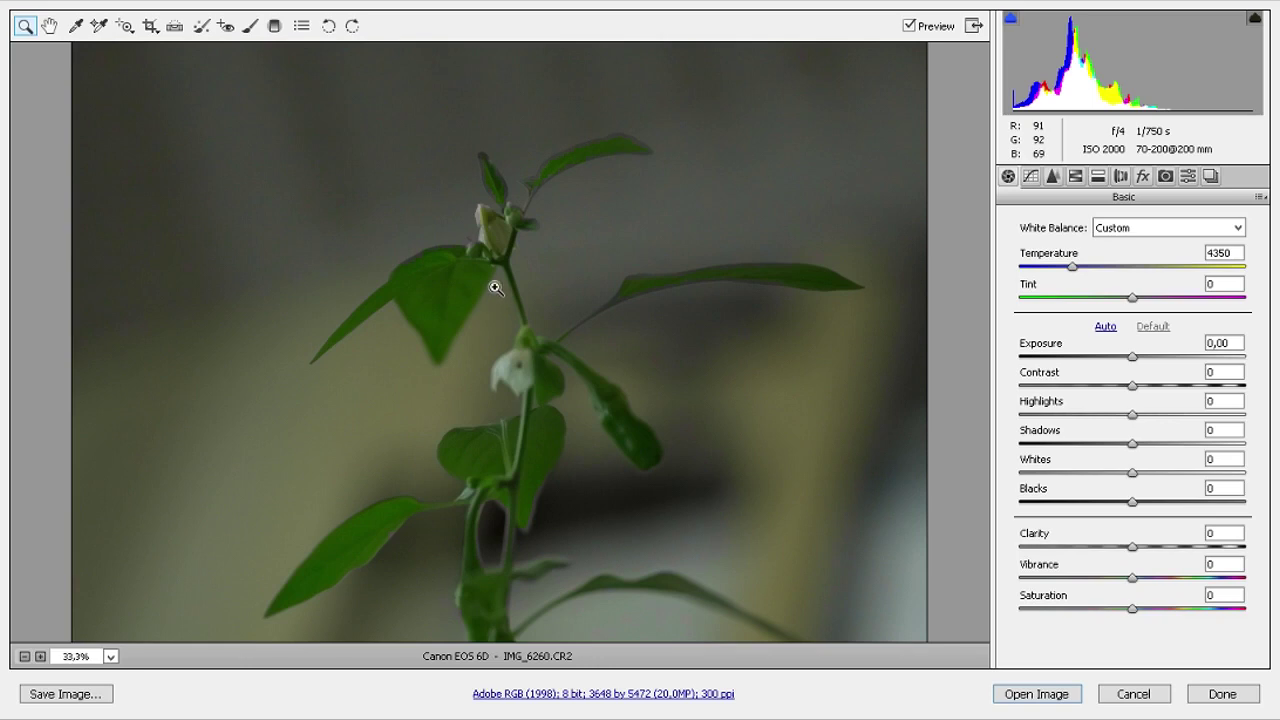
click(507, 255)
alt+click(537, 263)
alt+click(537, 263)
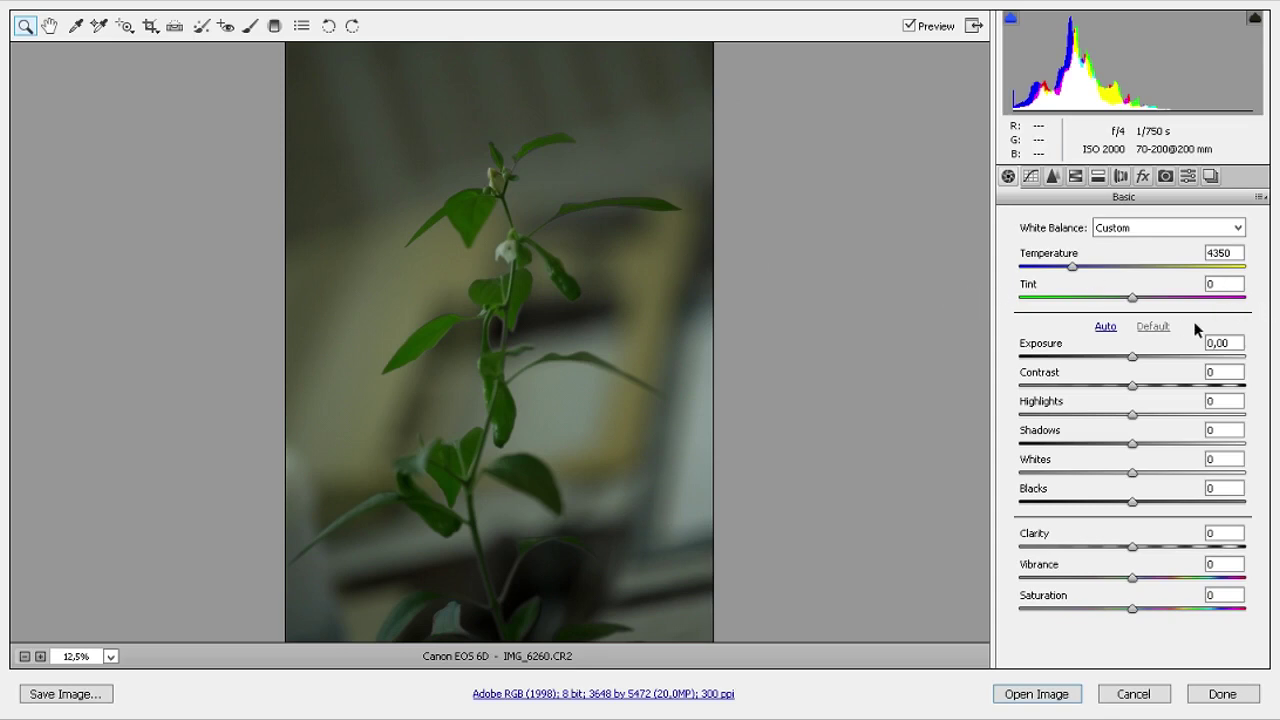
click(1105, 328)
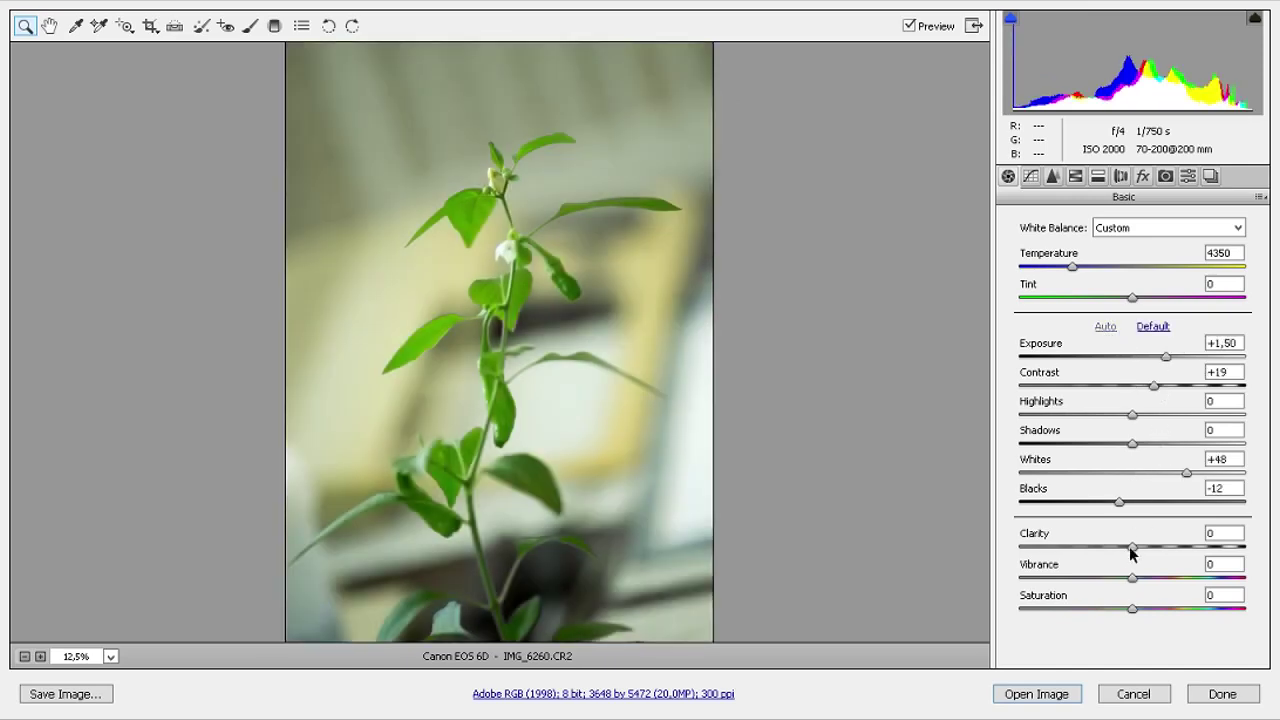
Step: Zoom the preview to 33.3%, push Clarity up, then lower it to about +30
click(552, 288)
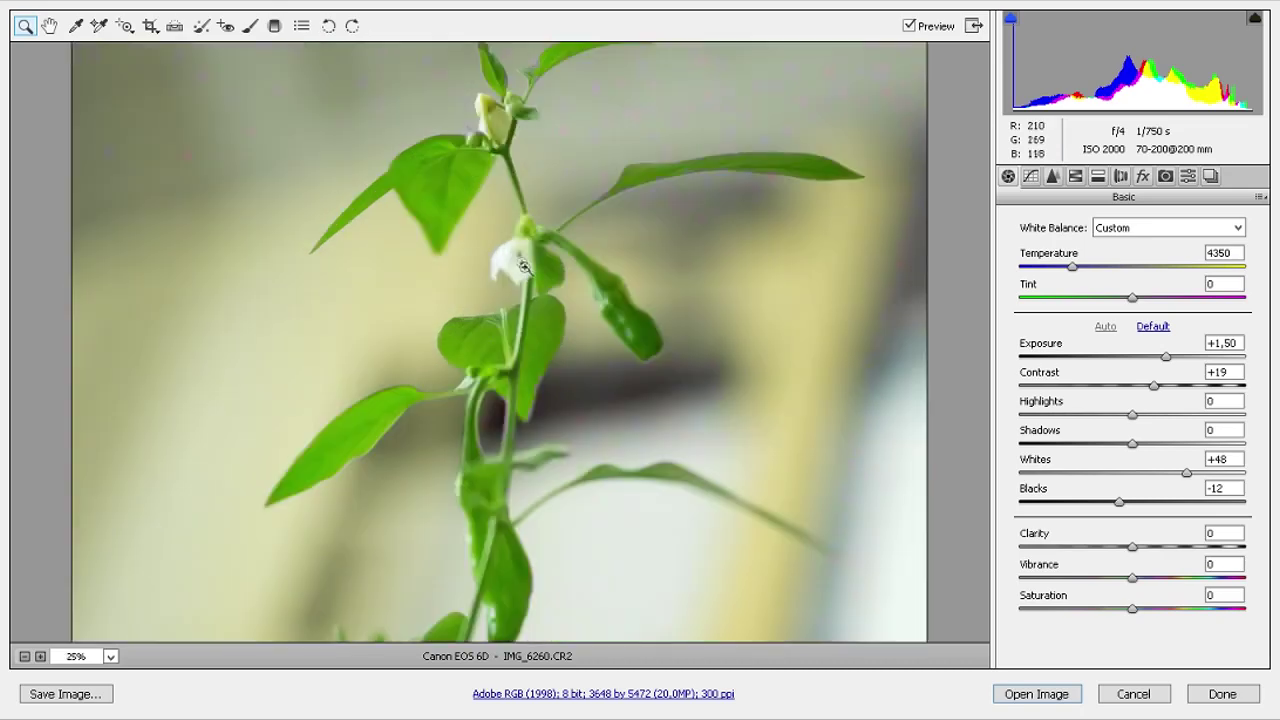
right_click(484, 140)
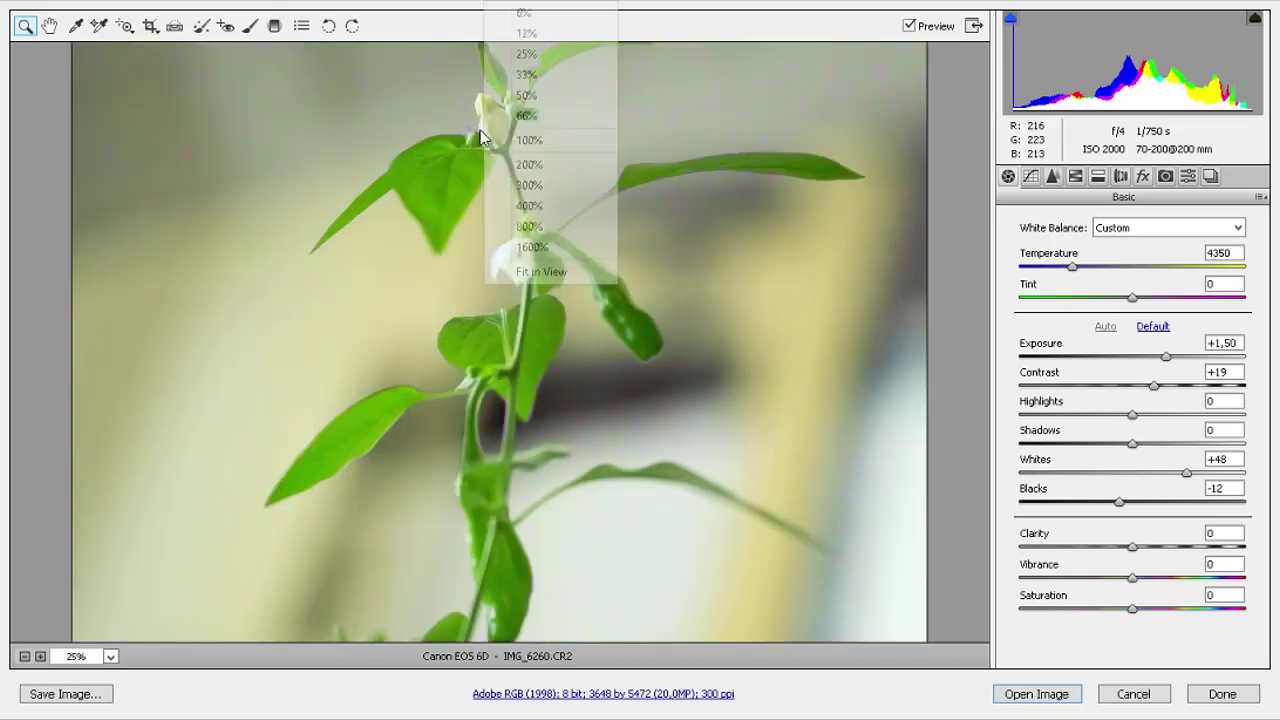
click(530, 74)
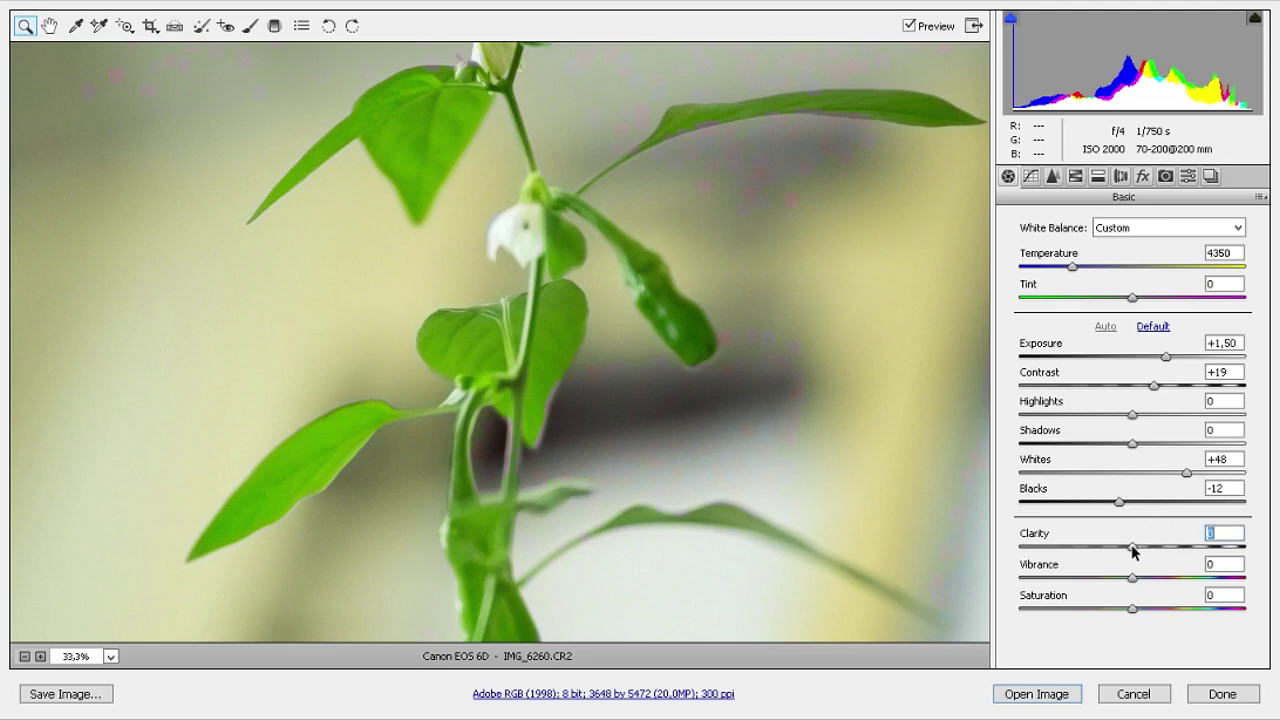
drag(1133, 551, 1276, 551)
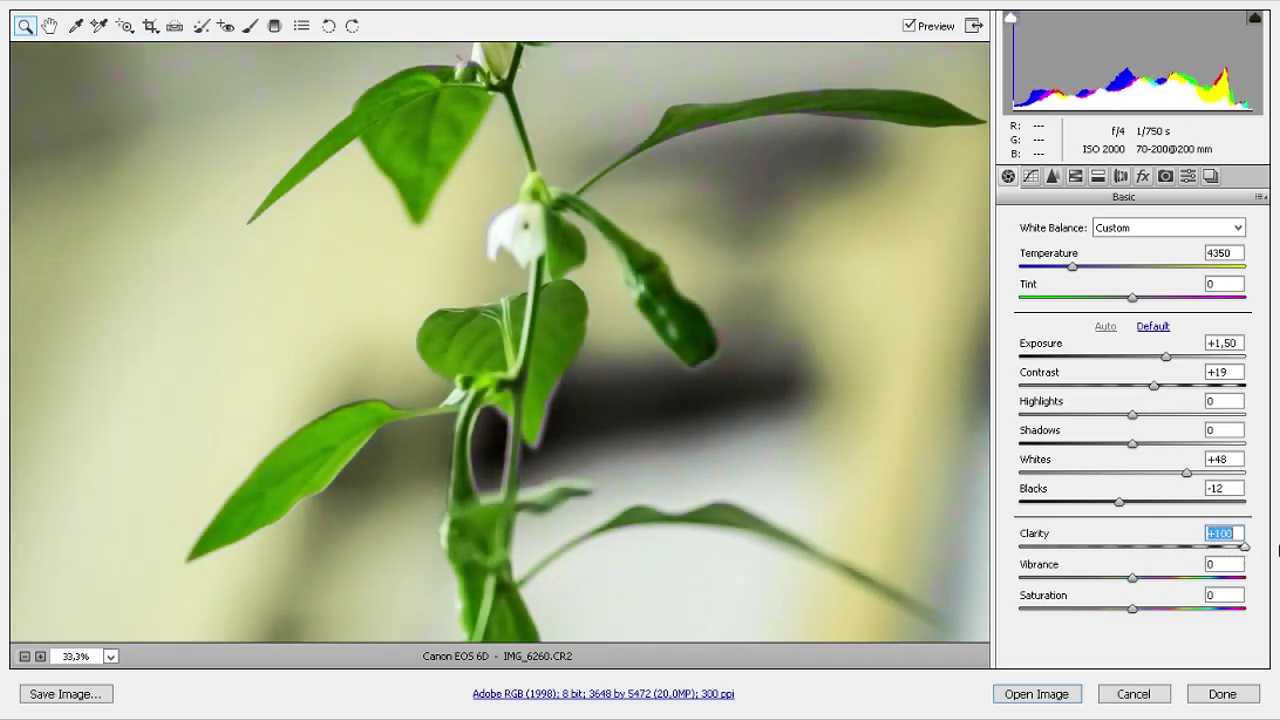
drag(1197, 547, 1166, 547)
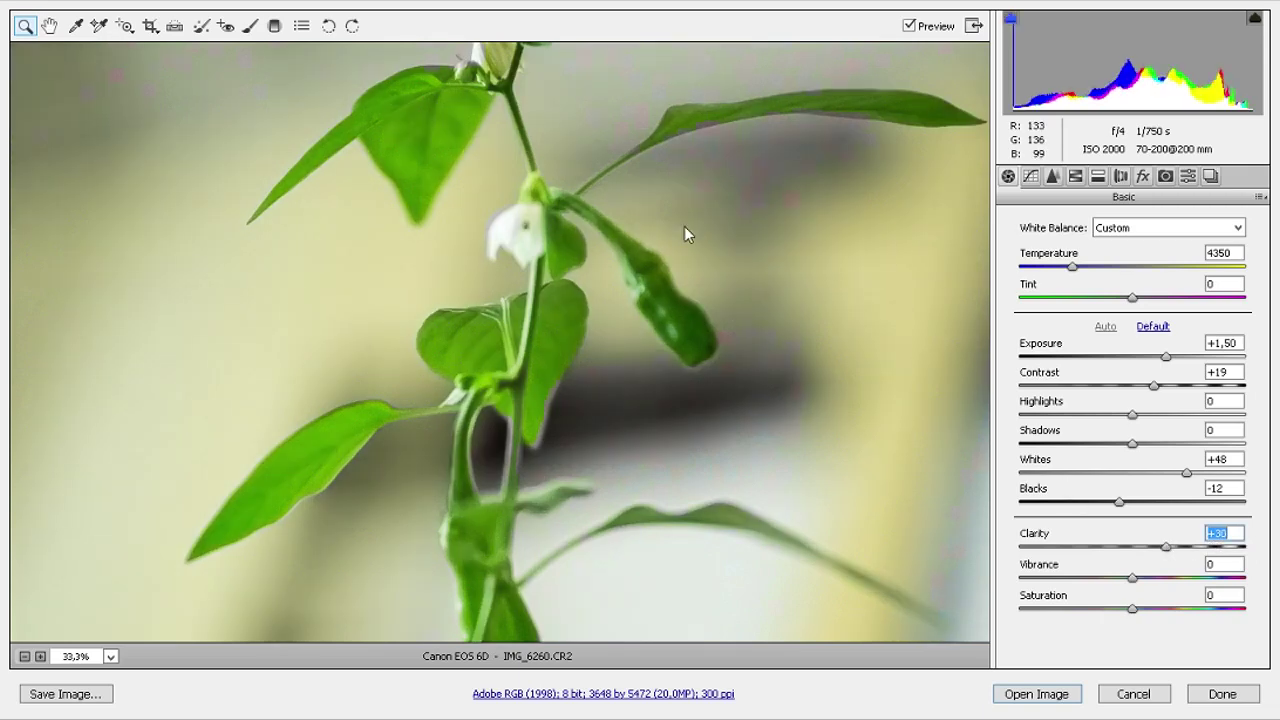
Step: Zoom out to the whole photo and sweep Clarity low then high, settling at +49
right_click(765, 157)
click(730, 116)
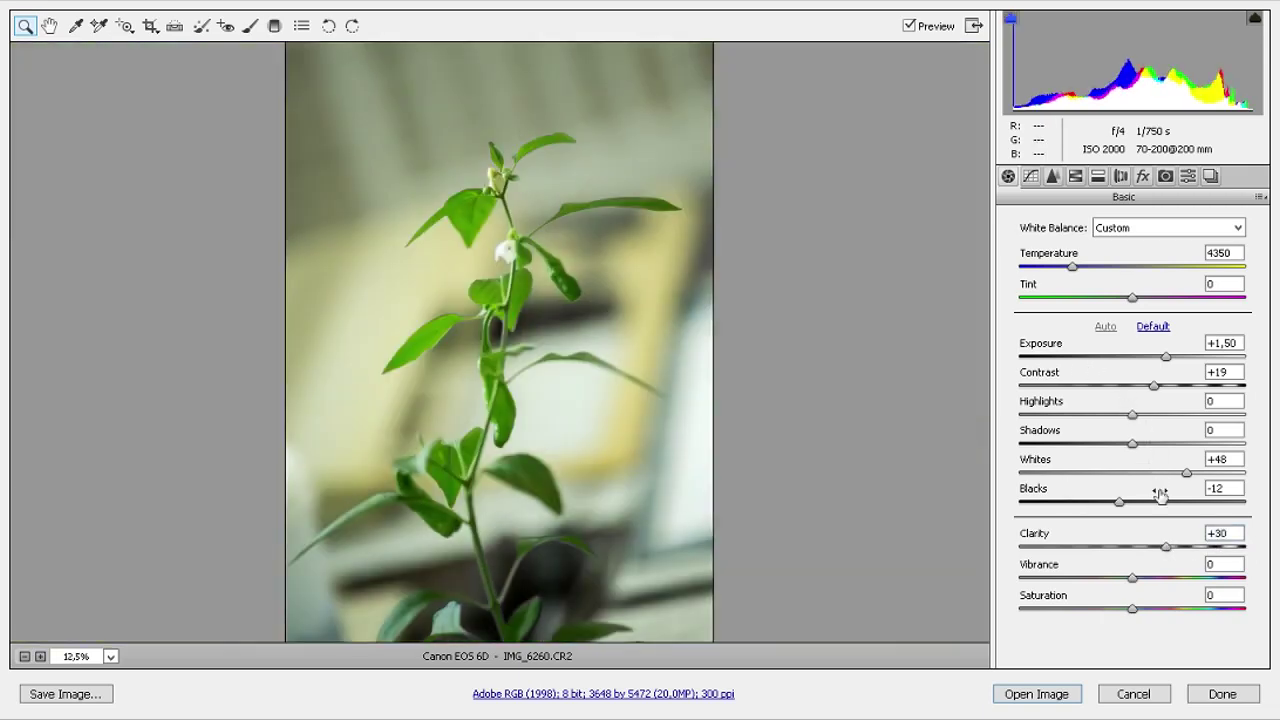
click(1168, 548)
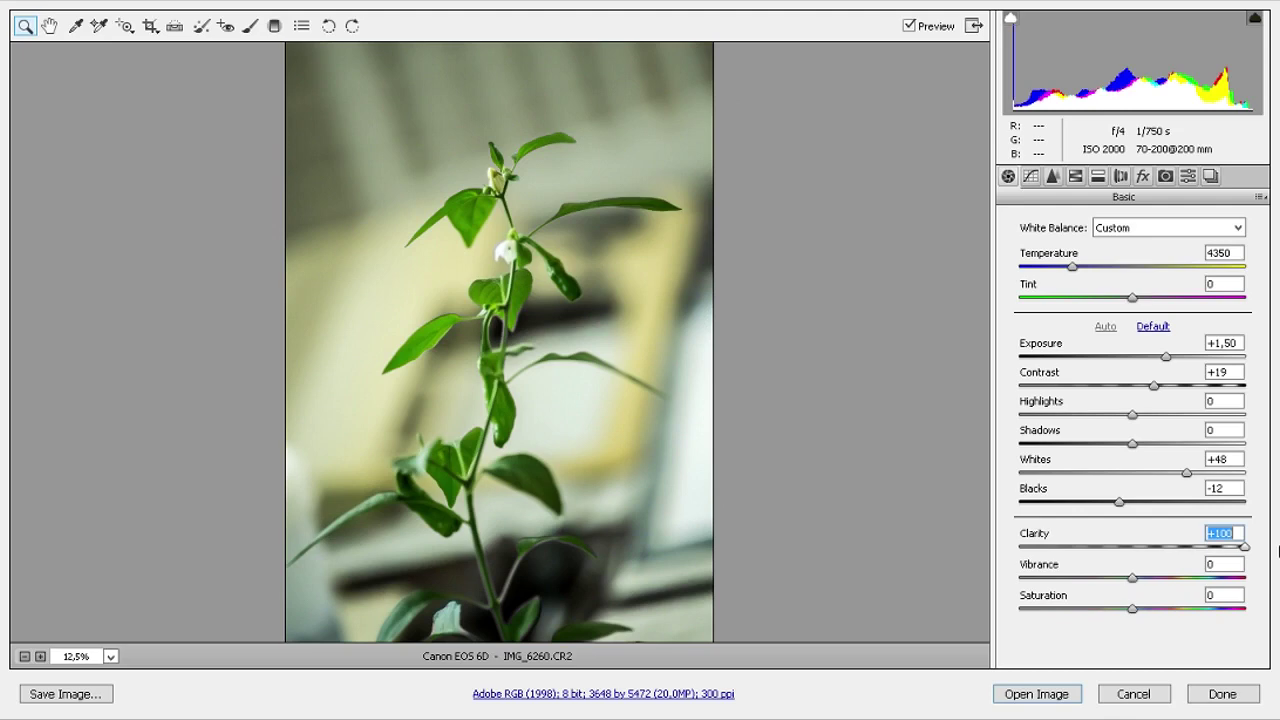
drag(1278, 548, 987, 565)
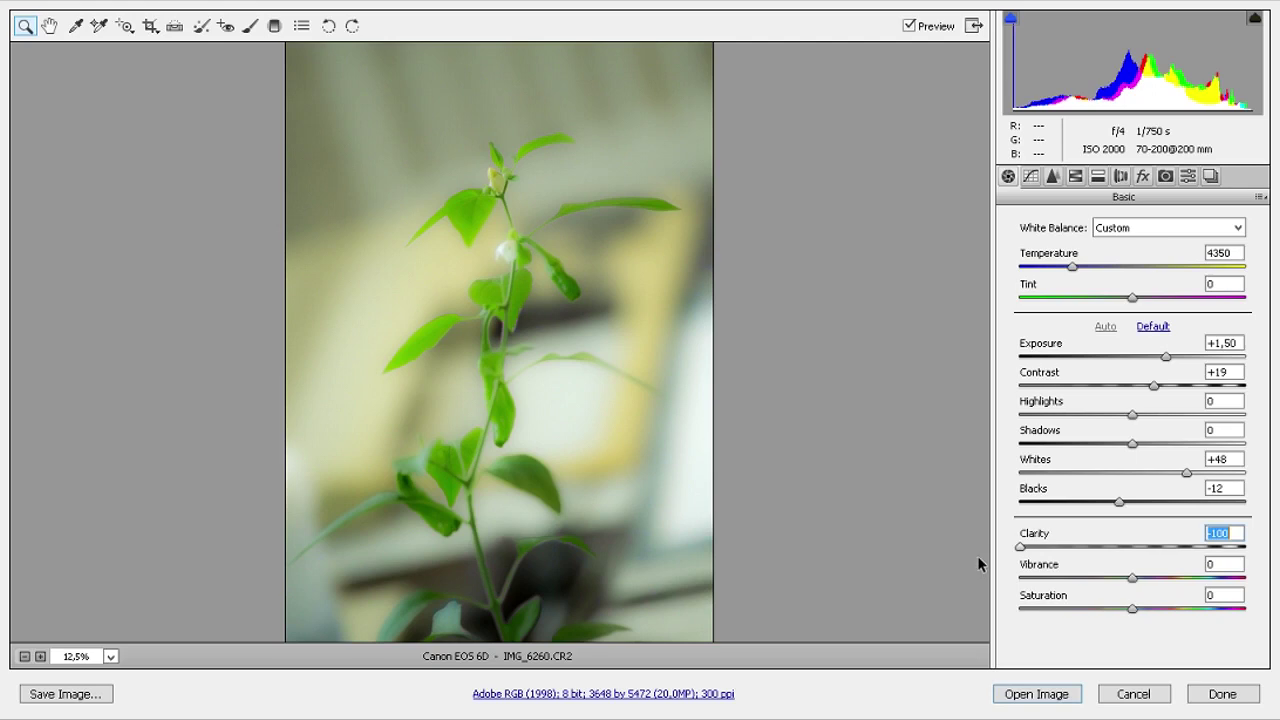
mouse_move(977, 563)
mouse_down()
mouse_move(1243, 543)
mouse_move(1190, 545)
mouse_up()
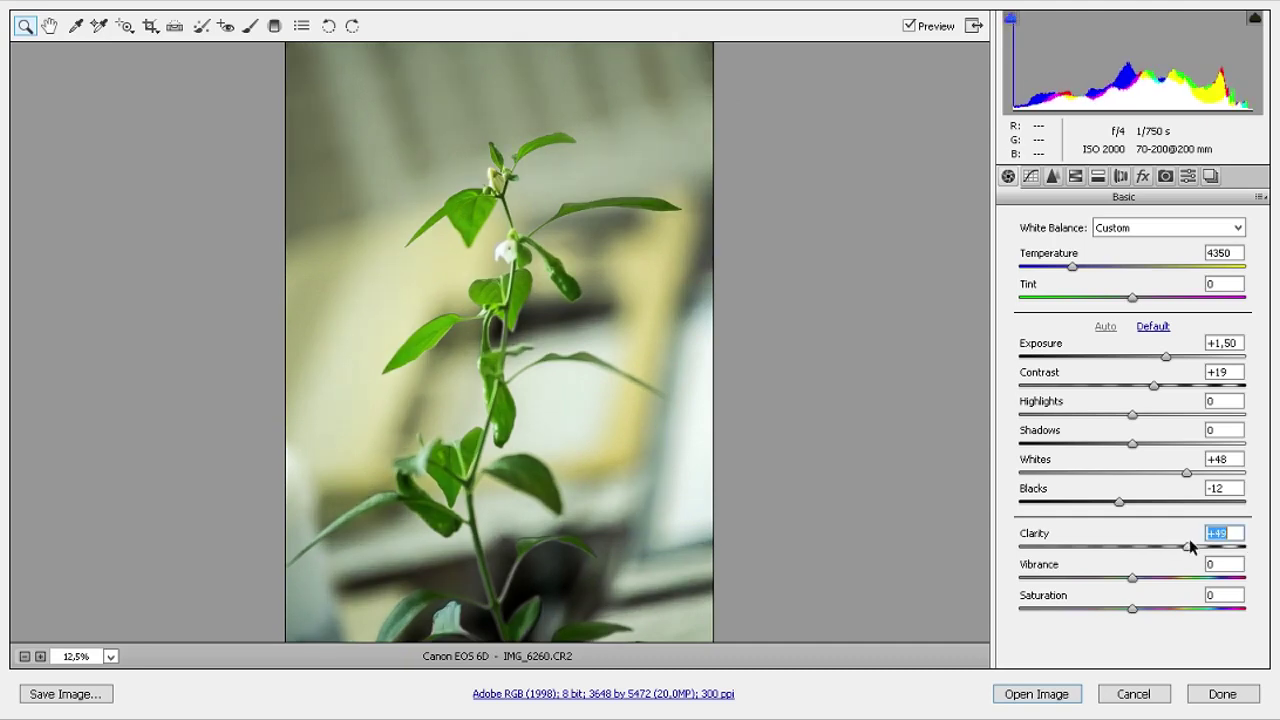
Step: Reset tone to defaults, warm Temperature to 9500, and test Blacks extremes, ending at Blacks -2, Whites +64
click(1155, 328)
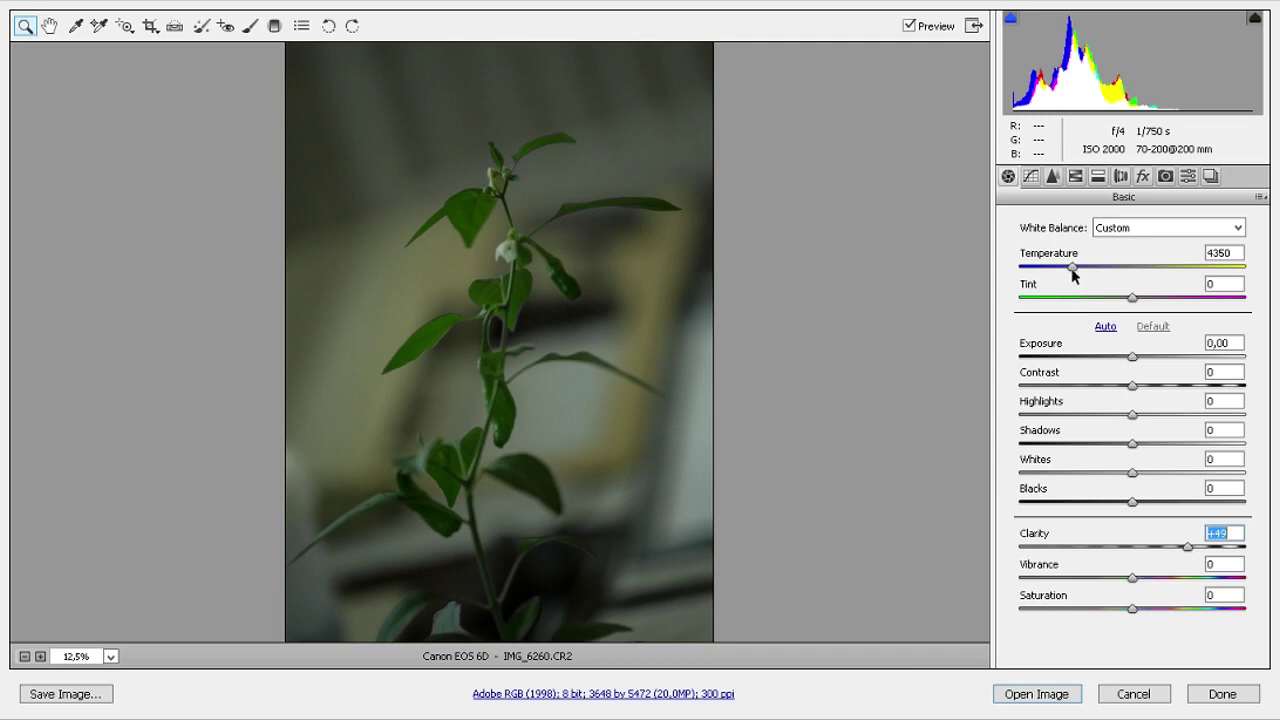
mouse_move(1072, 268)
mouse_down()
mouse_move(1181, 276)
mouse_move(1171, 268)
mouse_up()
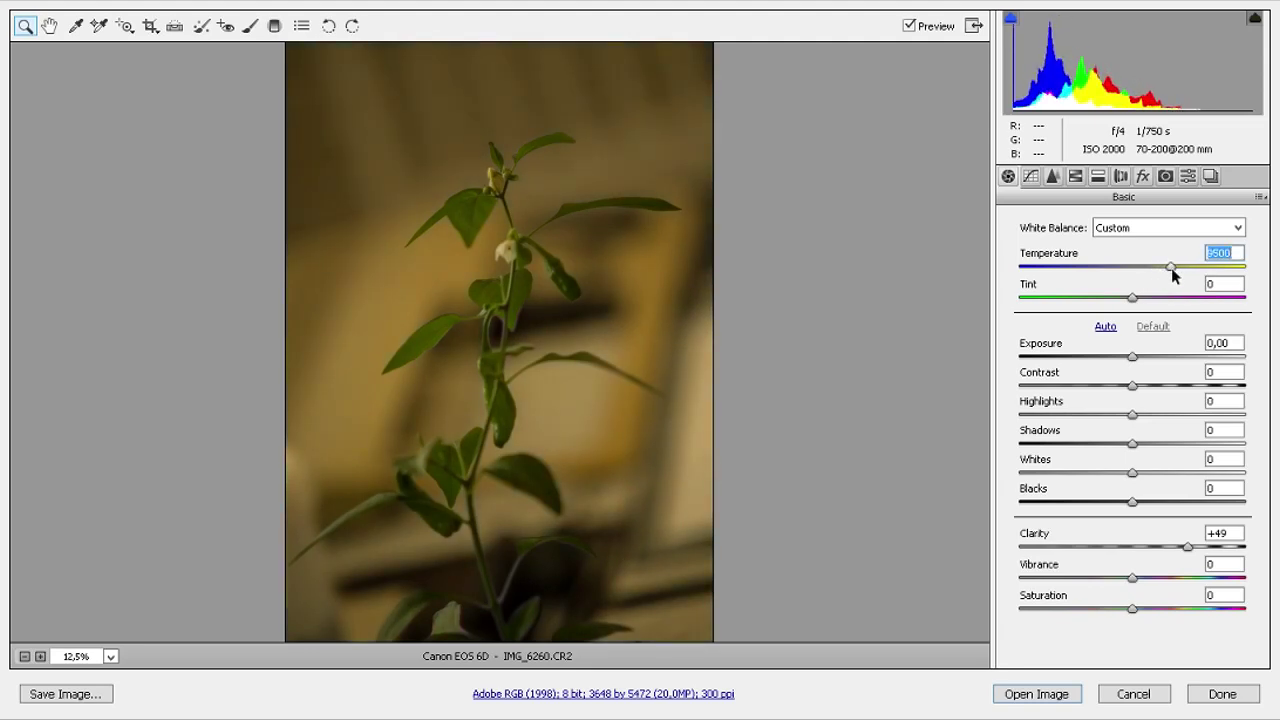
drag(1134, 502, 1258, 505)
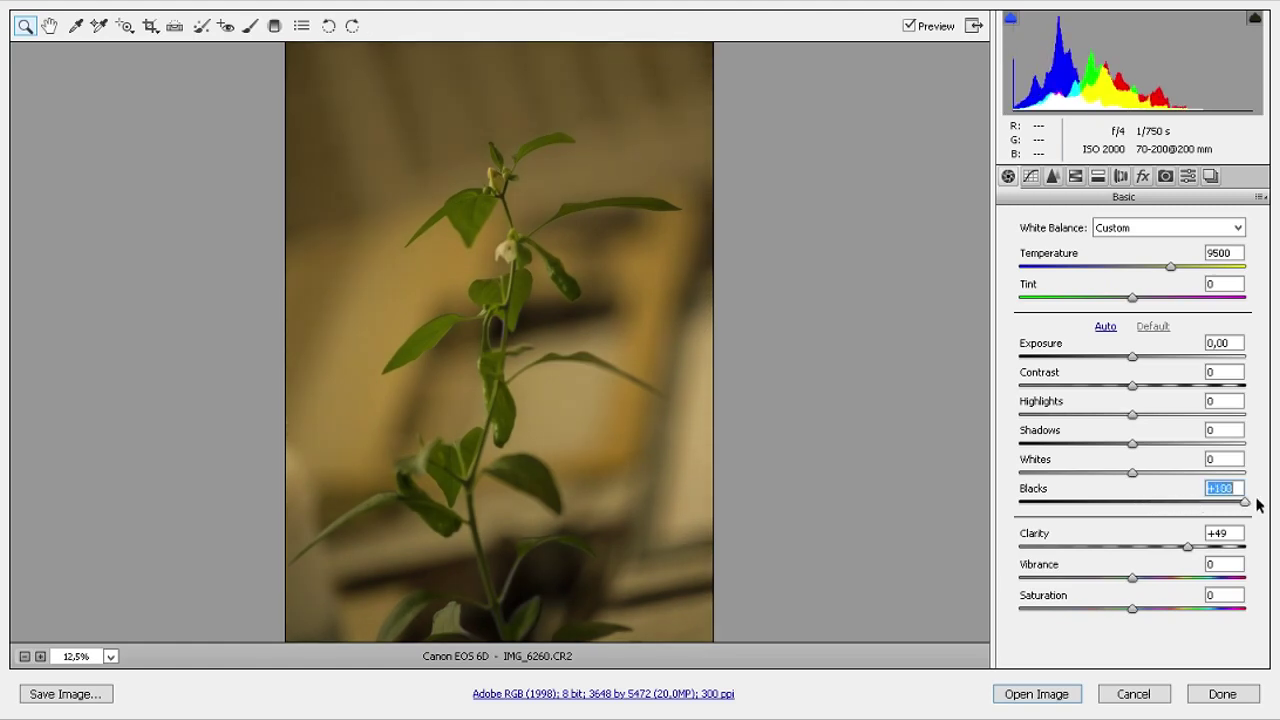
drag(1258, 505, 992, 510)
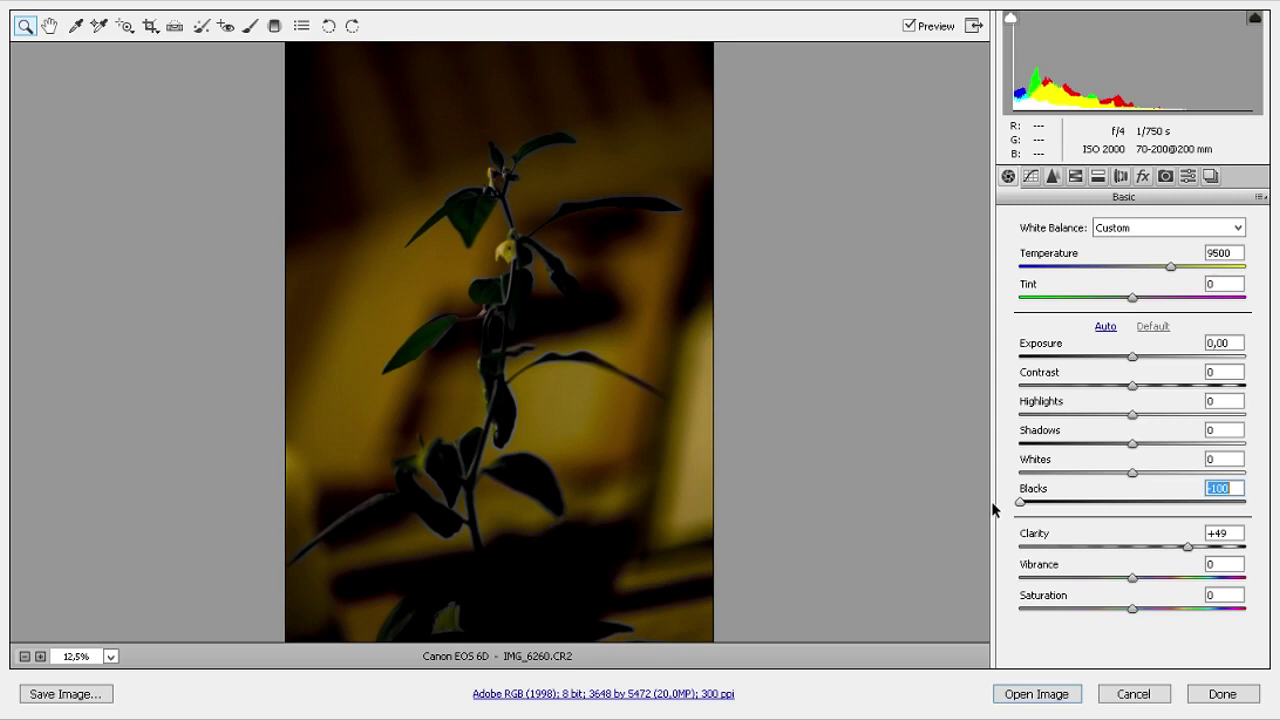
mouse_move(992, 510)
mouse_down()
mouse_move(1135, 508)
mouse_move(1256, 477)
mouse_move(1189, 475)
mouse_move(1203, 472)
mouse_up()
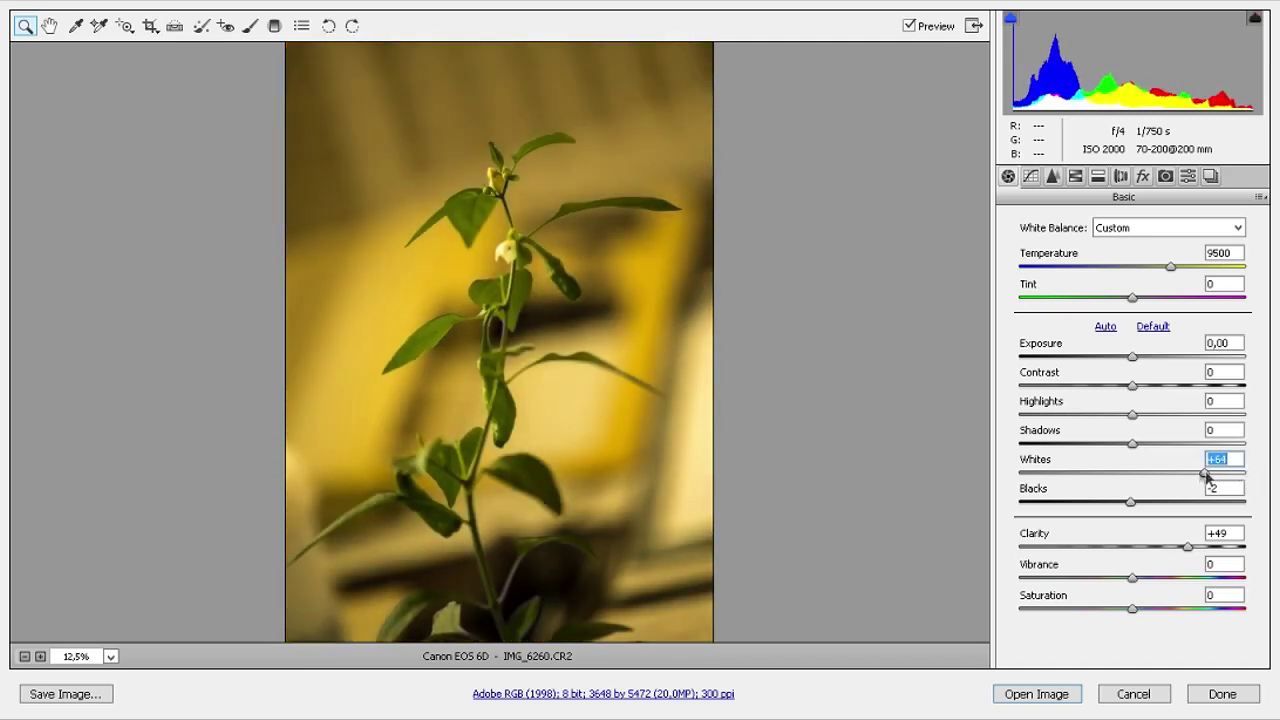
Step: Test Shadows extremes, set Shadows to about +73, and raise Highlights
click(1131, 439)
drag(1133, 443, 996, 450)
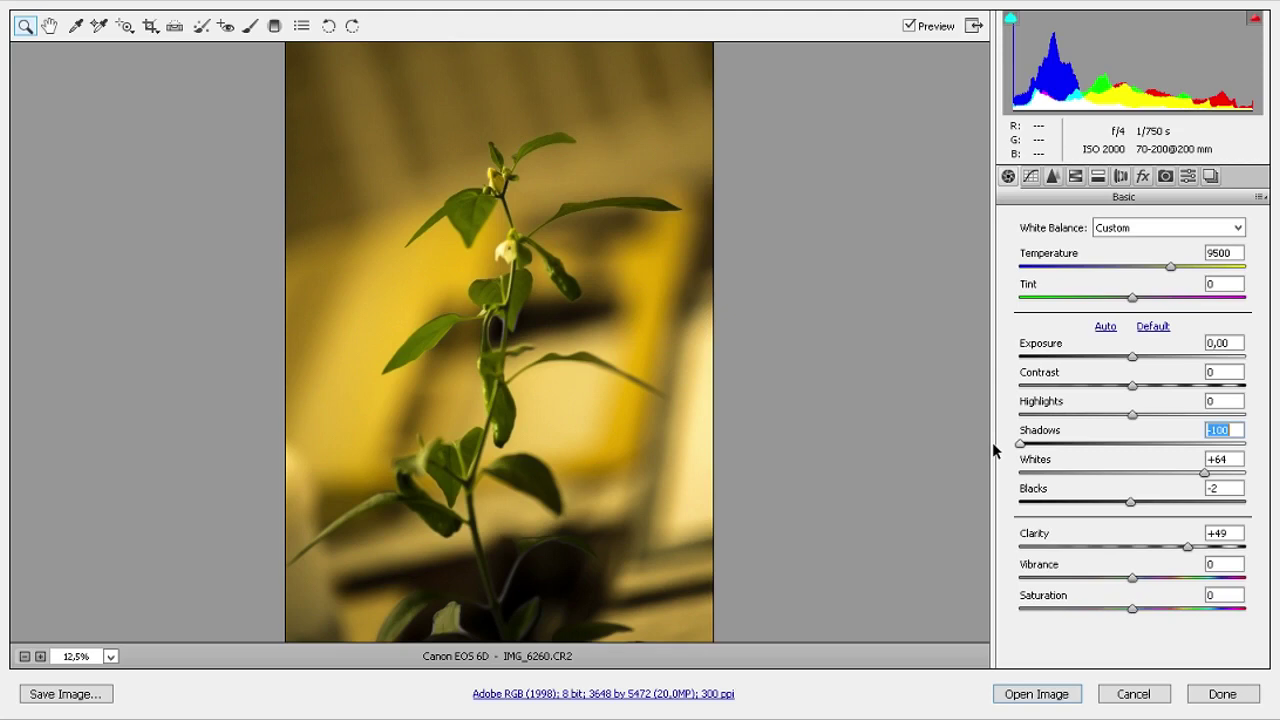
drag(1118, 443, 1246, 448)
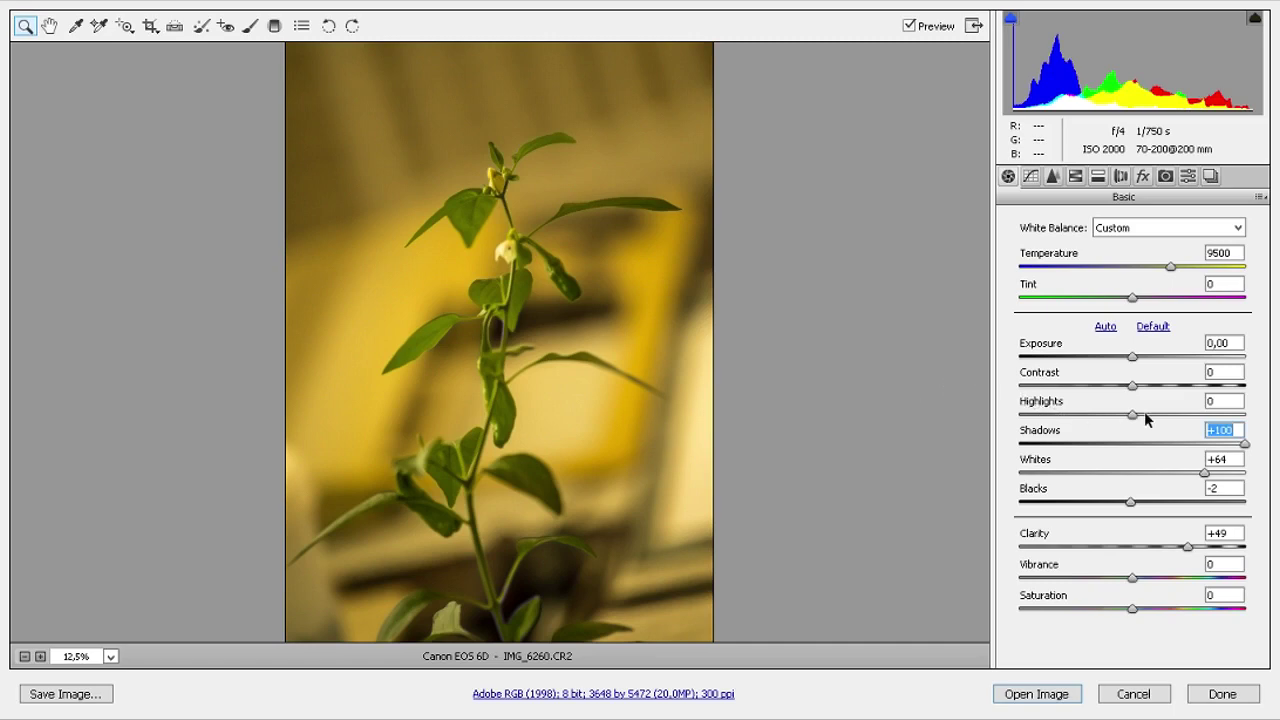
click(1217, 447)
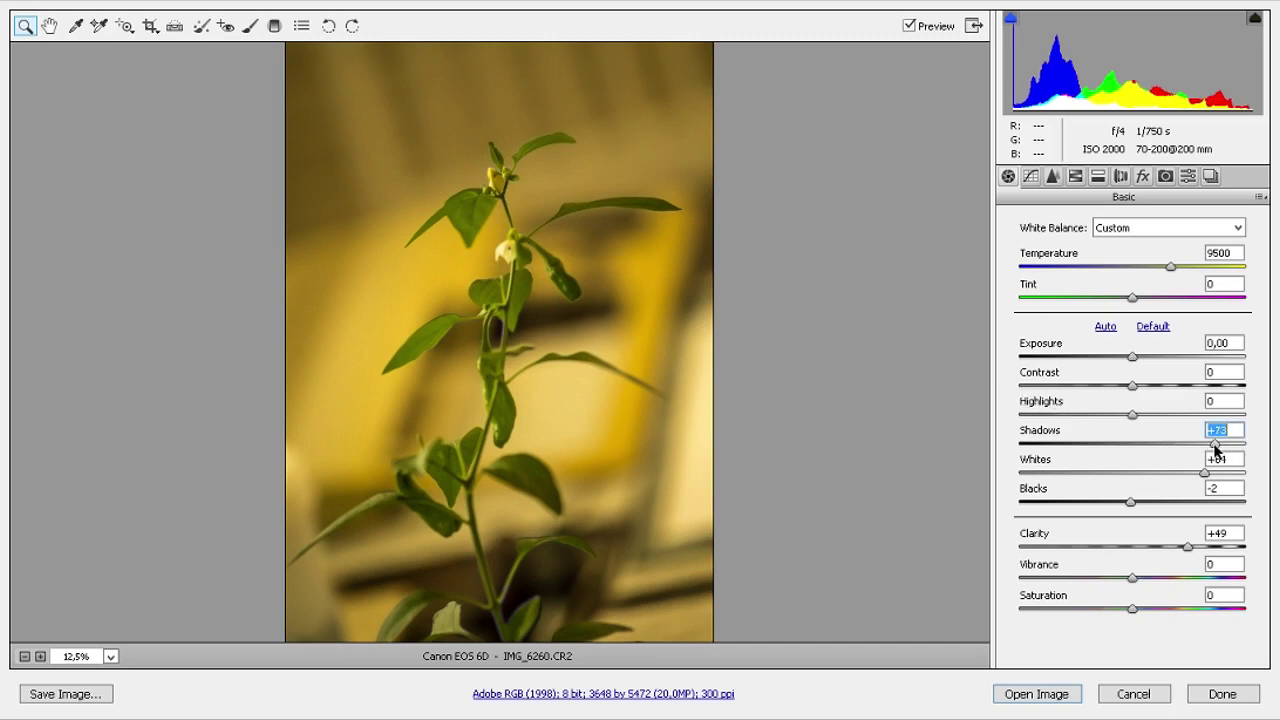
mouse_move(1133, 414)
mouse_down()
mouse_move(1256, 430)
mouse_move(994, 423)
mouse_move(1252, 427)
mouse_move(1200, 427)
mouse_move(1218, 427)
mouse_up()
Step: Try Contrast from +100 down to -100, settling at -66
mouse_move(1132, 386)
mouse_down()
mouse_move(1277, 397)
mouse_move(1015, 401)
mouse_up()
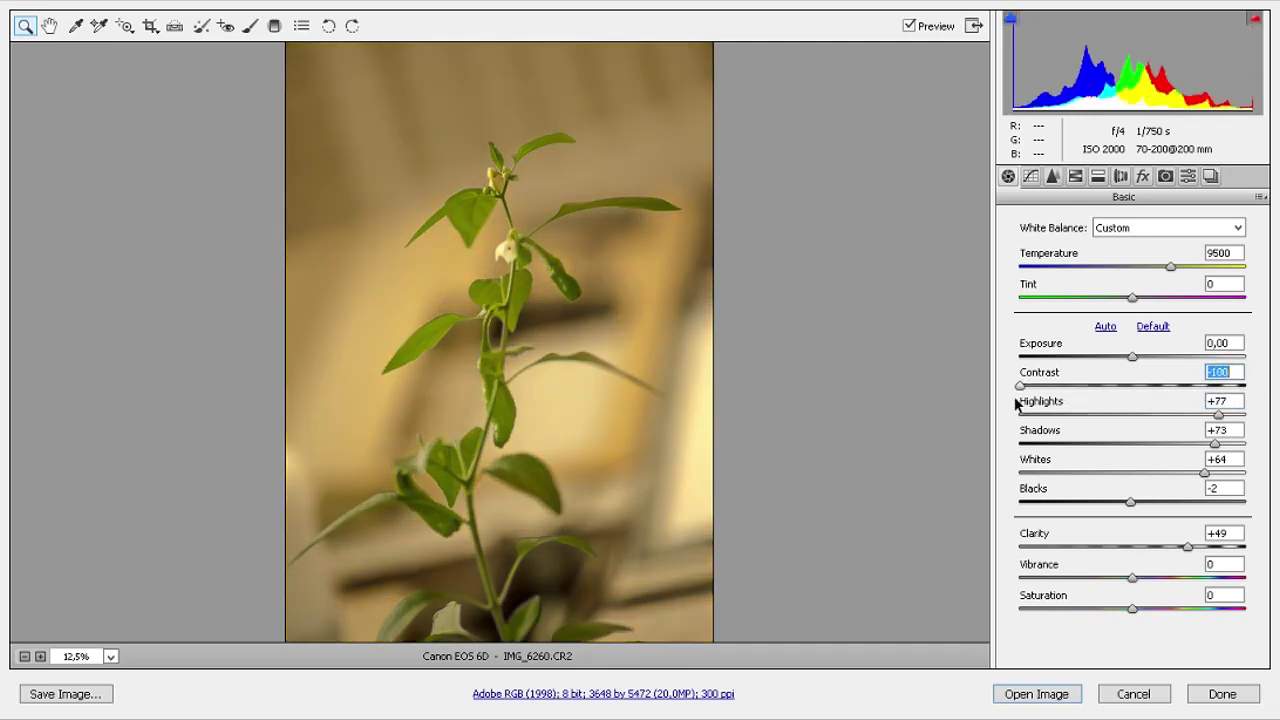
text(100)
key(Return)
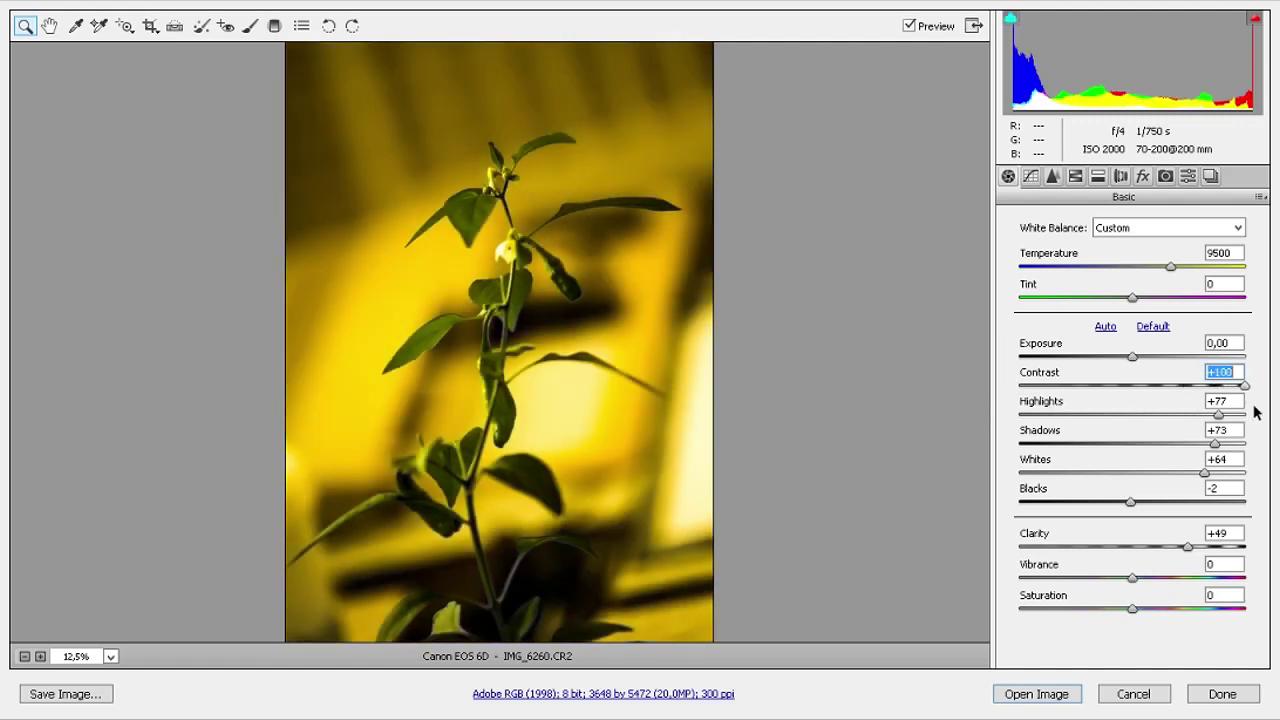
drag(1245, 400, 1175, 388)
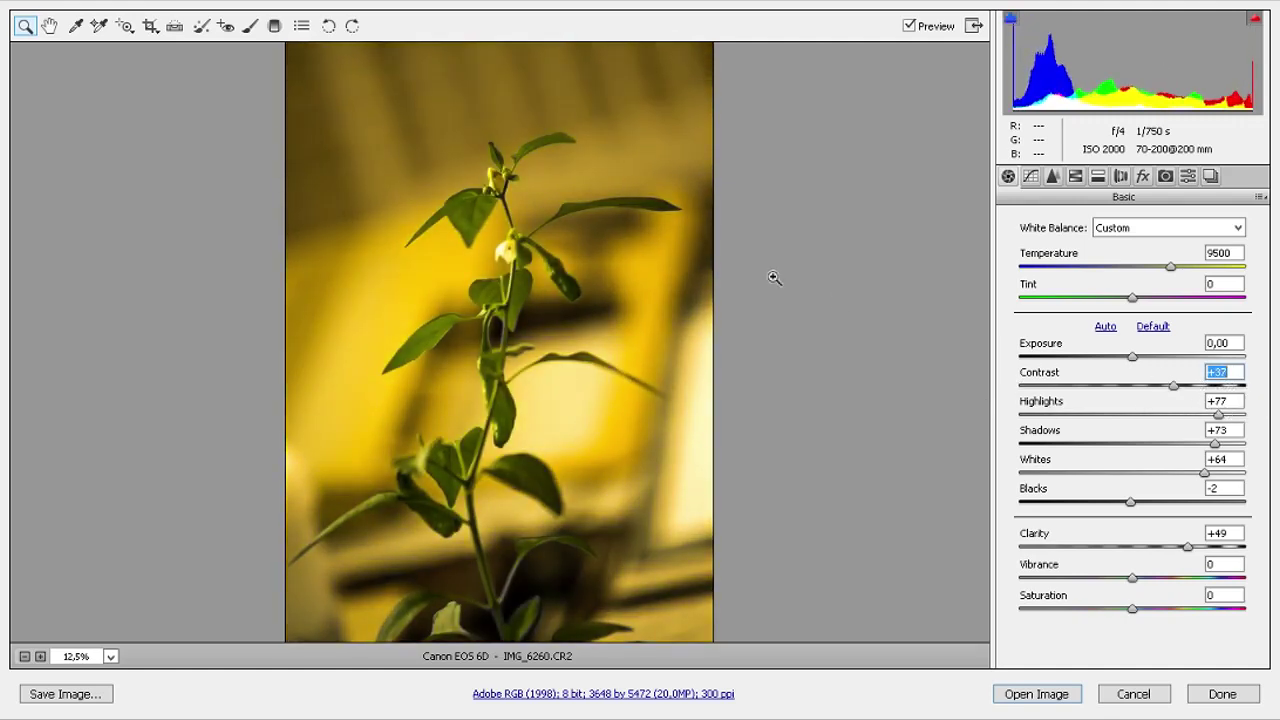
click(469, 218)
drag(1174, 387, 1278, 385)
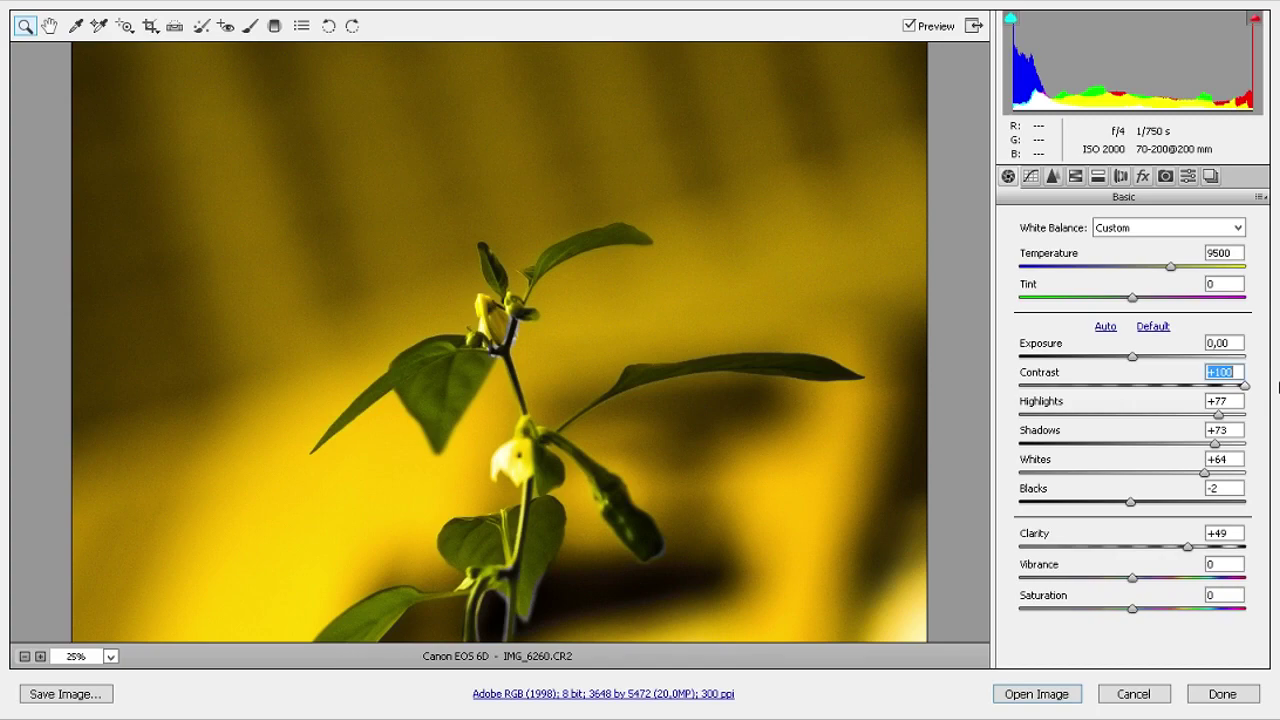
drag(1243, 386, 1099, 401)
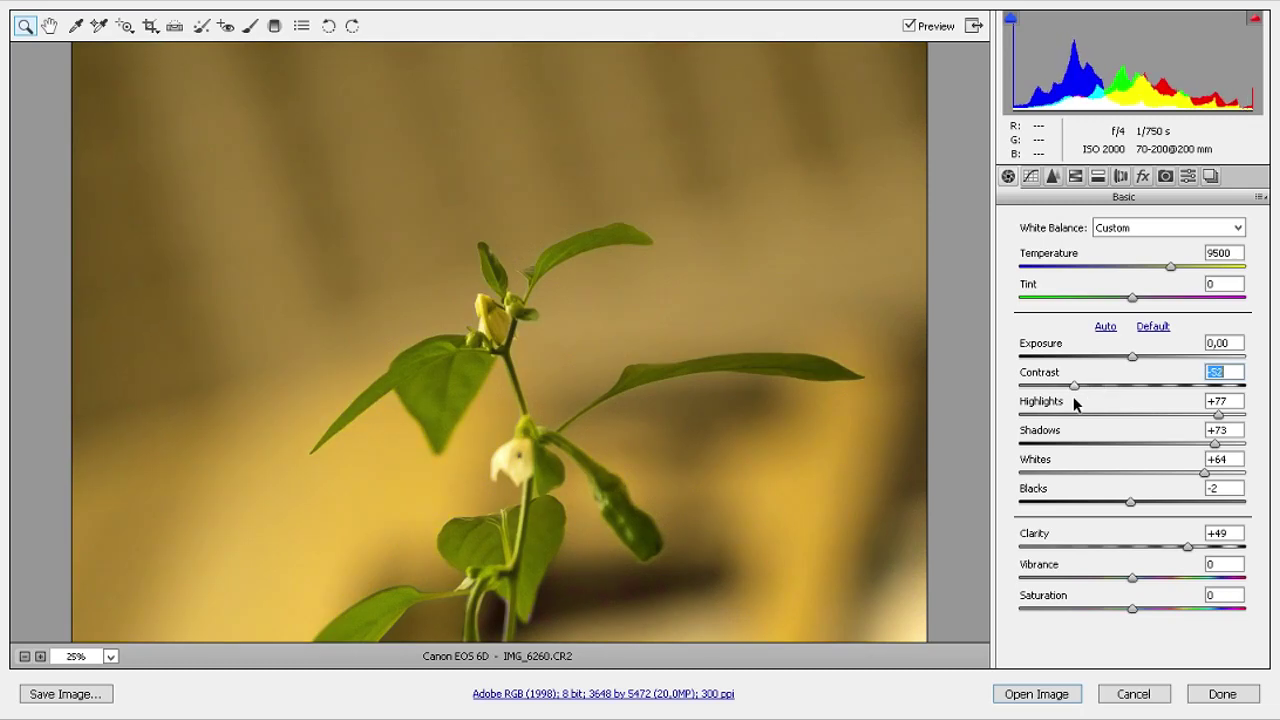
drag(1099, 401, 1019, 402)
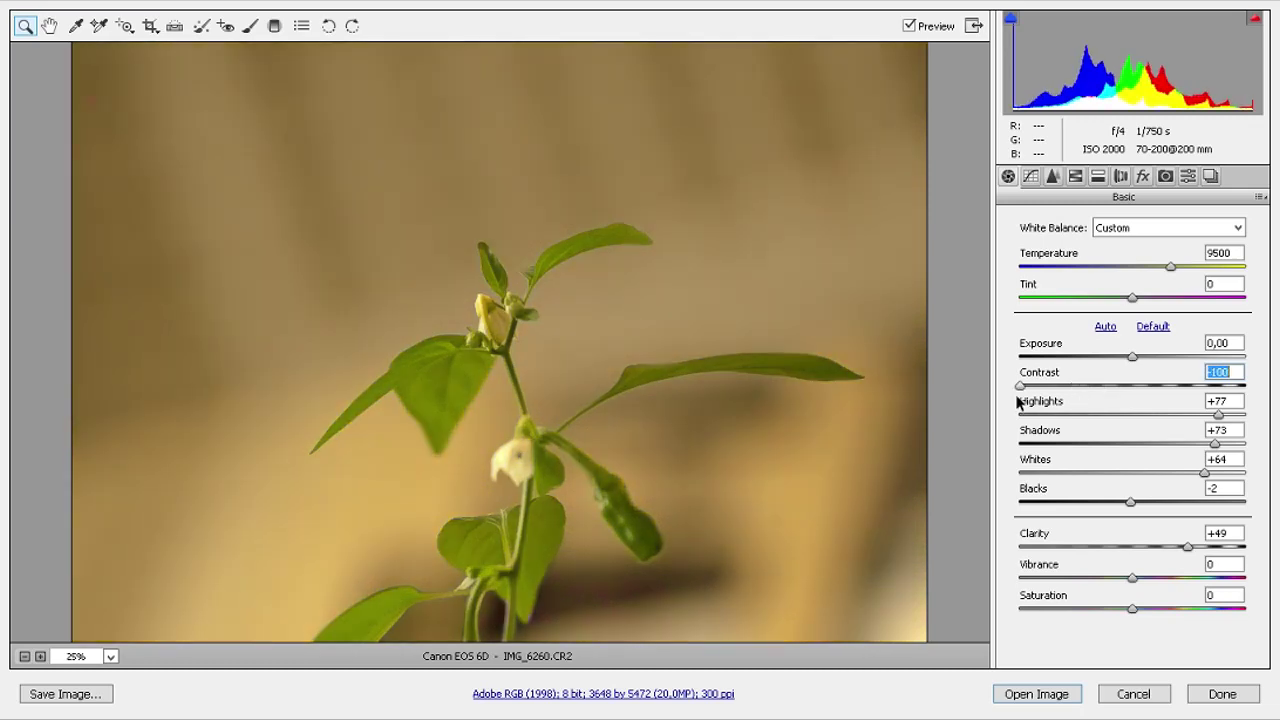
drag(1017, 398, 1059, 397)
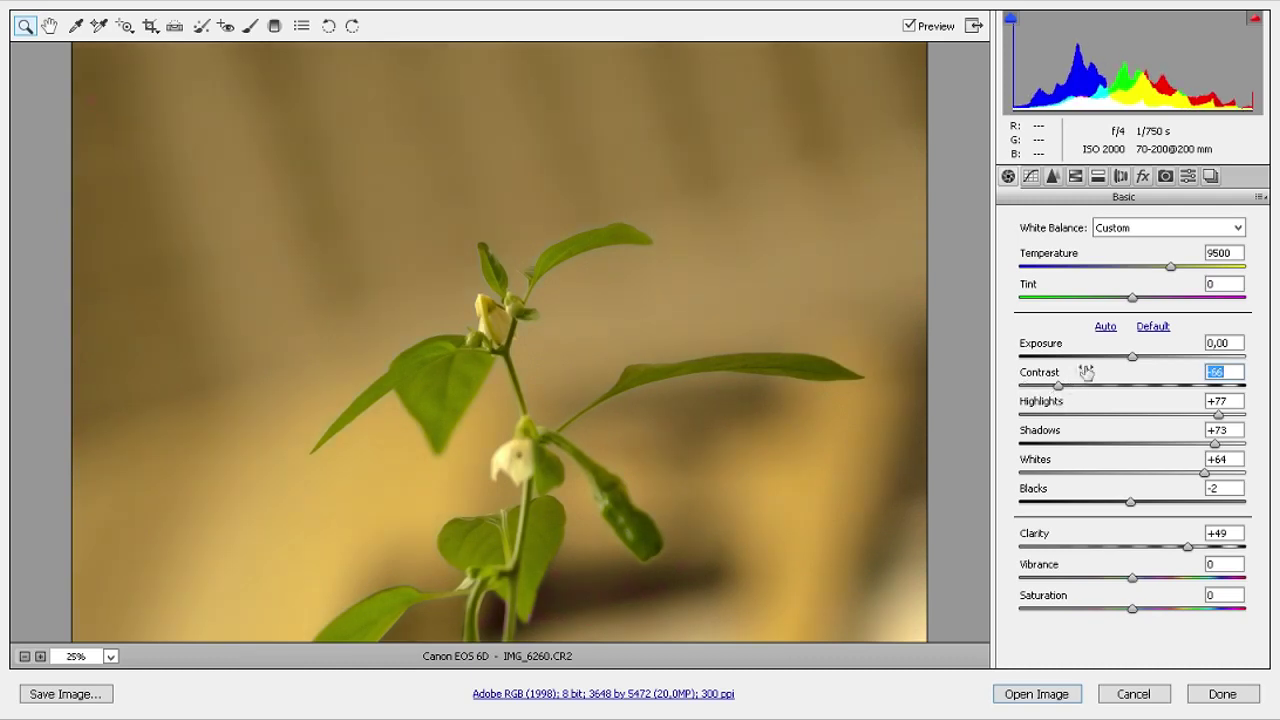
Step: Adjust Exposure, settling at -0.10
click(1130, 356)
mouse_move(1130, 356)
mouse_down()
mouse_move(1166, 358)
mouse_move(1088, 378)
mouse_move(1113, 388)
mouse_up()
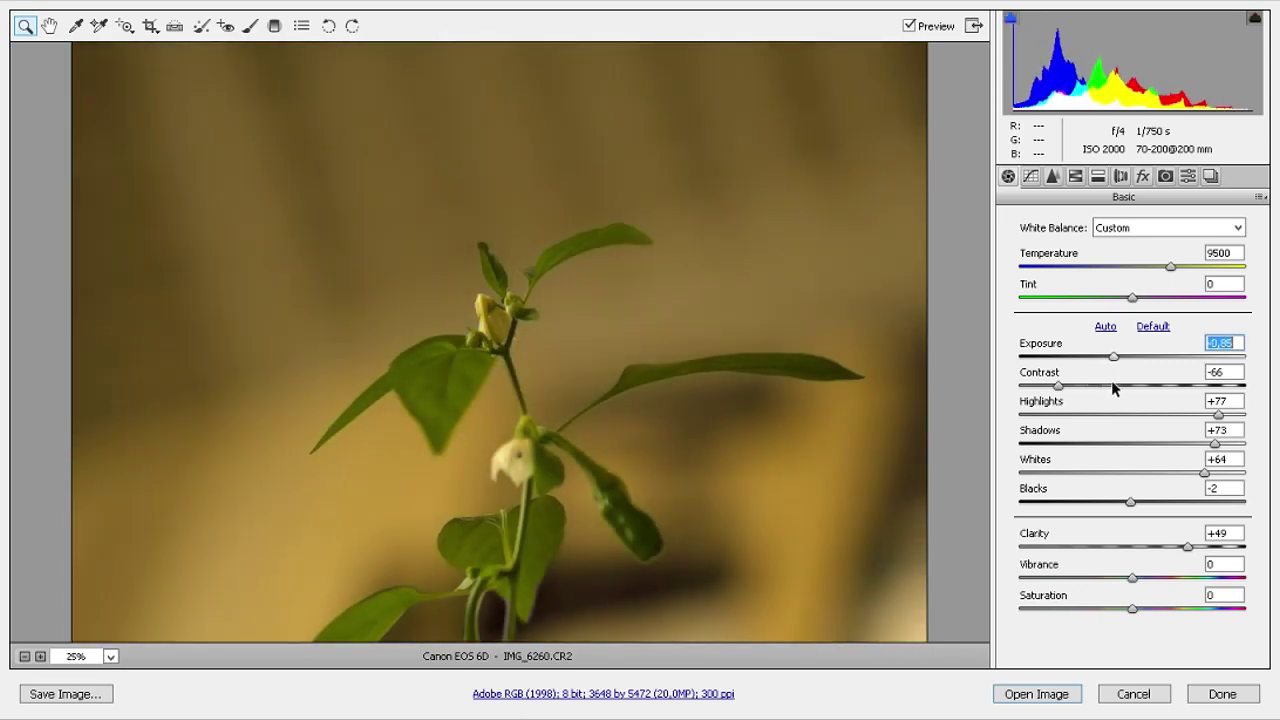
drag(1111, 381, 1129, 383)
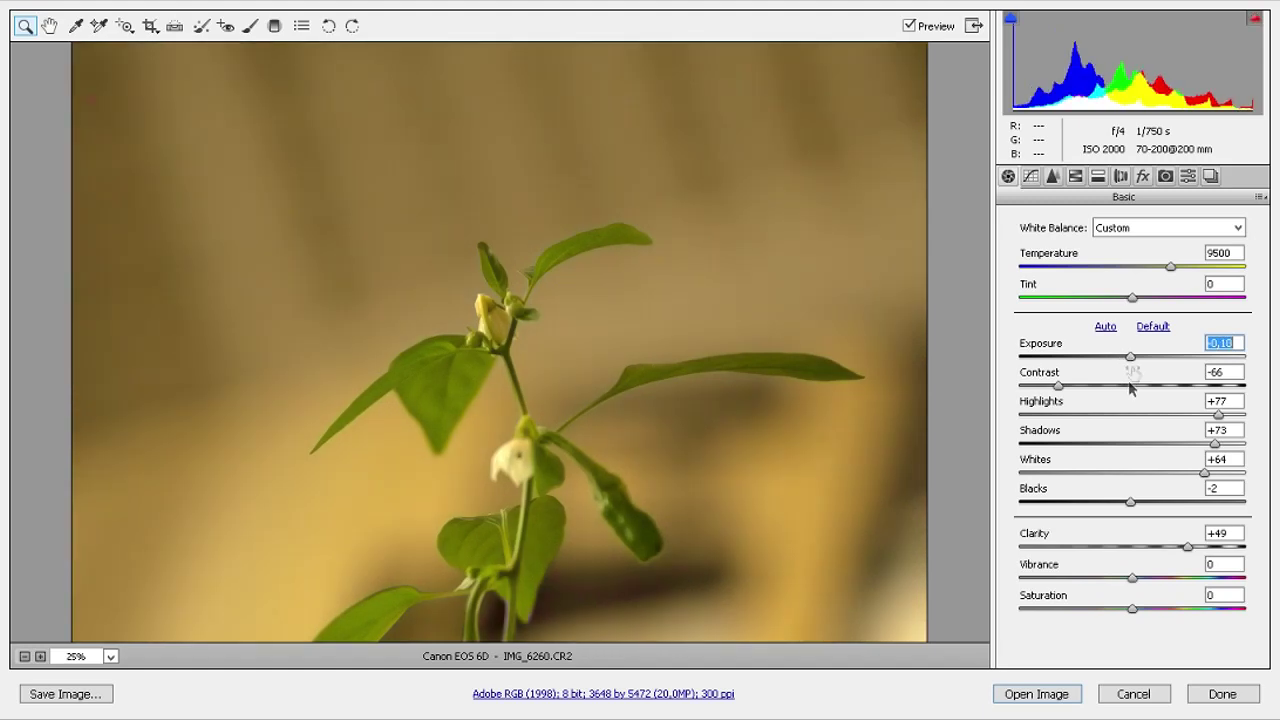
right_click(682, 360)
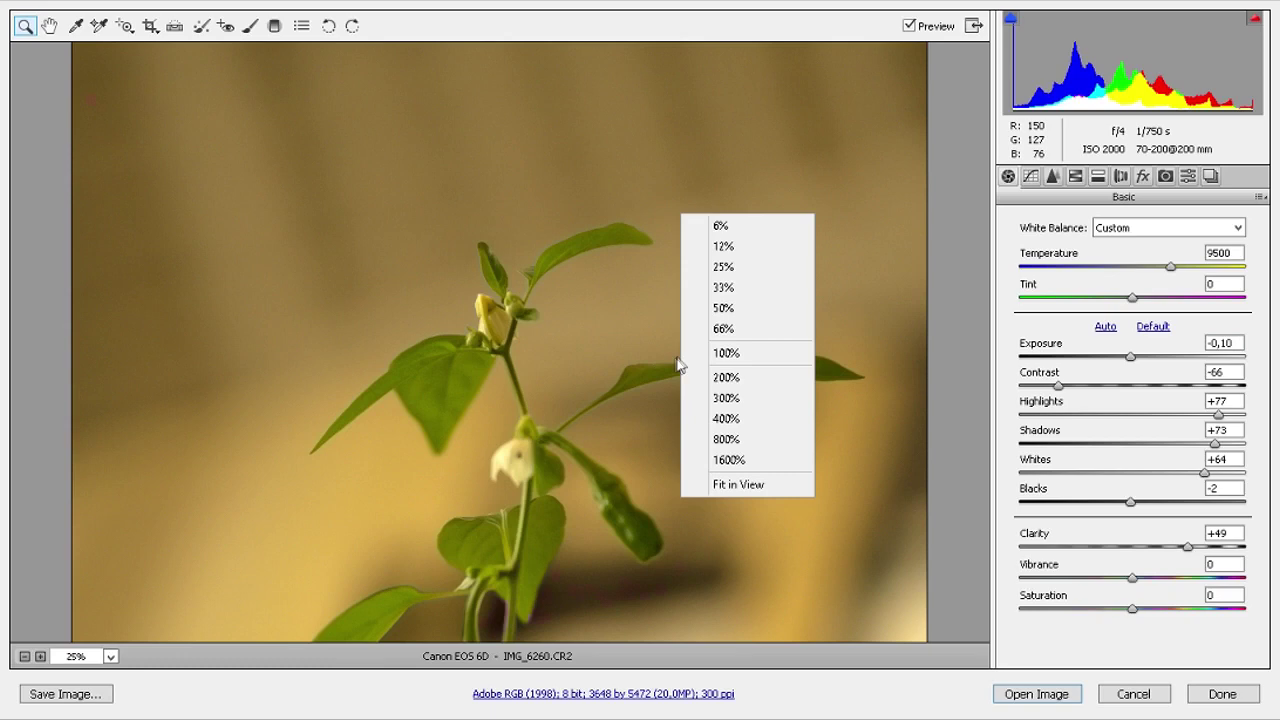
Step: Zoom the preview out and warm the white balance temperature to 9800
click(746, 249)
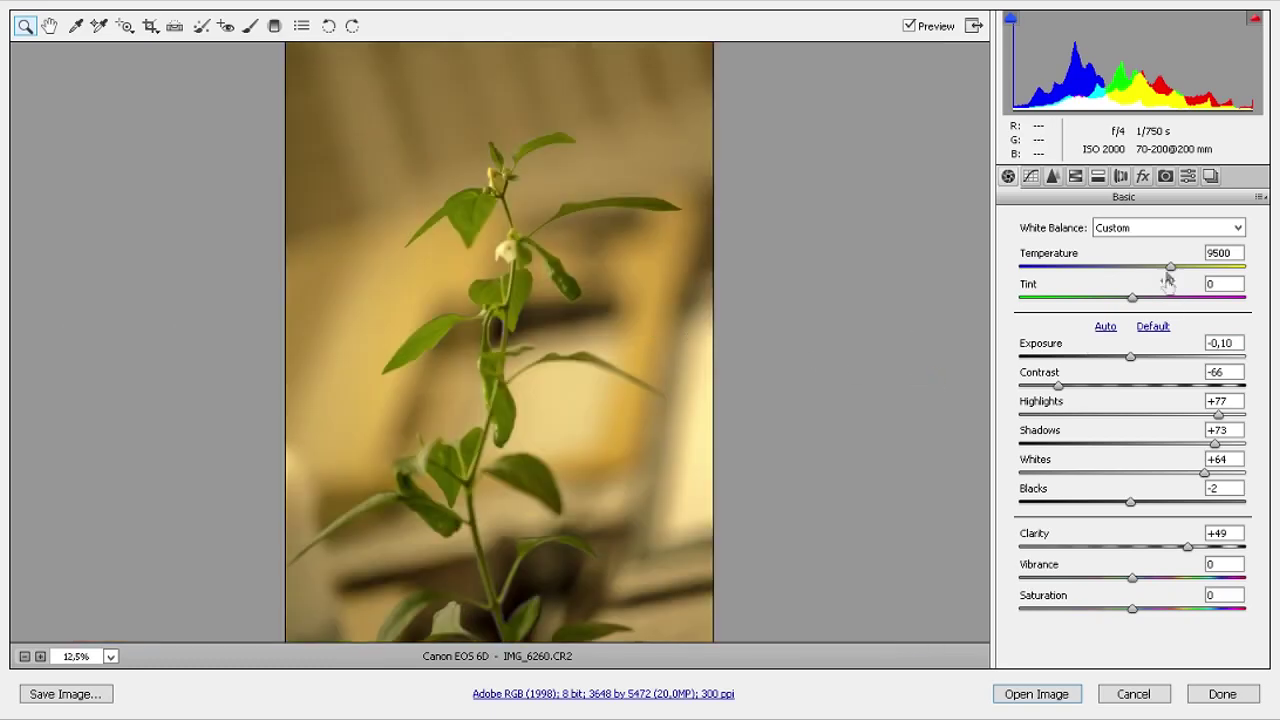
mouse_move(1170, 266)
mouse_down()
mouse_move(1197, 283)
mouse_move(1170, 284)
mouse_up()
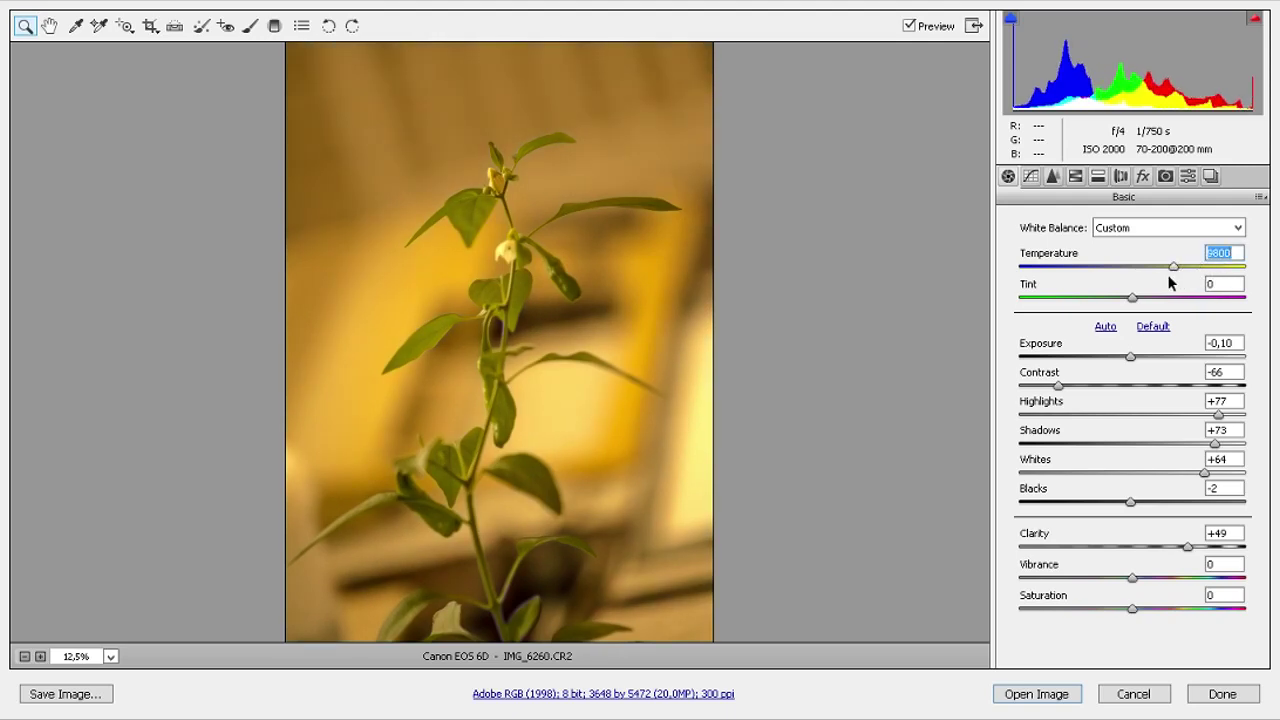
drag(1169, 284, 1185, 274)
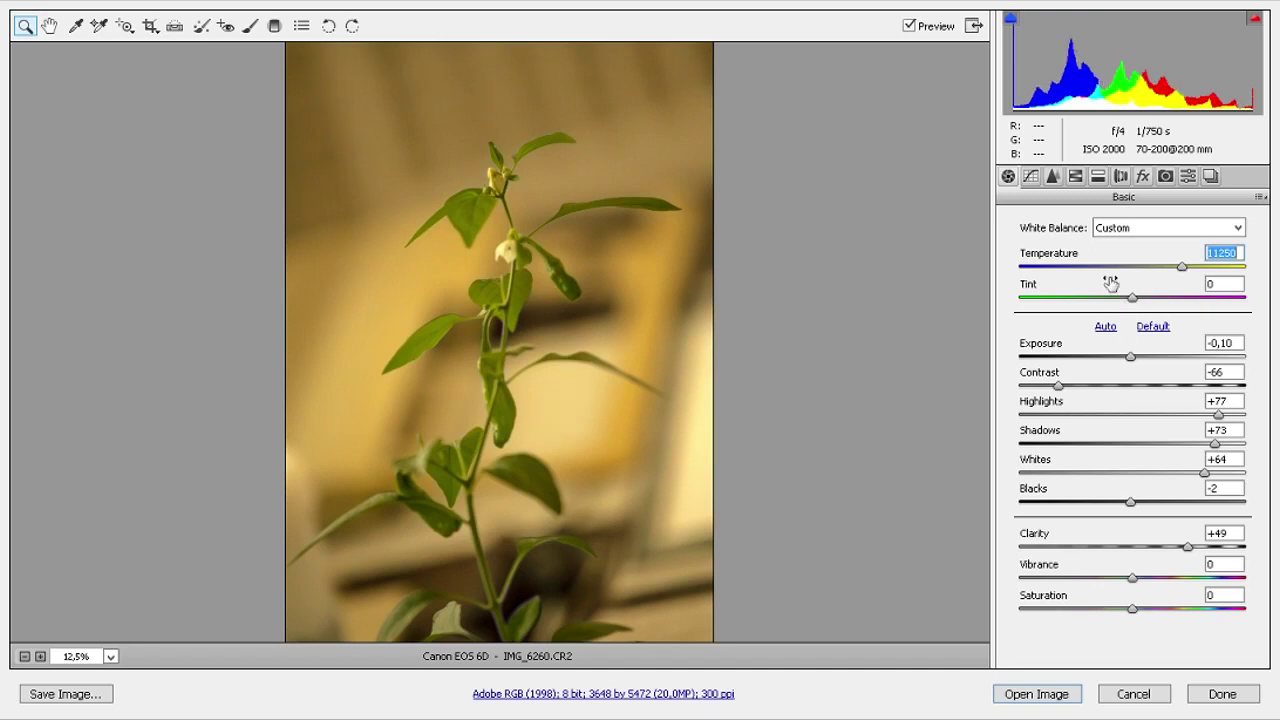
drag(1111, 267, 1006, 271)
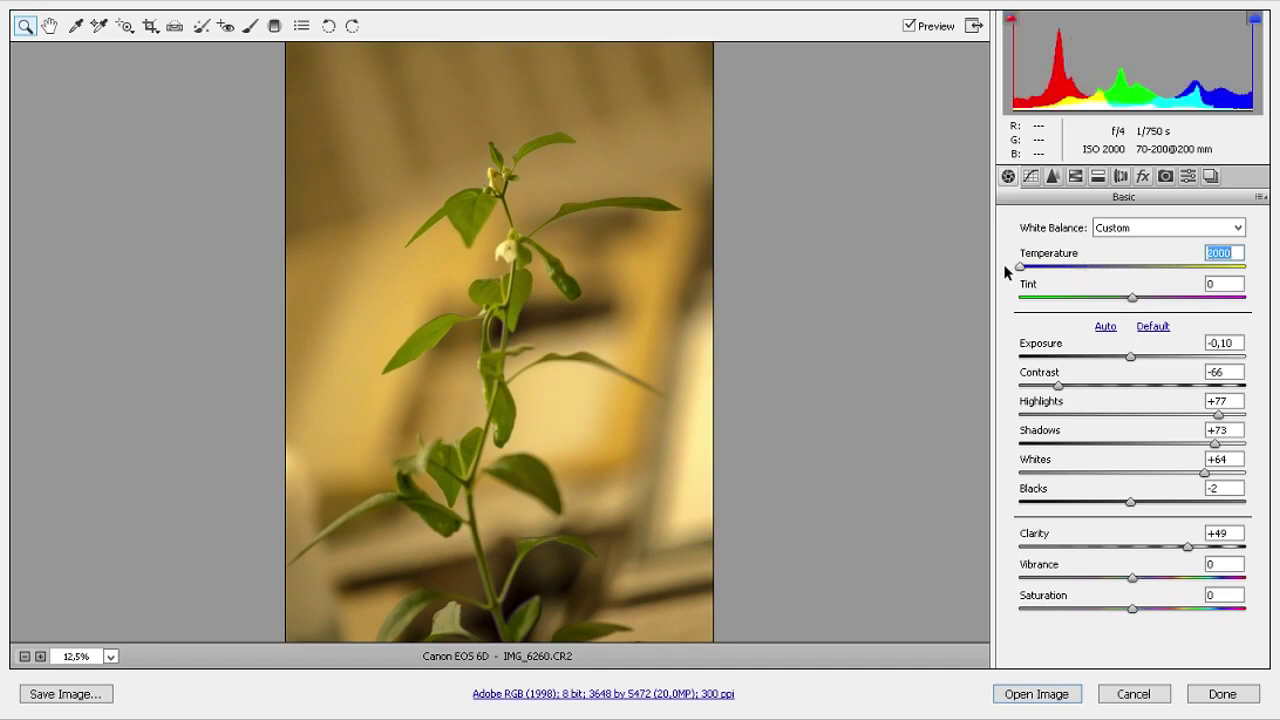
mouse_move(1006, 272)
mouse_down()
mouse_move(1173, 268)
mouse_move(1143, 297)
mouse_move(1272, 303)
mouse_up()
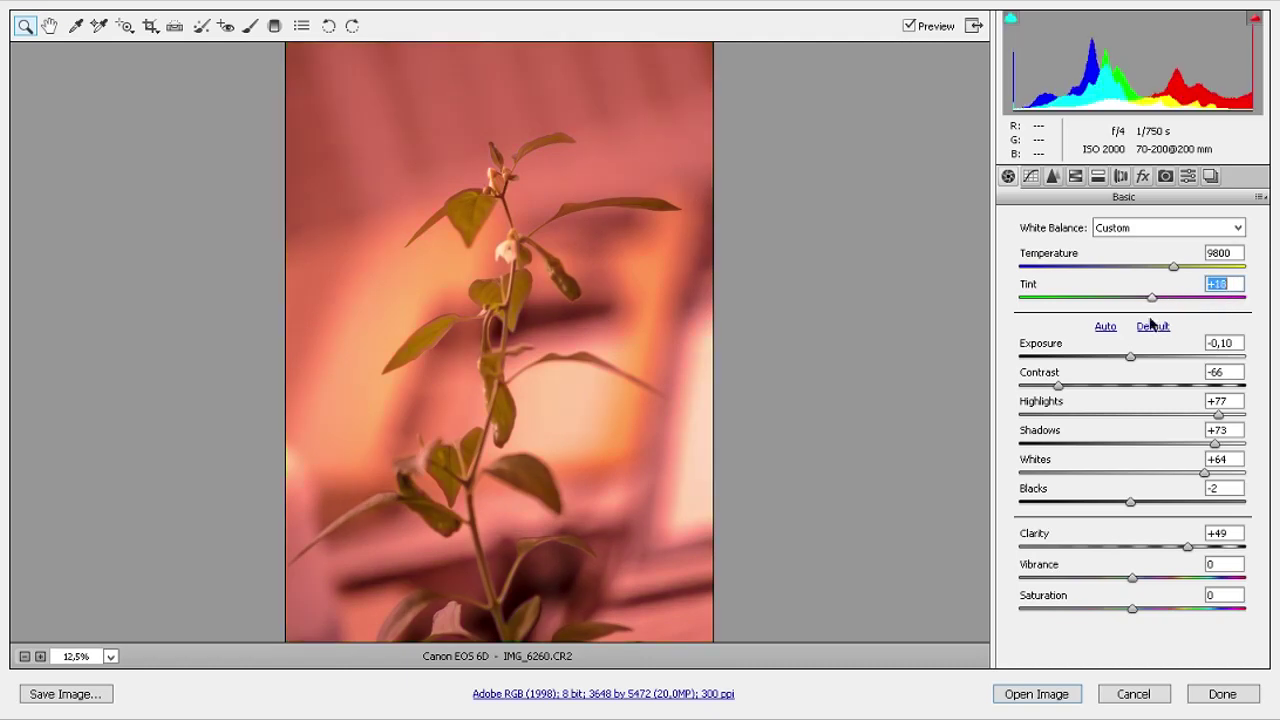
Step: Push tint to -150, then settle it near neutral at +3
text(-150)
key(Return)
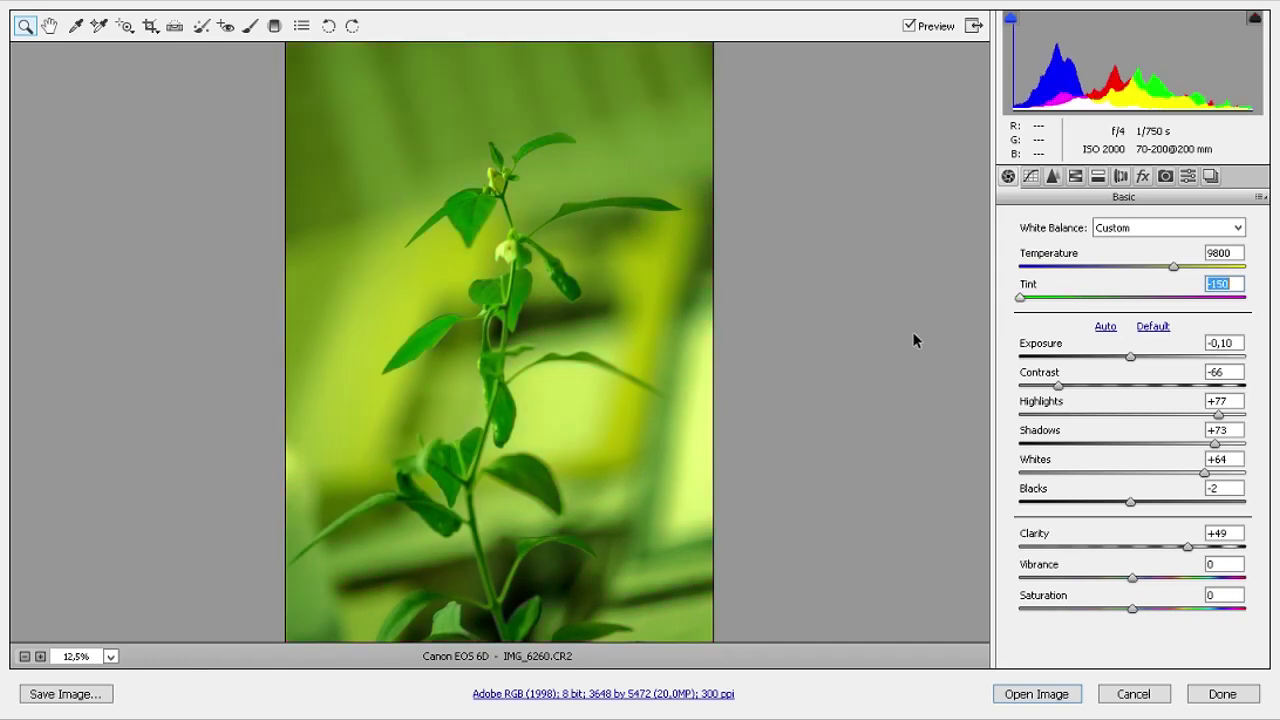
drag(1020, 298, 1135, 299)
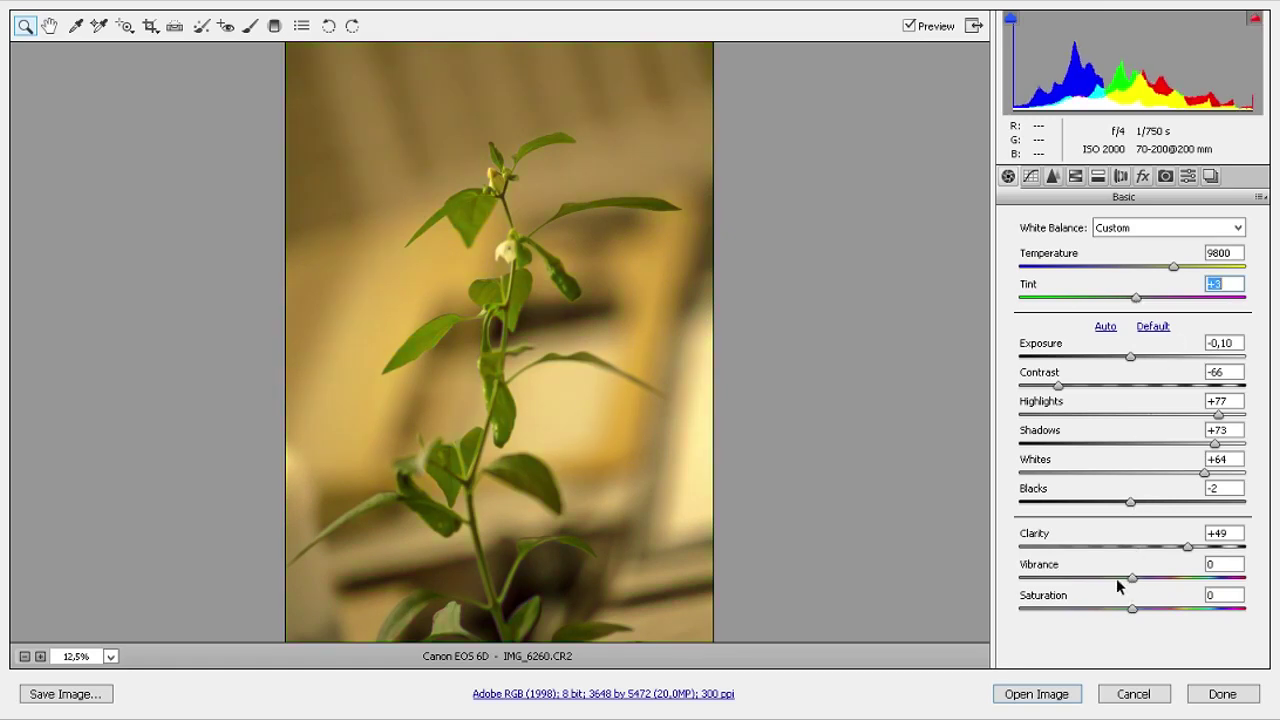
Step: Set saturation to -6 and vibrance to +26 in the Basic panel
click(1126, 607)
drag(1126, 609, 997, 613)
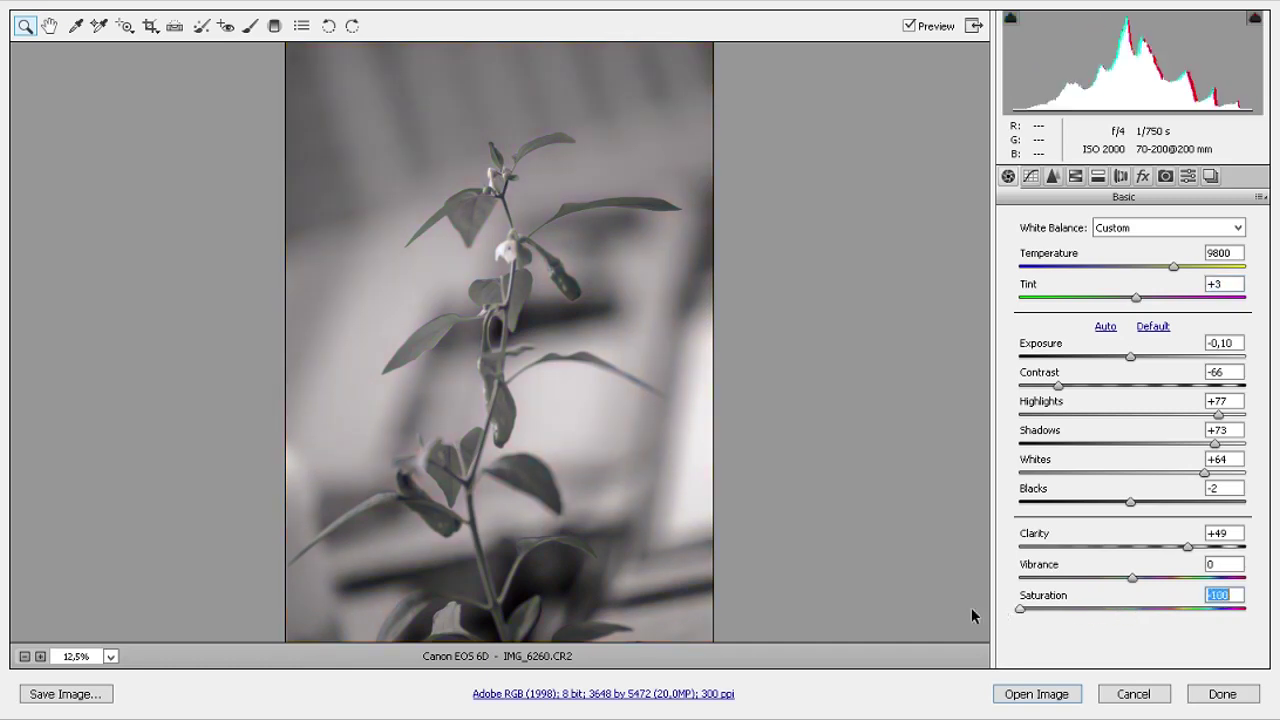
drag(1020, 609, 1120, 621)
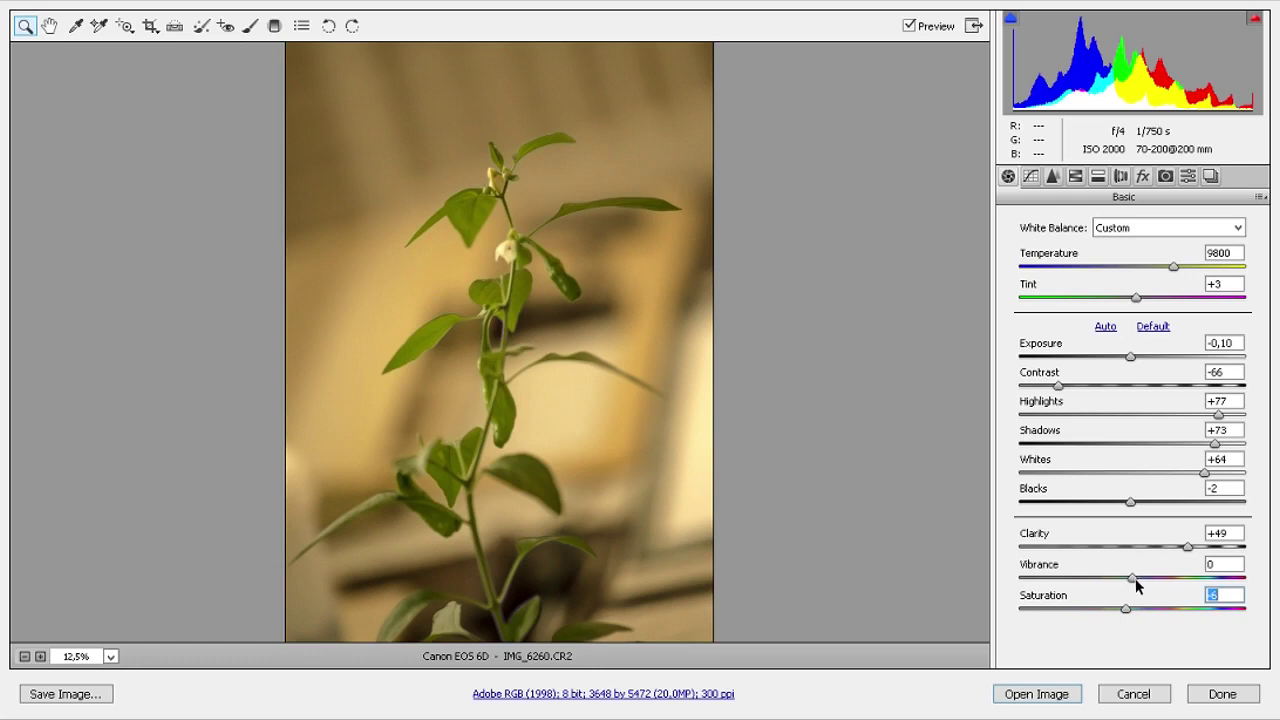
drag(1133, 580, 1257, 578)
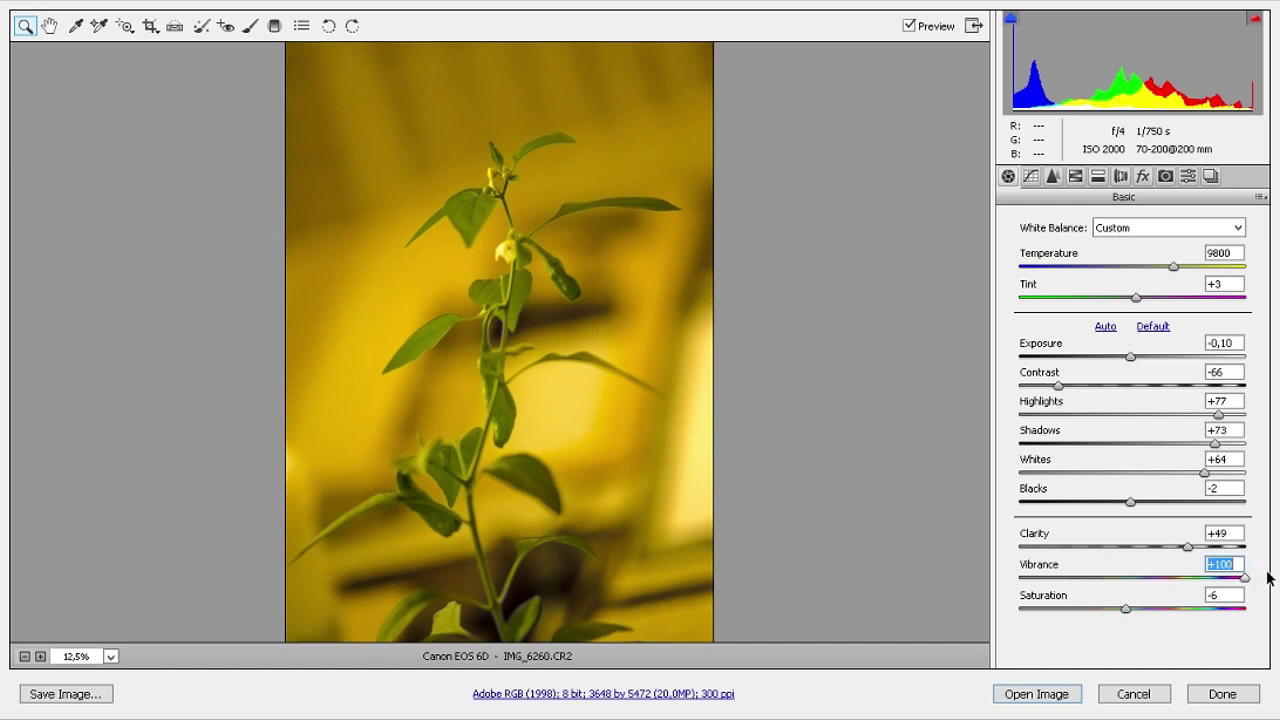
drag(1257, 578, 1159, 583)
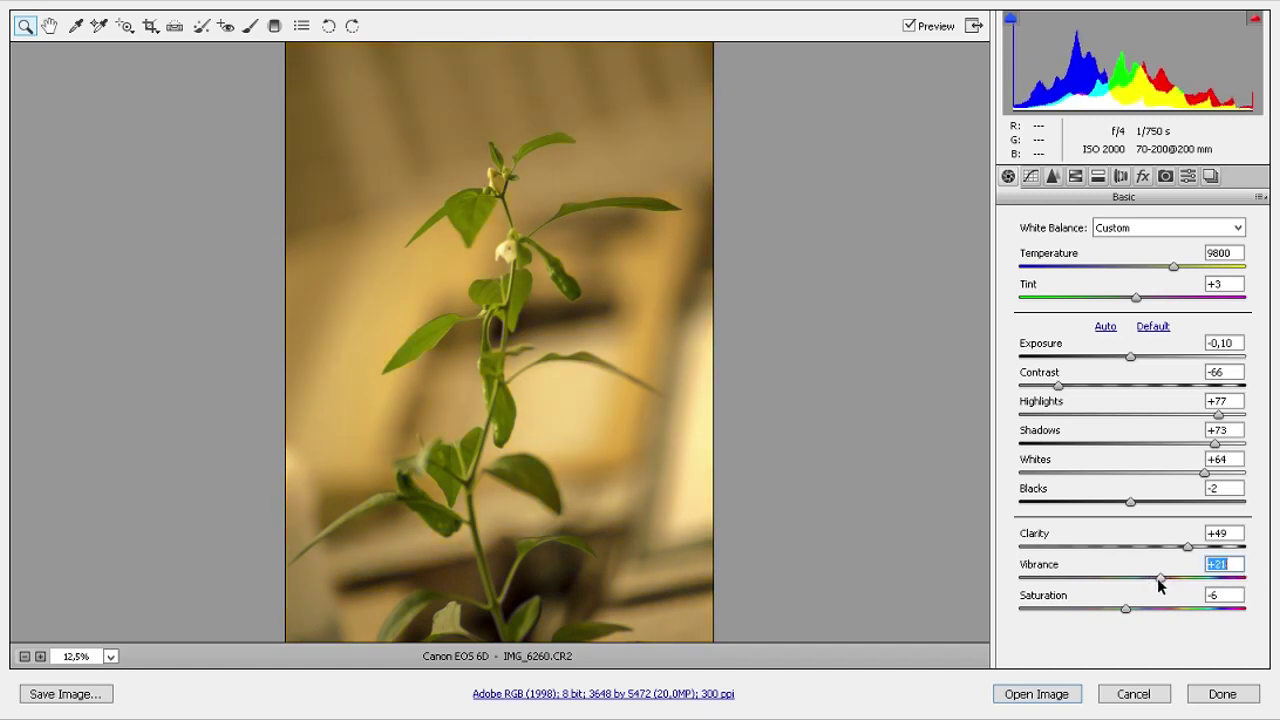
Step: Zoom in on the plant, then set blacks +6, temperature 18000 and clarity +100
click(503, 313)
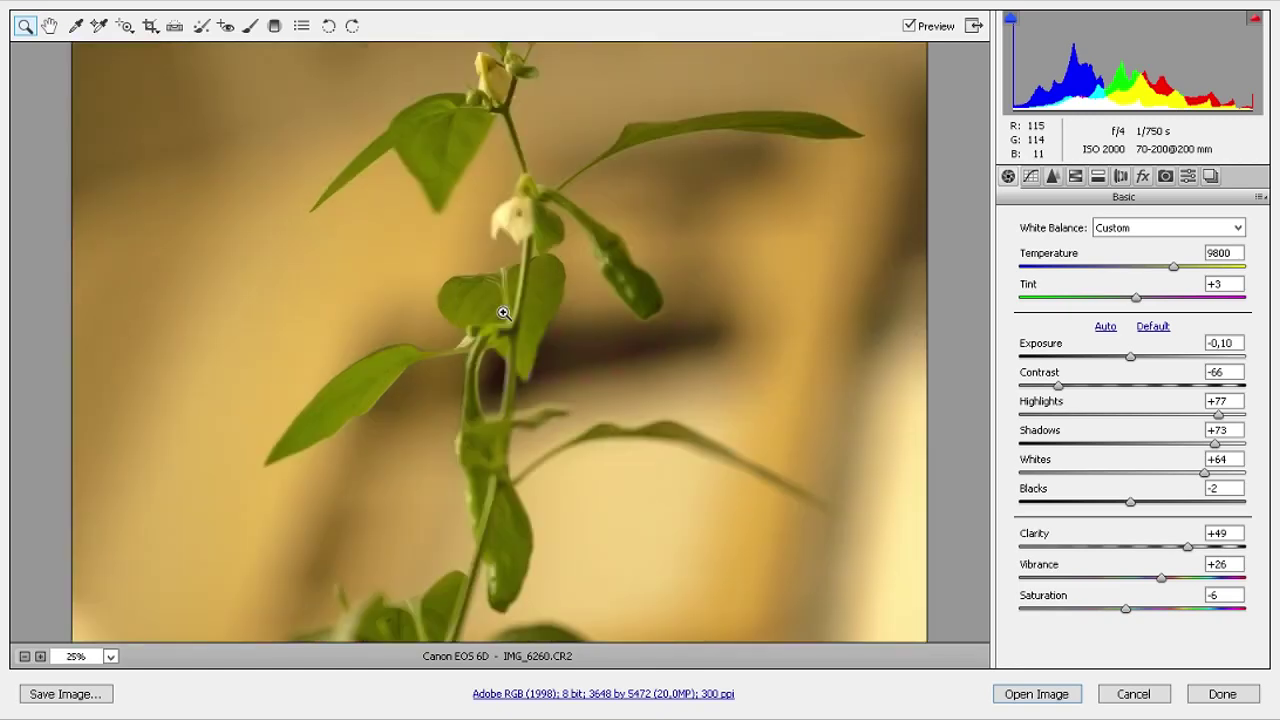
scroll(502, 175, up, 3)
scroll(502, 175, up, 1)
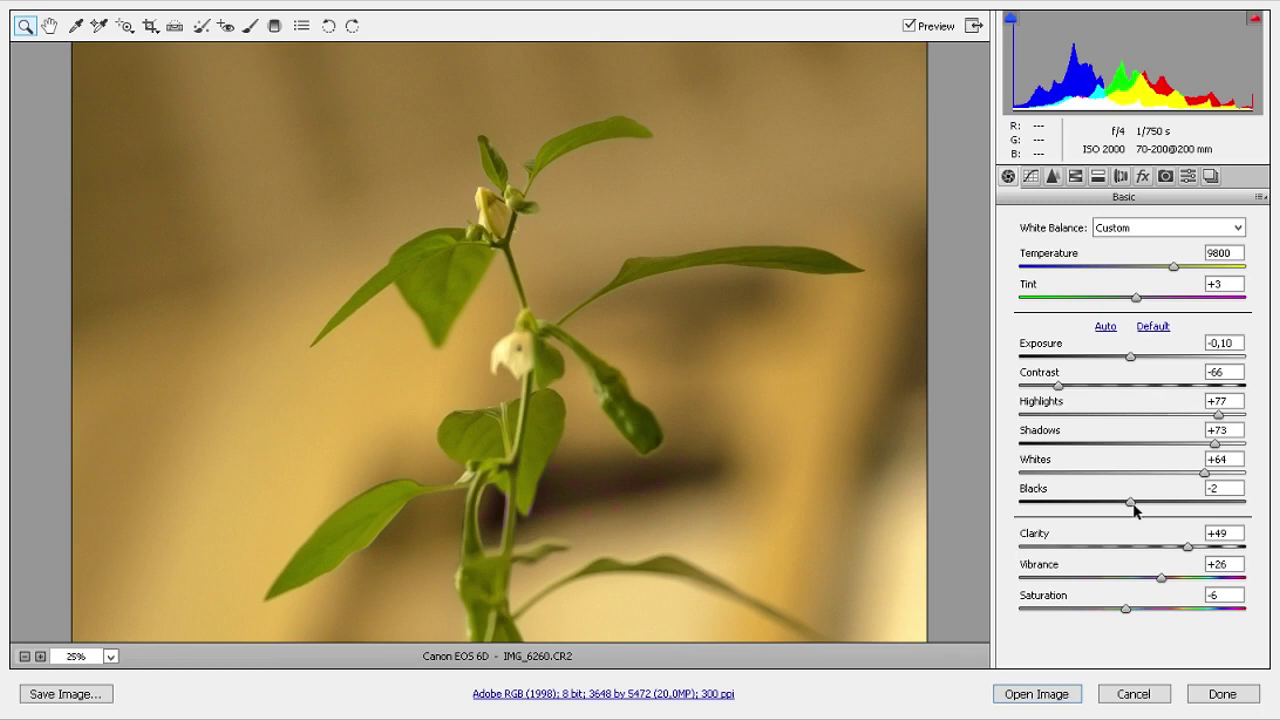
mouse_move(1135, 510)
mouse_down()
mouse_move(1163, 509)
mouse_move(995, 535)
mouse_up()
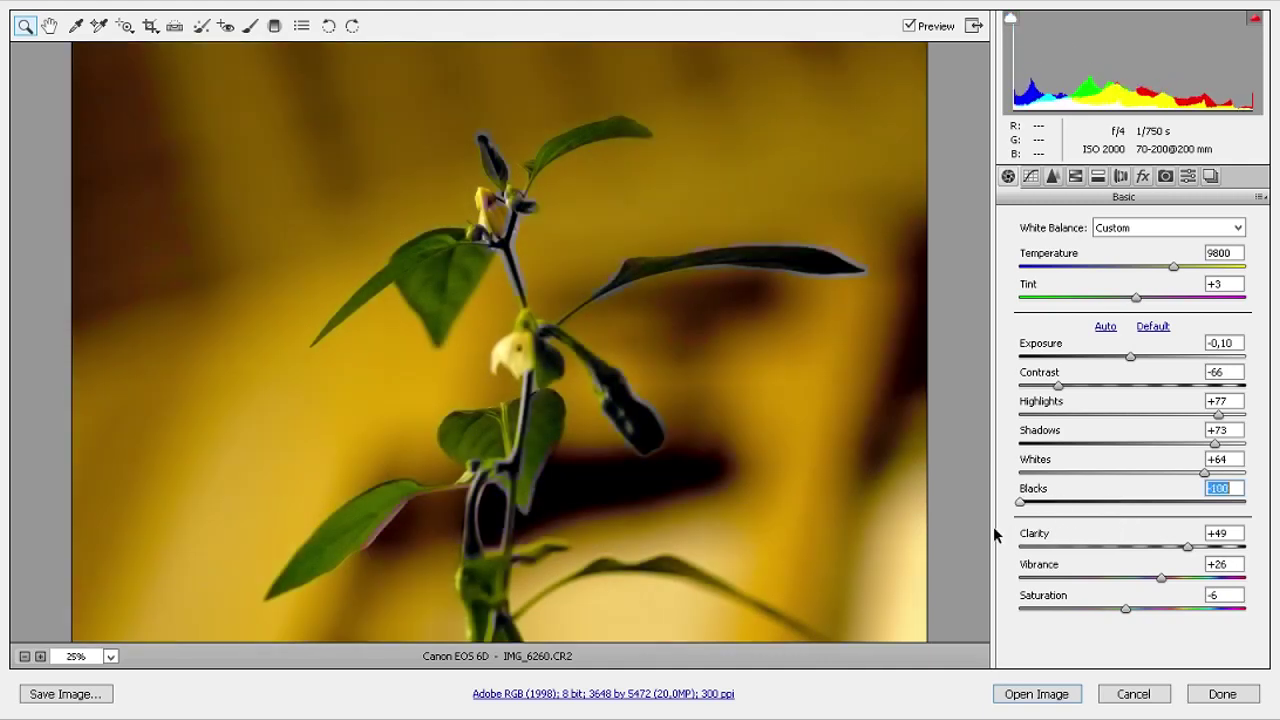
drag(995, 535, 1141, 537)
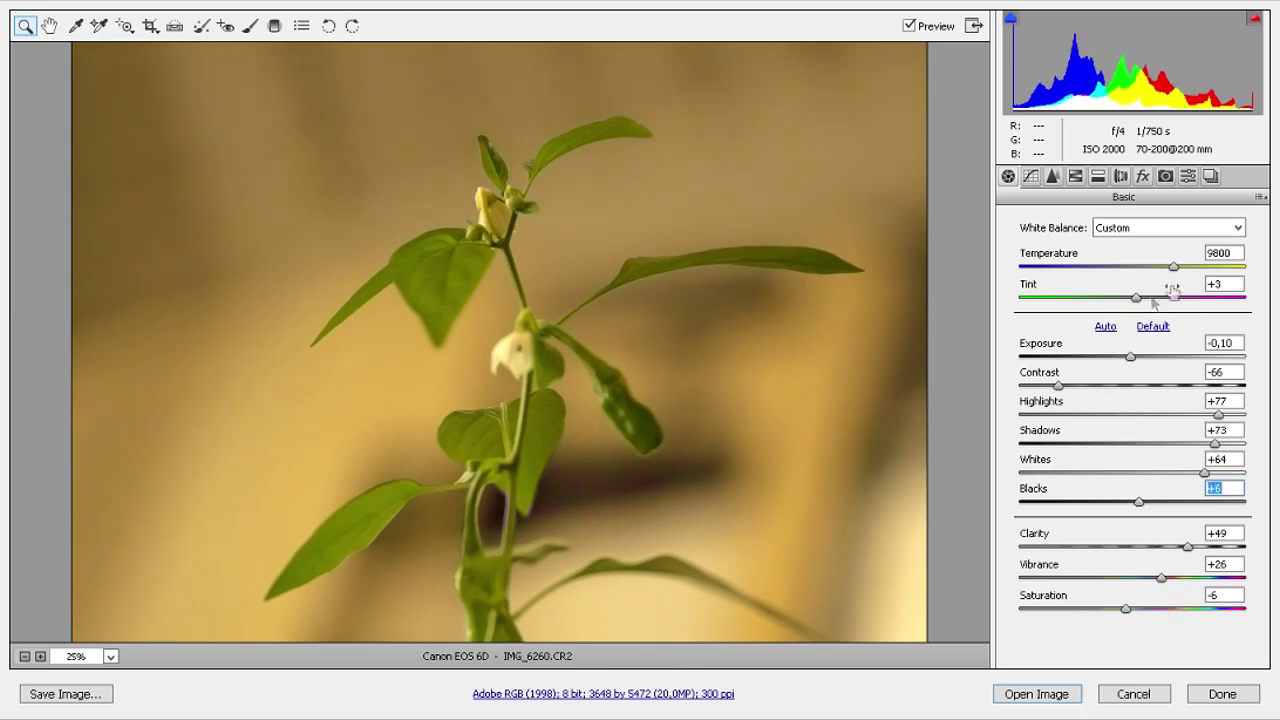
drag(1174, 267, 1207, 265)
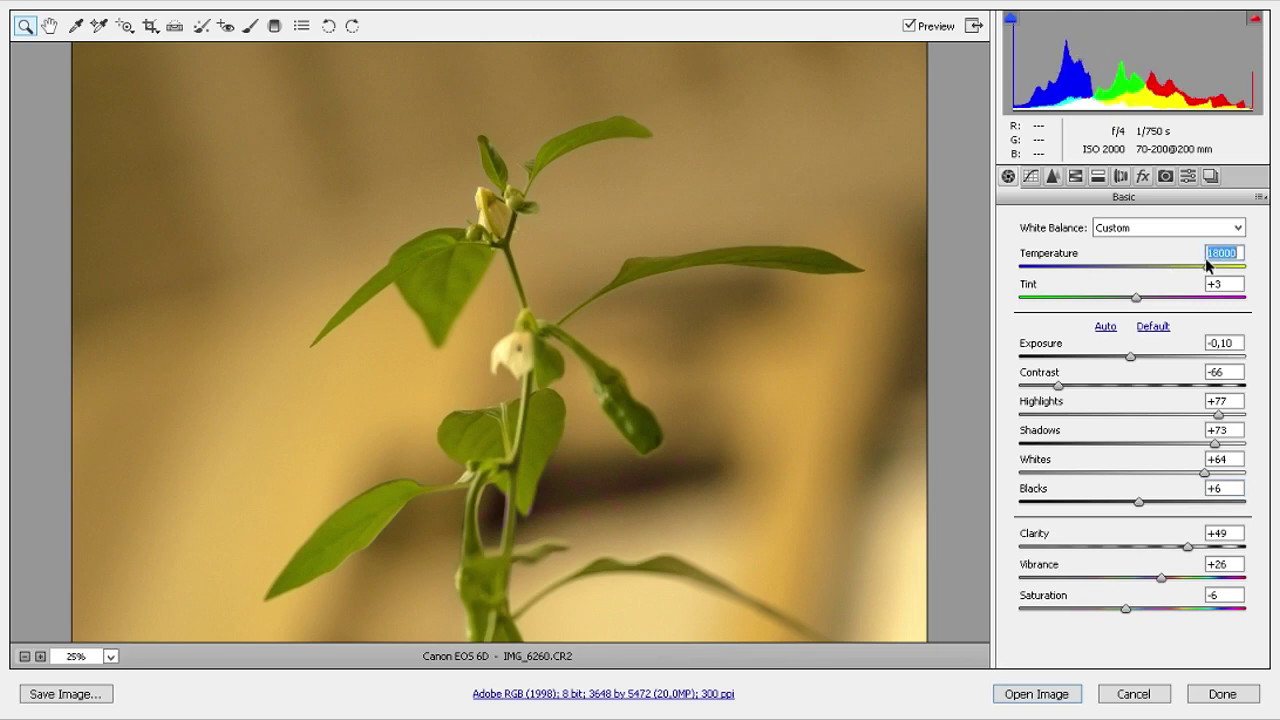
drag(1187, 547, 1257, 560)
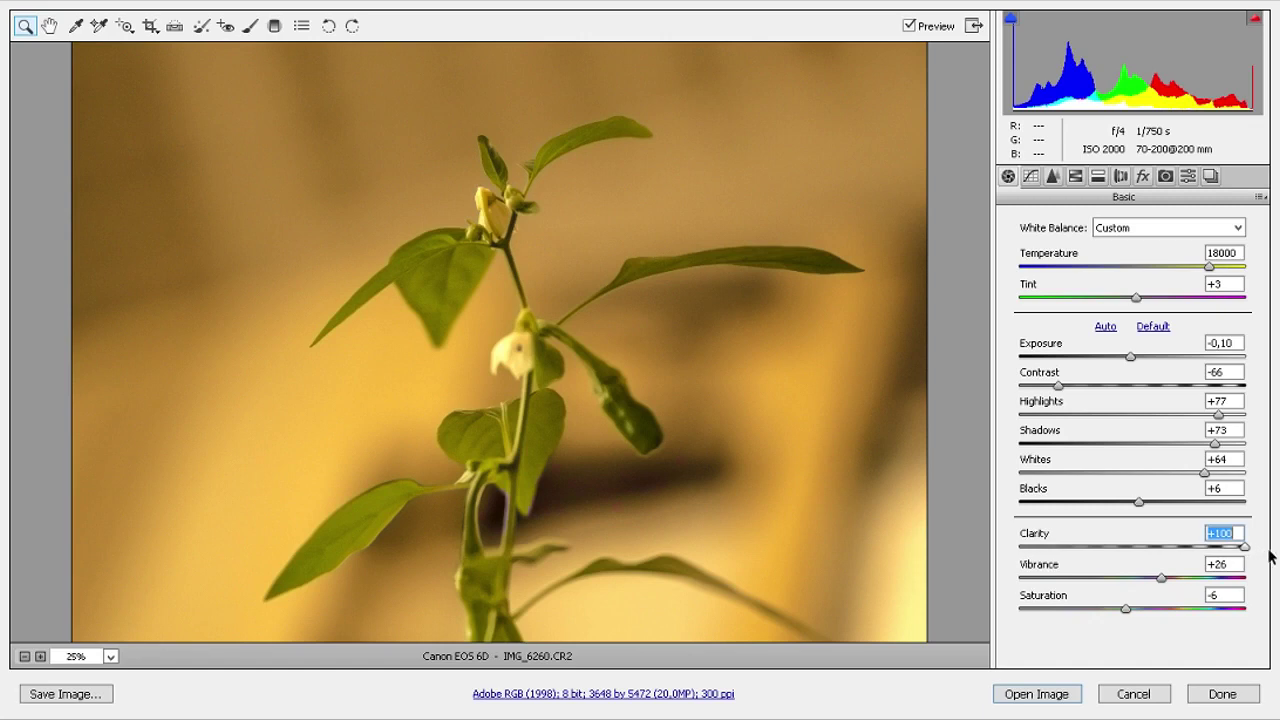
Step: Zoom in on the plant, settle clarity at about +67 and lower the blacks to -16
click(1243, 547)
click(505, 214)
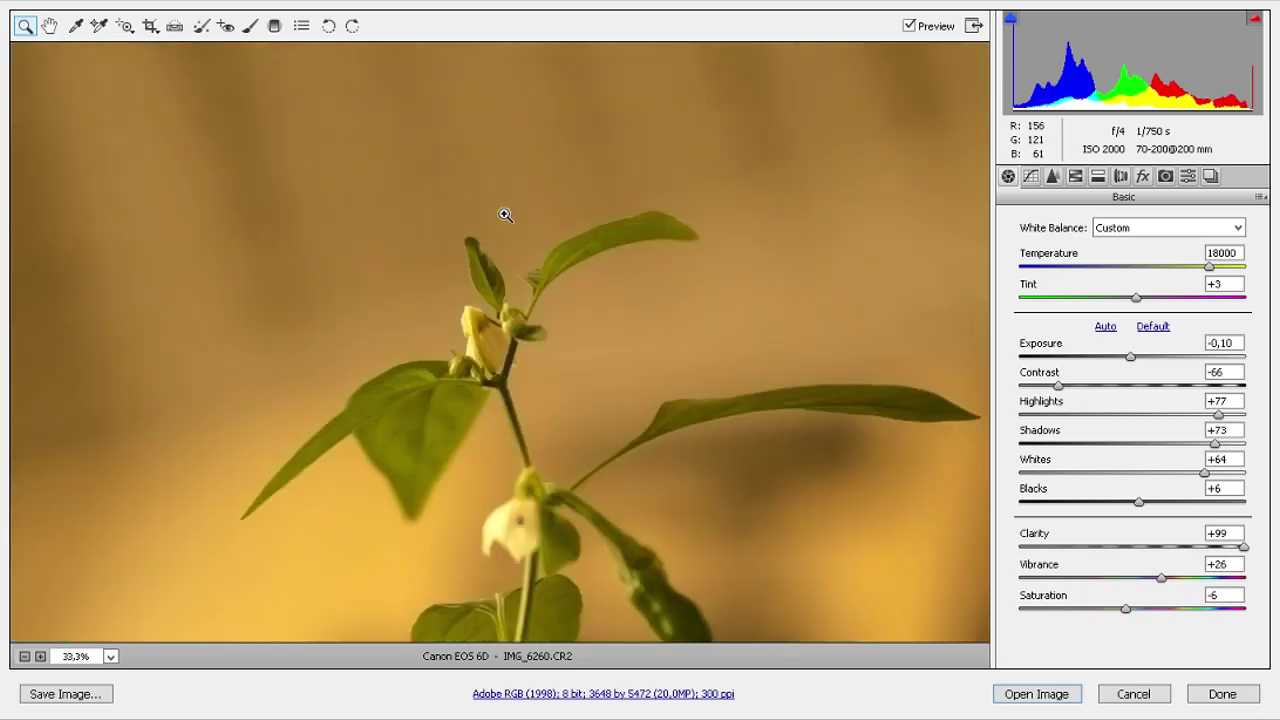
click(1242, 547)
drag(1244, 547, 1037, 573)
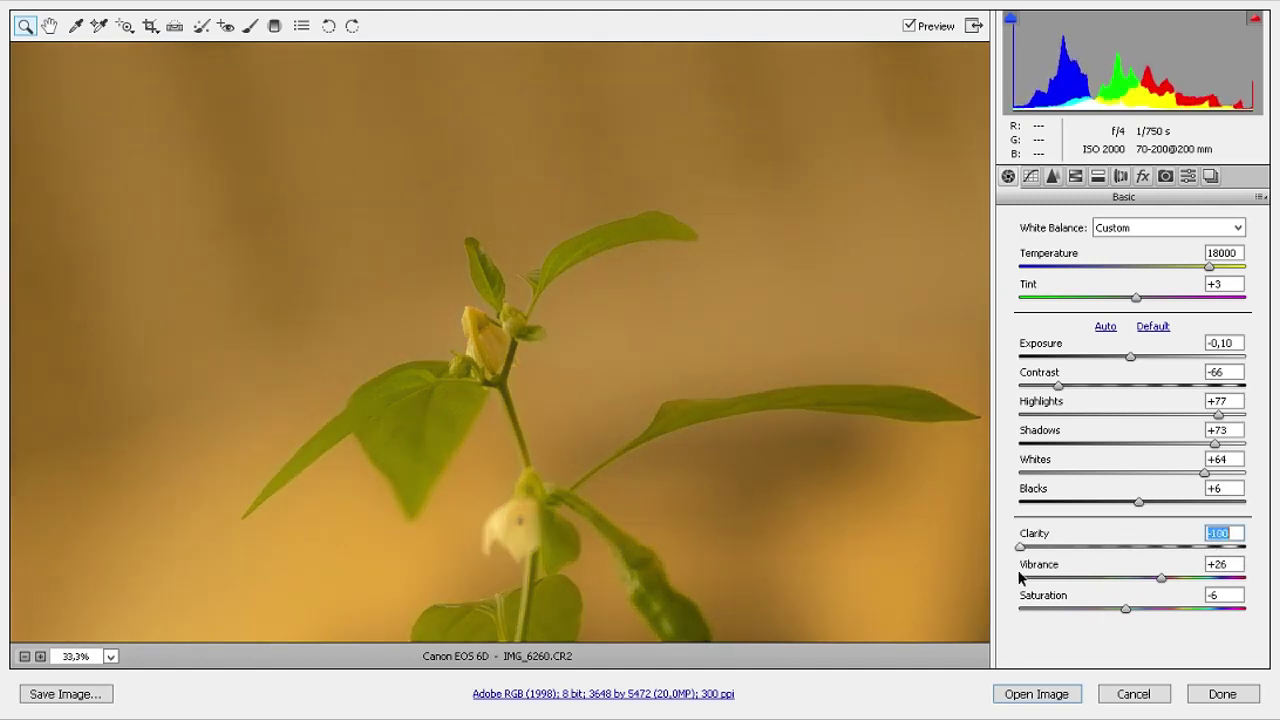
drag(1037, 573, 1198, 583)
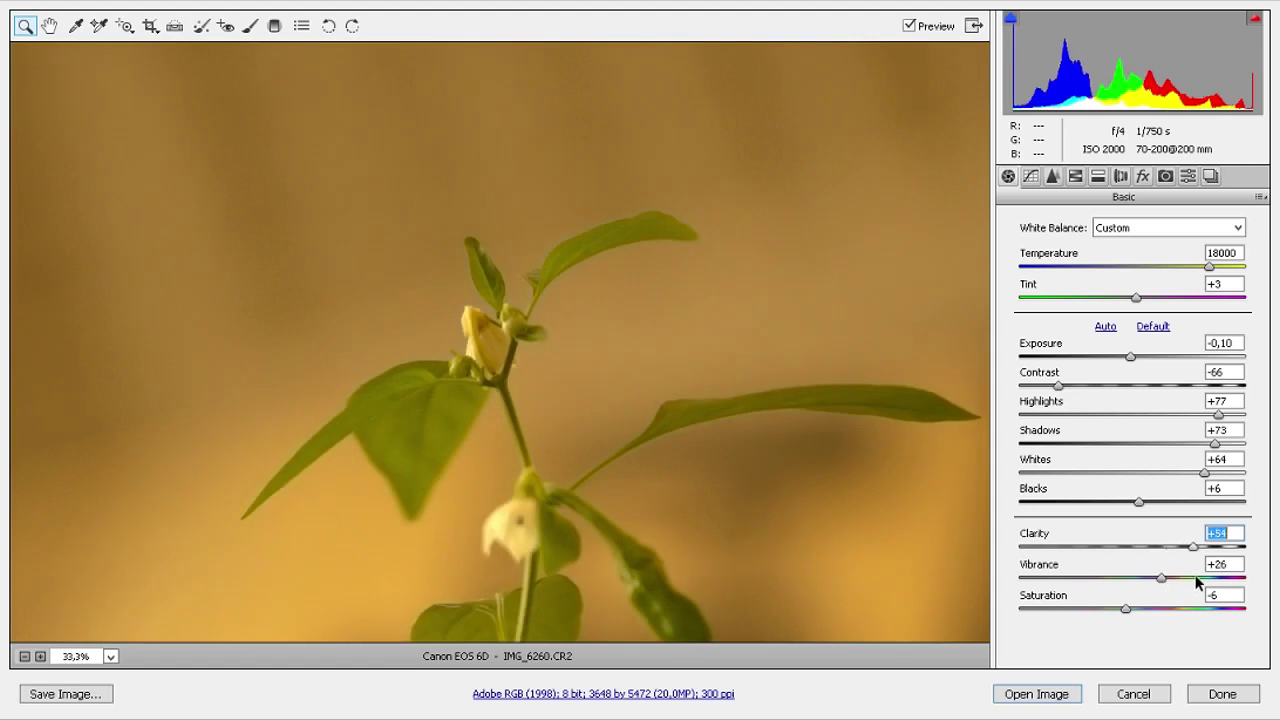
drag(1197, 583, 1209, 583)
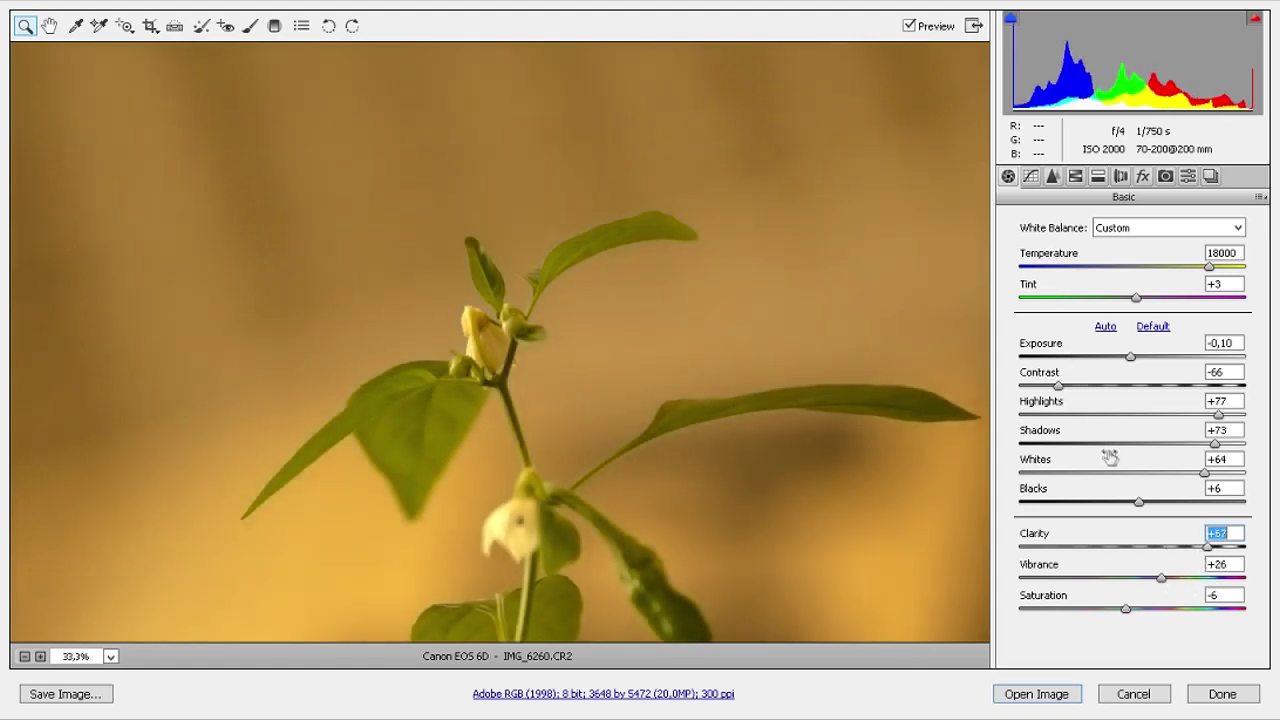
mouse_move(1139, 502)
mouse_down()
mouse_move(1206, 505)
mouse_move(1116, 503)
mouse_up()
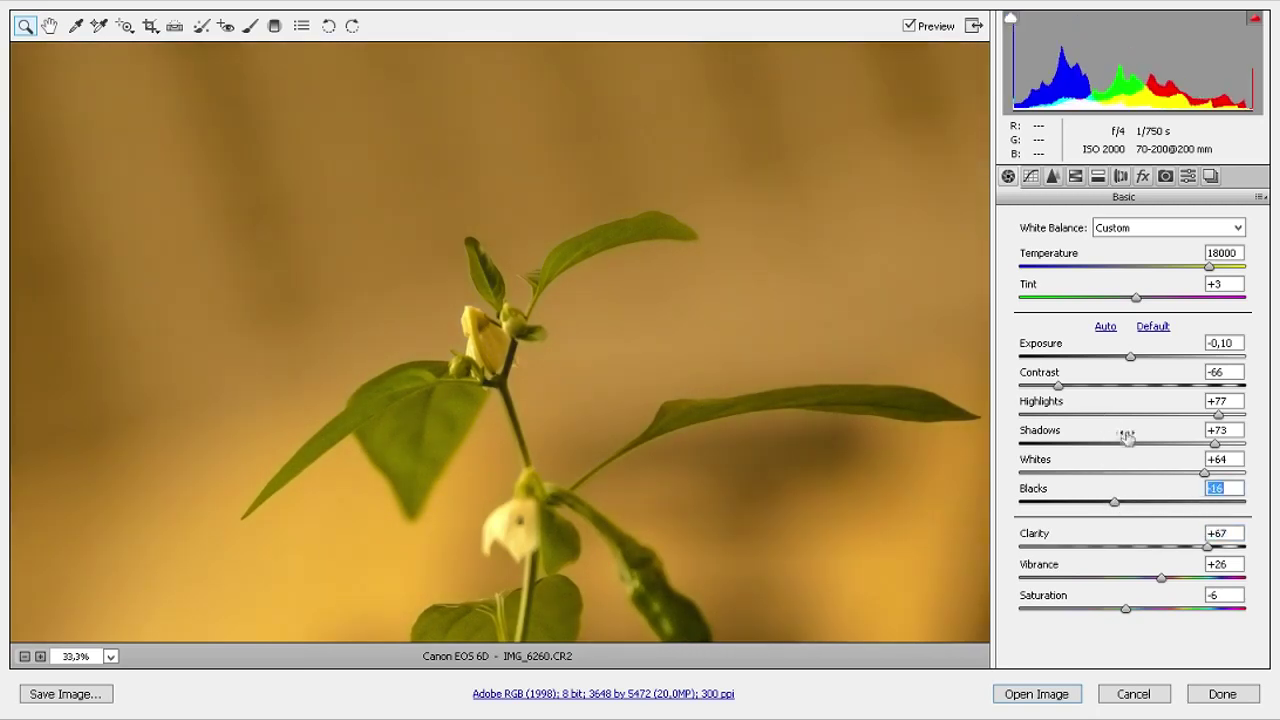
Step: Set shadows to about +49 and highlights to about +61, and pull the whites down
click(1188, 444)
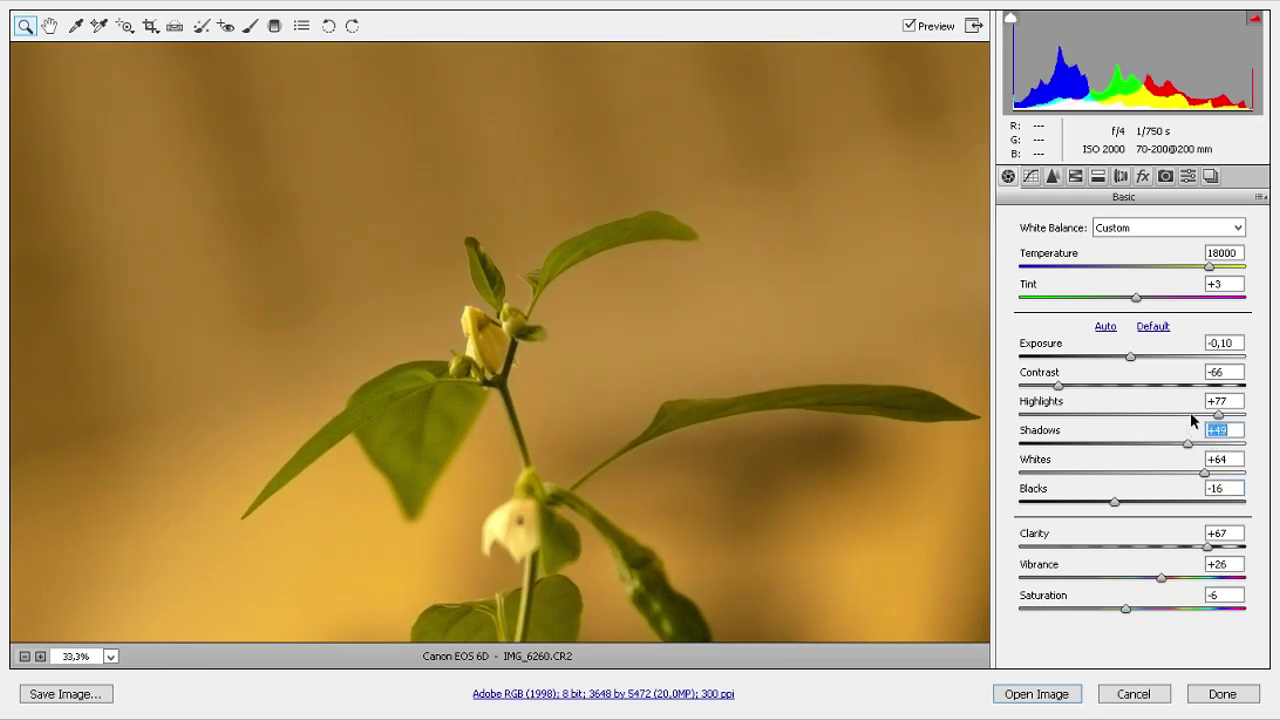
click(1190, 414)
drag(1191, 414, 1278, 414)
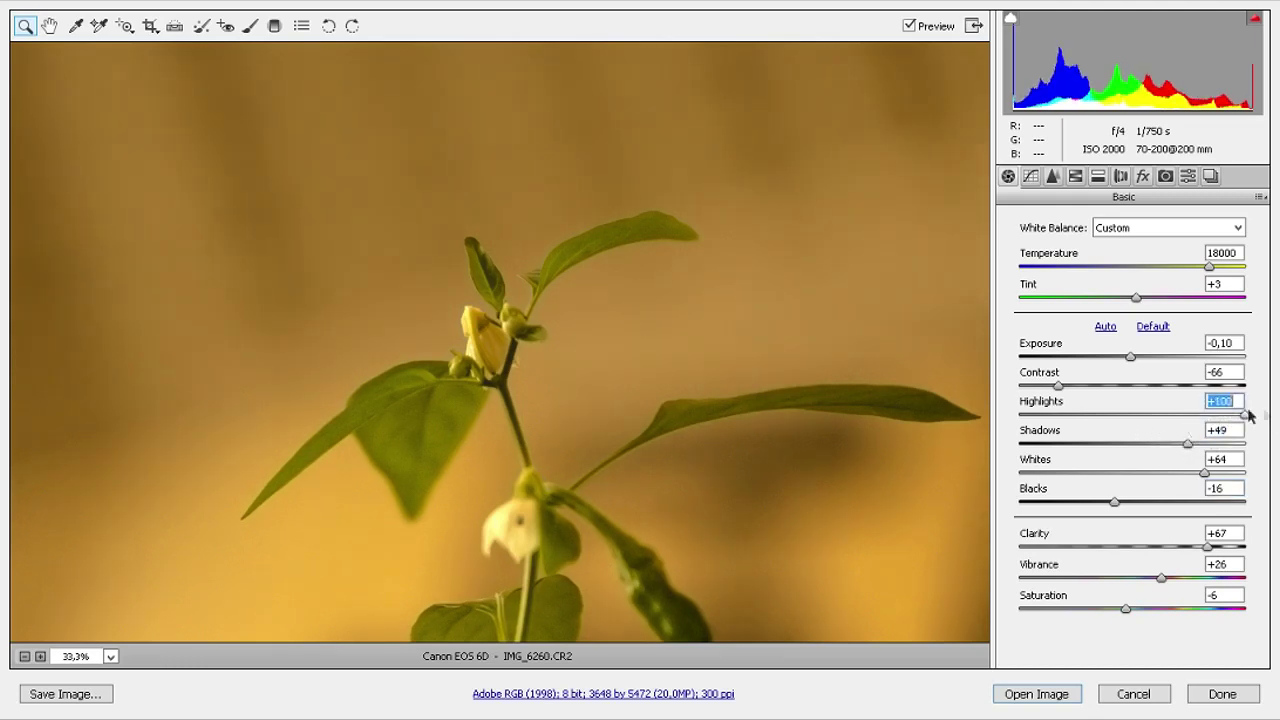
click(1200, 414)
mouse_move(1203, 472)
mouse_down()
mouse_move(1255, 478)
mouse_move(1180, 479)
mouse_up()
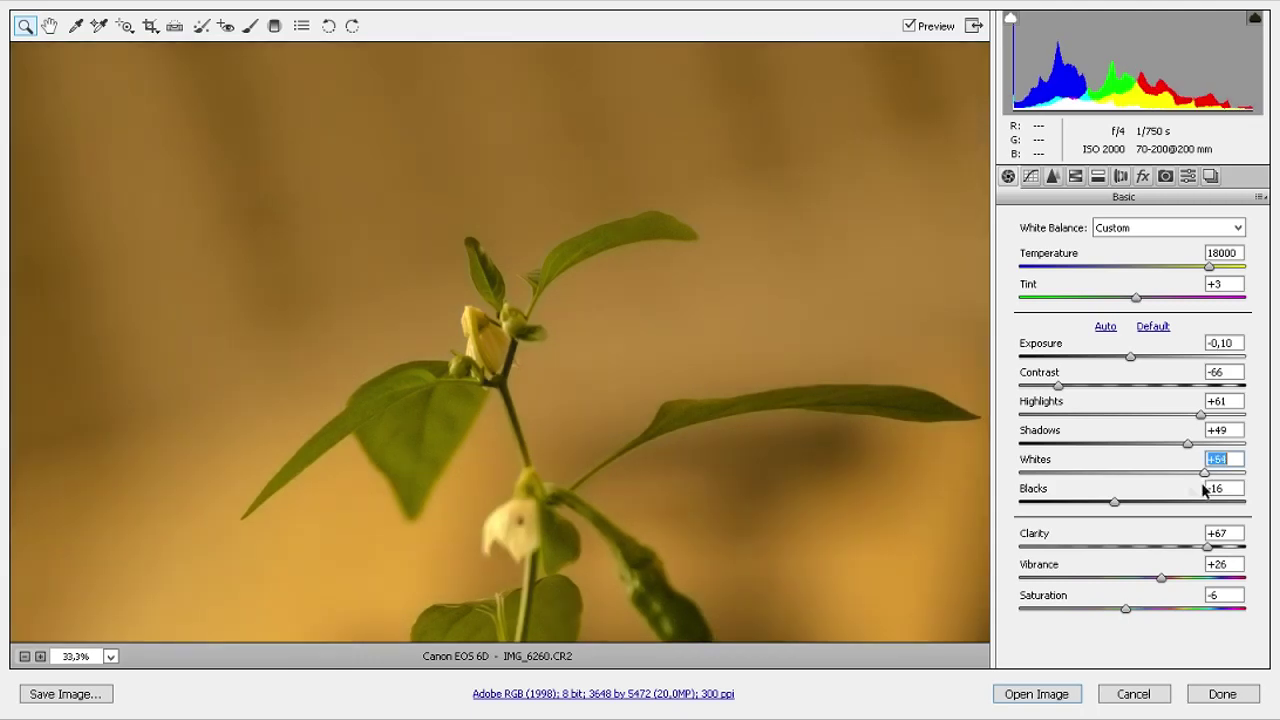
mouse_move(1209, 489)
mouse_down()
mouse_move(1031, 490)
mouse_move(1180, 486)
mouse_up()
Step: Fit the whole photo in the preview and compare it with the IrfanView original
right_click(680, 328)
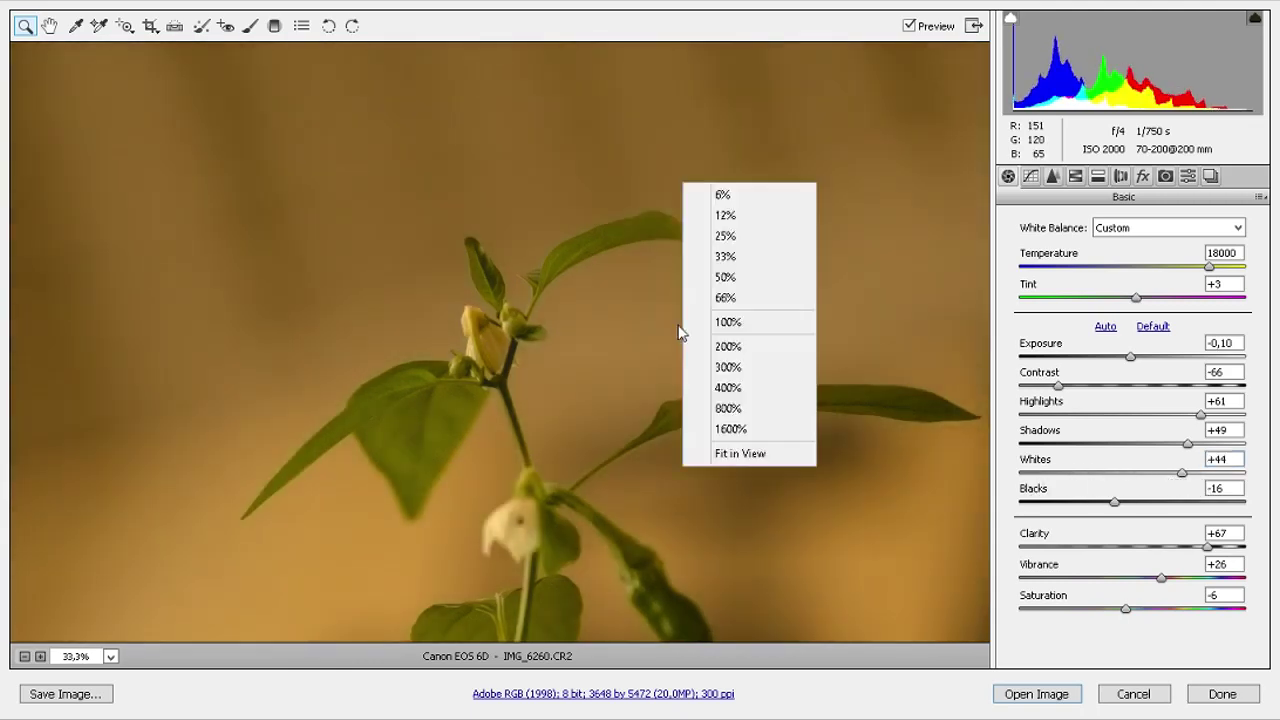
click(731, 228)
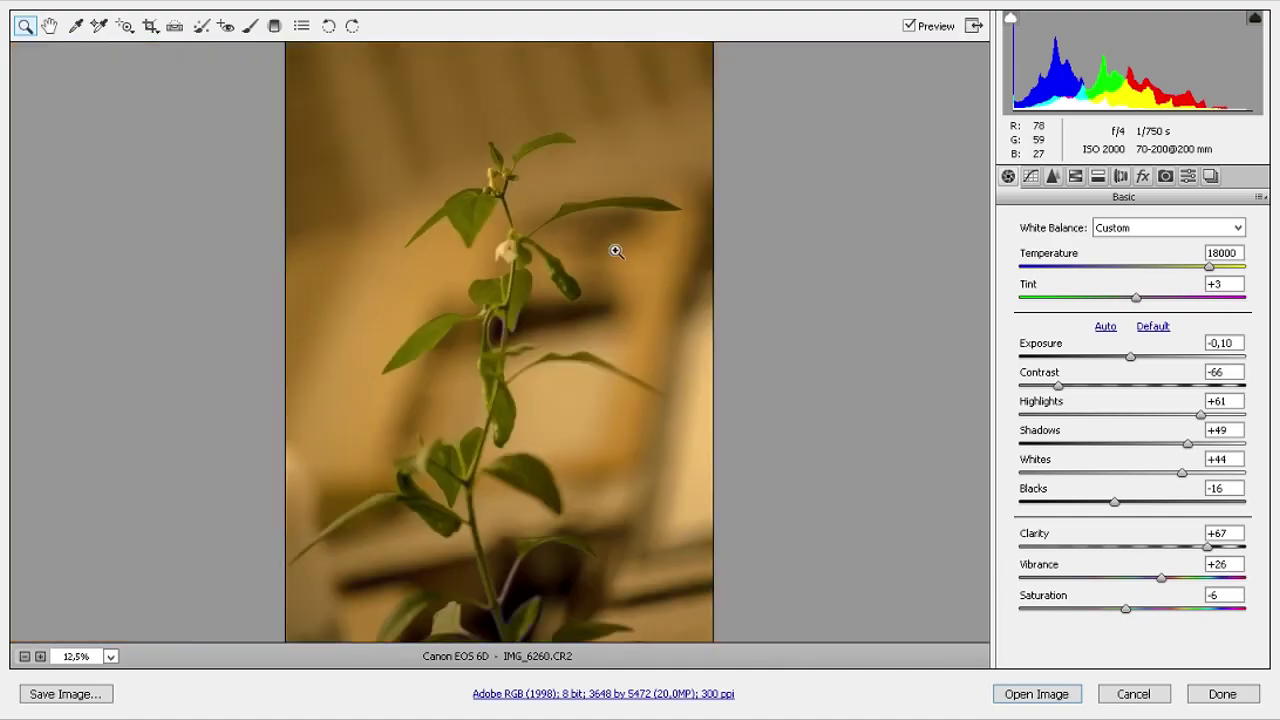
key(alt+Tab)
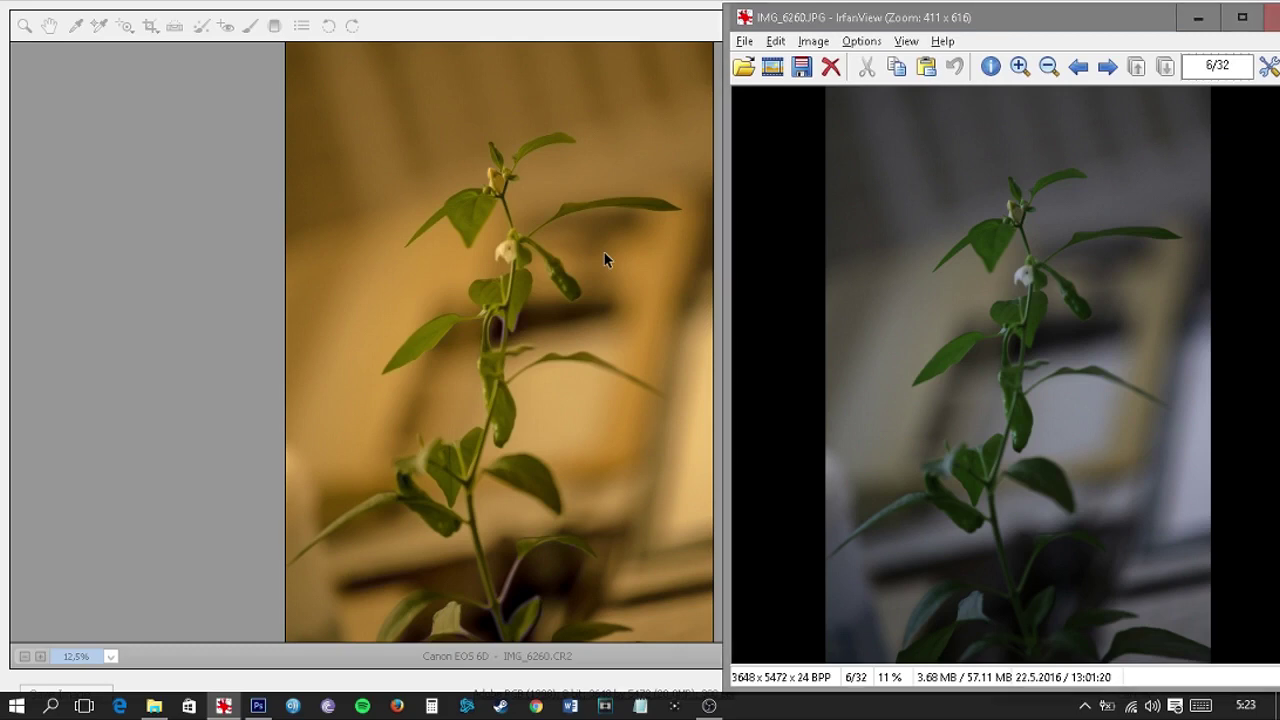
key(alt+Tab)
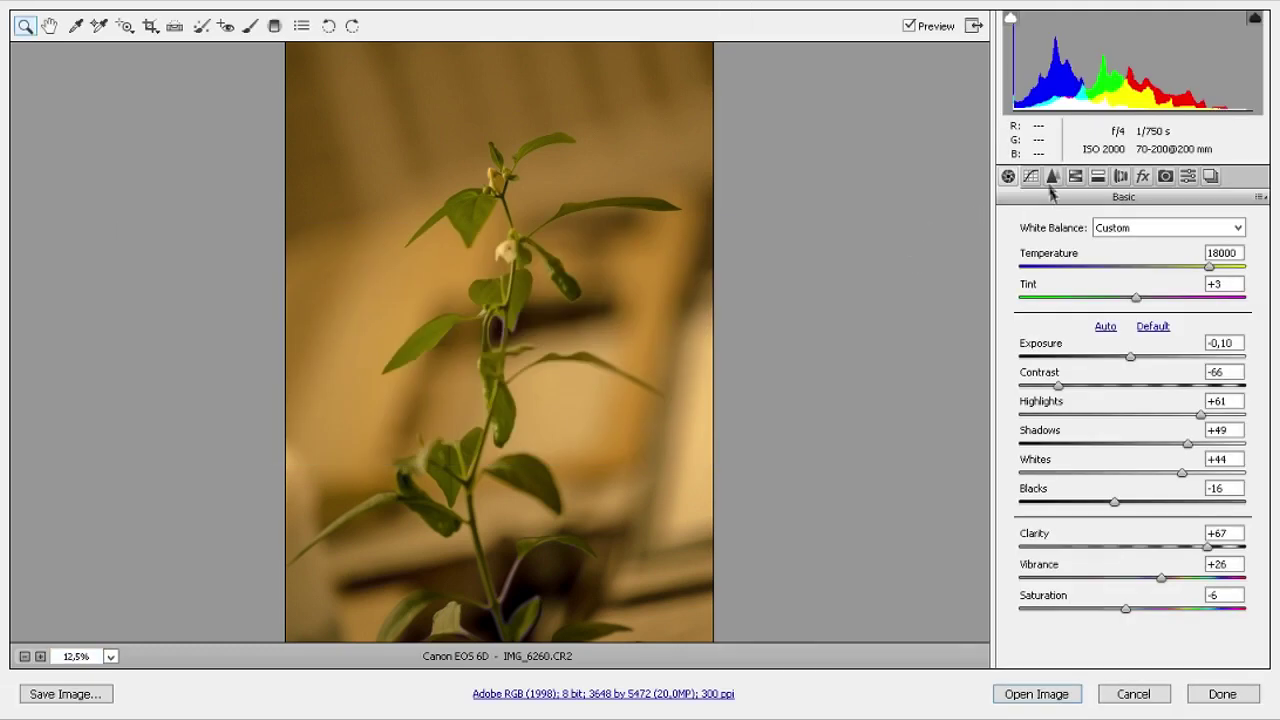
click(1032, 177)
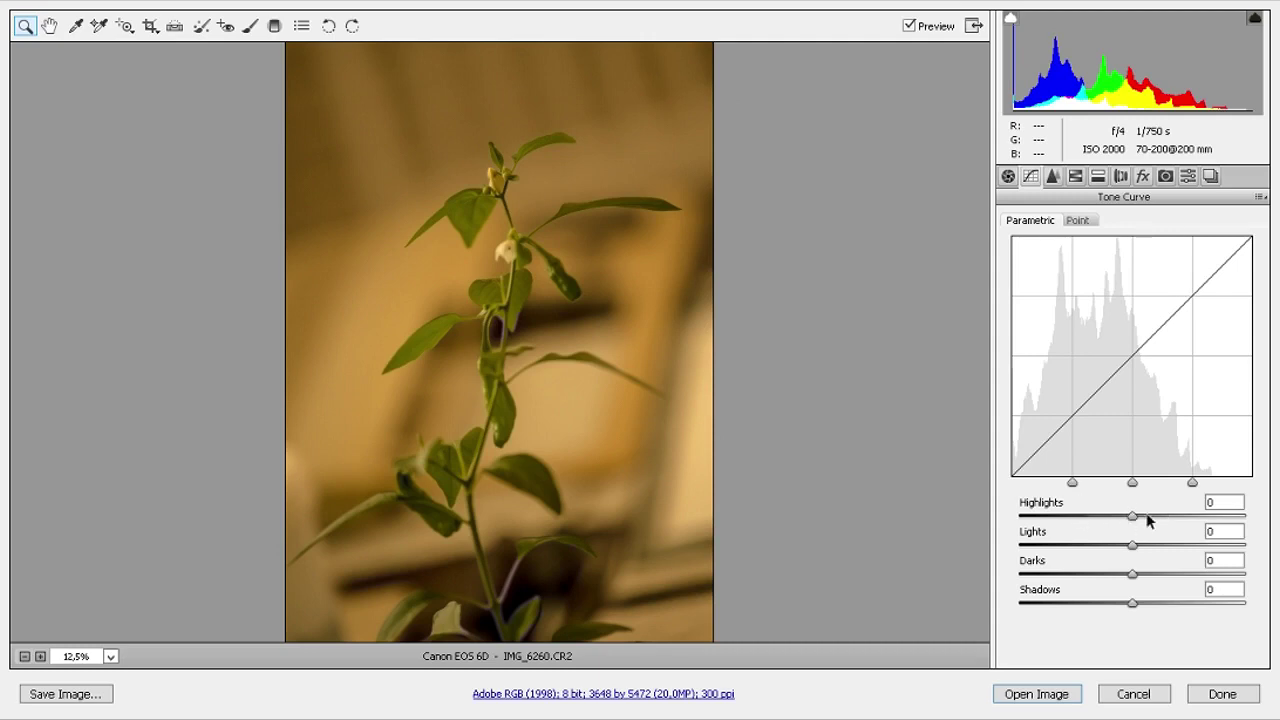
Step: Set the parametric tone curve to Highlights +33, Lights +70, Darks +45, Shadows +100
drag(1132, 517, 1246, 517)
mouse_move(1272, 517)
mouse_down()
mouse_move(986, 500)
mouse_move(1228, 522)
mouse_move(1167, 522)
mouse_up()
mouse_move(1132, 483)
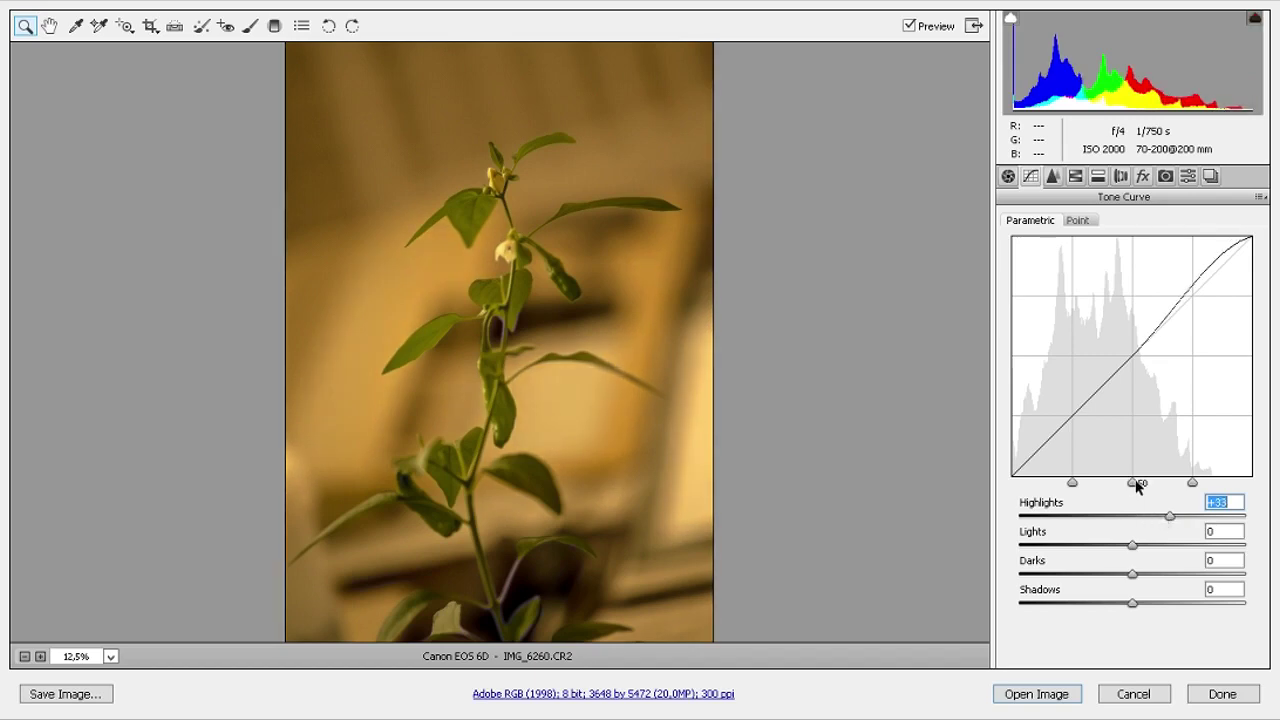
mouse_move(1132, 486)
mouse_down()
mouse_move(1205, 486)
mouse_move(1008, 479)
mouse_move(1132, 490)
mouse_up()
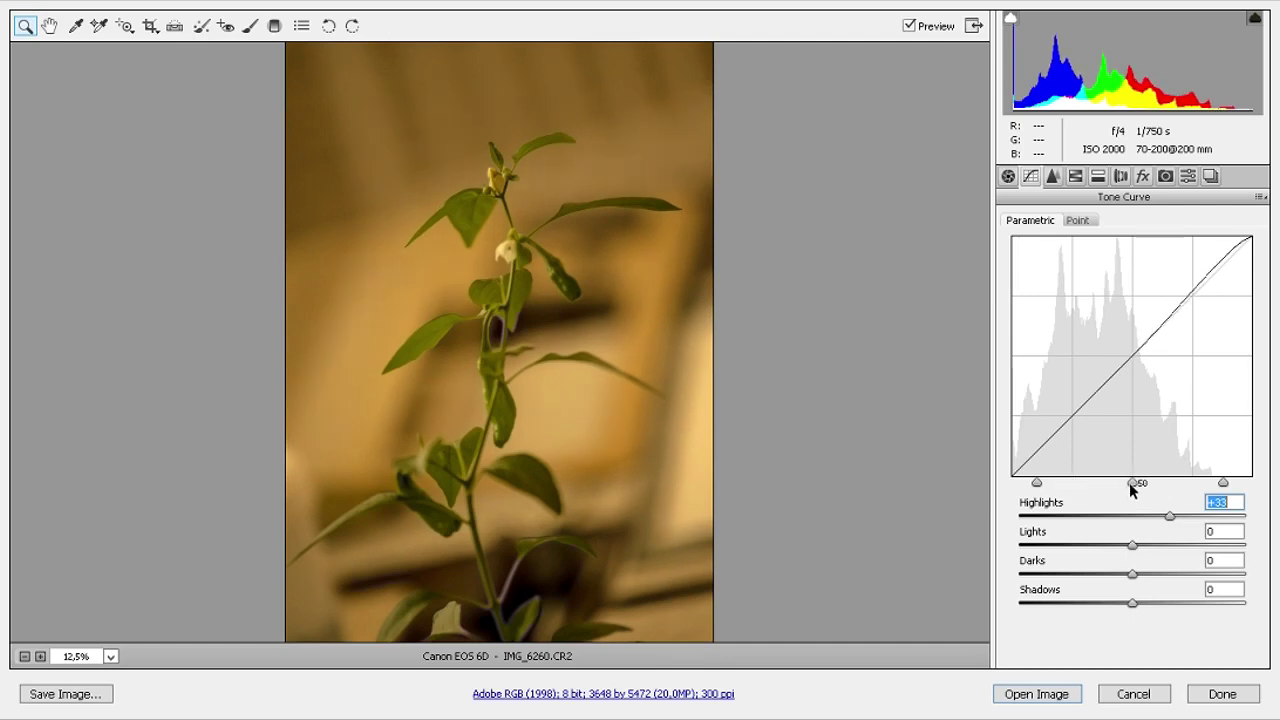
mouse_move(1128, 556)
mouse_down()
mouse_move(1066, 552)
mouse_move(1251, 556)
mouse_move(1210, 556)
mouse_up()
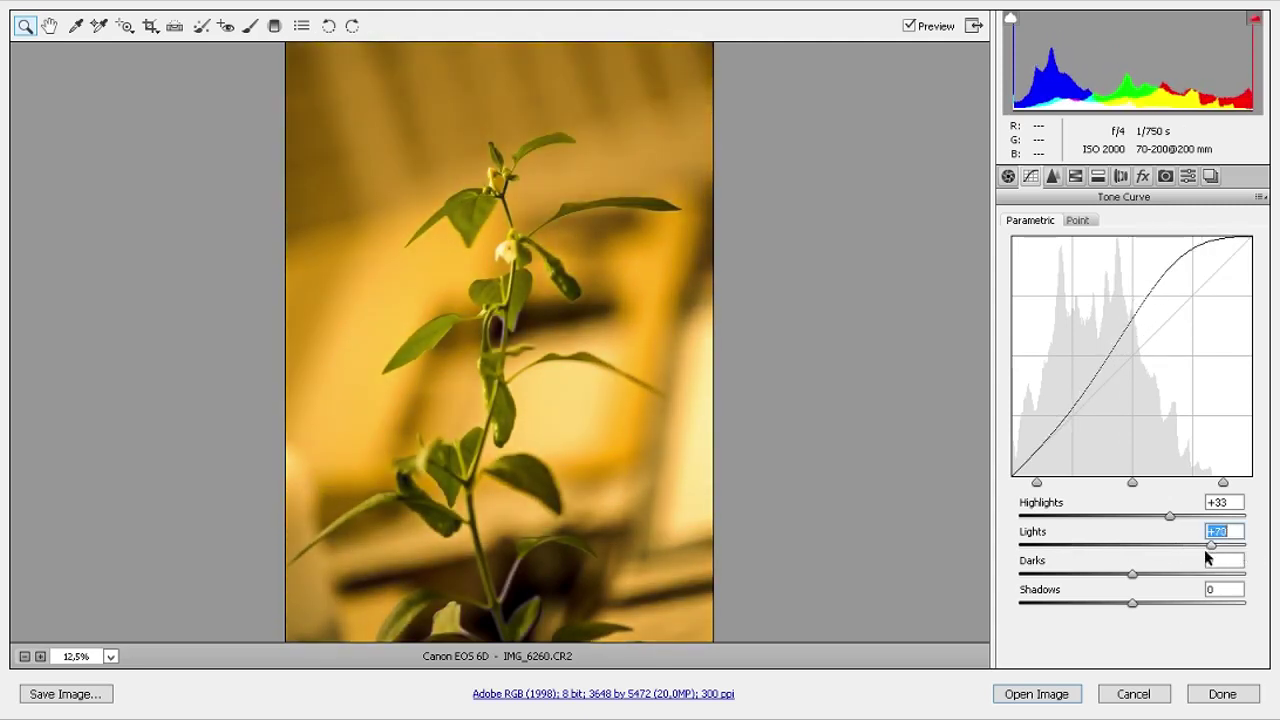
mouse_move(1133, 580)
mouse_down()
mouse_move(1037, 577)
mouse_move(1237, 580)
mouse_move(1180, 575)
mouse_move(1192, 586)
mouse_move(1178, 580)
mouse_move(1160, 604)
mouse_move(1278, 622)
mouse_up()
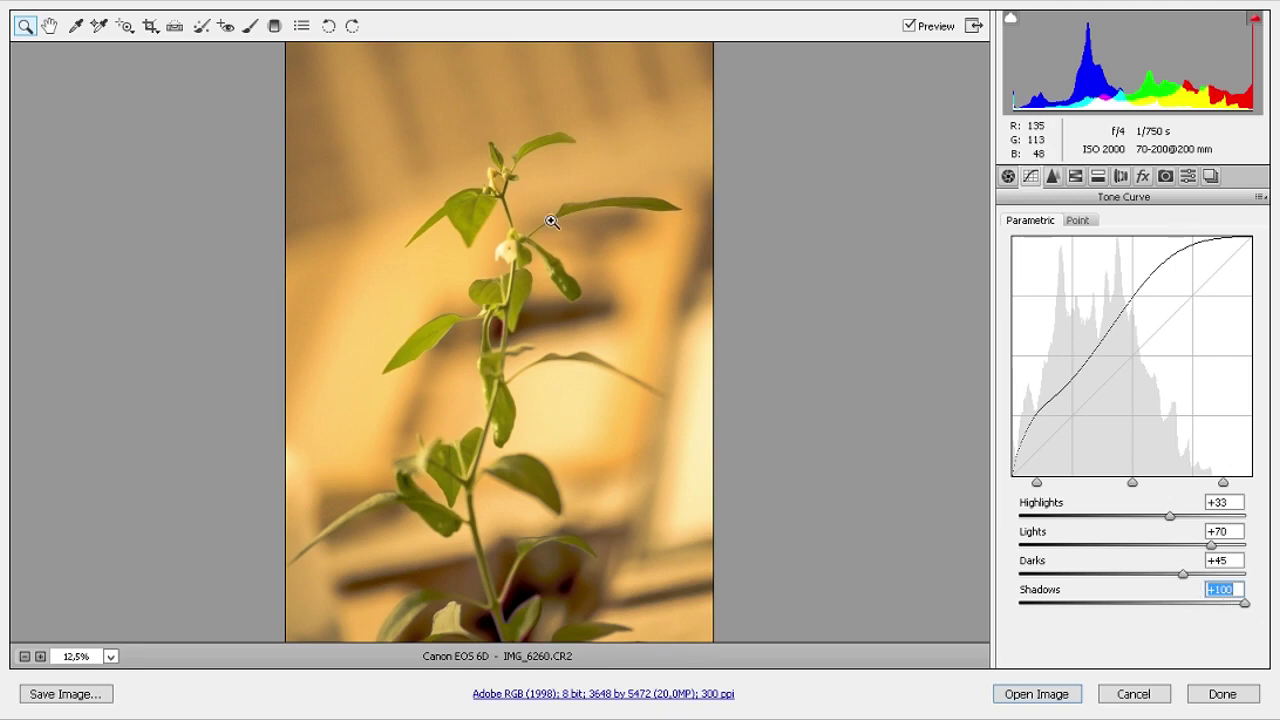
Step: Compare the brightened photo against the original in IrfanView
key(alt+Tab)
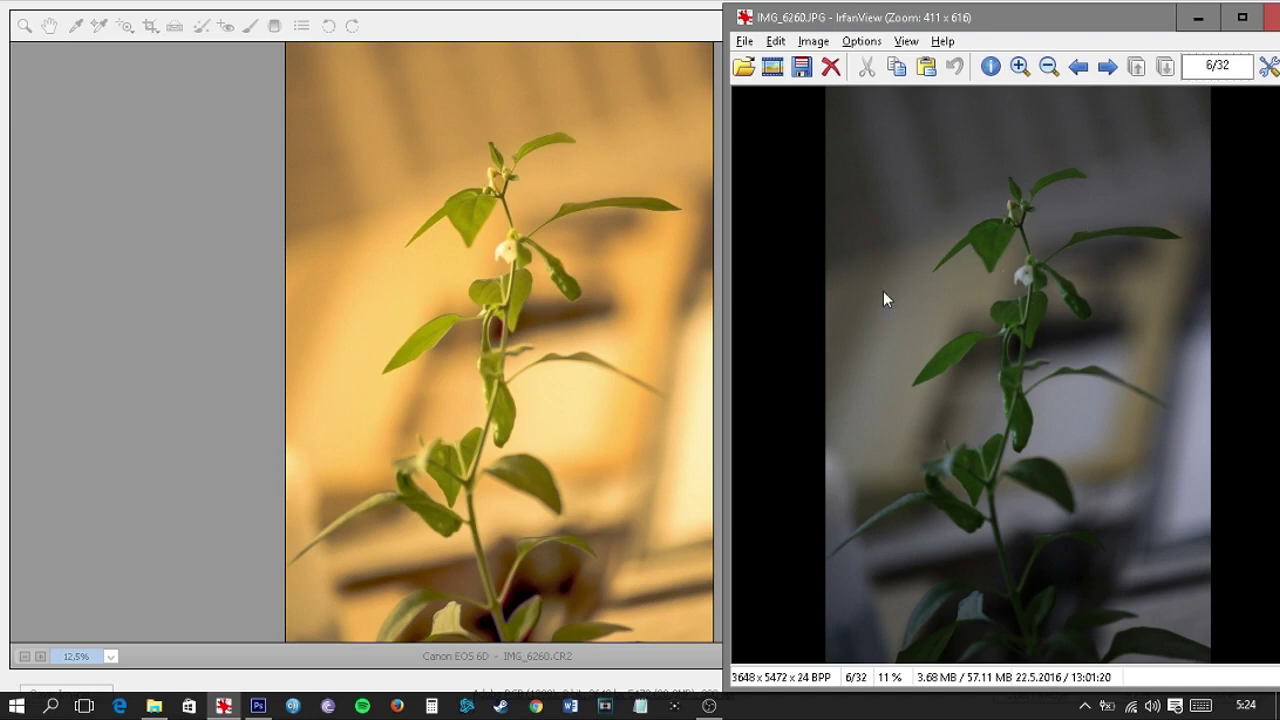
key(alt+Tab)
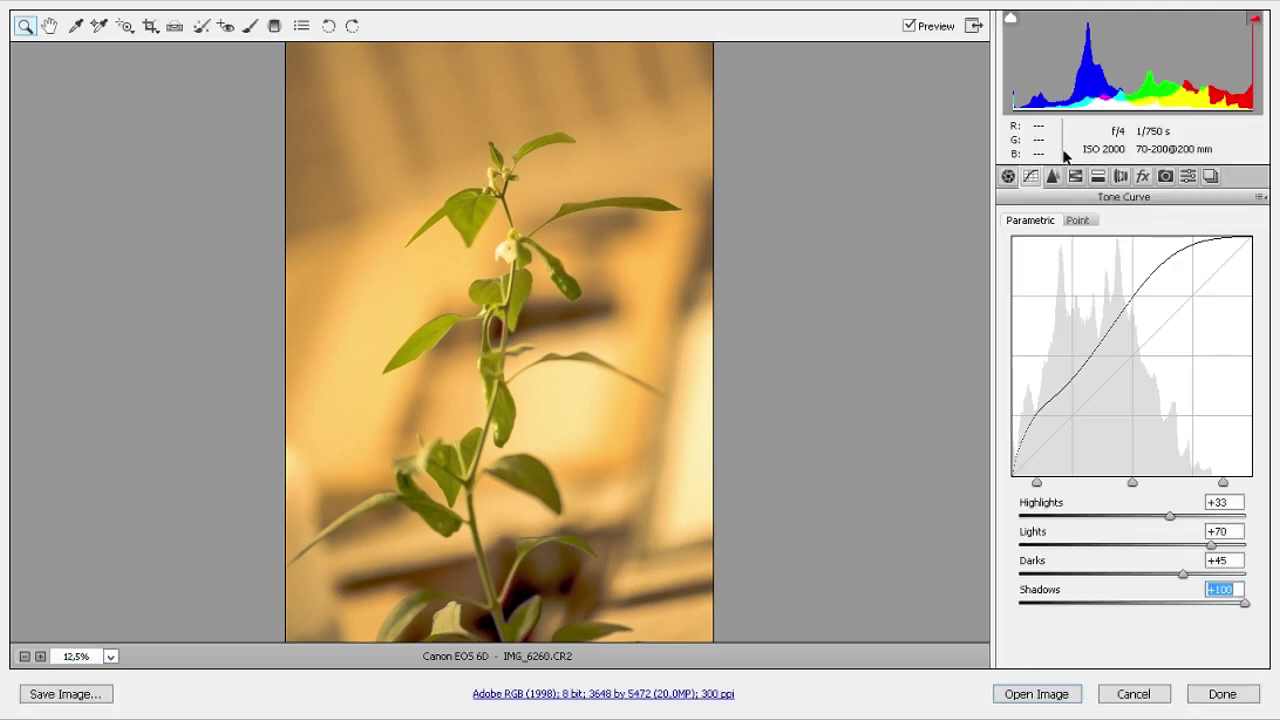
click(1053, 176)
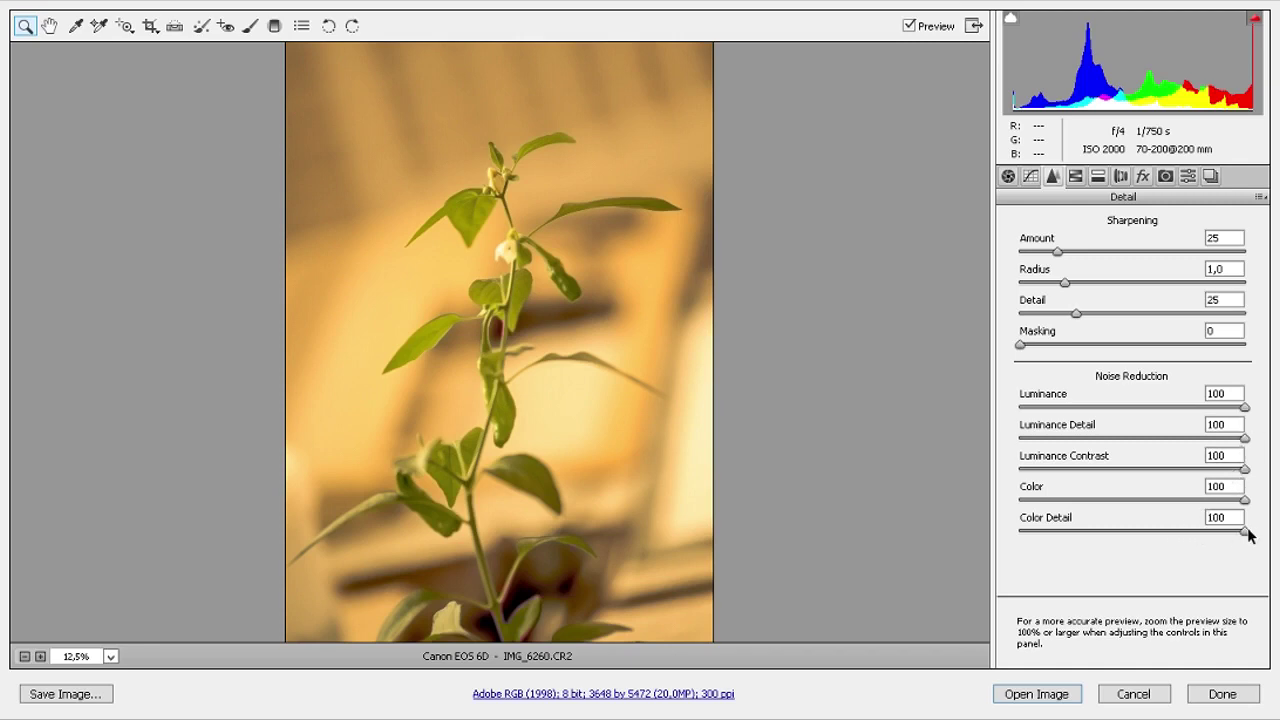
Step: Test luminance and colour noise reduction at zero, then return both to full strength
drag(1245, 407, 980, 434)
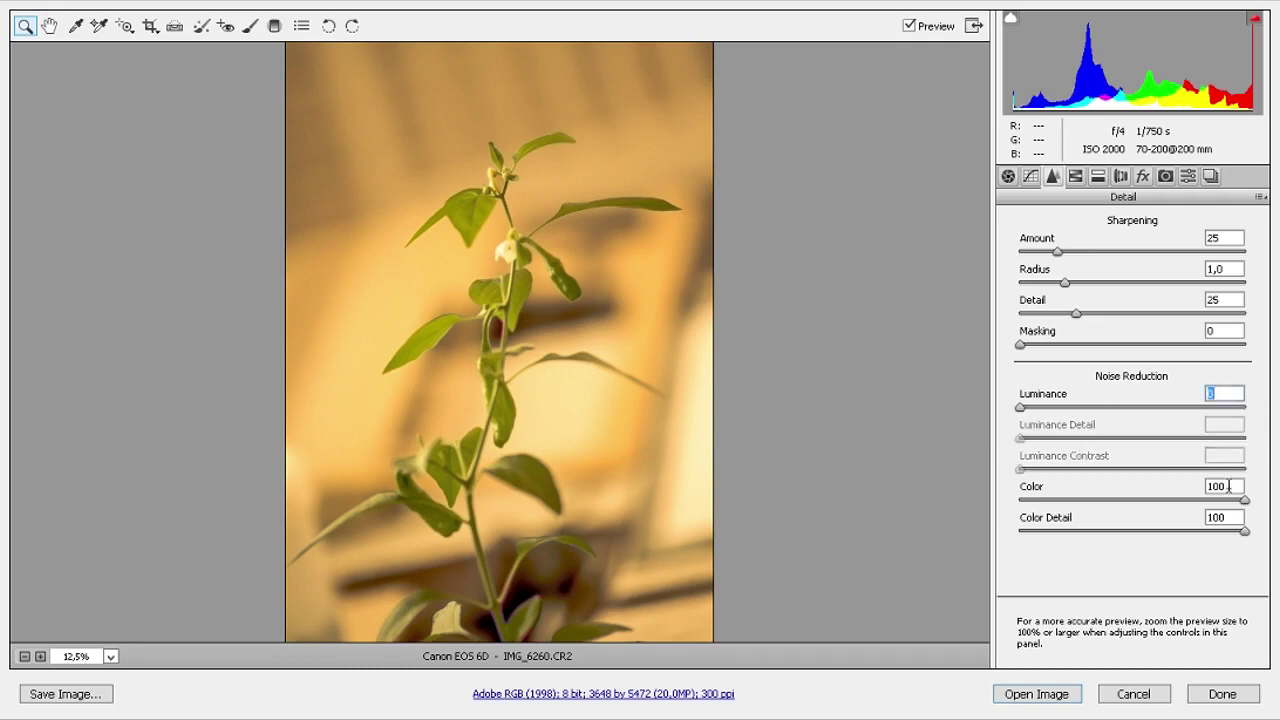
drag(1246, 501, 872, 509)
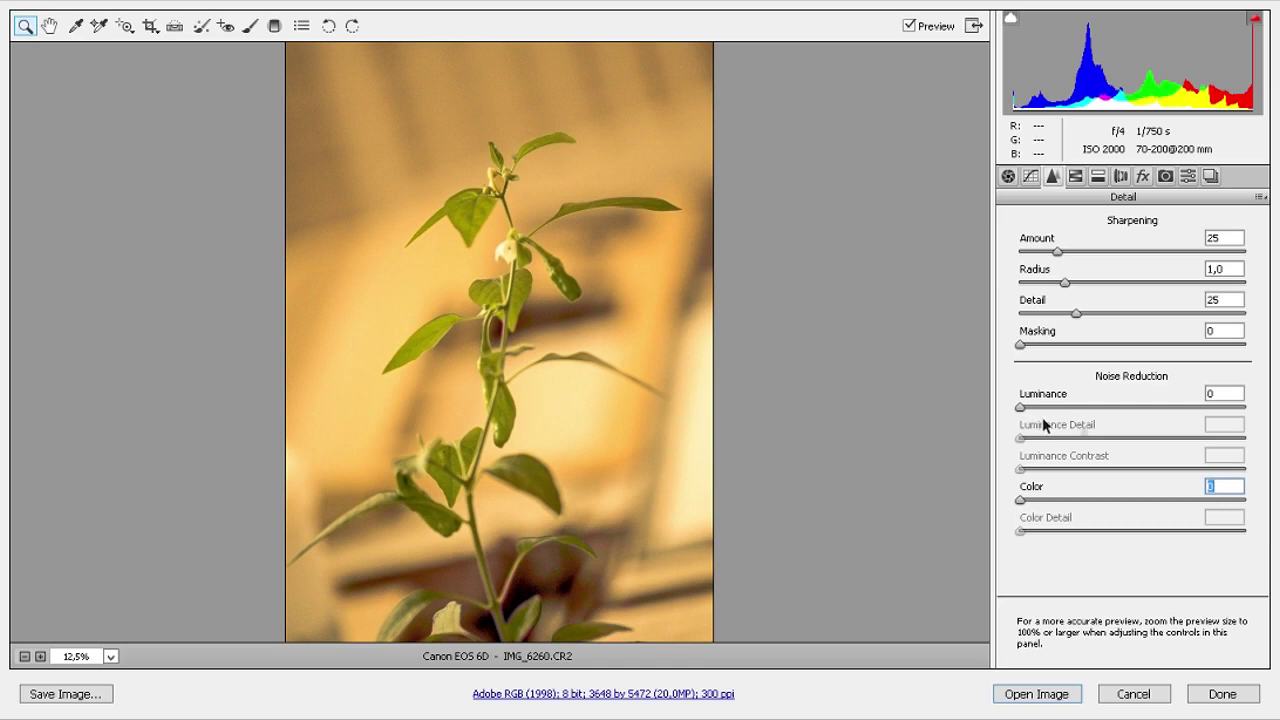
click(609, 172)
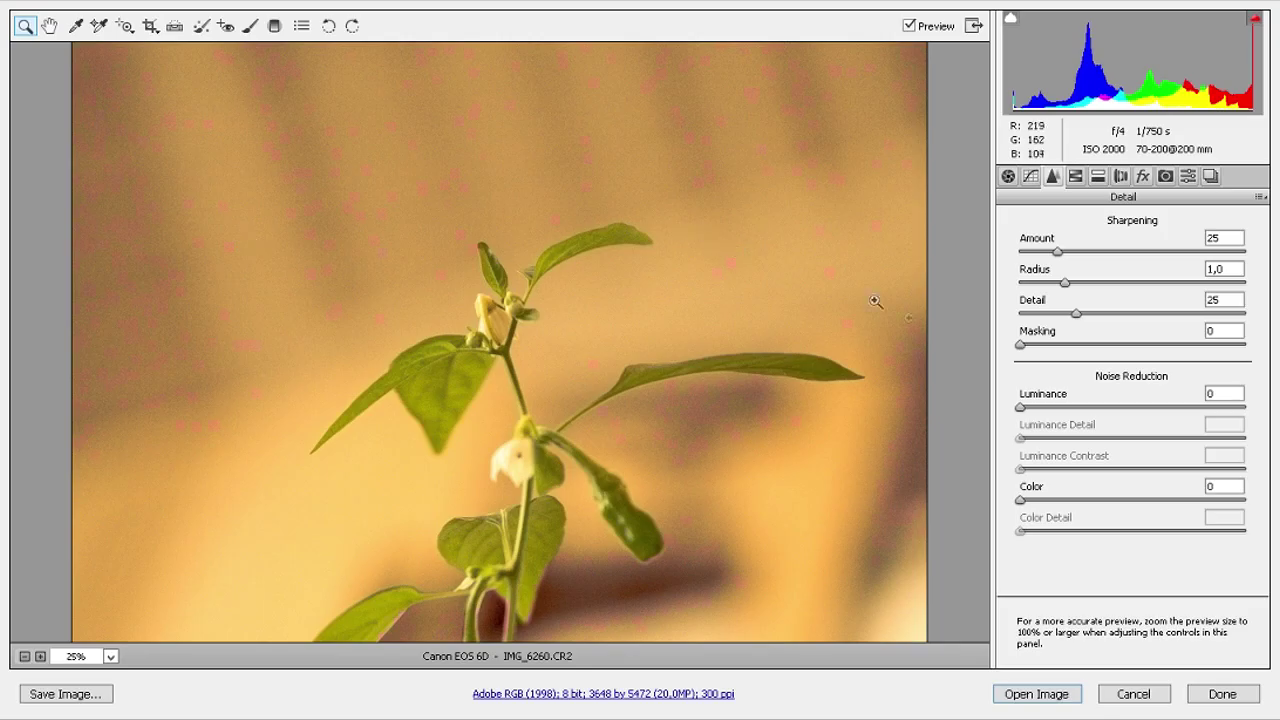
drag(1020, 408, 1277, 408)
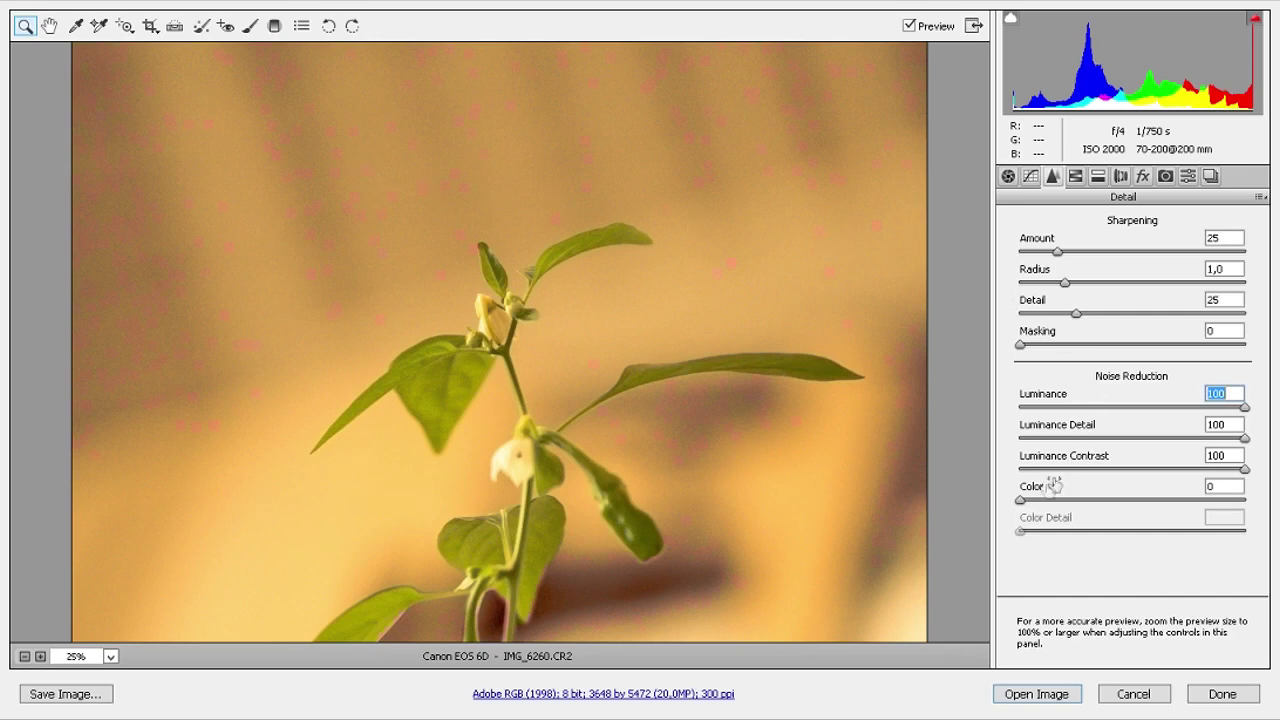
drag(1020, 500, 1255, 492)
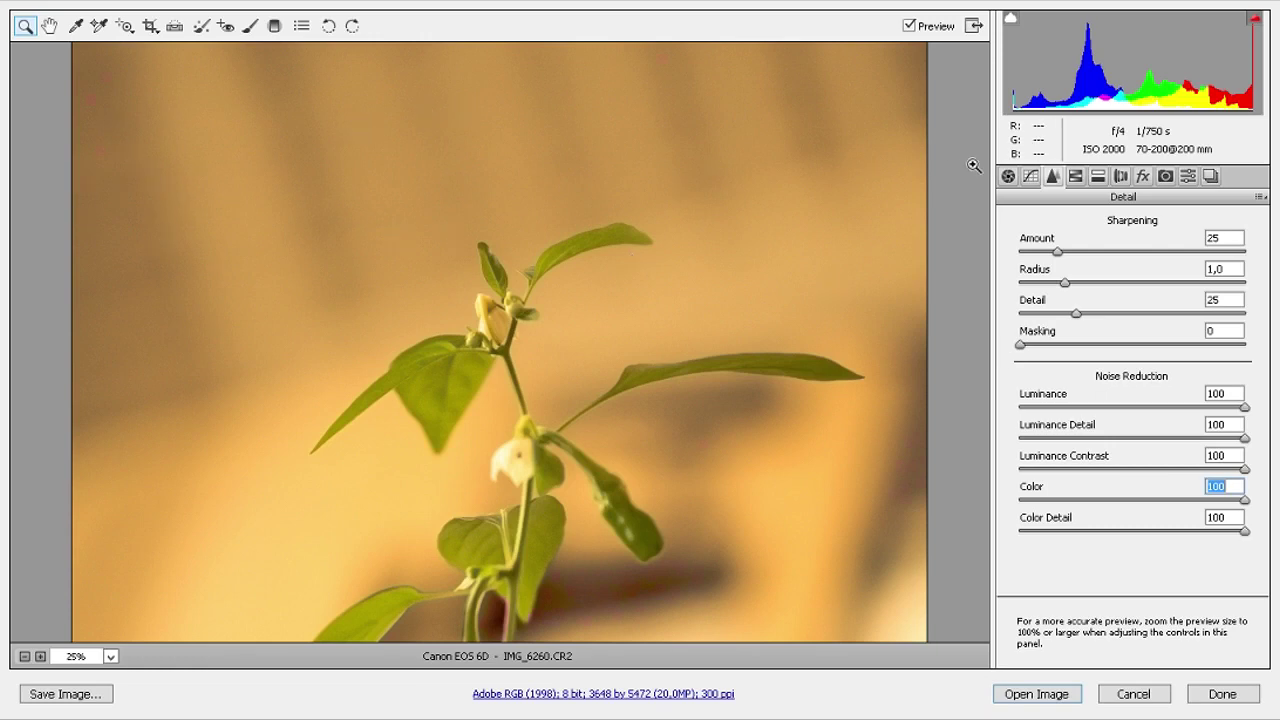
Step: Set sharpening Amount 150, Radius 3,0, Detail 100 and zoom in on the top leaf
drag(1058, 252, 1278, 265)
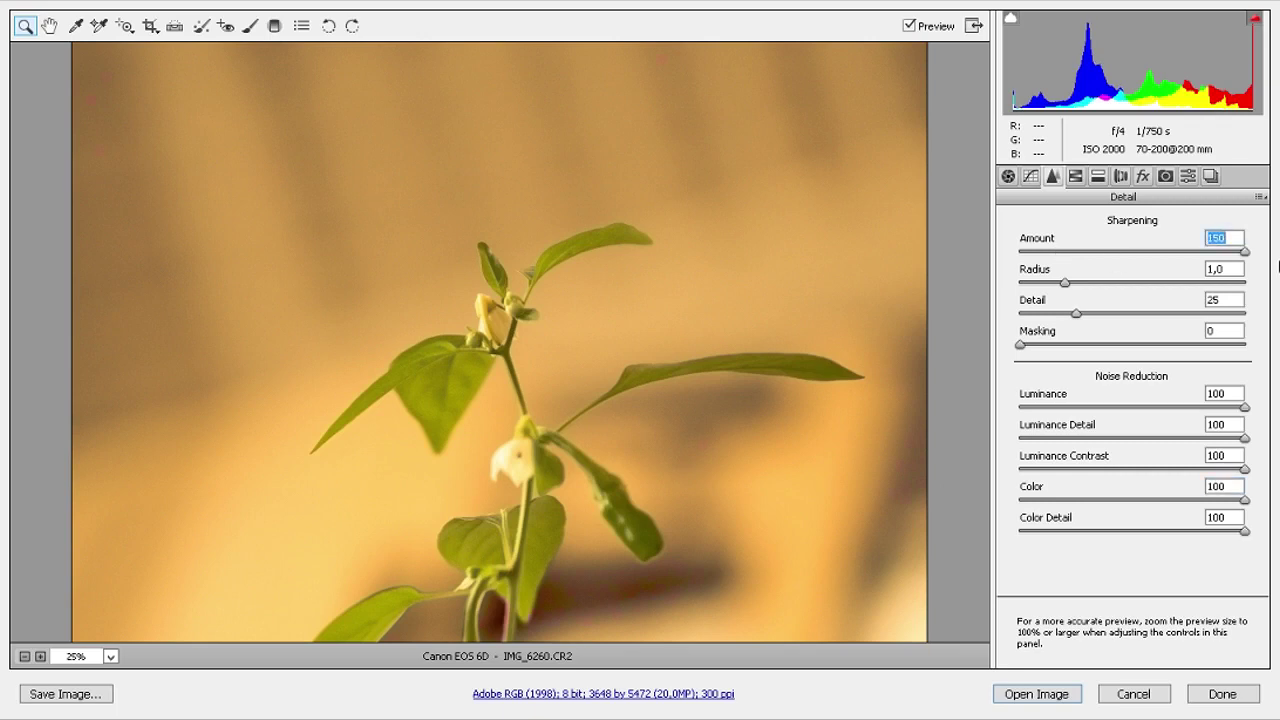
drag(1064, 283, 1243, 283)
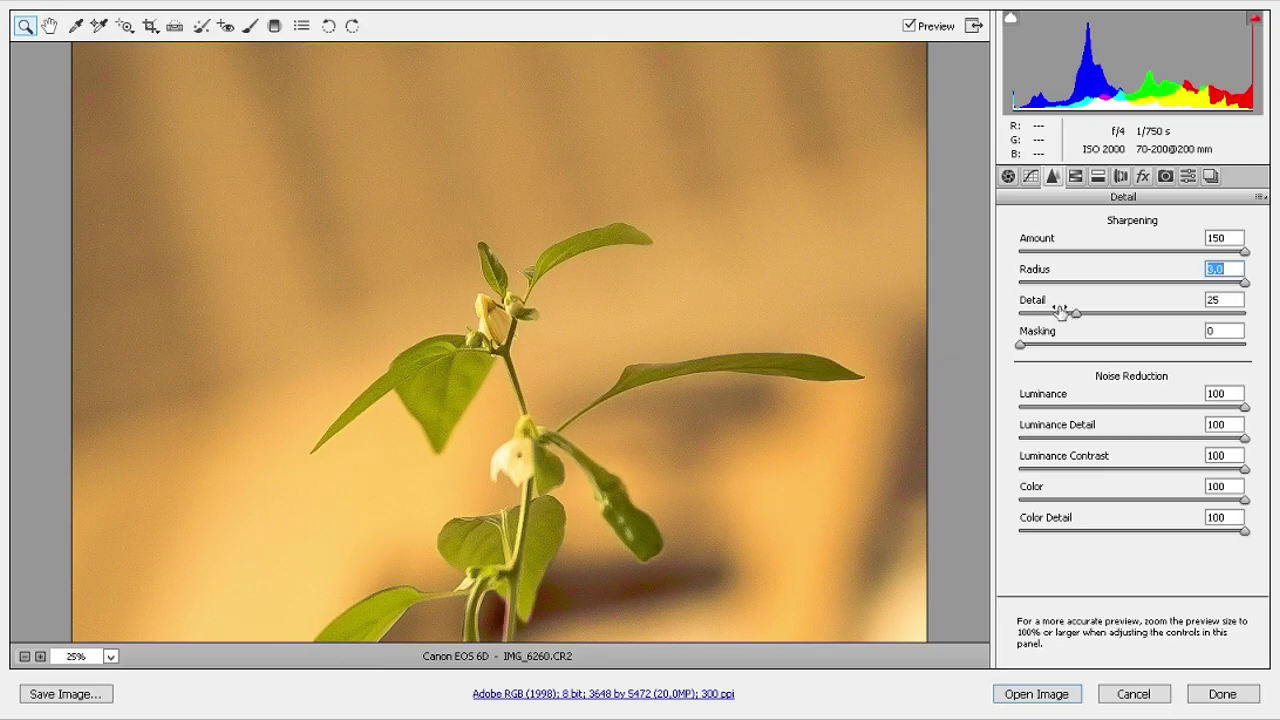
drag(1073, 312, 1252, 322)
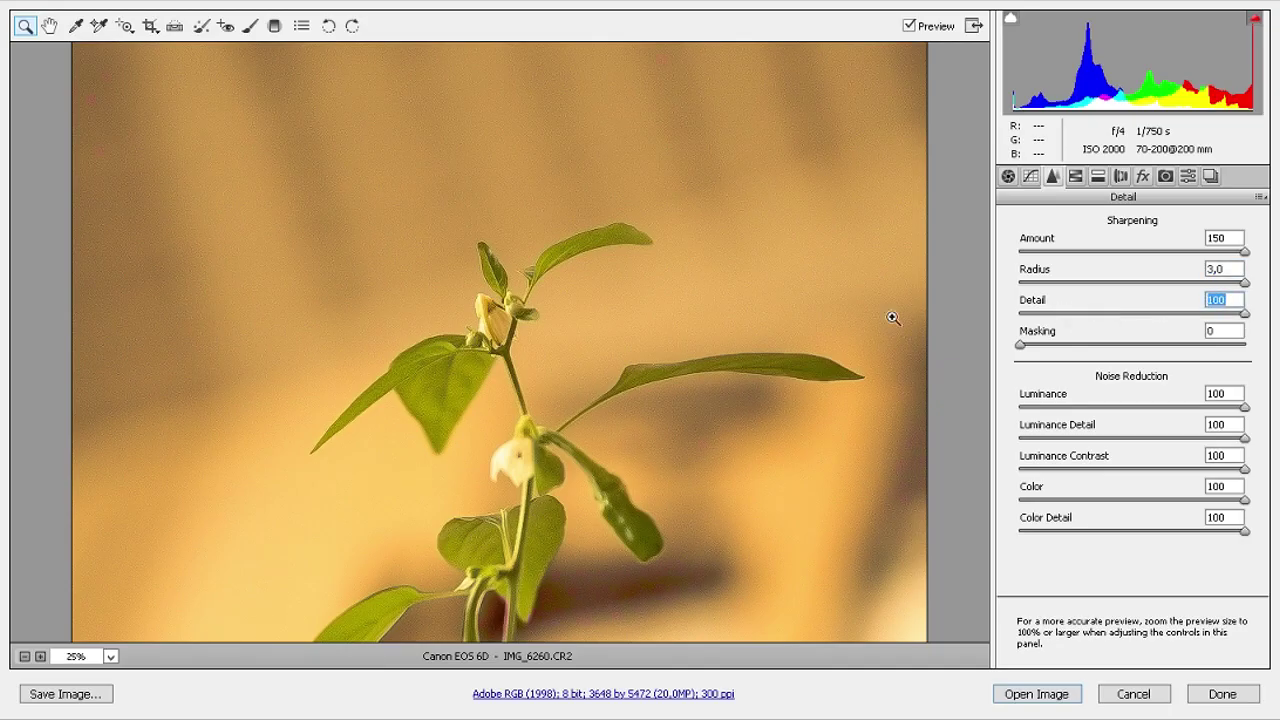
click(483, 238)
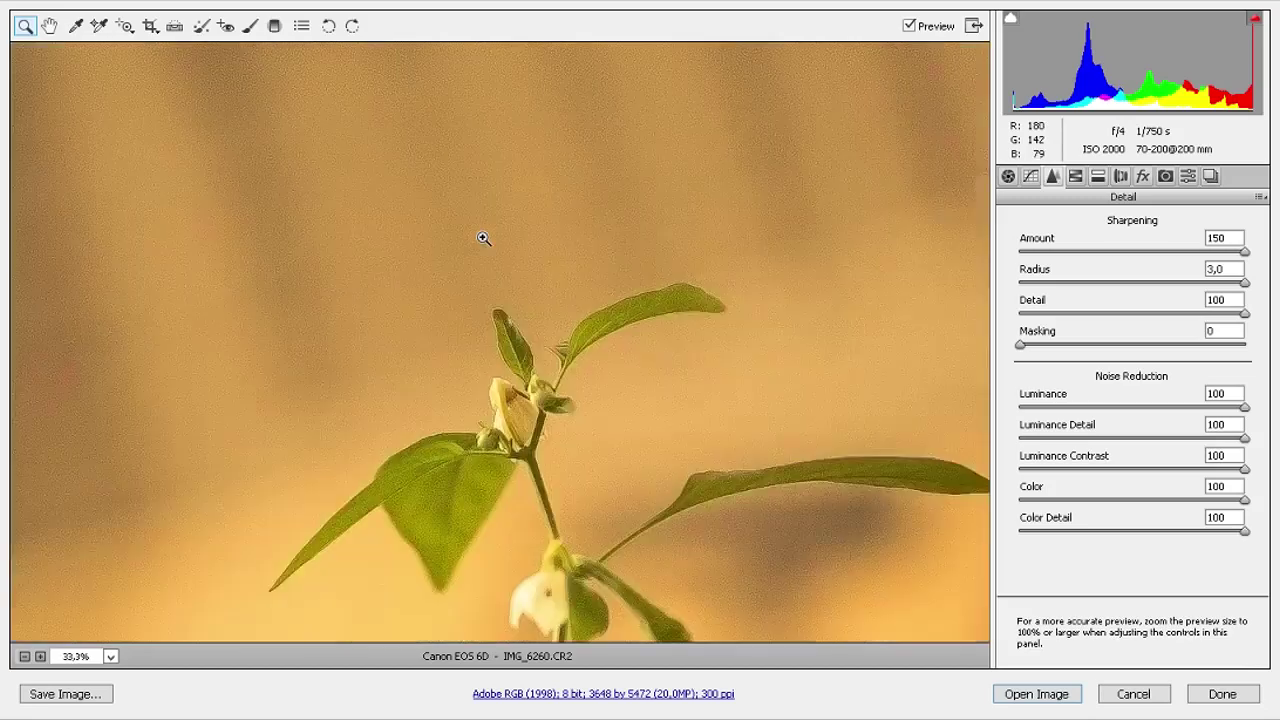
click(517, 341)
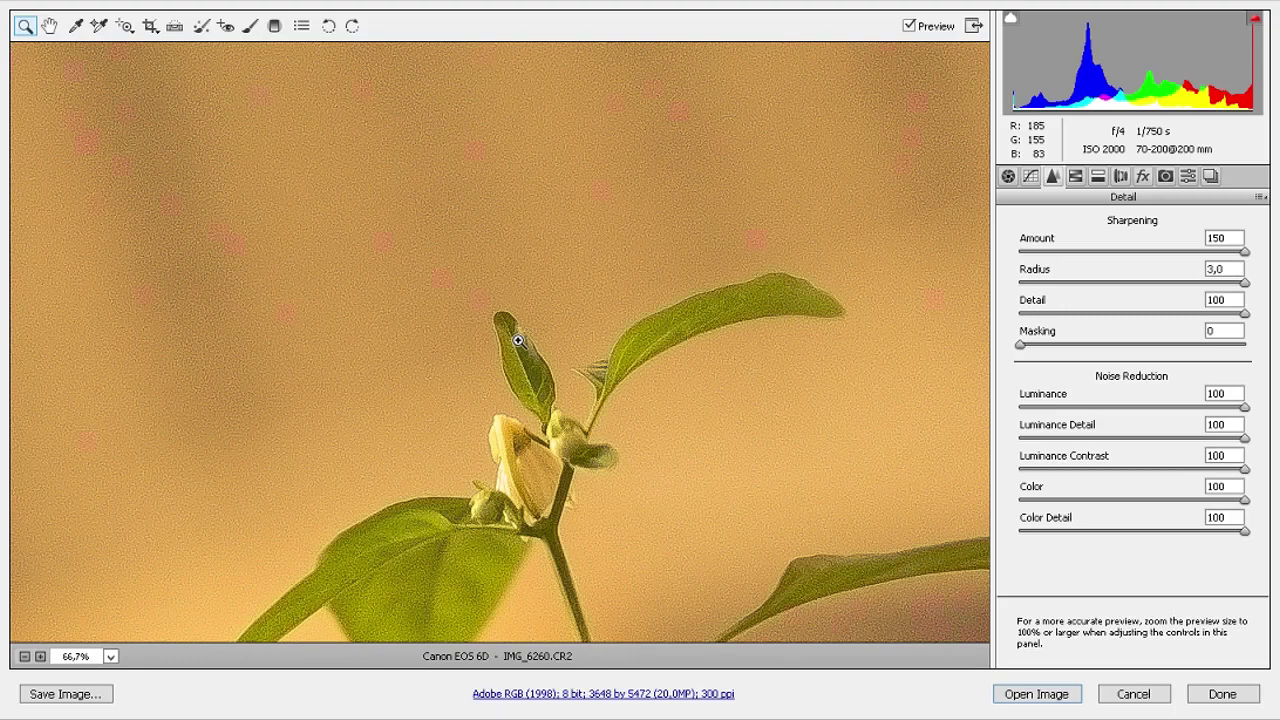
Step: Drop sharpening to Amount 1, Radius 0,5 and Detail 0
drag(1100, 252, 1020, 252)
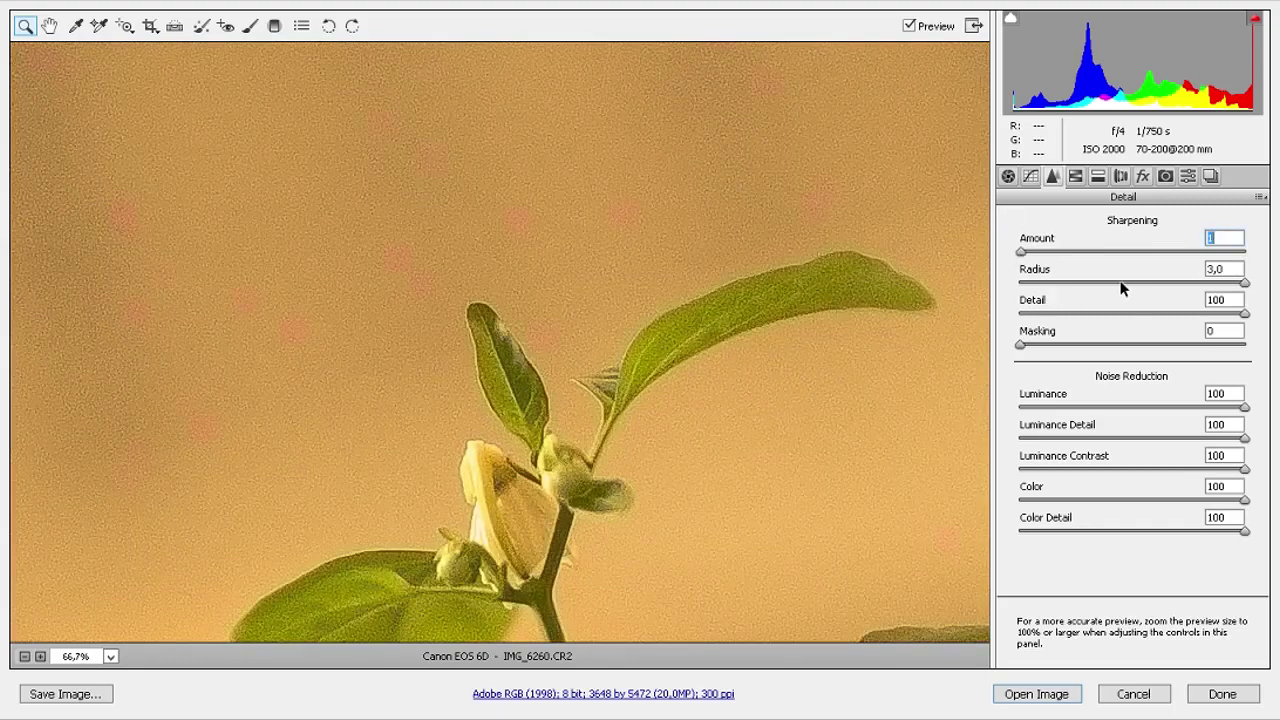
drag(1111, 283, 944, 282)
drag(1051, 314, 937, 310)
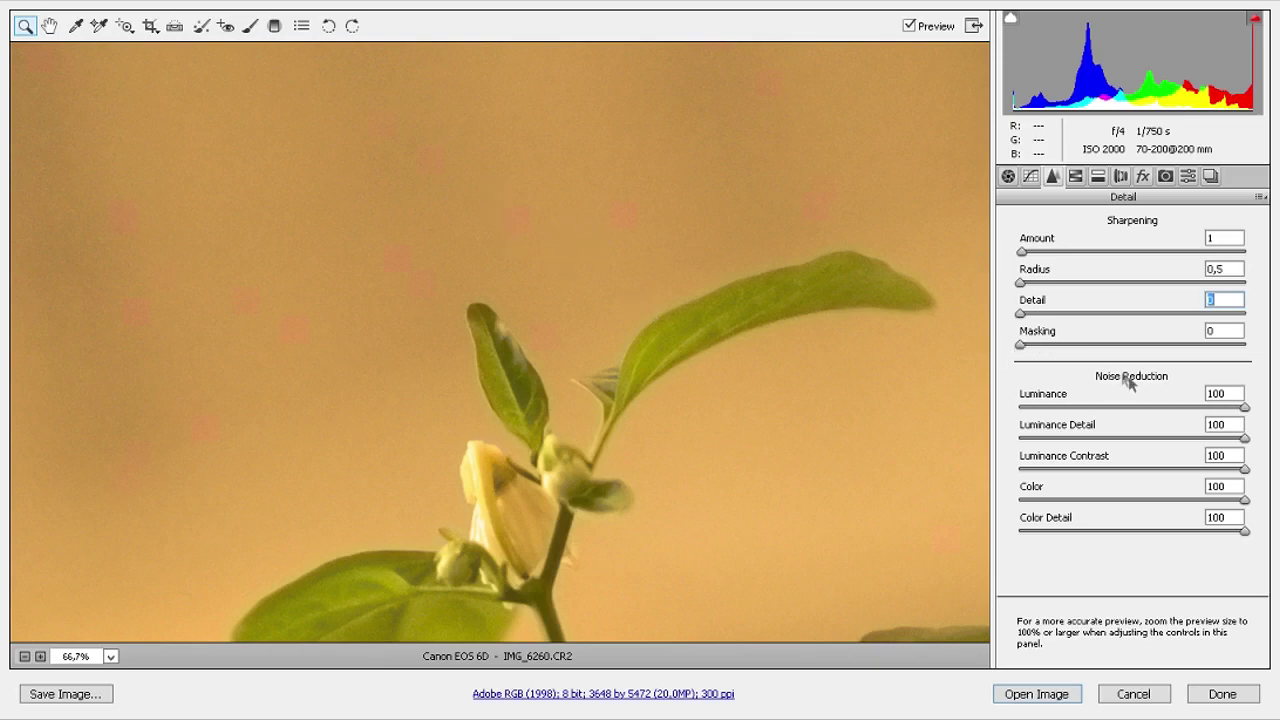
Step: Test the luminance and colour detail sliders, leaving both at 100
drag(1107, 440, 1103, 443)
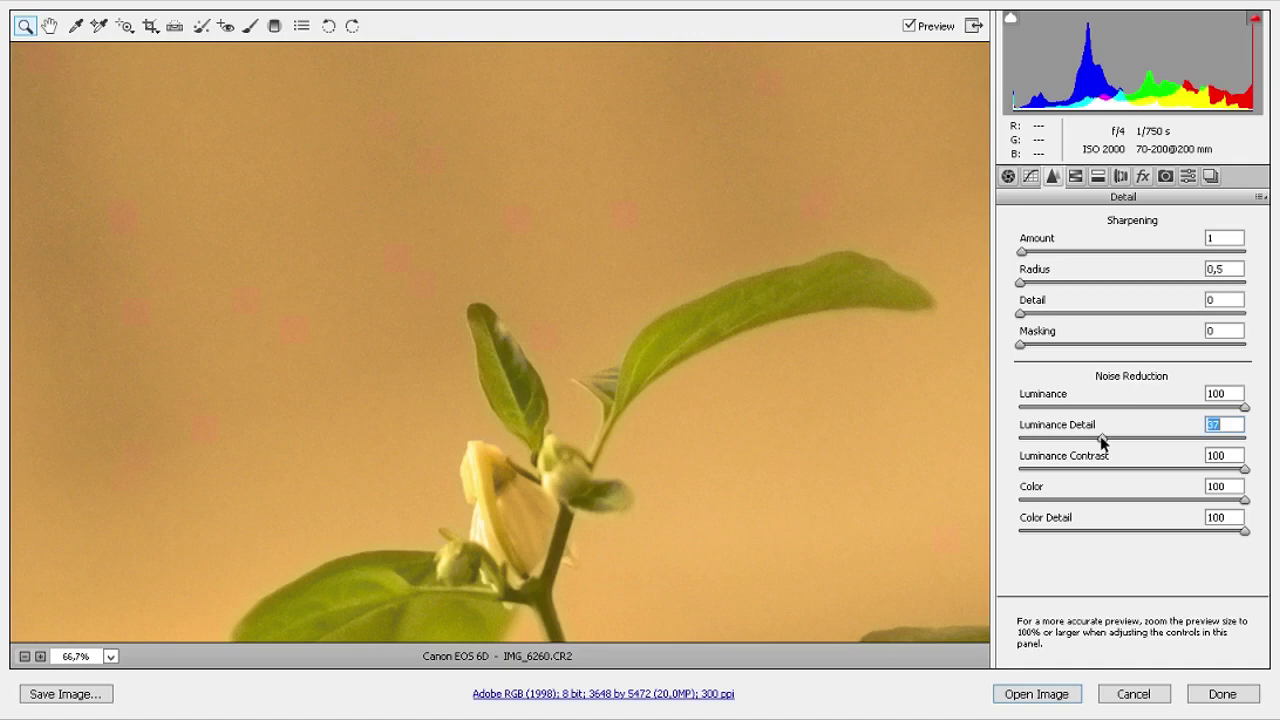
drag(1103, 443, 1246, 440)
drag(1244, 531, 1039, 529)
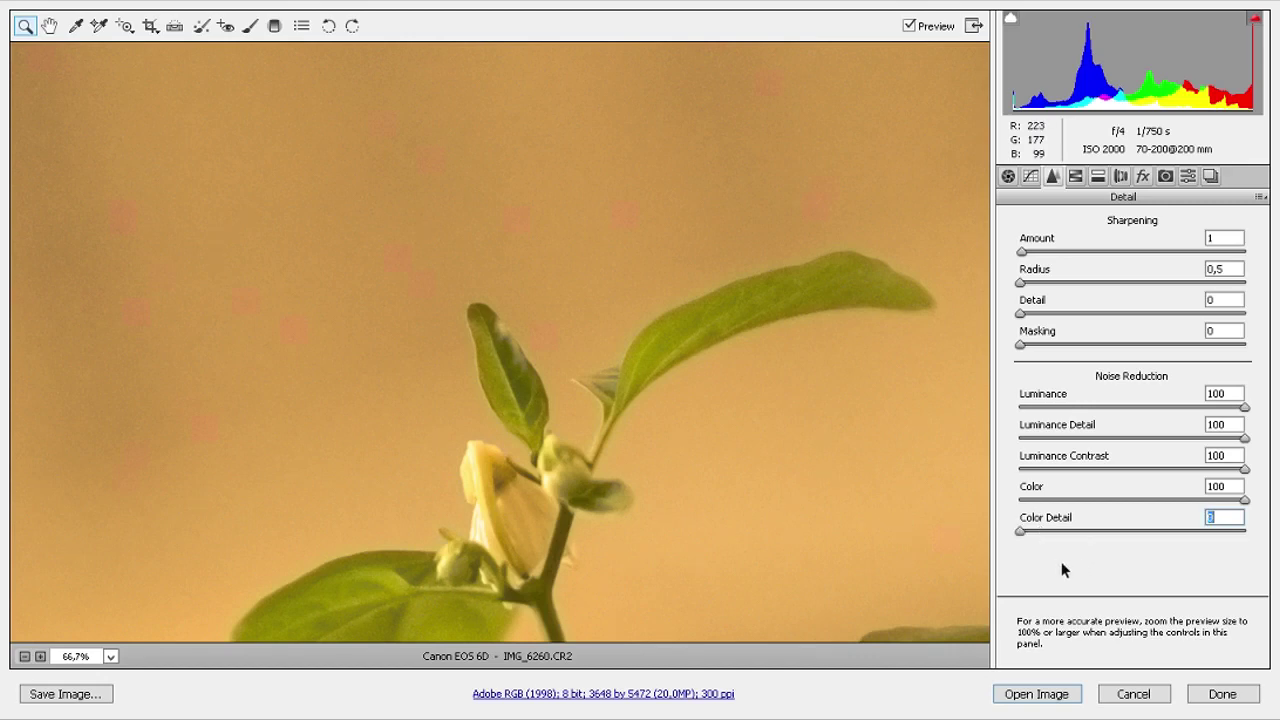
drag(1039, 540, 1255, 538)
Step: Set sharpening masking to 20 and luminance noise reduction to 42
drag(1069, 343, 1065, 345)
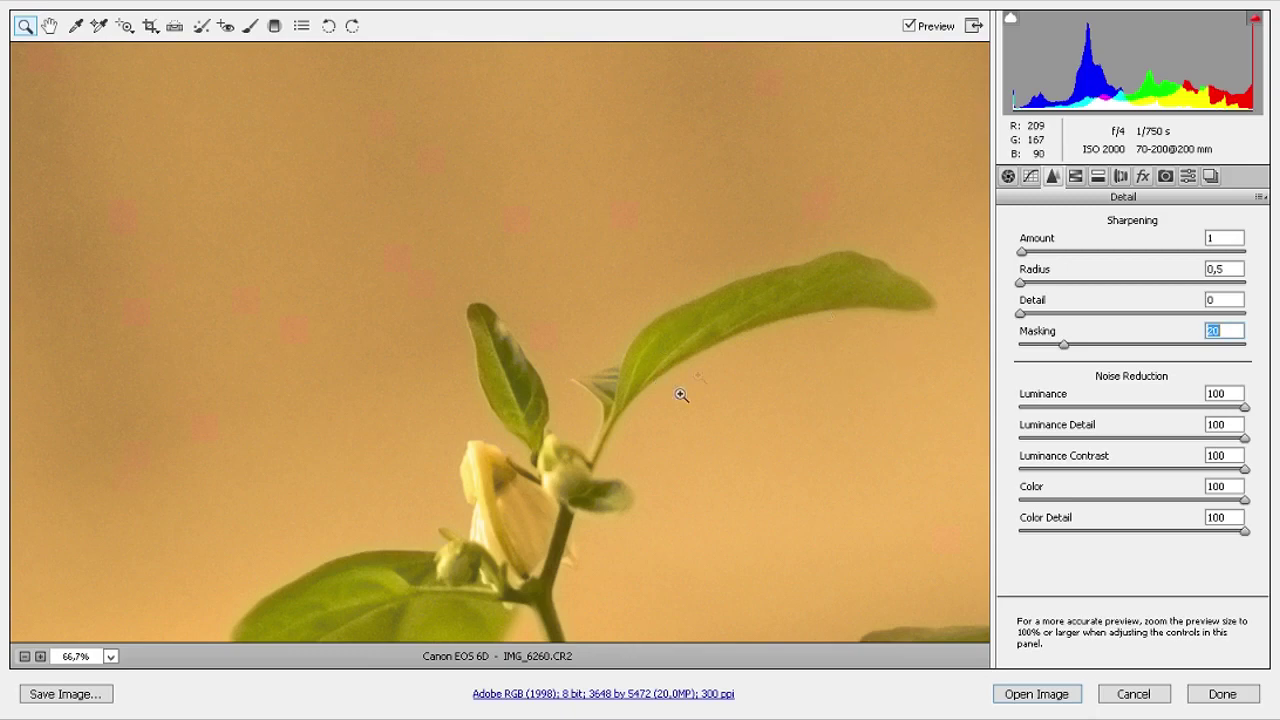
click(1061, 408)
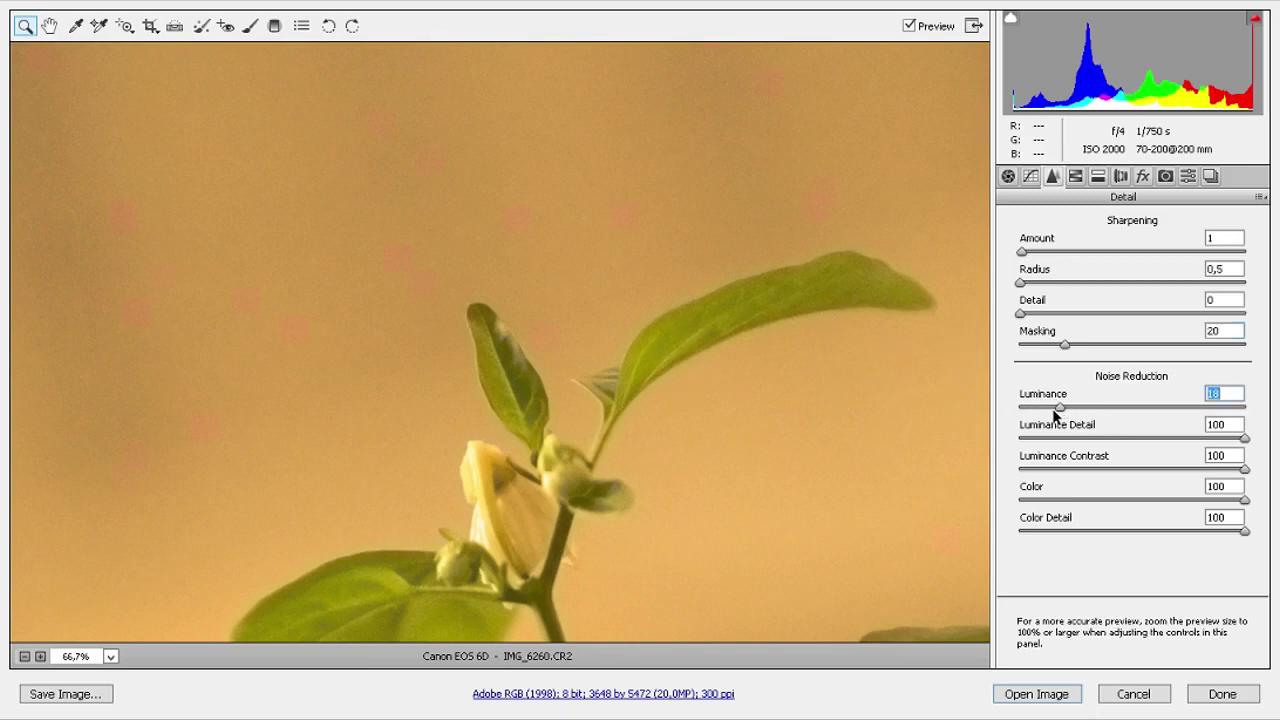
drag(1058, 408, 1112, 408)
Step: In the Basic panel, sweep tint across its range and reset it to 0
click(1007, 177)
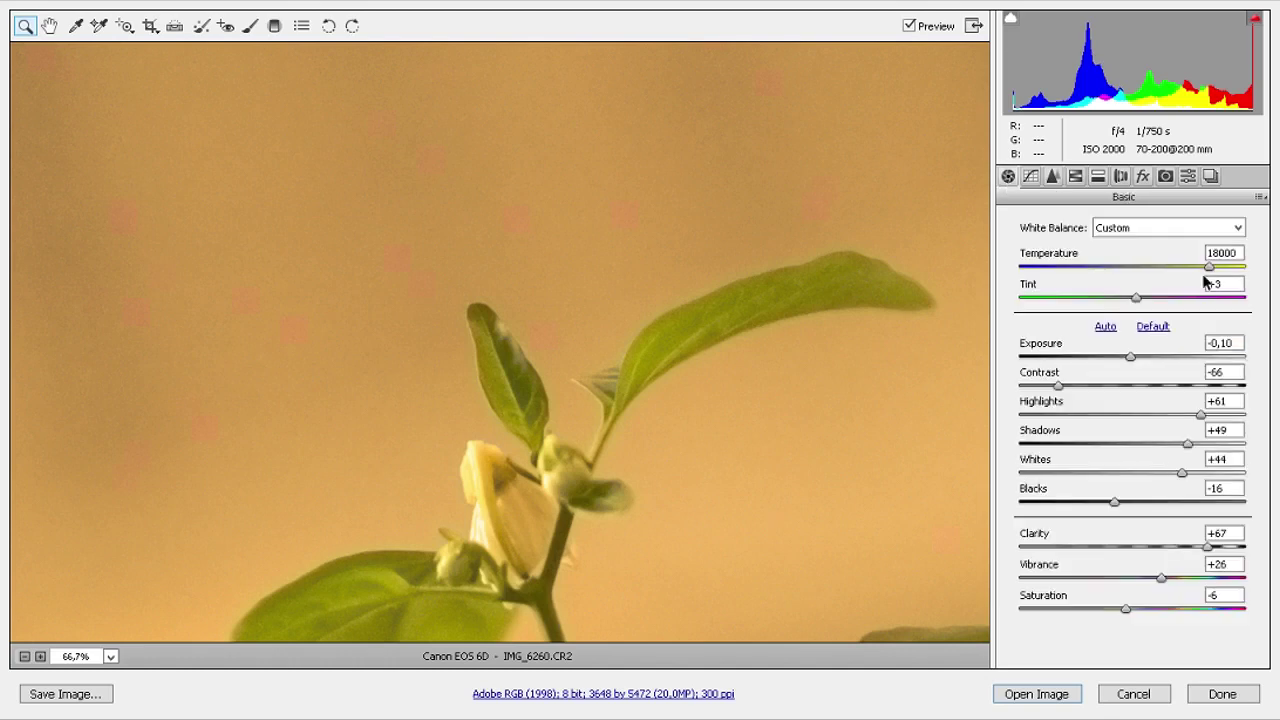
click(1135, 300)
mouse_move(1135, 303)
mouse_down()
mouse_move(1097, 307)
mouse_move(1157, 306)
mouse_move(1015, 302)
mouse_up()
drag(1013, 302, 1275, 304)
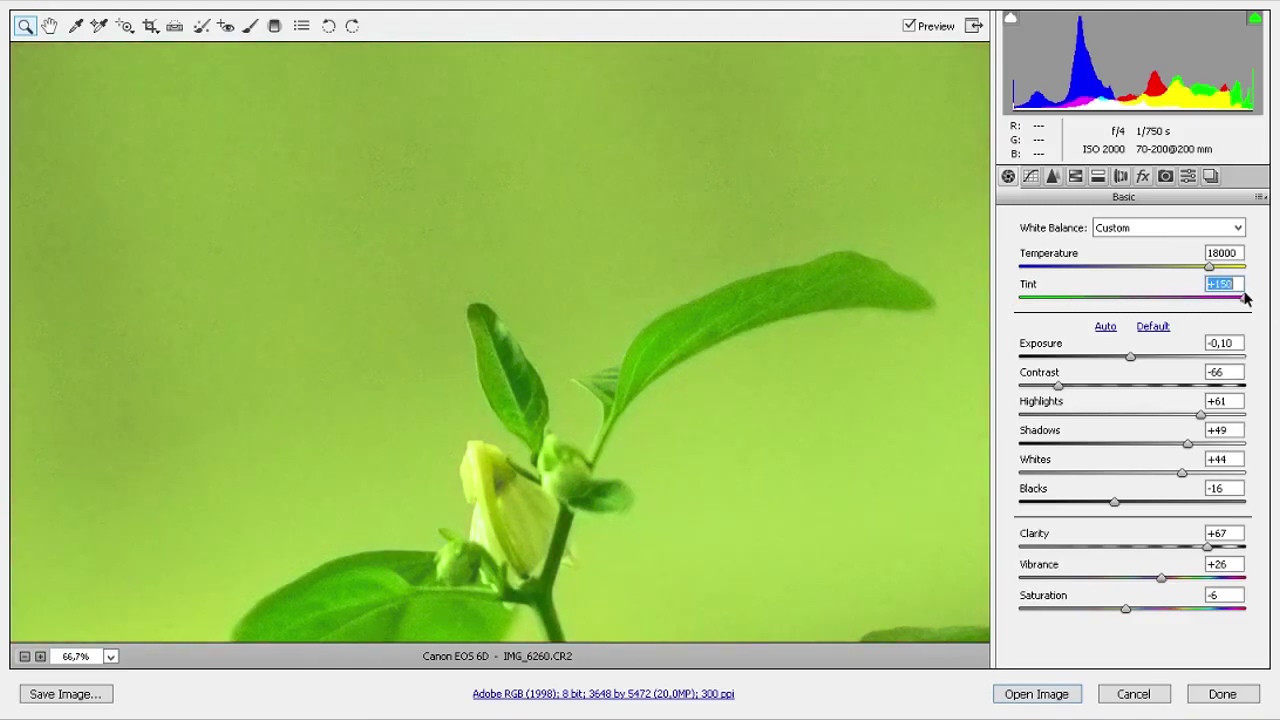
text(0)
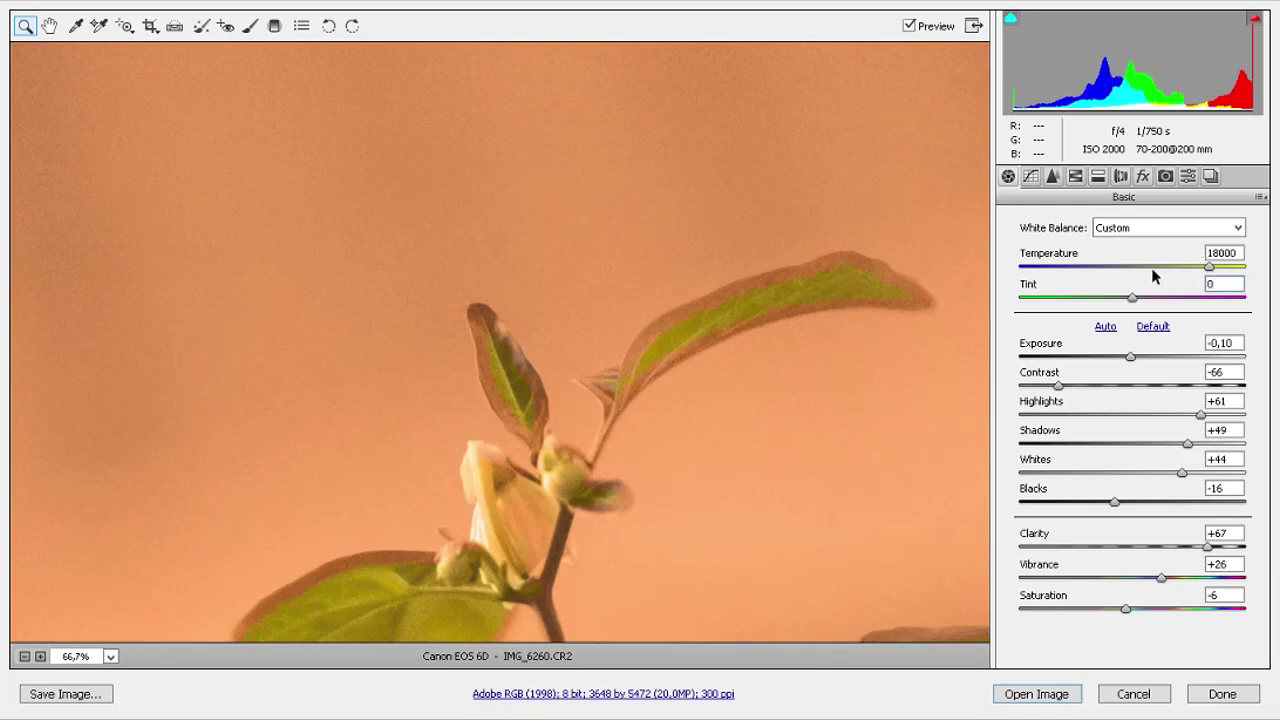
Step: Set vibrance to +14 and clarity to +54, checking at 100% zoom
click(1147, 578)
click(1193, 547)
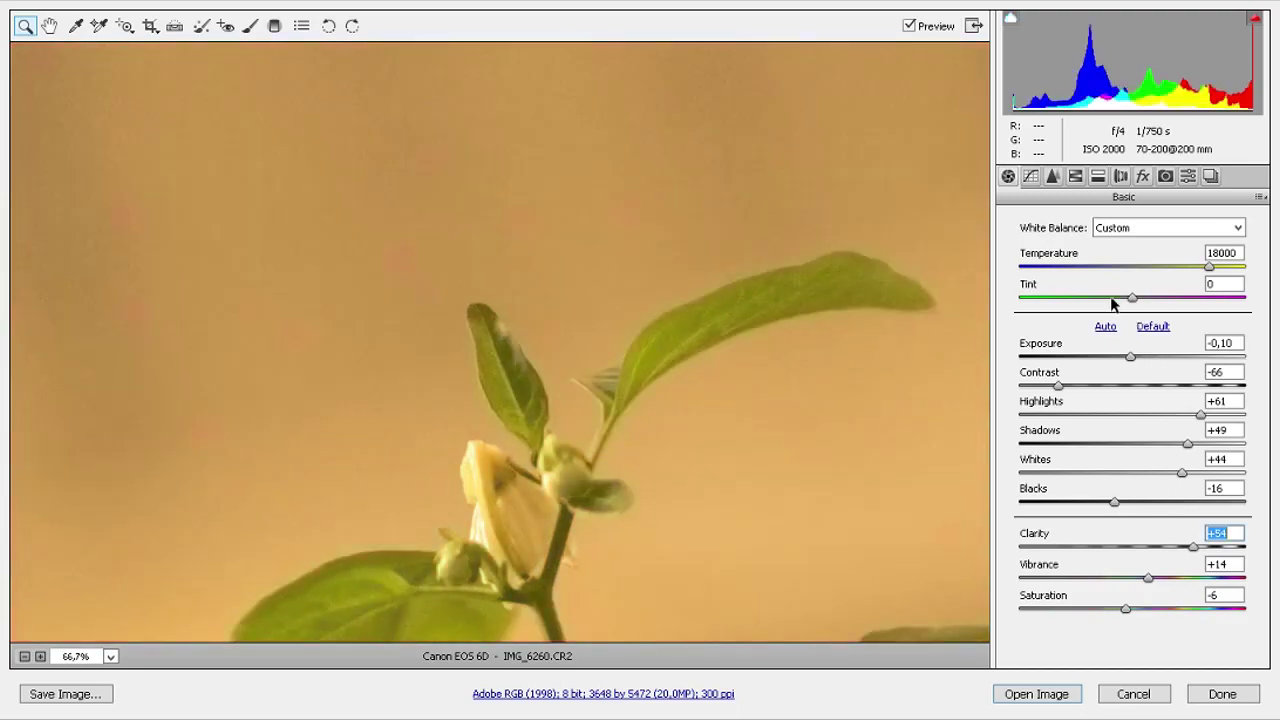
click(435, 166)
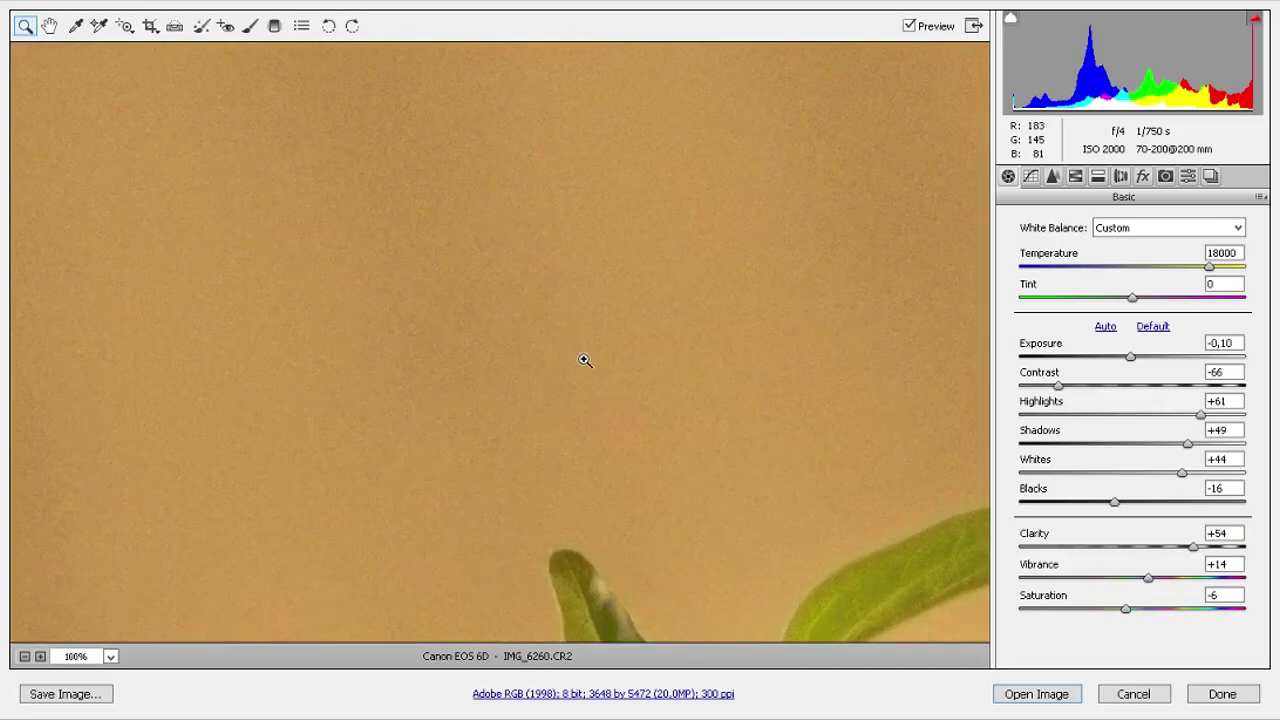
alt+click(584, 360)
alt+click(584, 360)
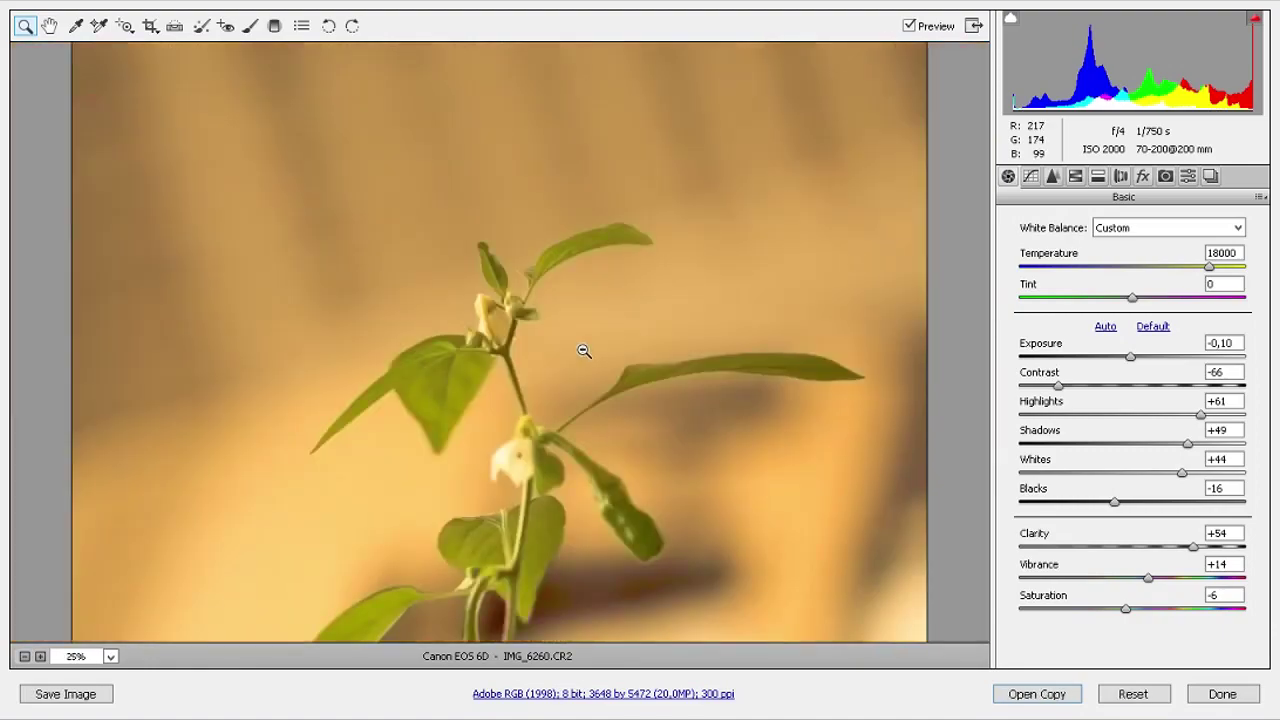
alt+click(584, 351)
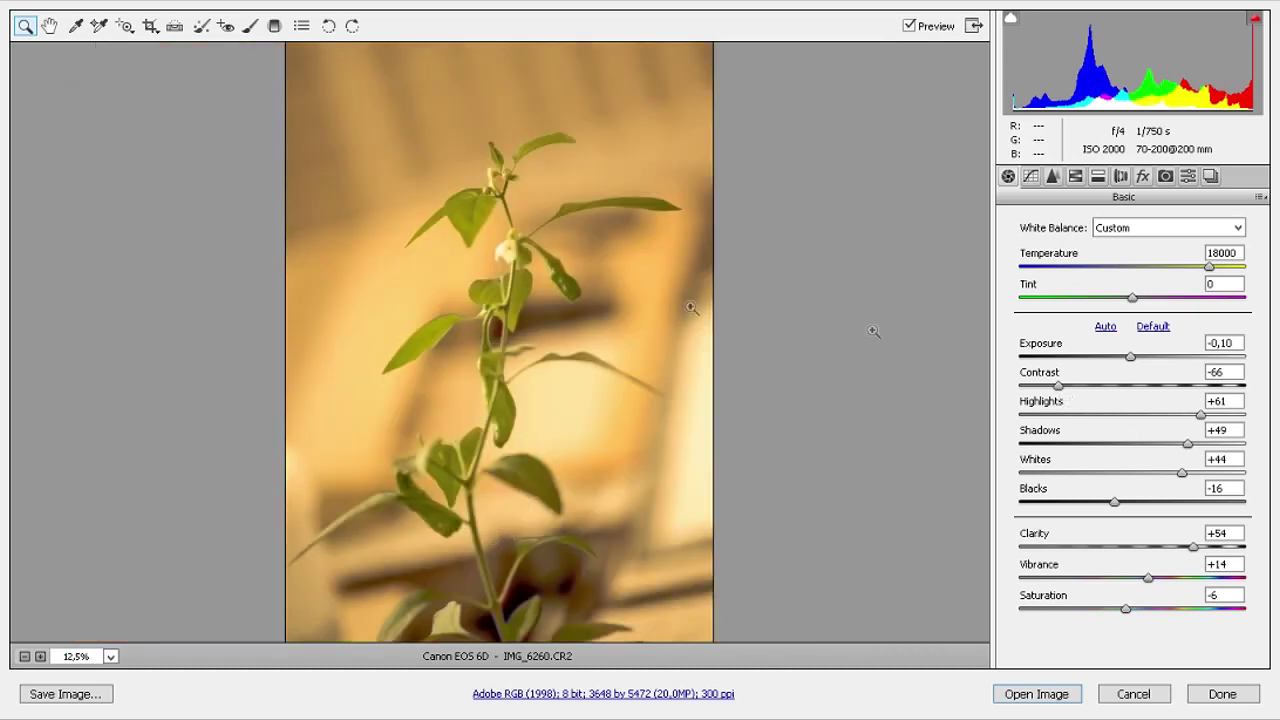
Step: Set clarity to +78 and warm the temperature to 23000
drag(1194, 547, 1277, 553)
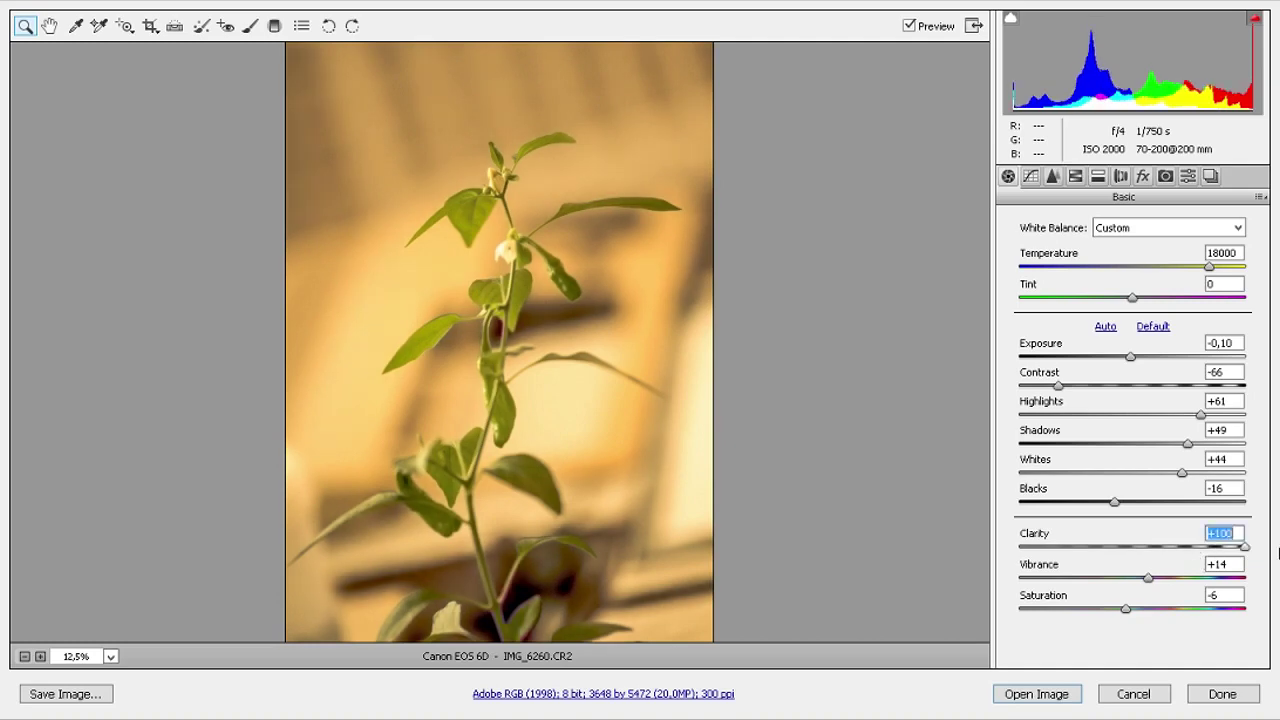
drag(1249, 551, 1219, 549)
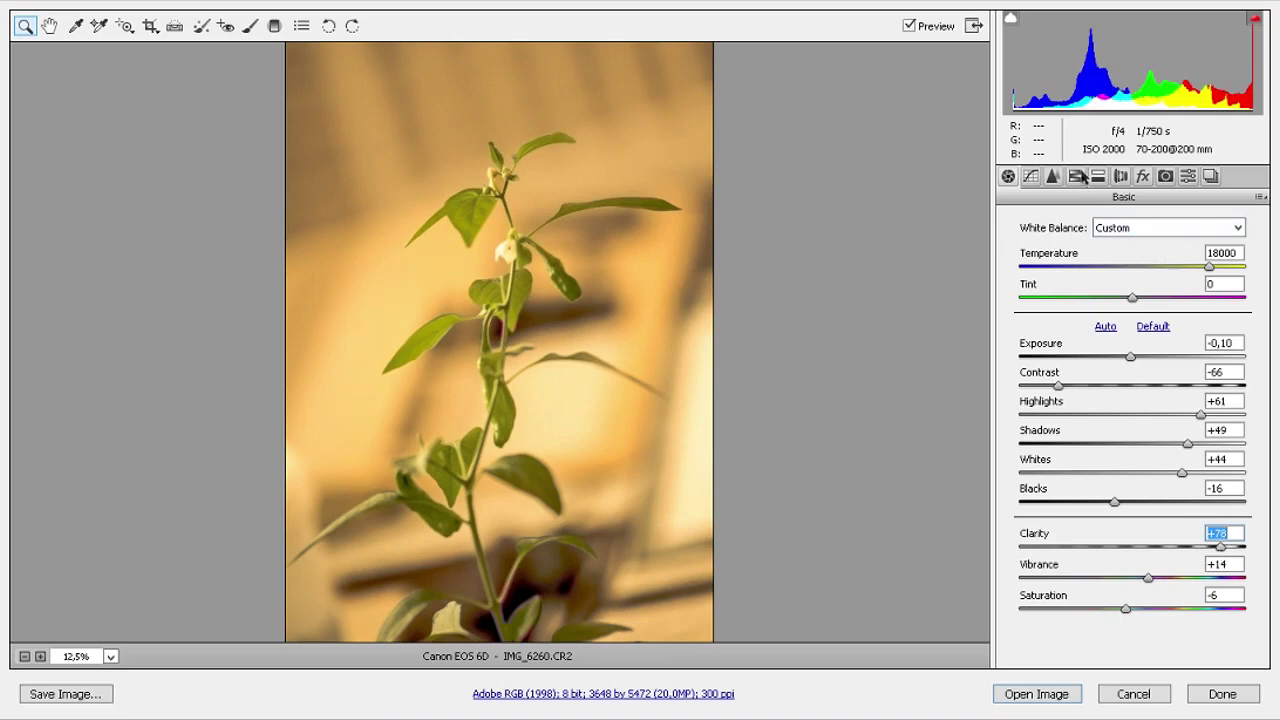
click(1192, 264)
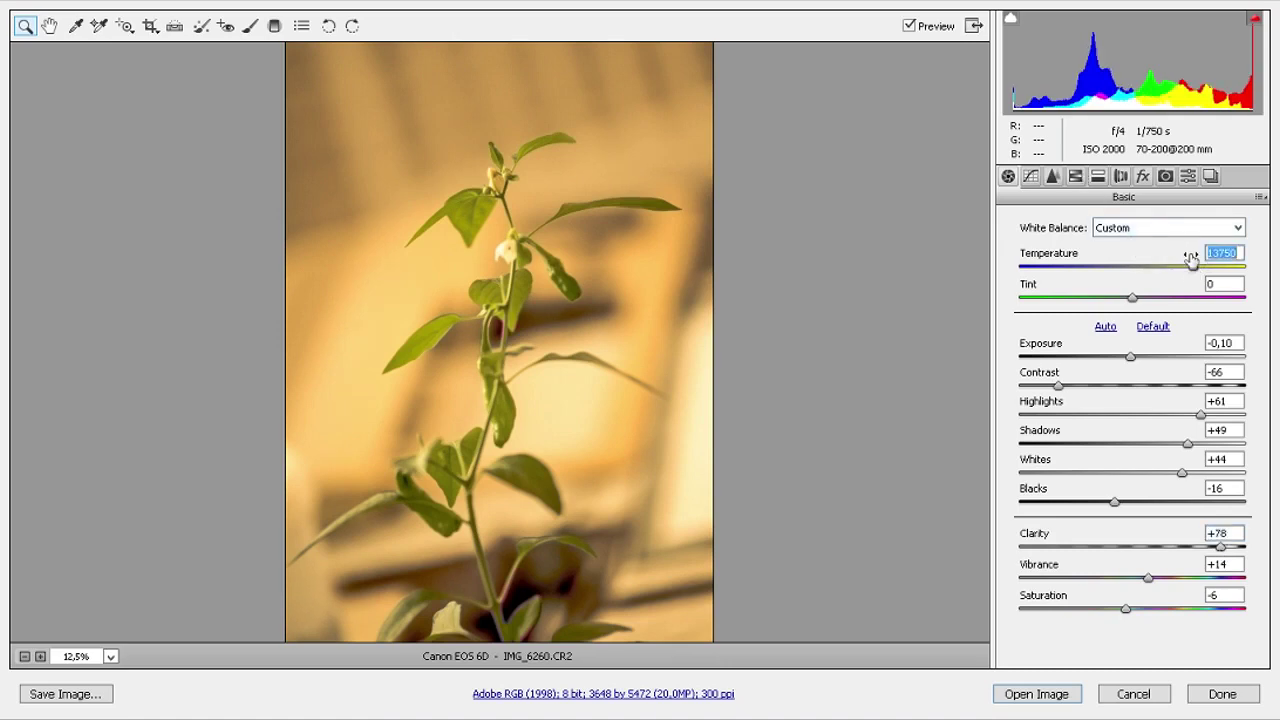
click(1214, 266)
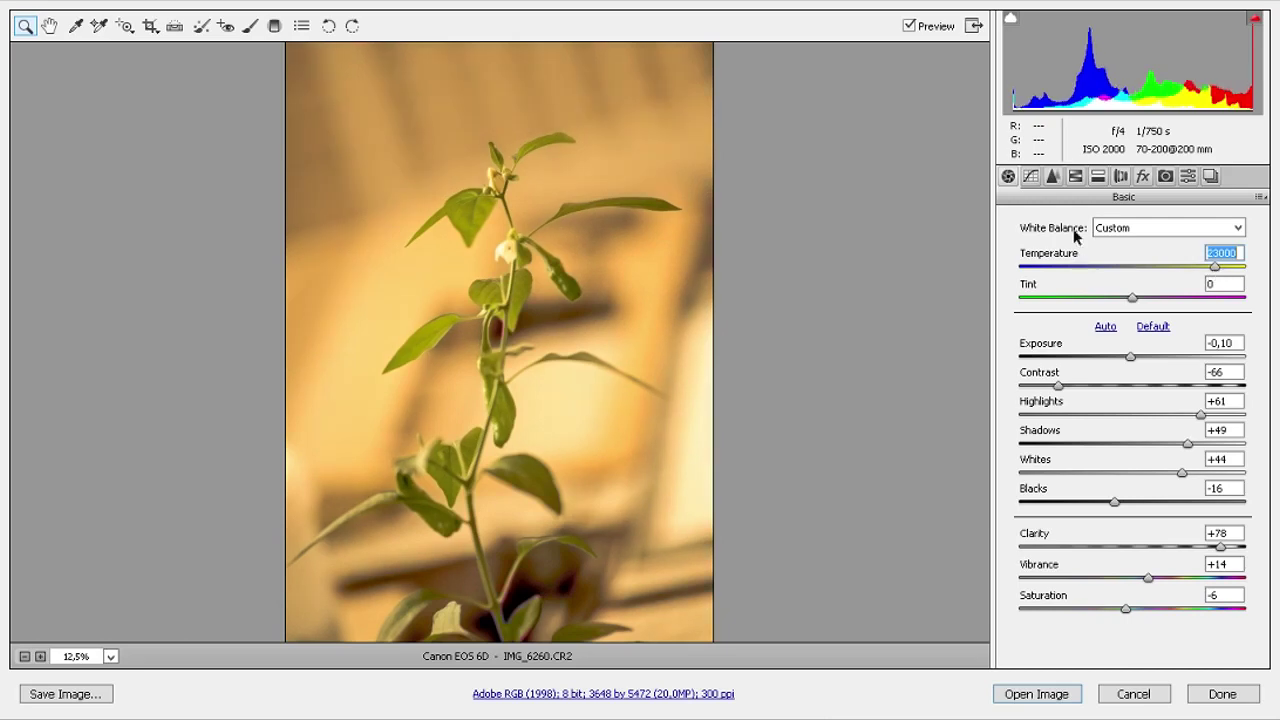
click(1097, 178)
click(1075, 176)
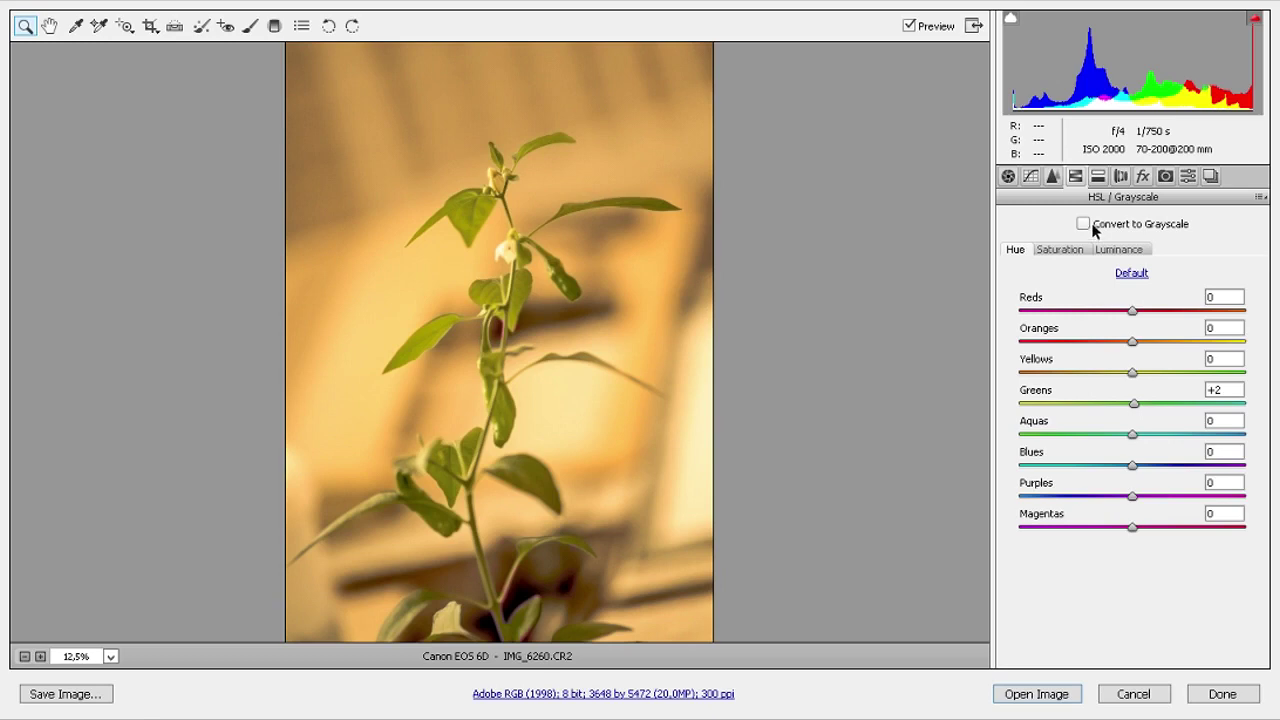
Step: Set the parametric tone curve's Highlights, Lights, Darks and Shadows all to 0
click(1054, 176)
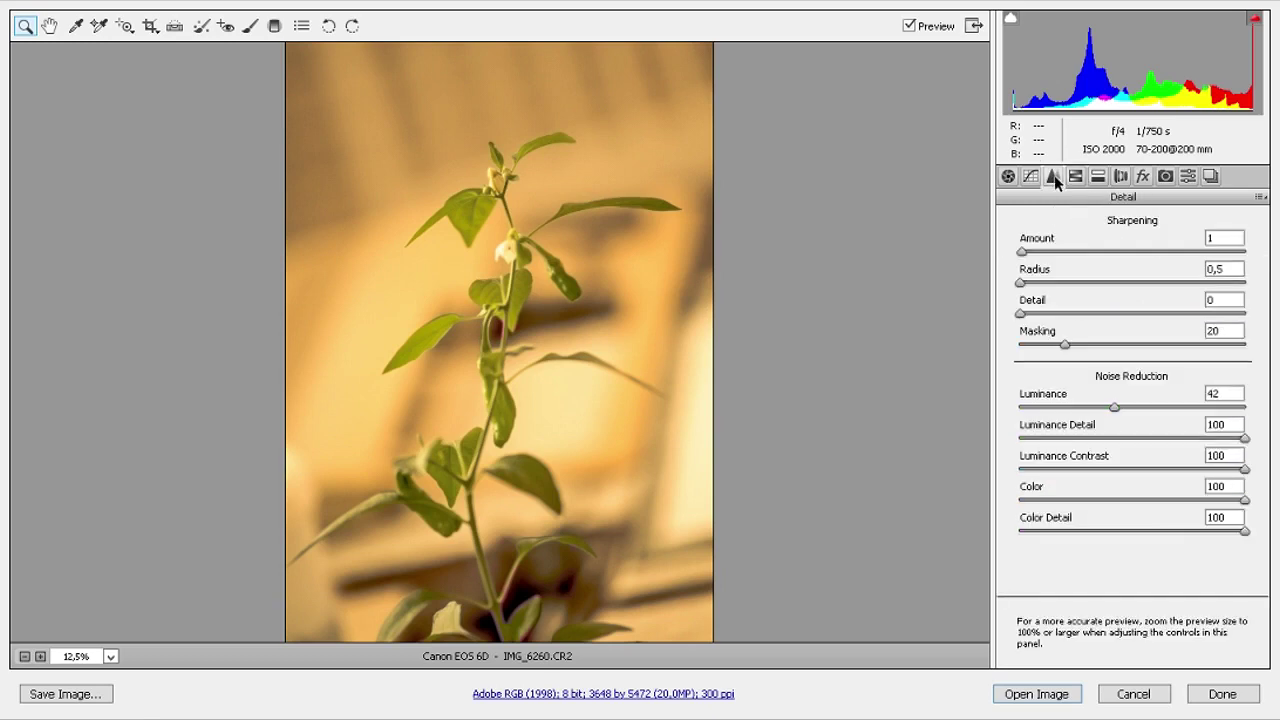
click(1031, 176)
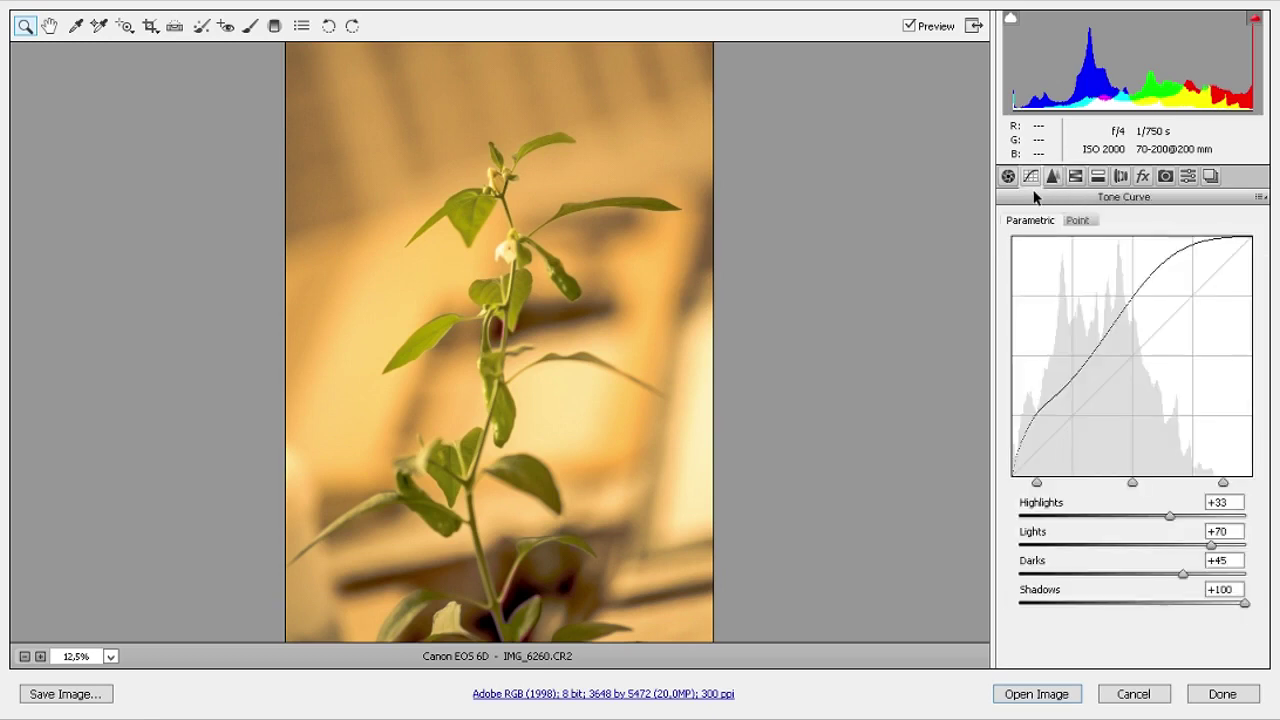
click(1226, 502)
text(0)
key(Tab)
text(0)
key(Tab)
text(0)
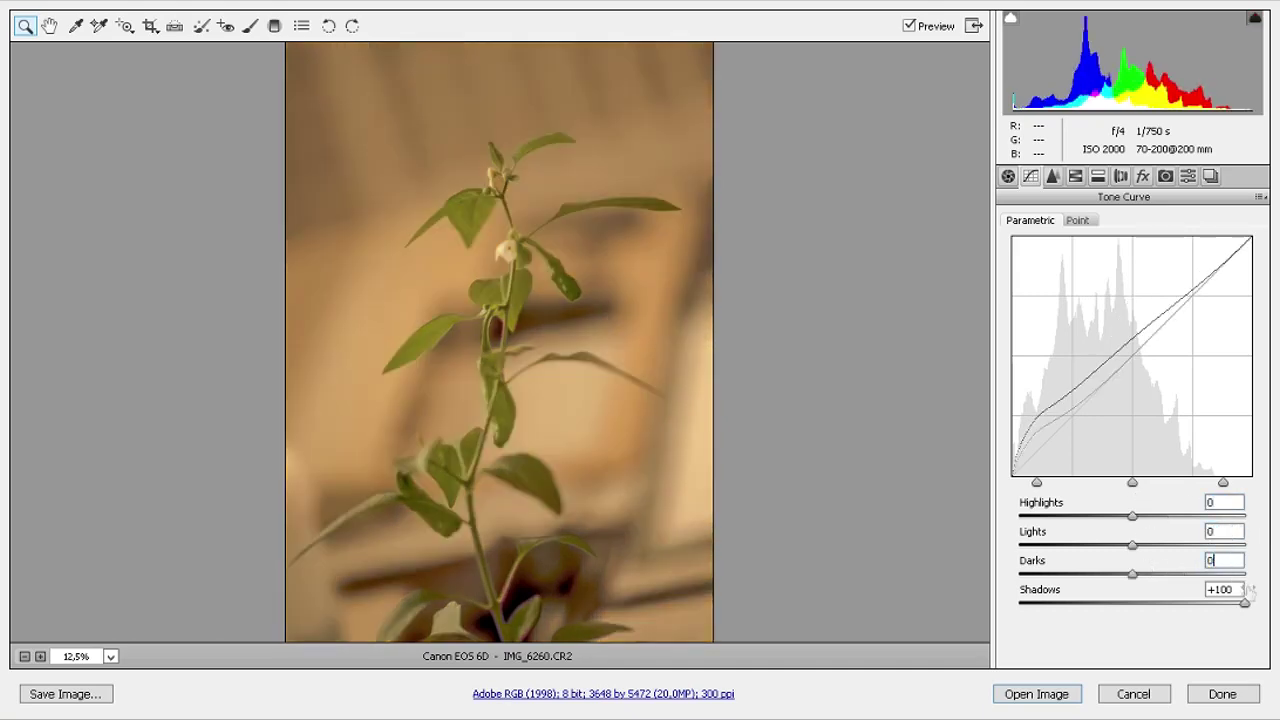
key(Tab)
text(0)
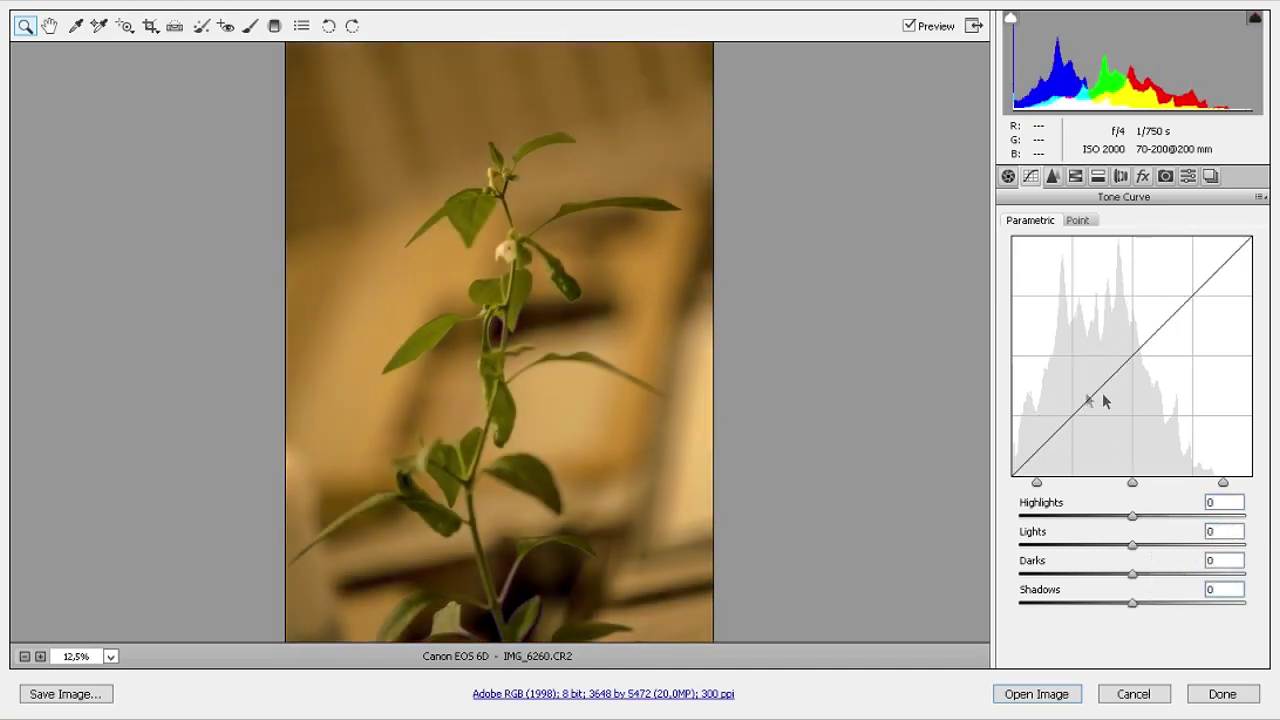
click(1008, 176)
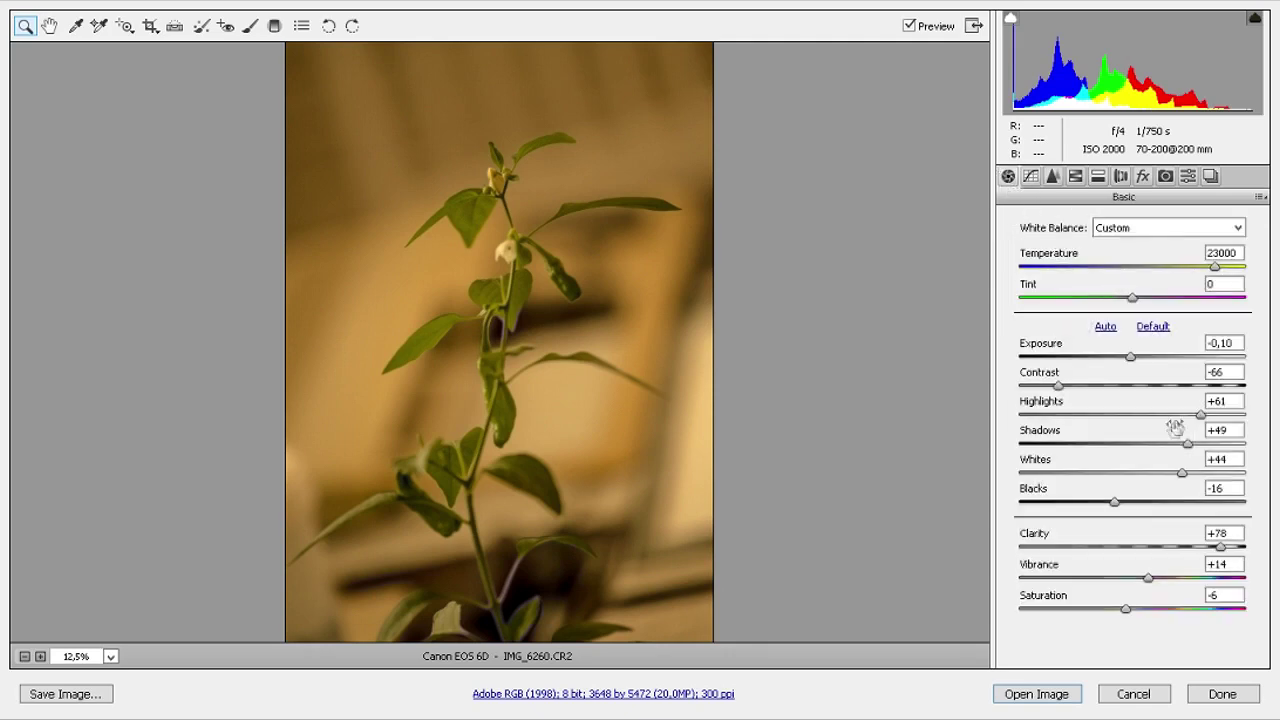
Step: Brighten exposure to +1,25 and ease clarity to +69, zoomed to 25%
click(1135, 358)
drag(1136, 356, 1161, 356)
click(511, 352)
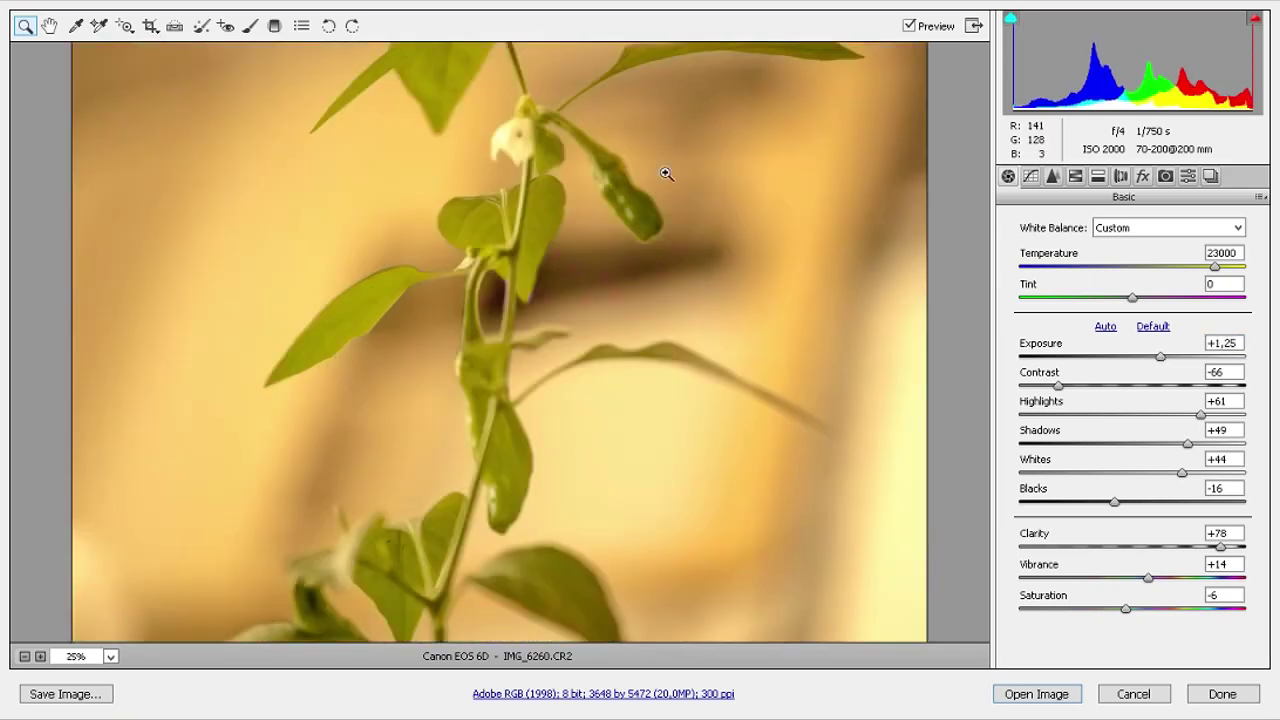
drag(1220, 547, 1211, 548)
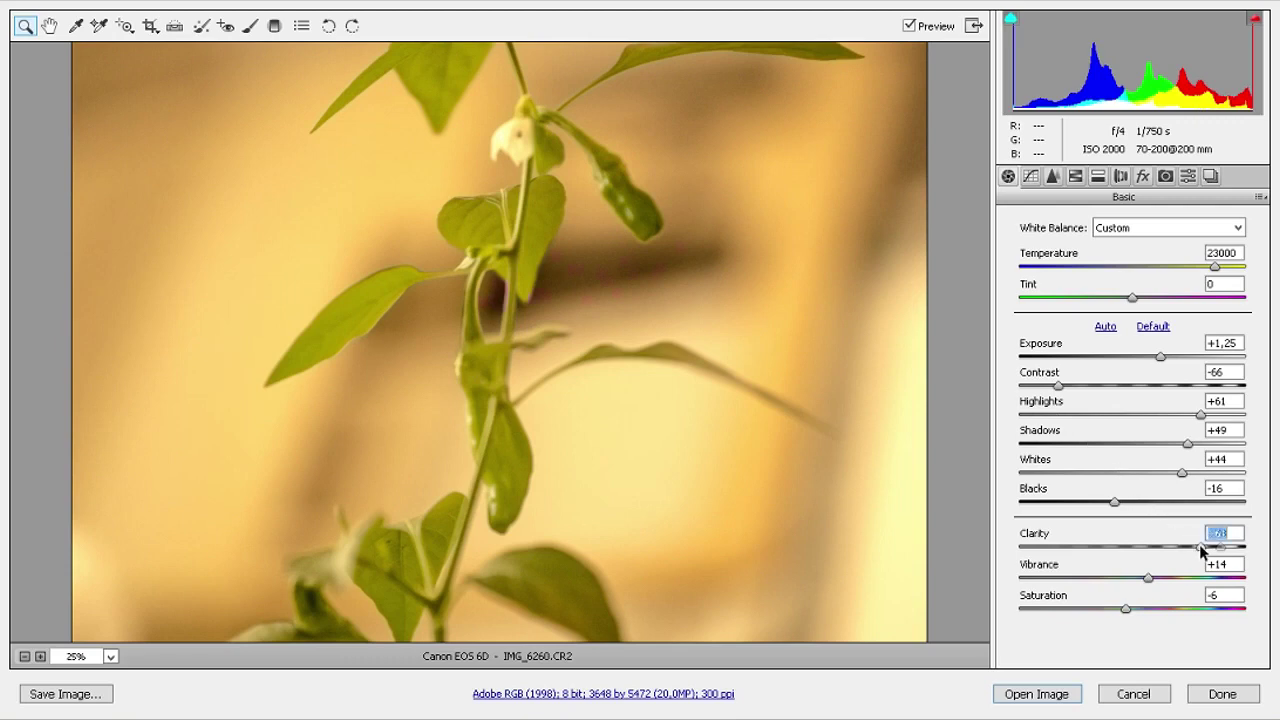
Step: Deepen blacks to -26 and soften contrast to -49
drag(1114, 501, 1093, 503)
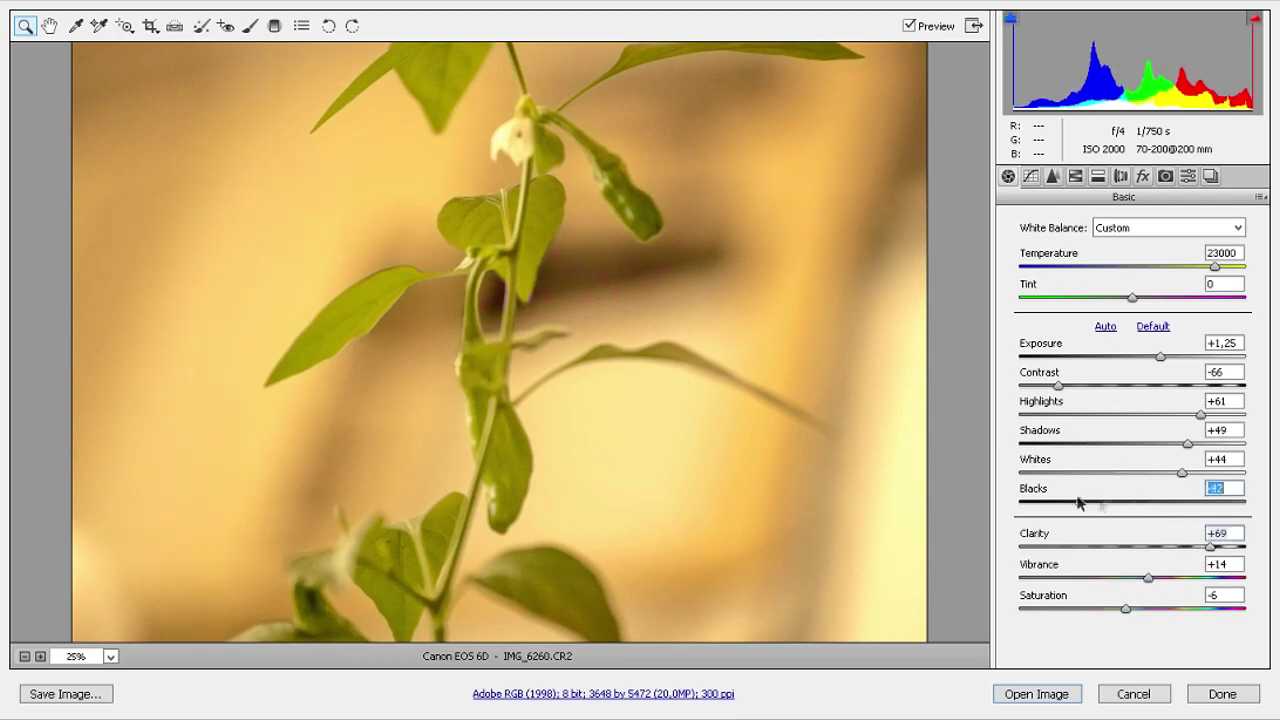
text(-11)
key(Return)
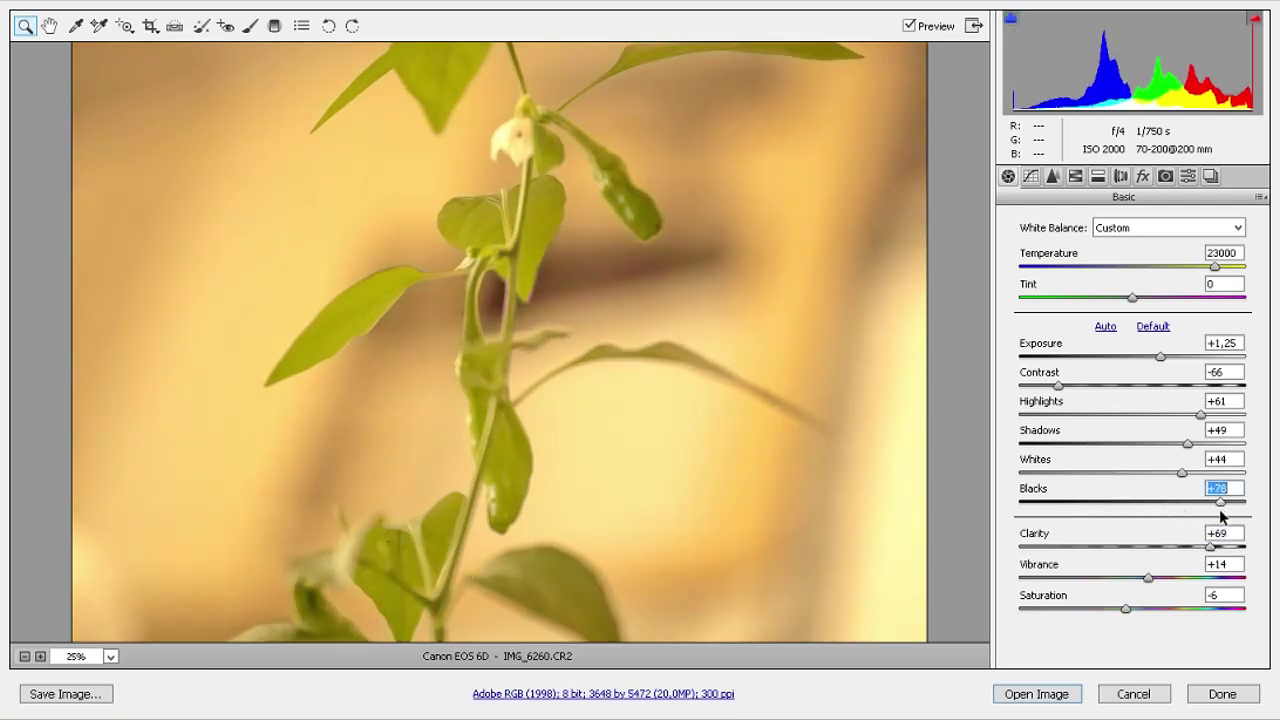
drag(1119, 502, 1103, 503)
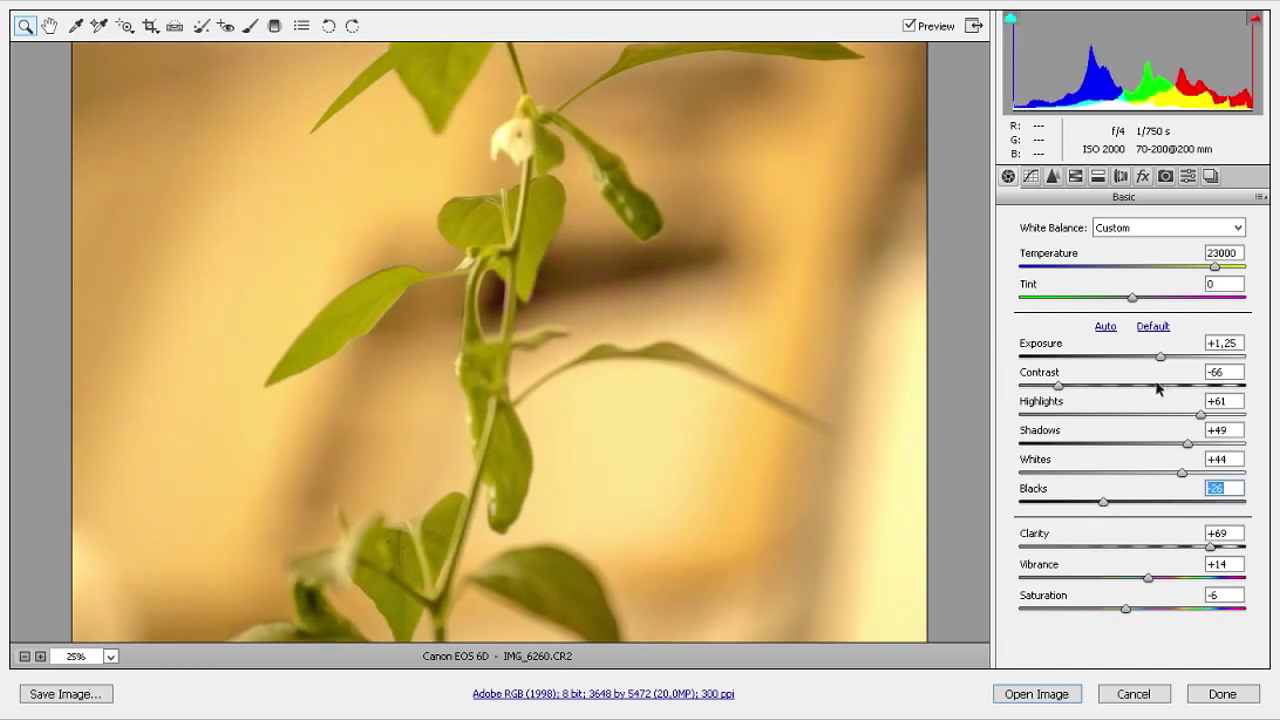
click(1078, 386)
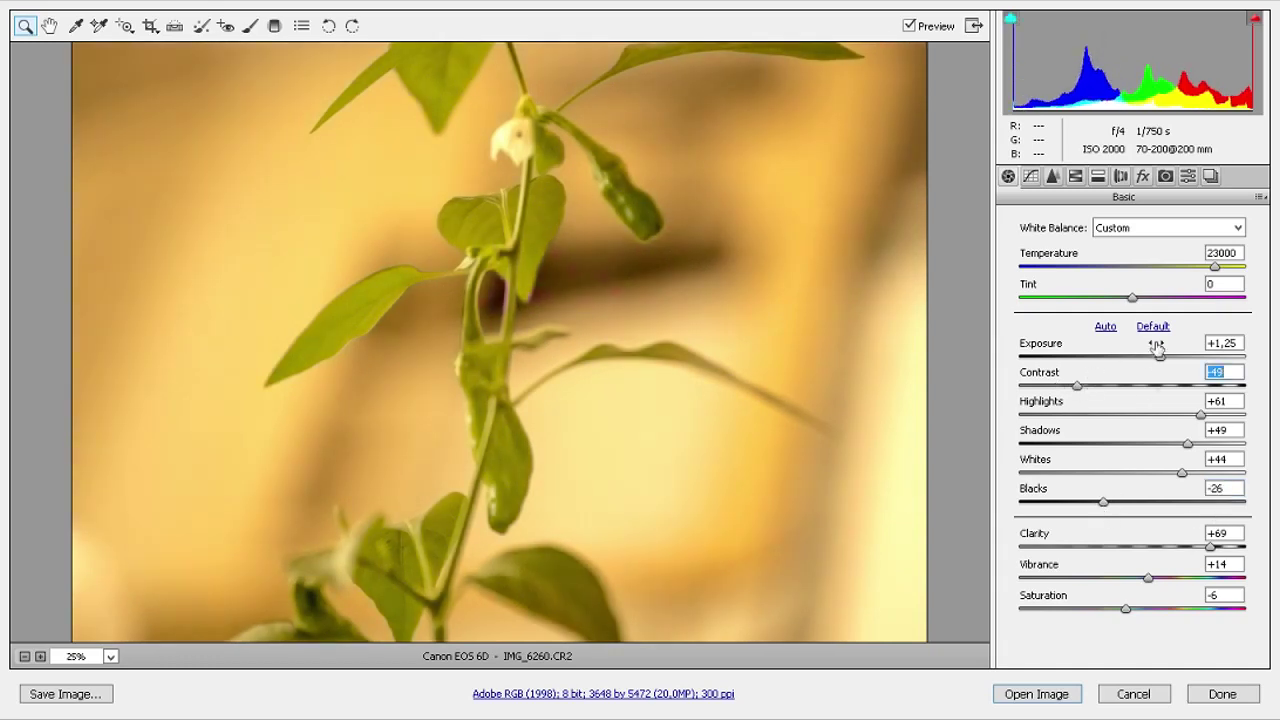
click(1077, 180)
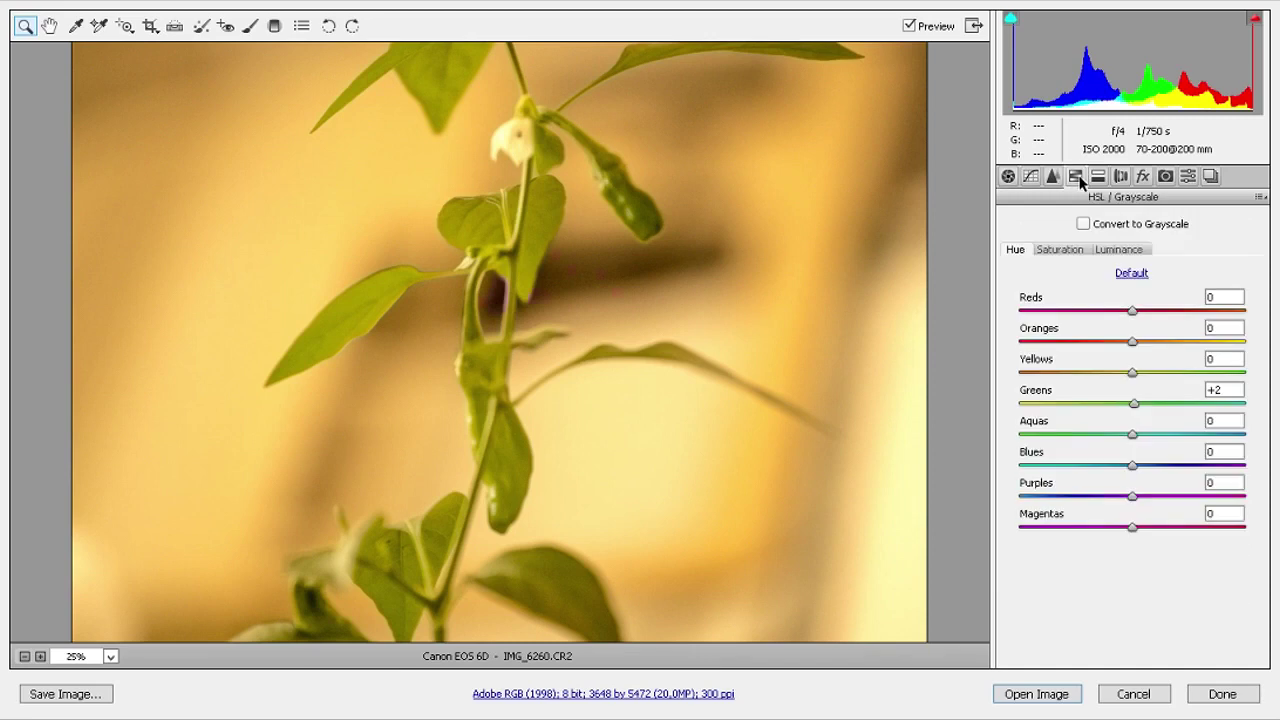
Step: Reset the HSL green hue to 0 and fit the photo in view
click(1130, 274)
right_click(866, 257)
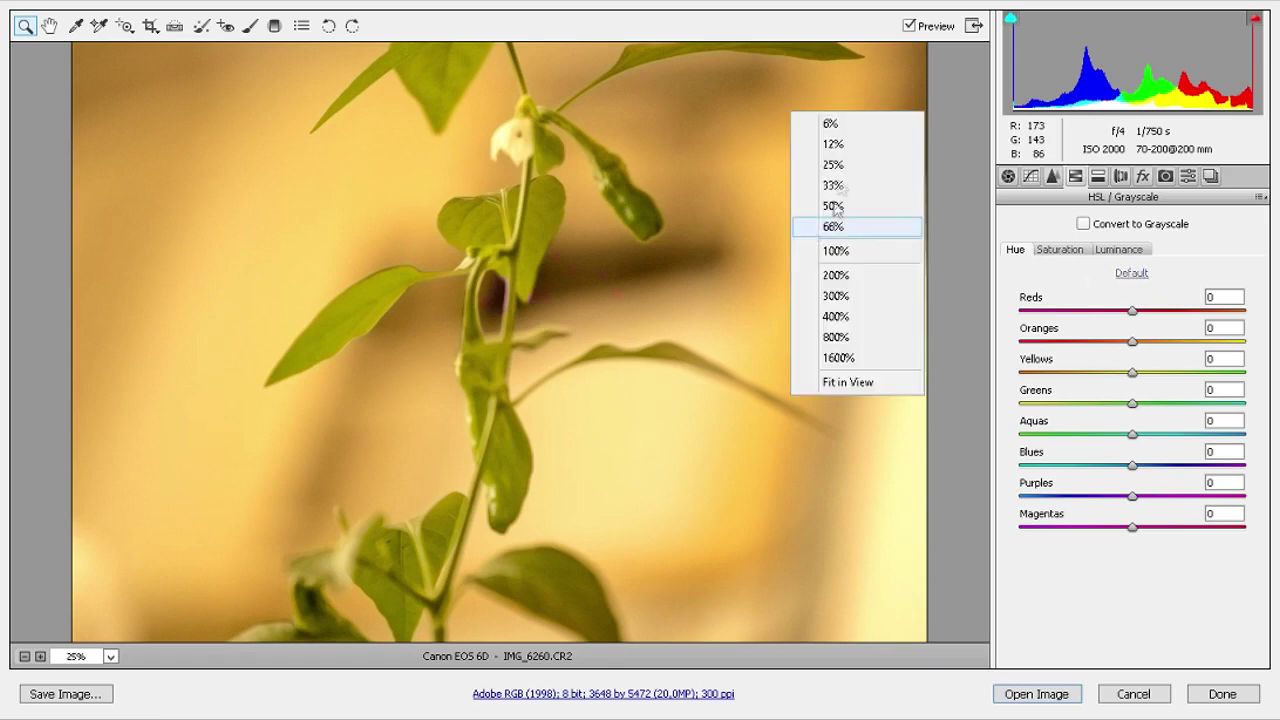
click(841, 146)
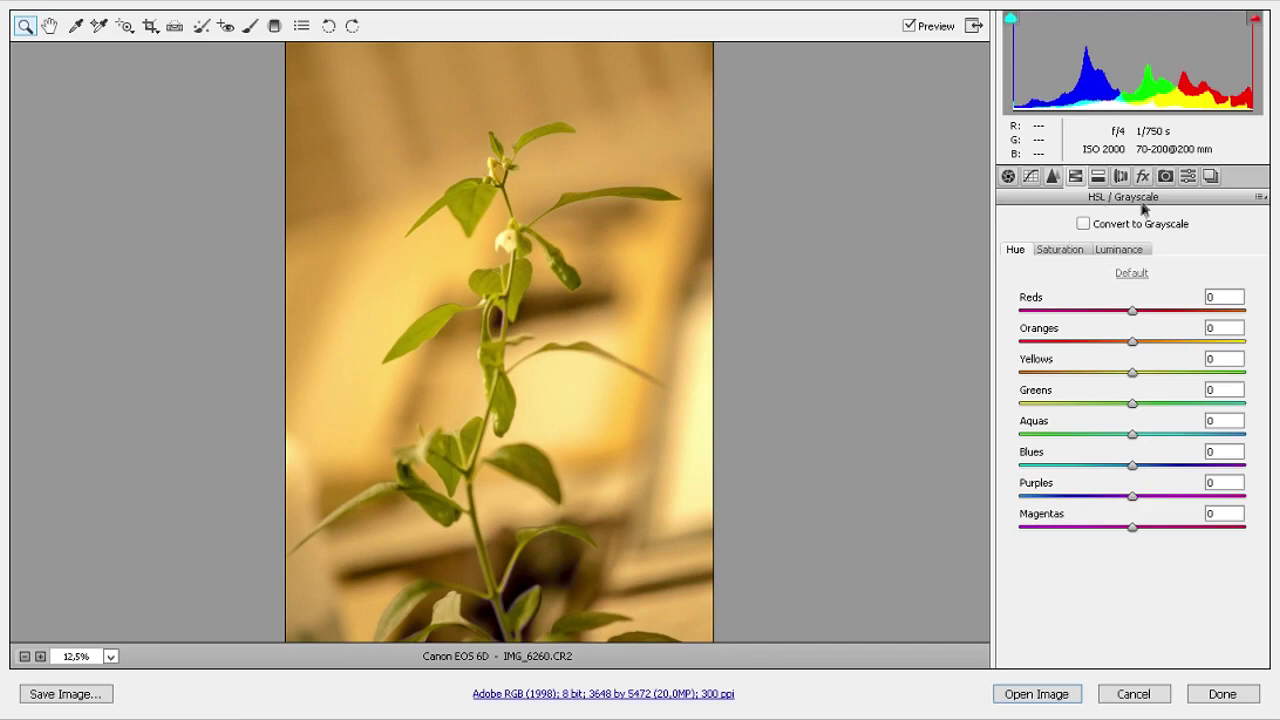
Step: Try a grayscale conversion with Default and Auto mixes, then return the photo to colour
click(1117, 228)
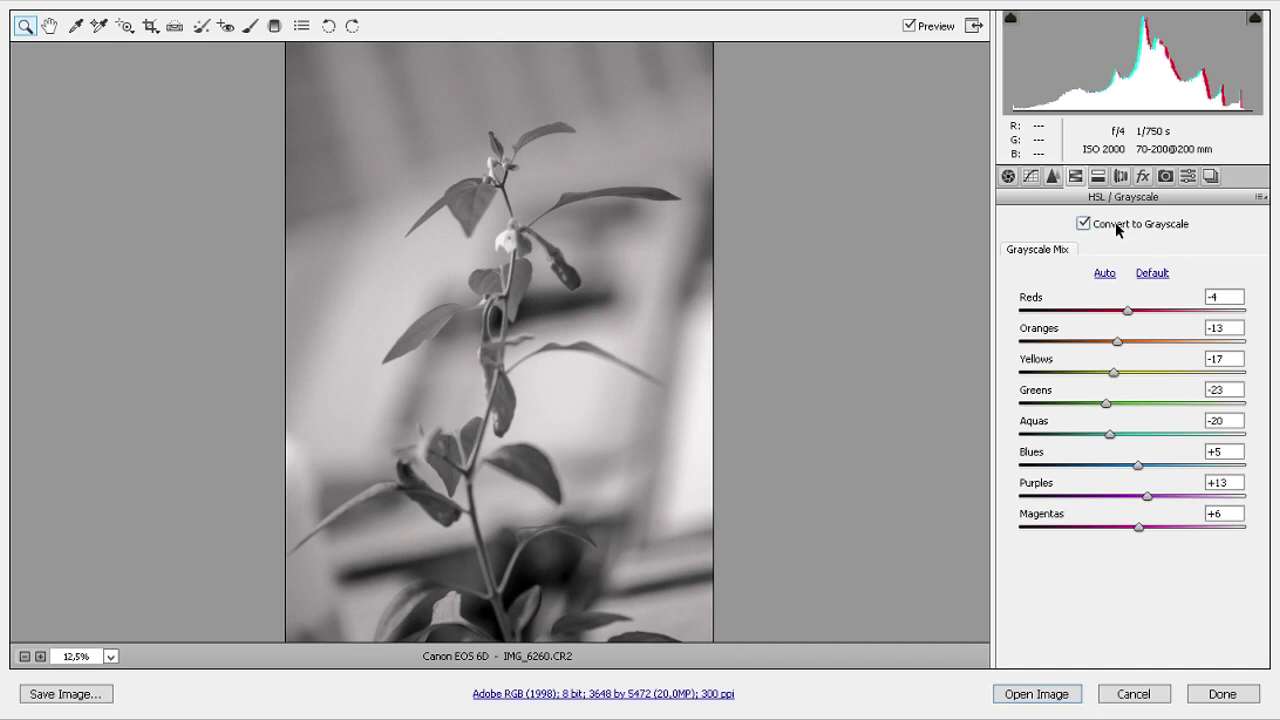
click(1153, 275)
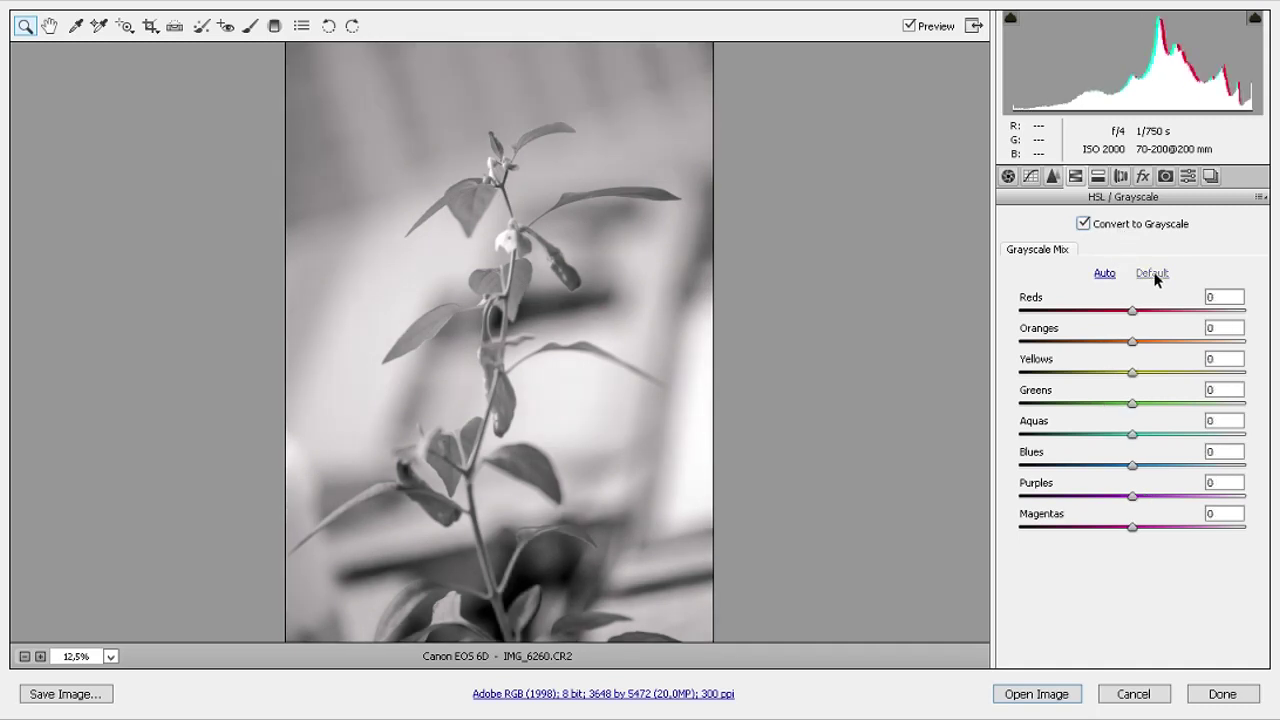
click(1104, 273)
drag(1143, 311, 1098, 307)
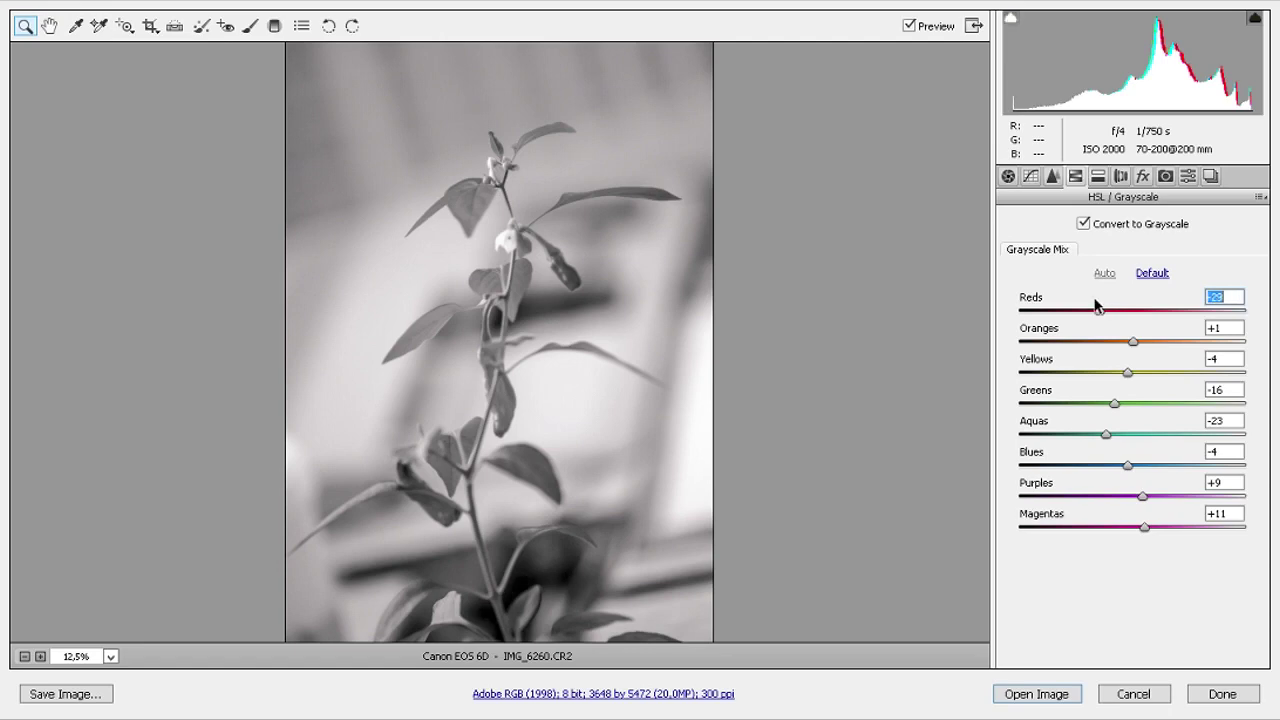
click(1152, 273)
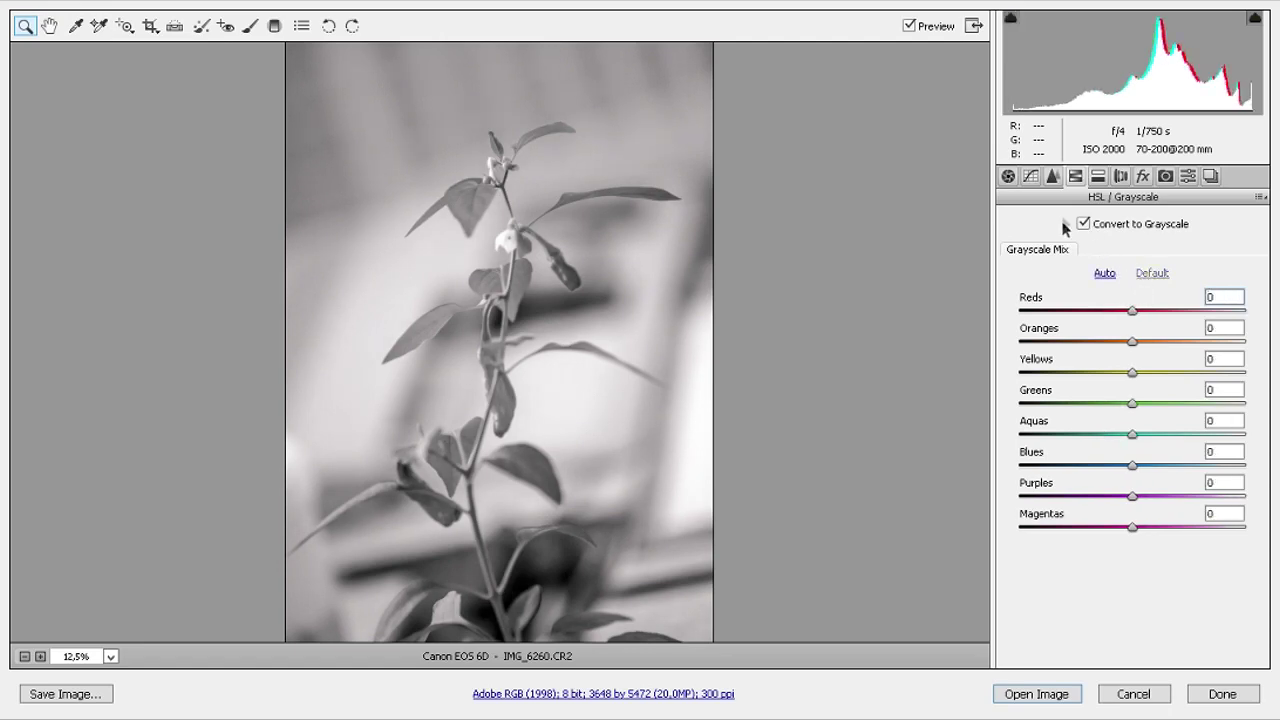
click(1084, 224)
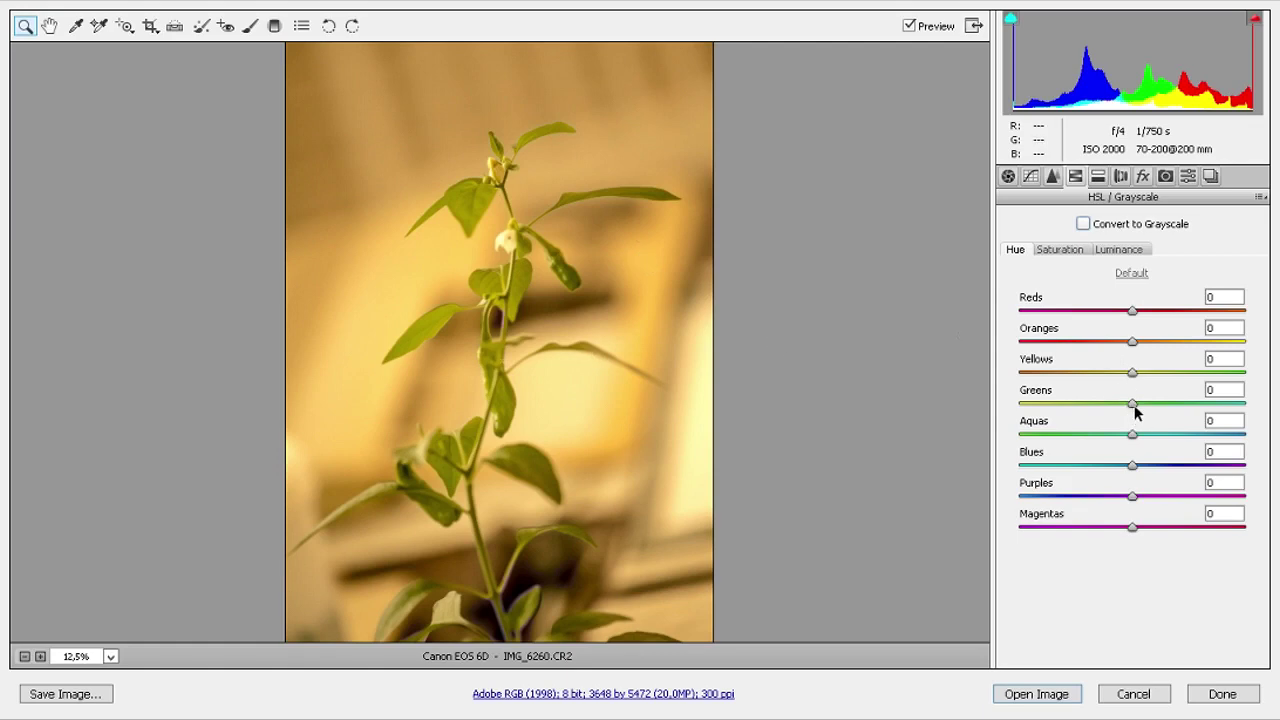
Step: Set the Greens hue to -3 and Yellows hue to -2, and raise the Blues hue slightly
mouse_move(1133, 403)
mouse_down()
mouse_move(1270, 405)
mouse_move(996, 437)
mouse_up()
mouse_move(994, 423)
mouse_down()
mouse_move(1128, 403)
mouse_move(1277, 407)
mouse_up()
mouse_move(1277, 410)
mouse_down()
mouse_move(1200, 442)
mouse_move(1138, 446)
mouse_move(1133, 428)
mouse_up()
mouse_move(1131, 375)
mouse_down()
mouse_move(1278, 378)
mouse_move(946, 371)
mouse_move(1046, 396)
mouse_move(1128, 395)
mouse_up()
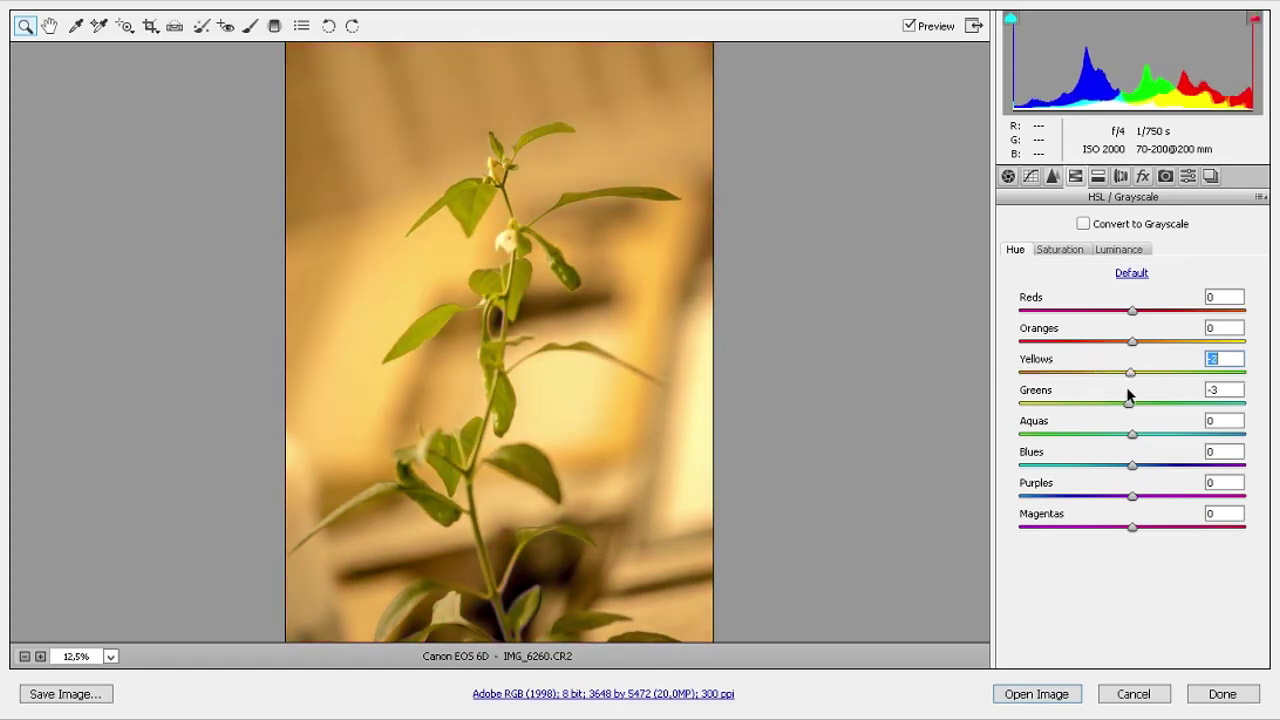
mouse_move(1127, 467)
mouse_down()
mouse_move(1278, 475)
mouse_move(1089, 480)
mouse_move(1174, 477)
mouse_move(1133, 485)
mouse_up()
Step: Try red, orange and yellow saturation levels, leaving the yellows at a mild boost
click(1057, 249)
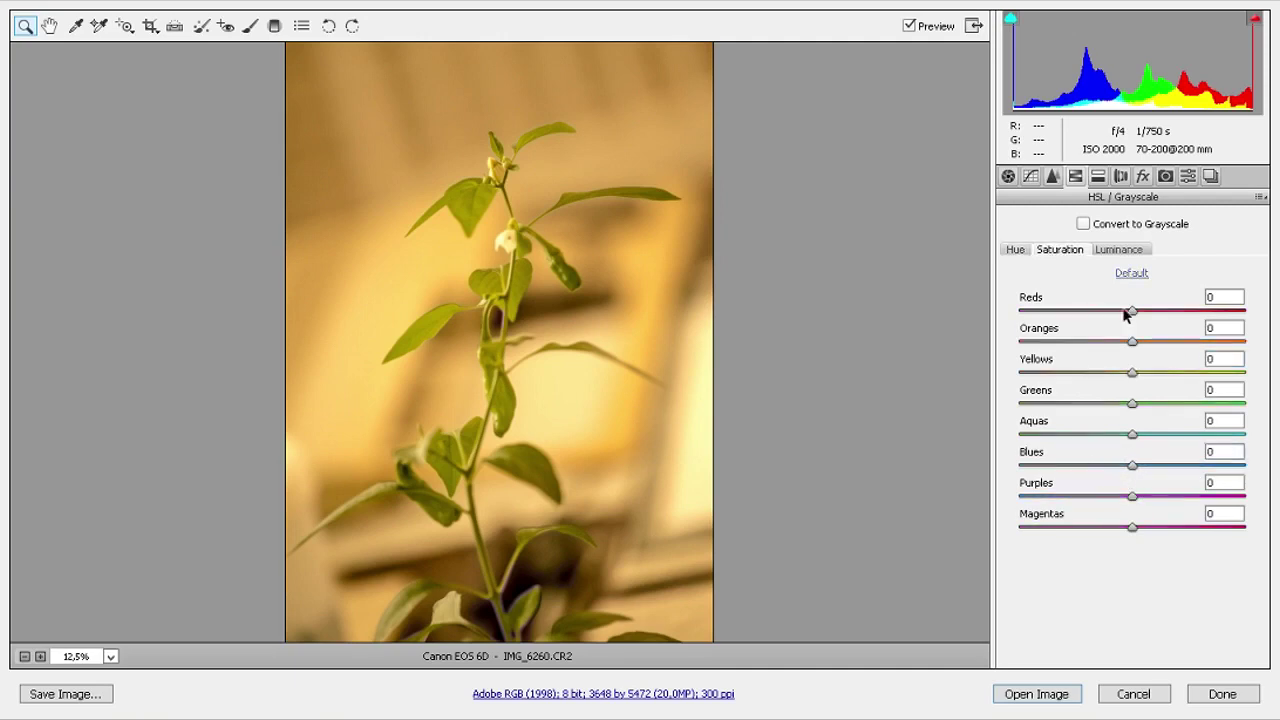
drag(1134, 314, 1278, 314)
drag(1263, 314, 990, 326)
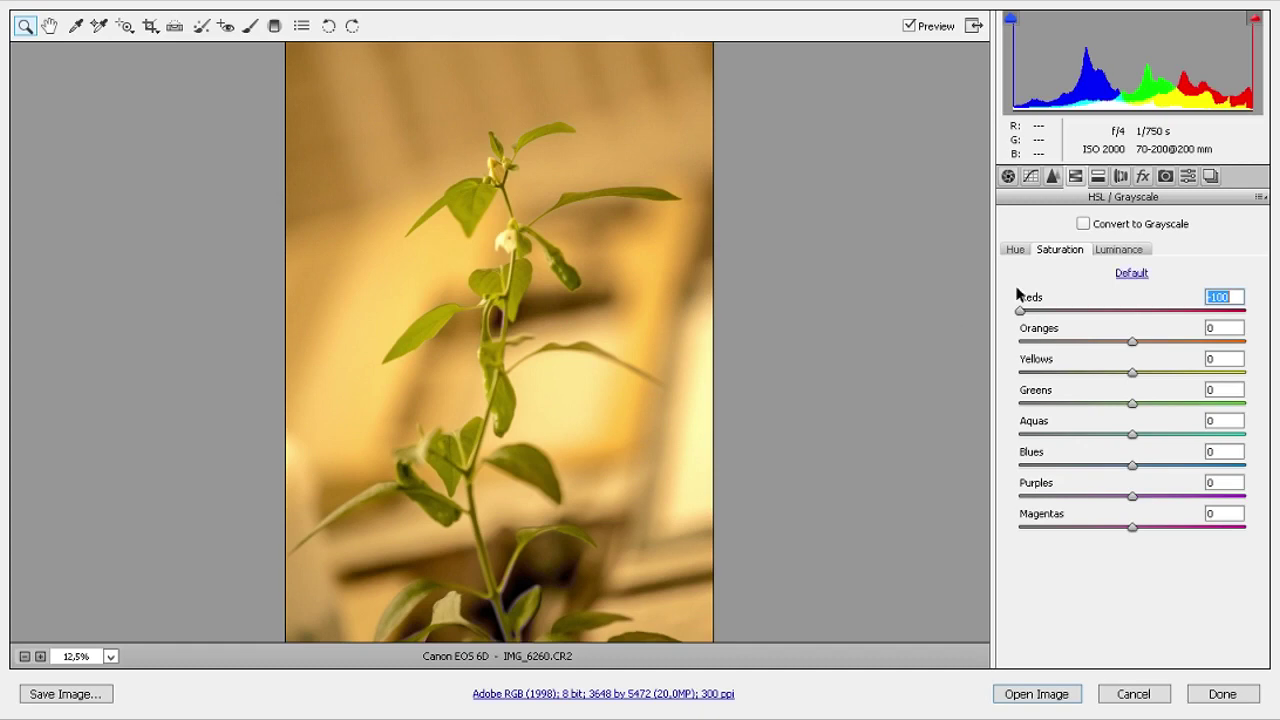
click(1132, 342)
mouse_move(1132, 343)
mouse_down()
mouse_move(1250, 347)
mouse_move(1006, 343)
mouse_up()
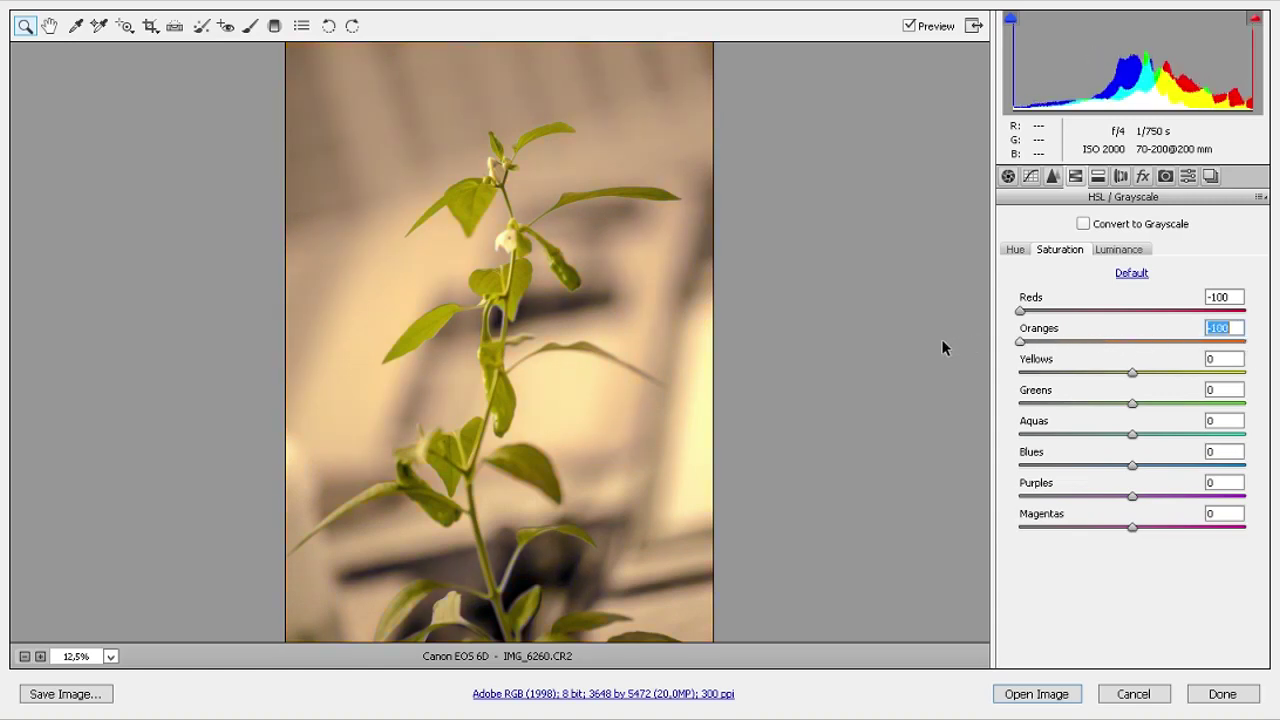
drag(1021, 343, 1053, 344)
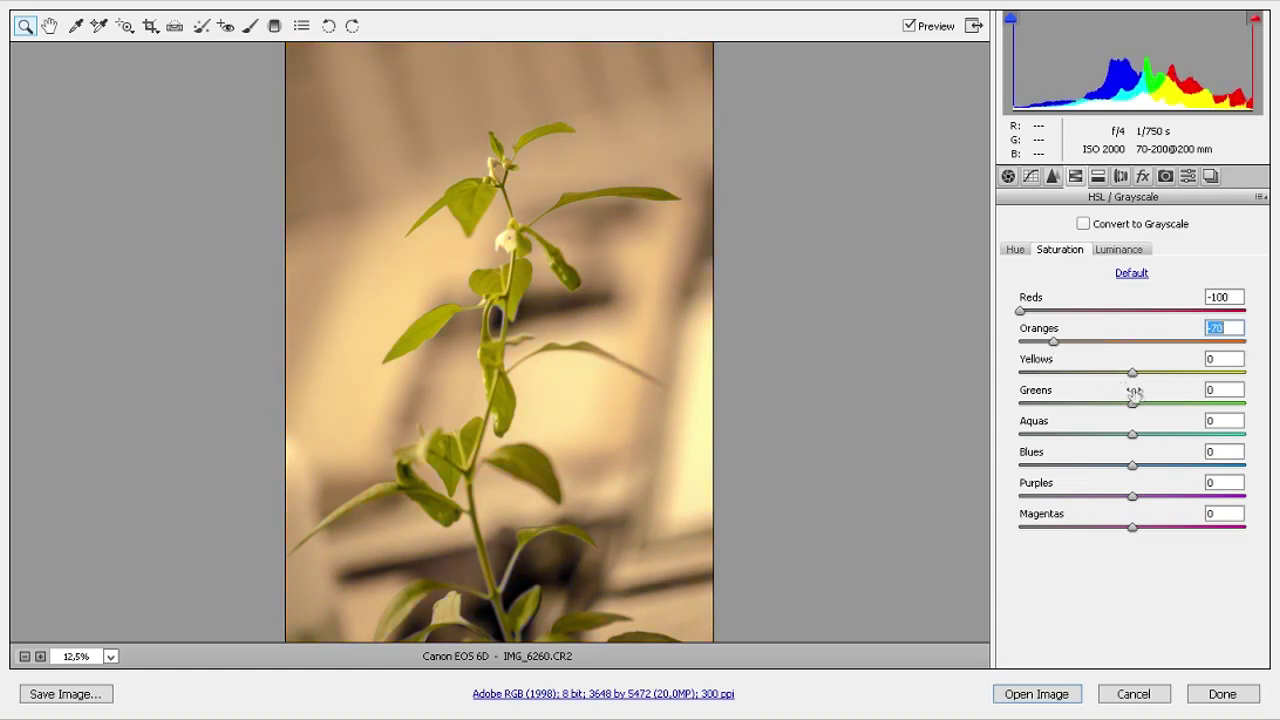
drag(1131, 373, 1262, 376)
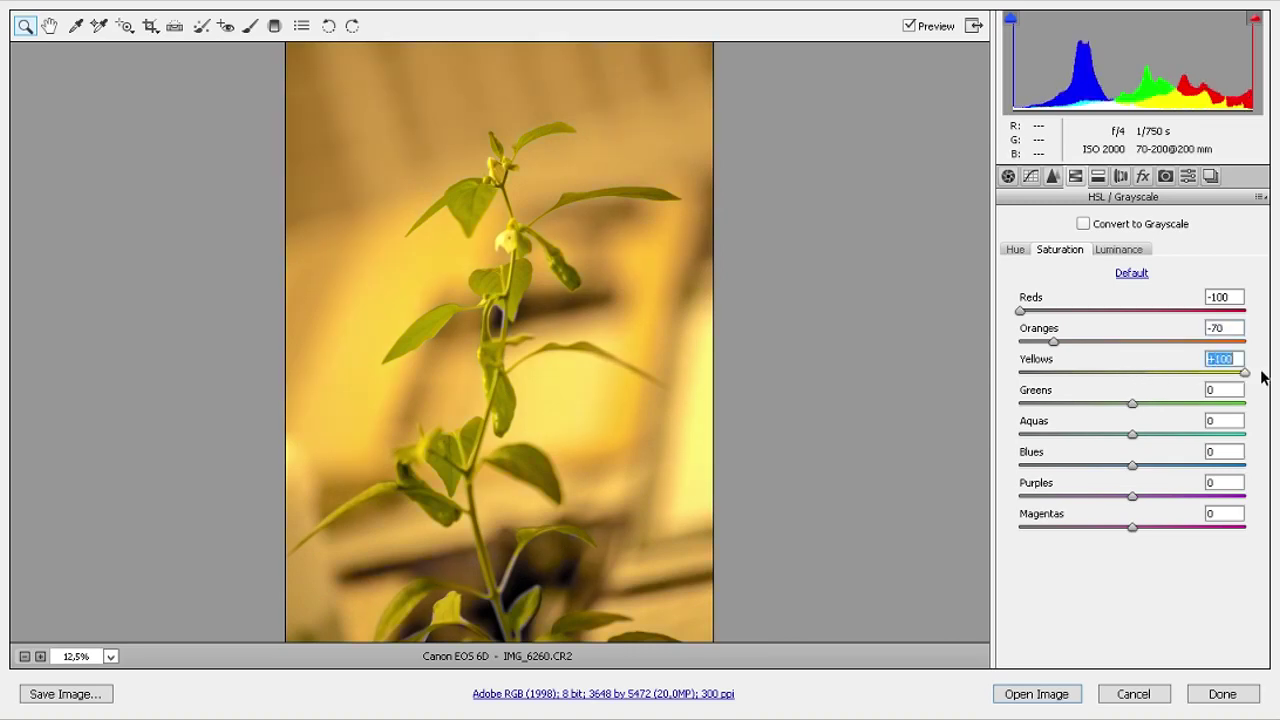
drag(1057, 374, 1152, 373)
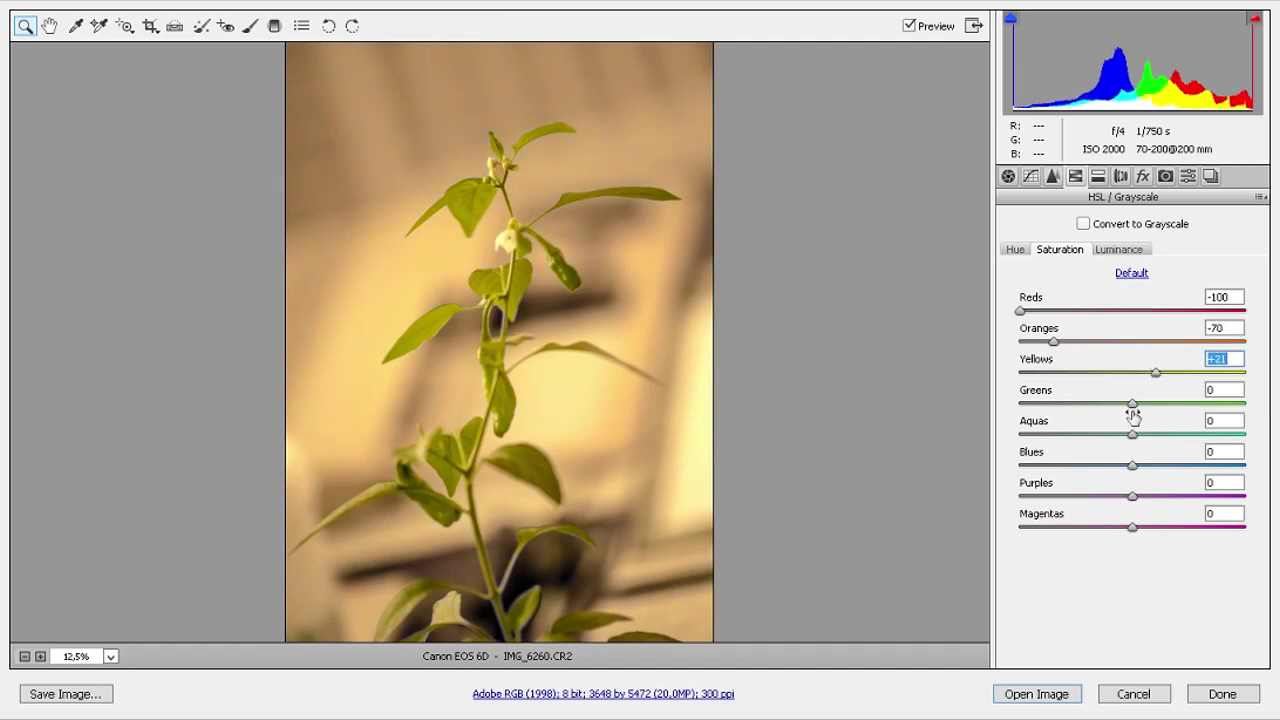
Step: Return green saturation to 0 and set oranges to -41 and reds to -20
drag(1131, 404, 1278, 415)
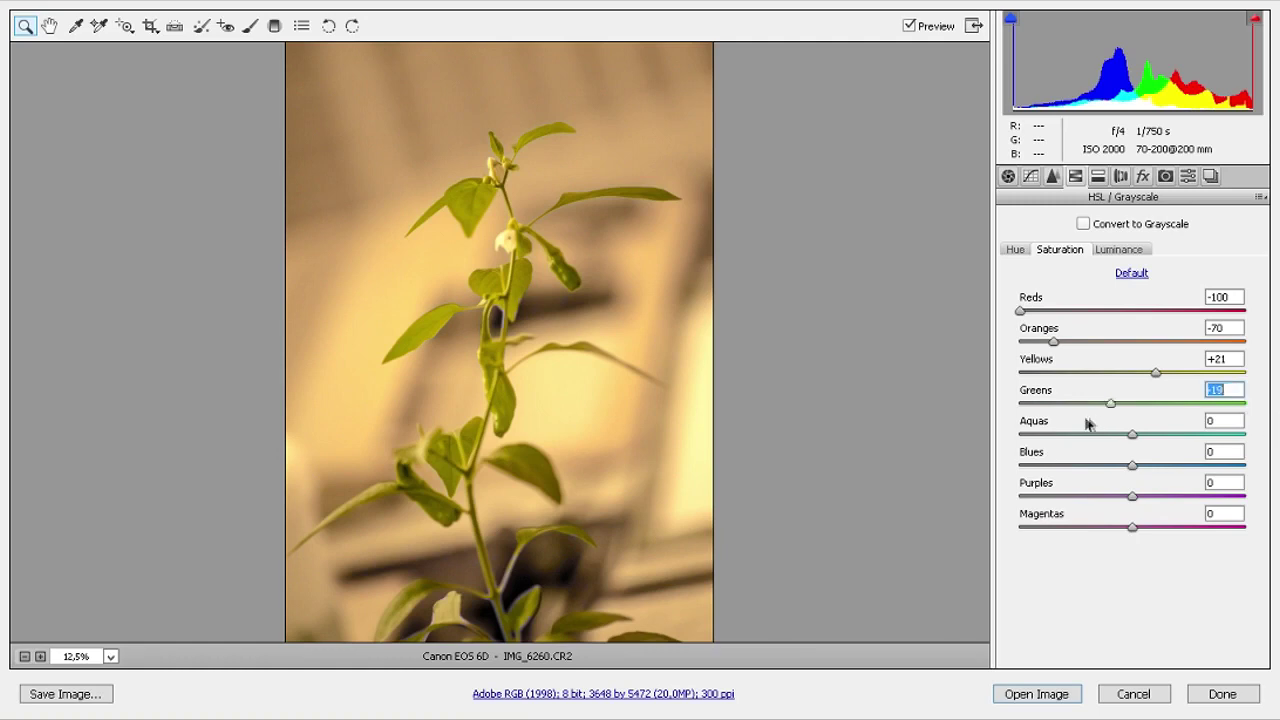
text(10)
key(Return)
key(Down)
key(Down)
key(Down)
key(Down)
key(Down)
drag(1052, 342, 1257, 340)
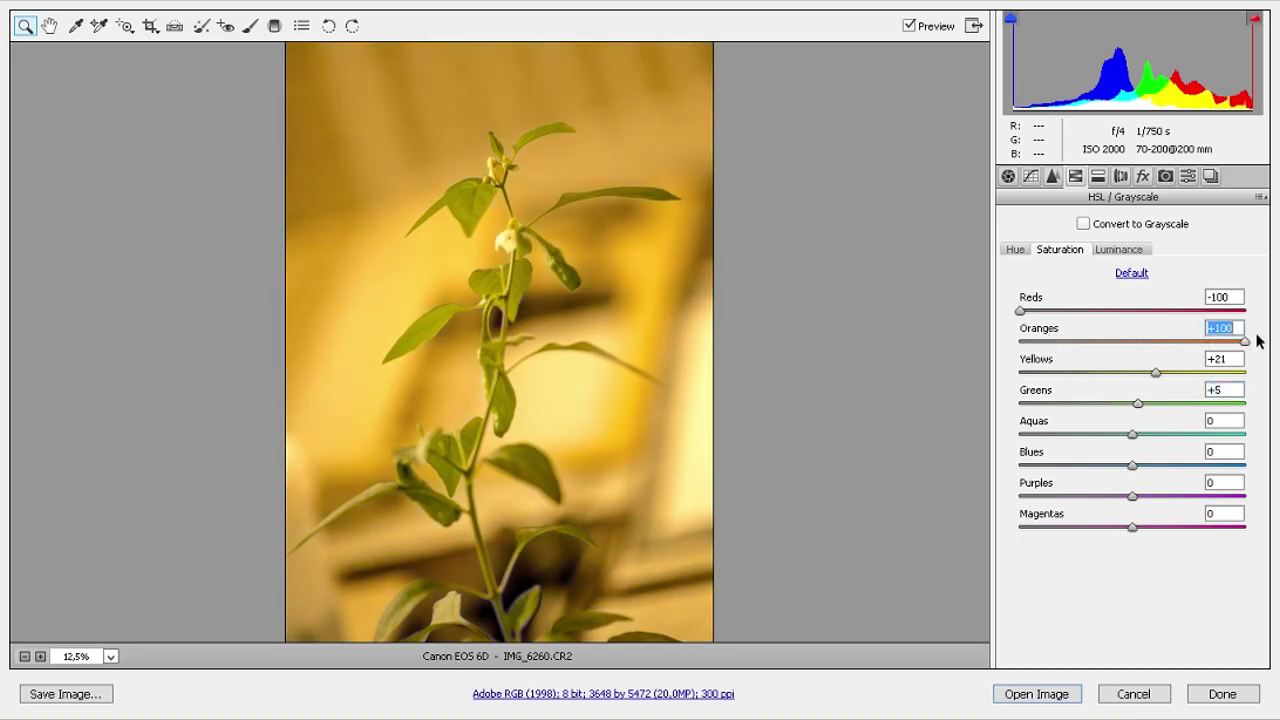
double_click(1137, 403)
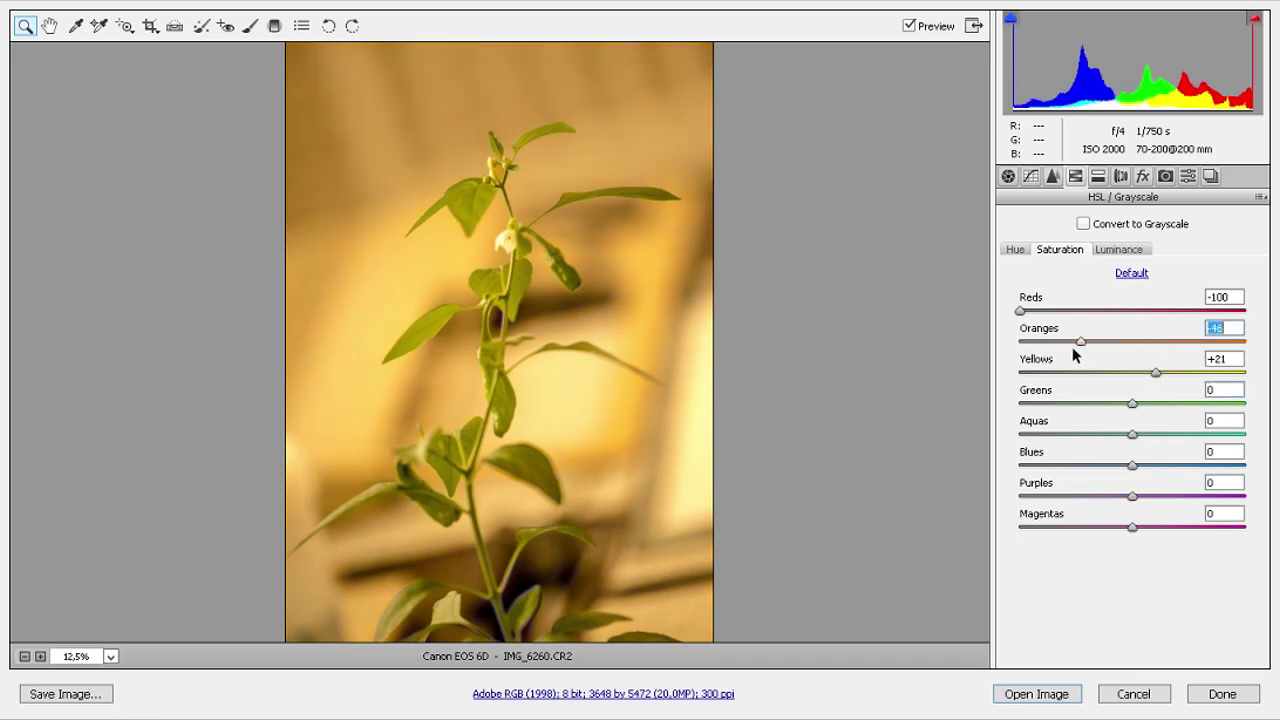
drag(1131, 341, 1086, 342)
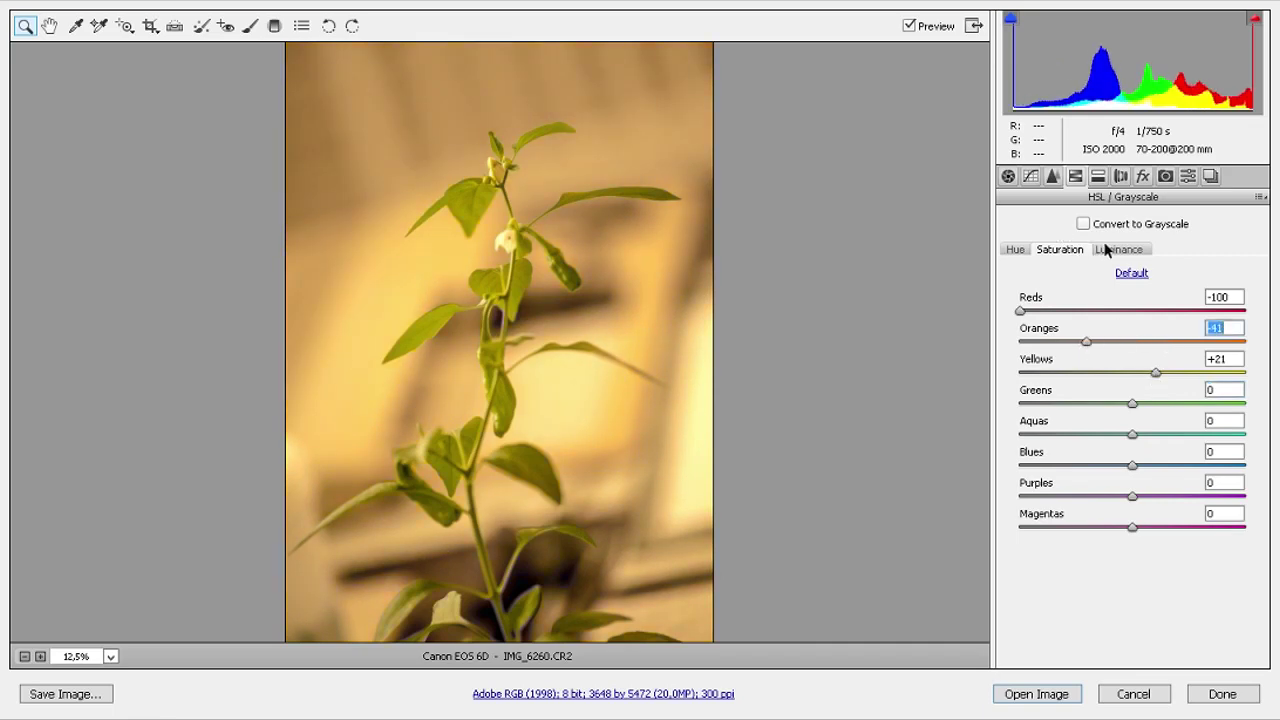
key(Down)
key(Down)
click(1109, 311)
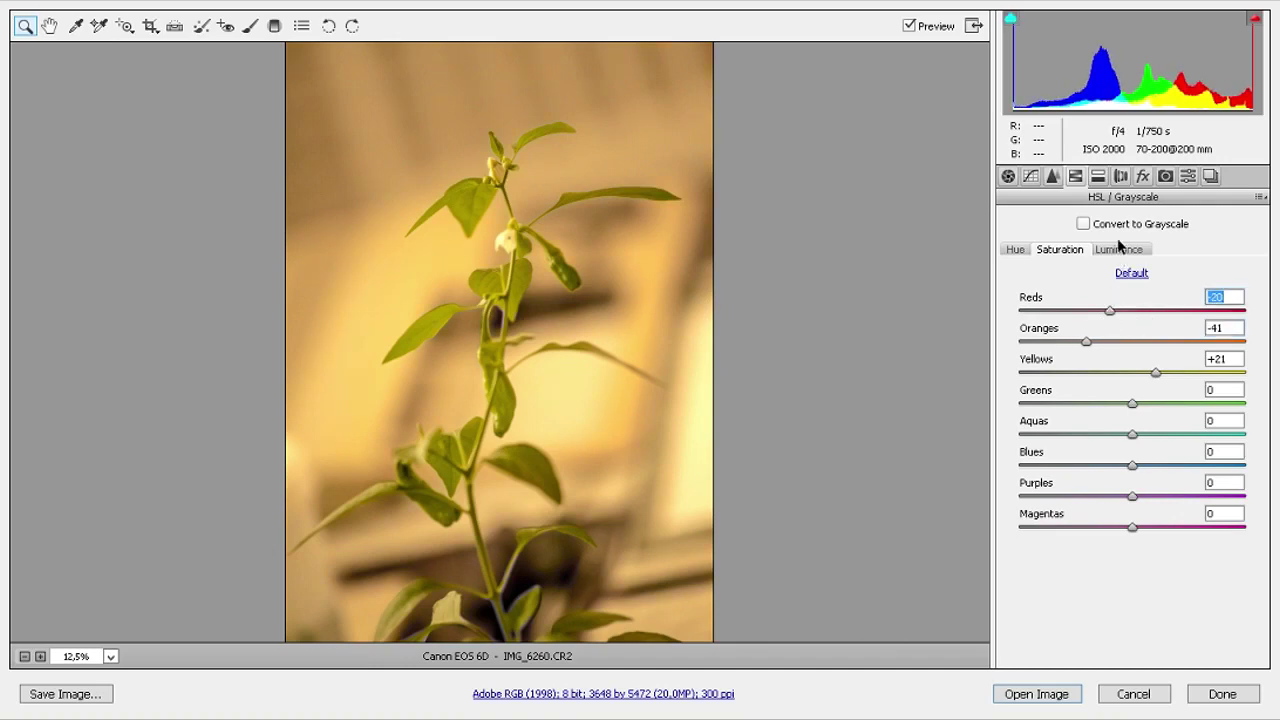
click(1114, 254)
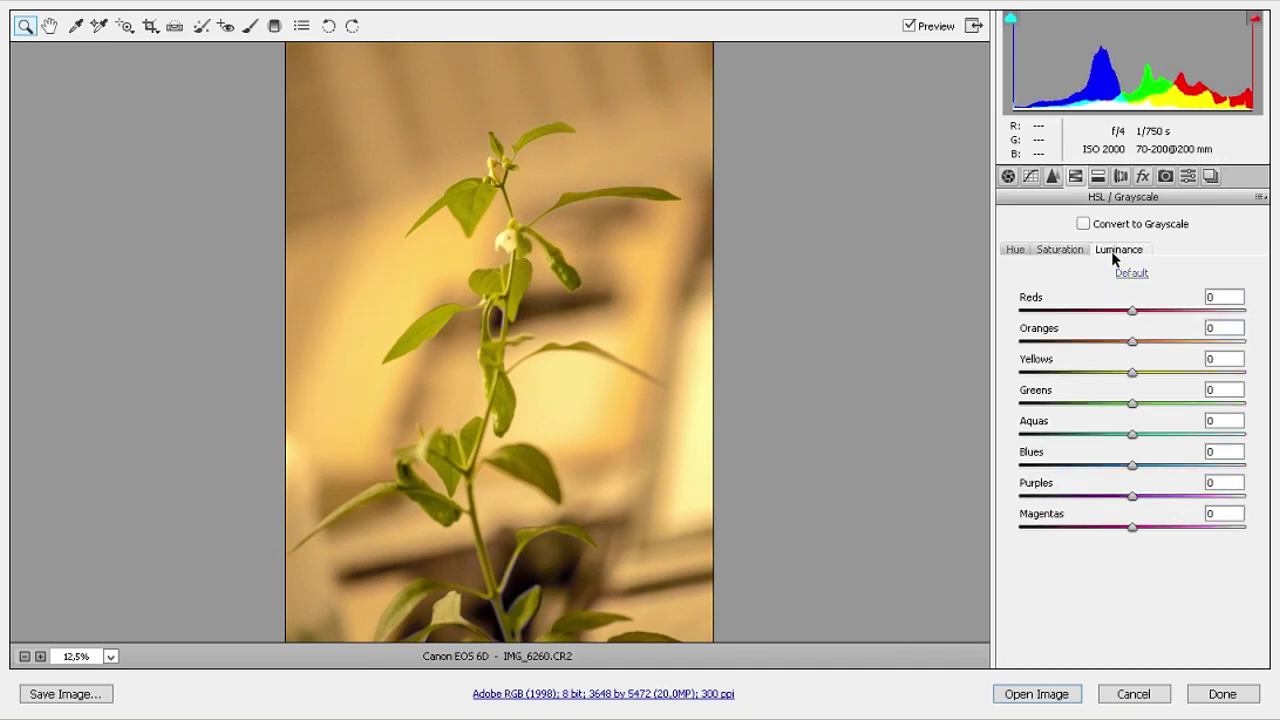
Step: Set luminance to oranges -7, yellows +43 and greens about -52
mouse_move(1132, 345)
mouse_down()
mouse_move(1278, 345)
mouse_move(939, 348)
mouse_up()
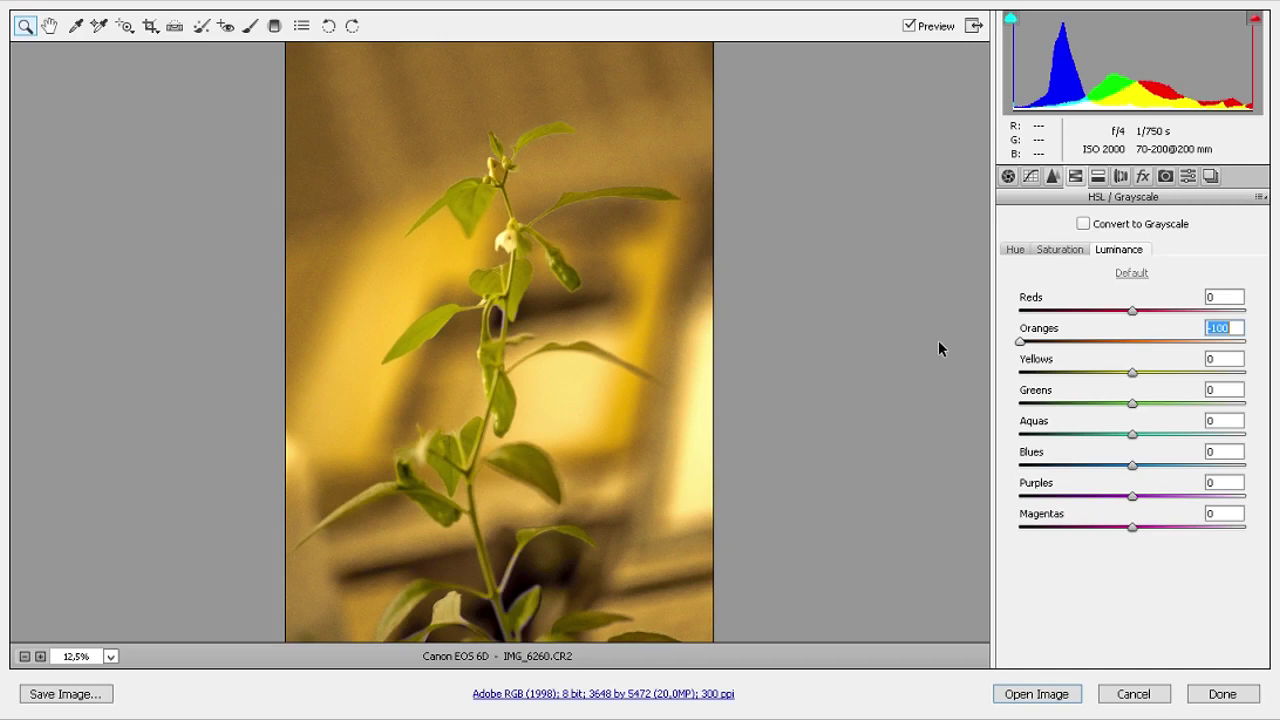
drag(938, 348, 1243, 355)
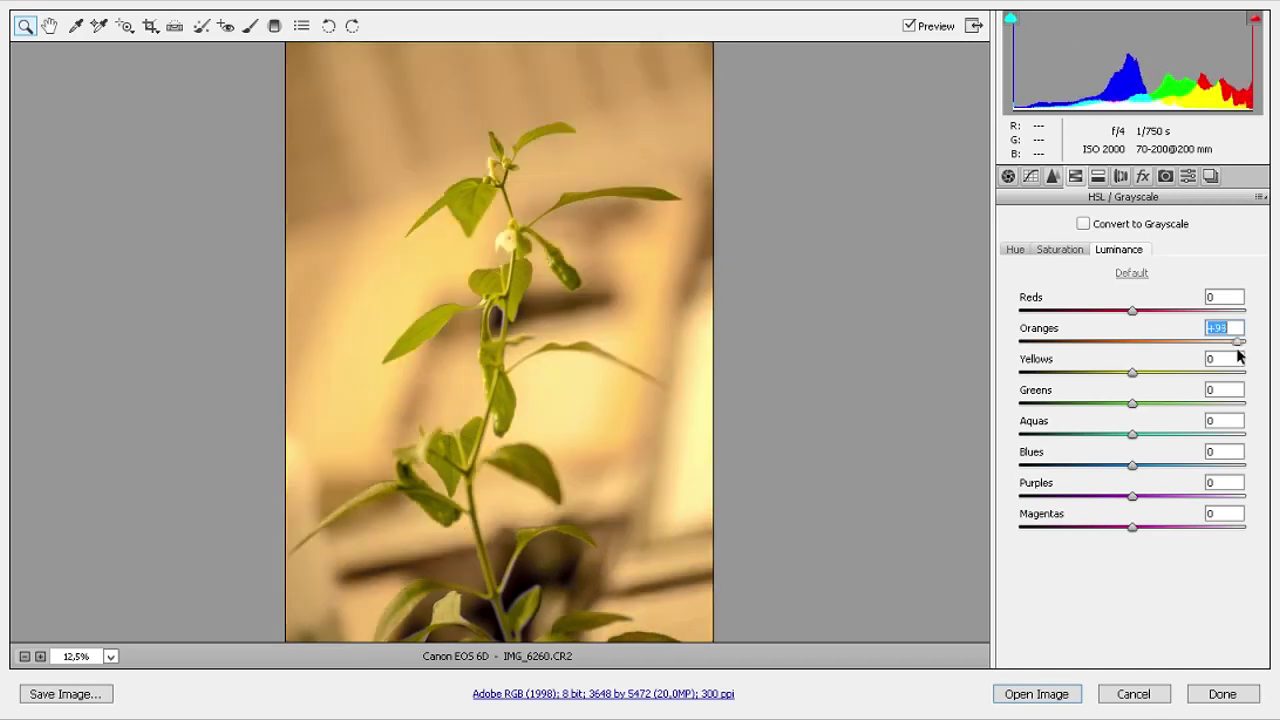
mouse_move(1240, 345)
mouse_down()
mouse_move(1120, 355)
mouse_move(1243, 377)
mouse_move(1183, 378)
mouse_move(1258, 408)
mouse_move(1044, 420)
mouse_up()
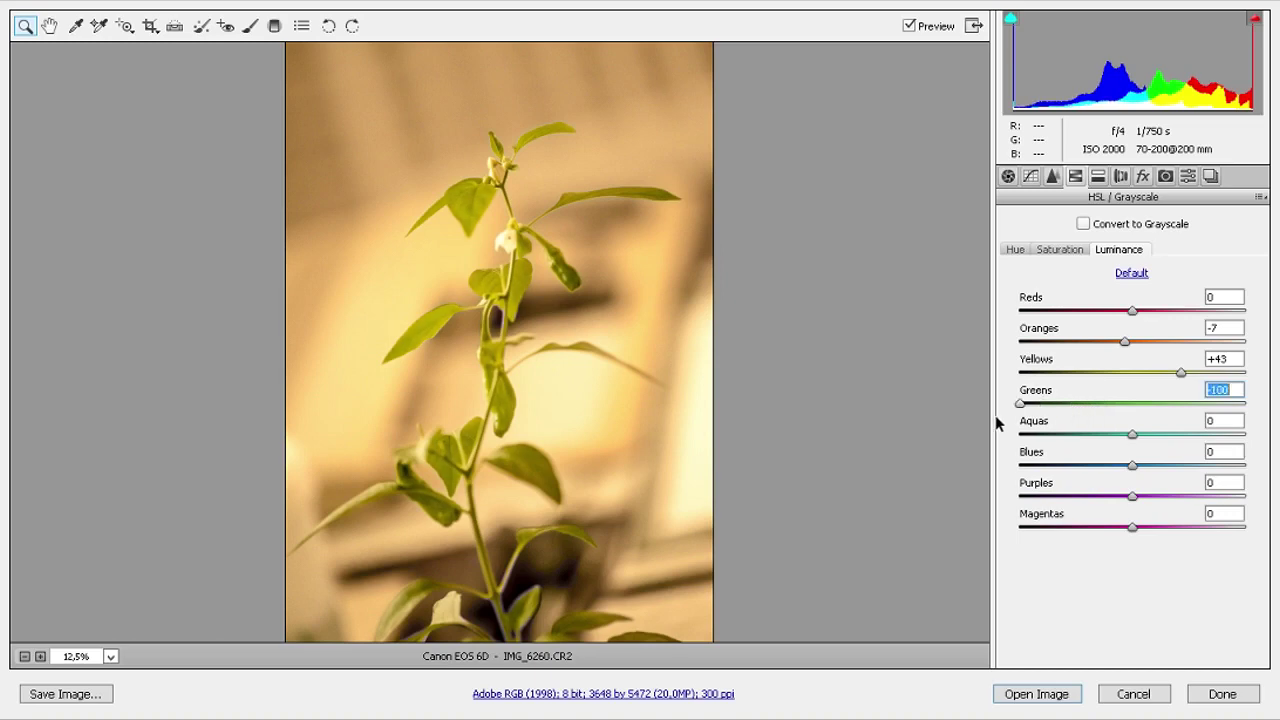
click(1074, 412)
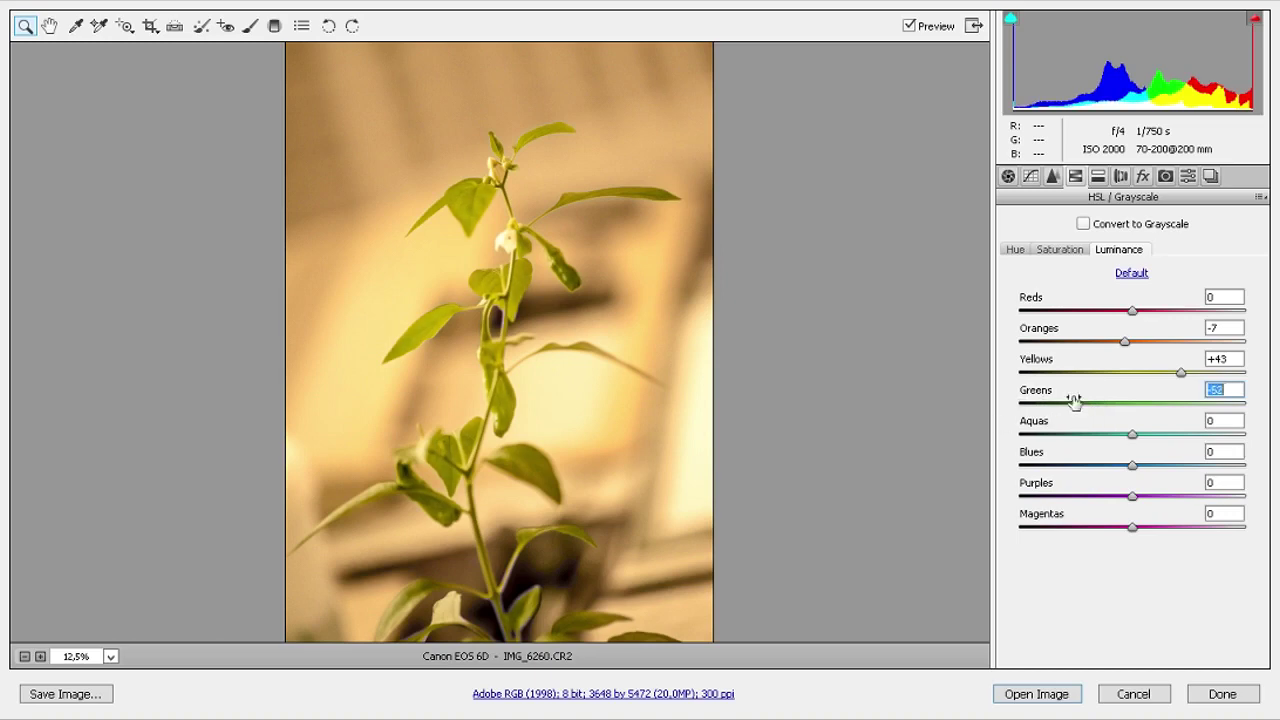
Step: In the Basic panel, set clarity +28, vibrance +8 and blacks -10
click(1007, 176)
mouse_move(1211, 547)
mouse_down()
mouse_move(1240, 546)
mouse_move(1076, 549)
mouse_move(1166, 549)
mouse_up()
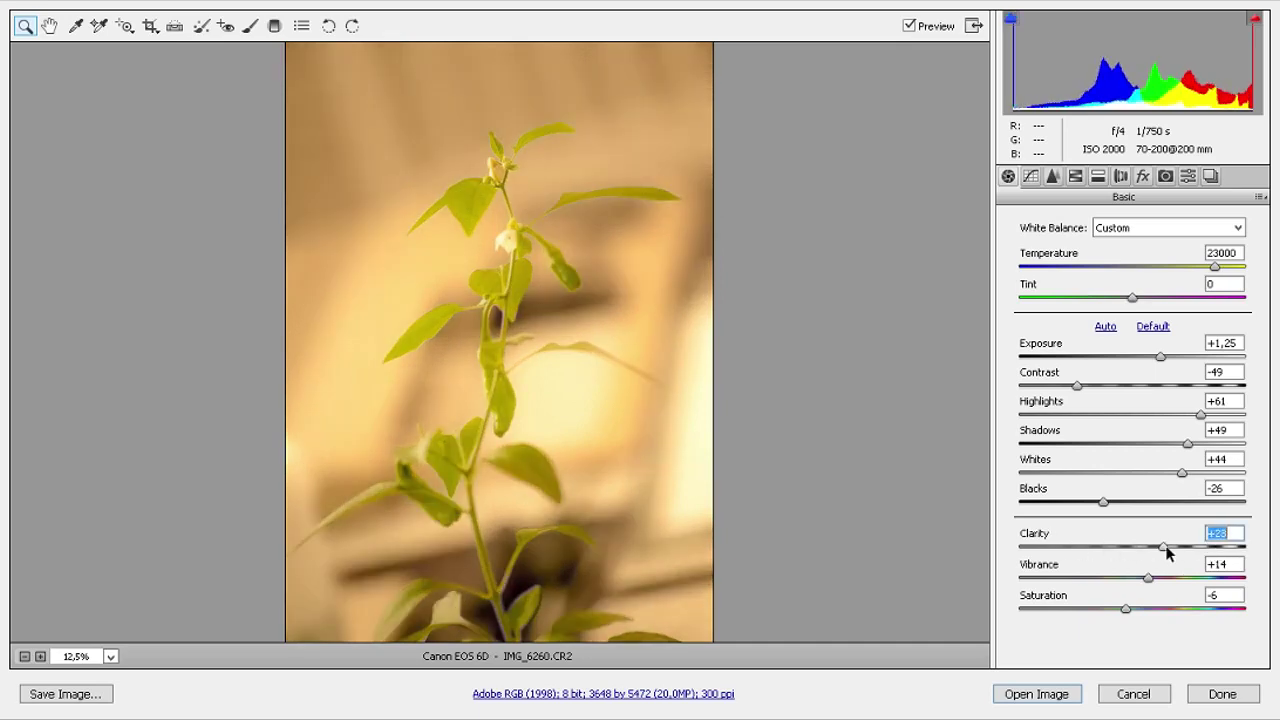
drag(1168, 552, 1164, 549)
click(1140, 577)
drag(1103, 503, 1130, 515)
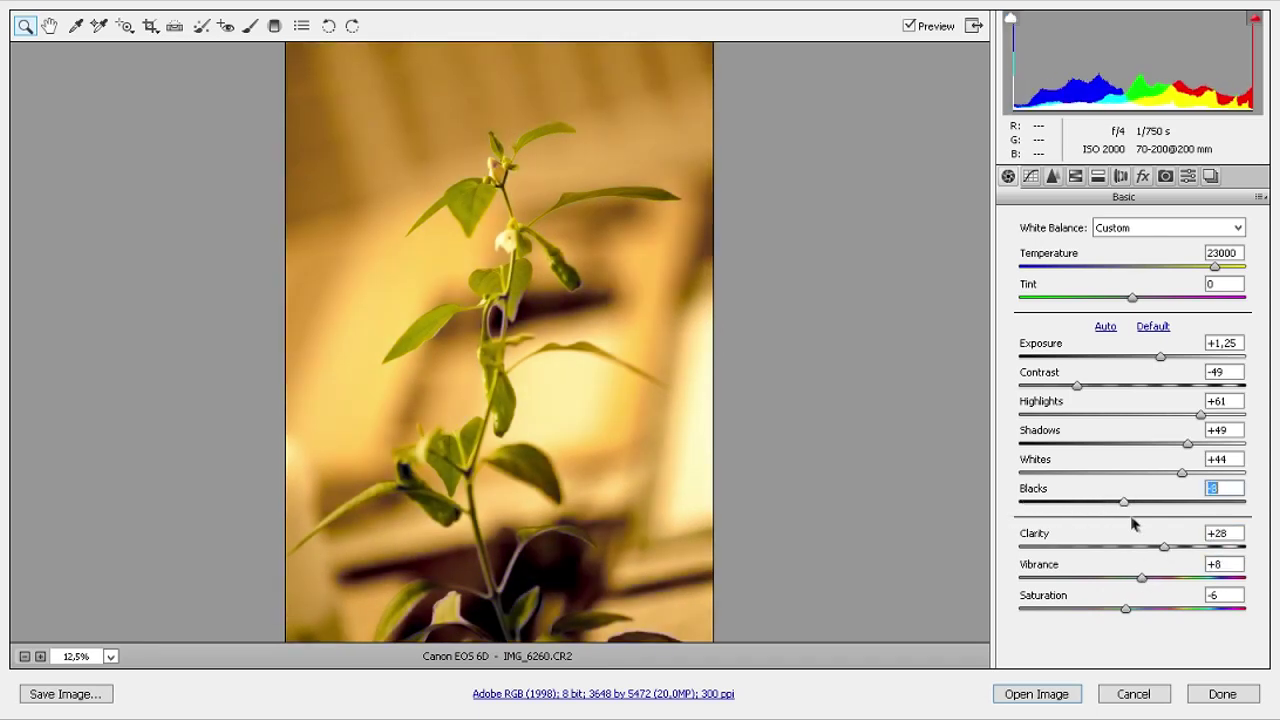
key(Down)
key(Down)
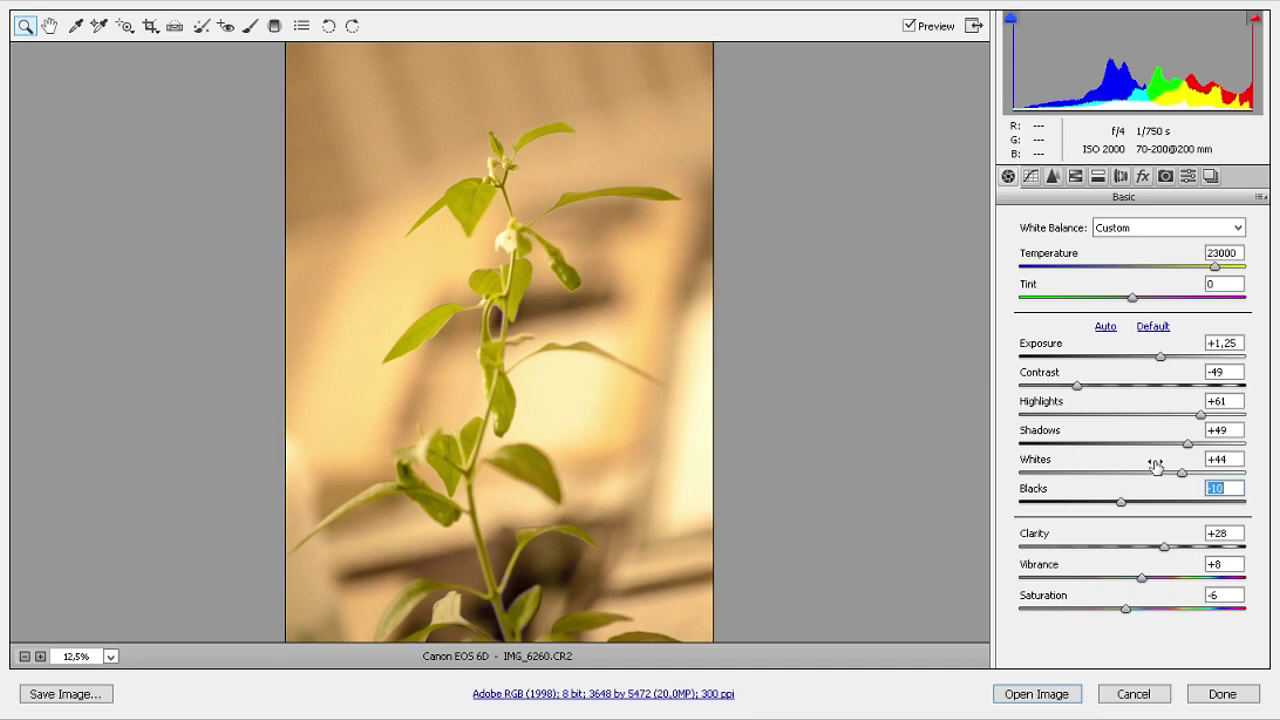
Step: Set whites +26, shadows -50, contrast -46 and exposure +0.90
drag(1183, 474, 1173, 476)
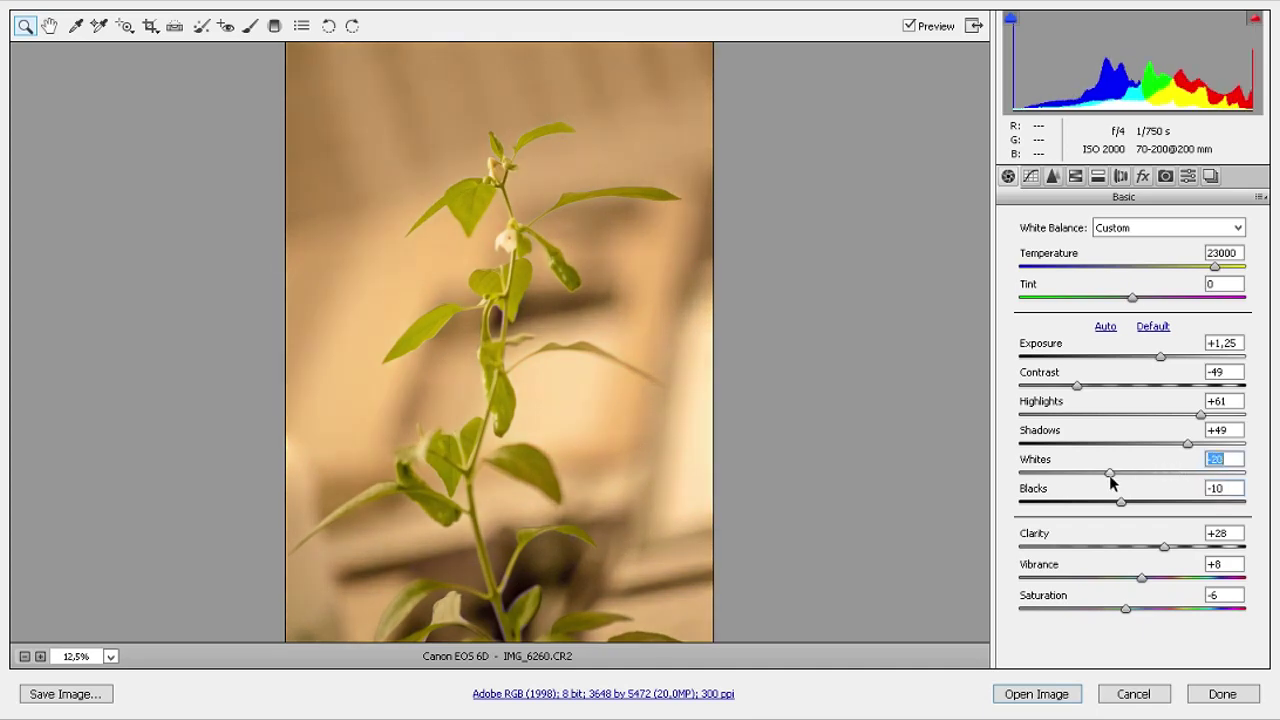
drag(1173, 484, 1162, 486)
mouse_move(1154, 443)
mouse_down()
mouse_move(1057, 459)
mouse_move(1135, 424)
mouse_move(1161, 429)
mouse_move(1121, 434)
mouse_up()
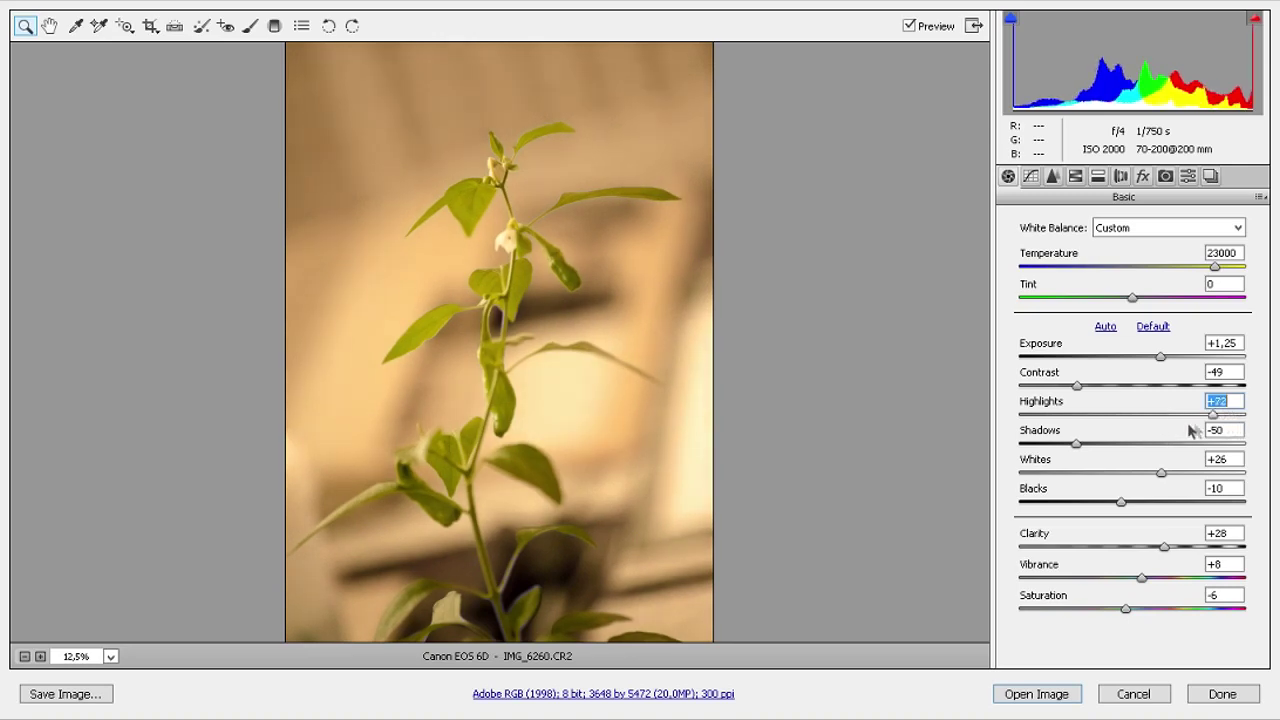
mouse_move(1078, 386)
mouse_down()
mouse_move(1187, 385)
mouse_move(1077, 387)
mouse_up()
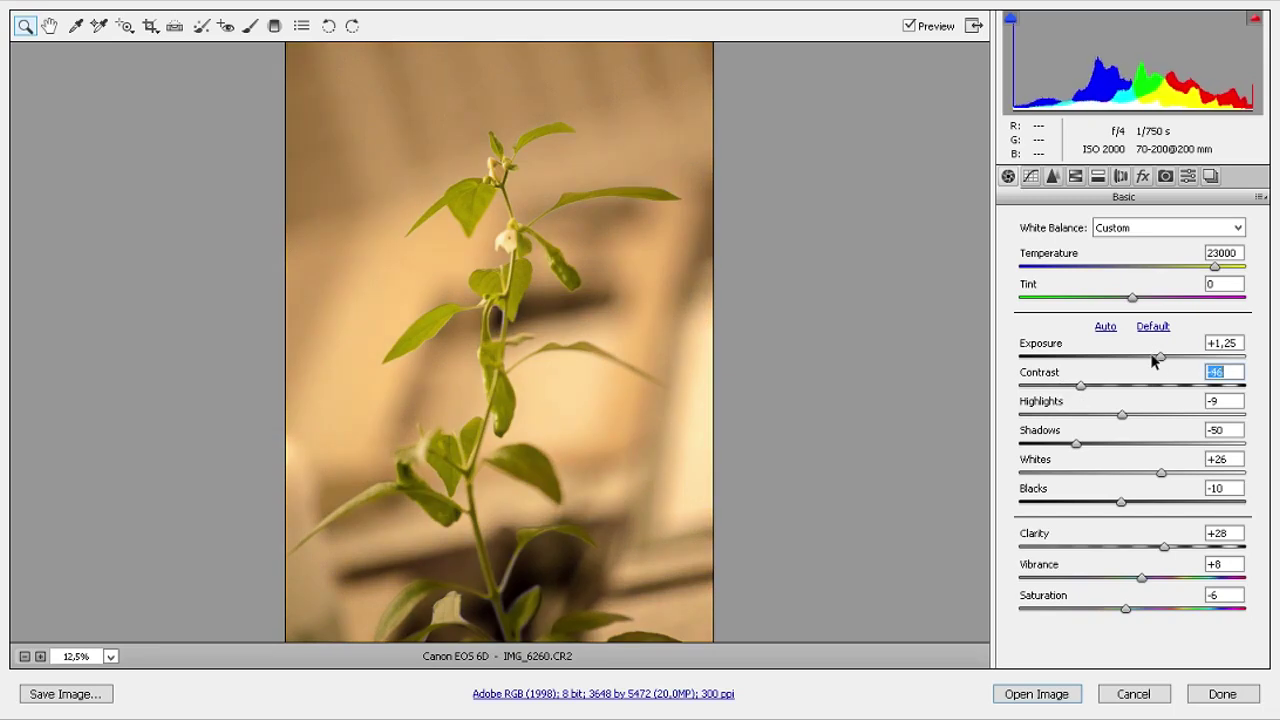
drag(1158, 358, 1152, 360)
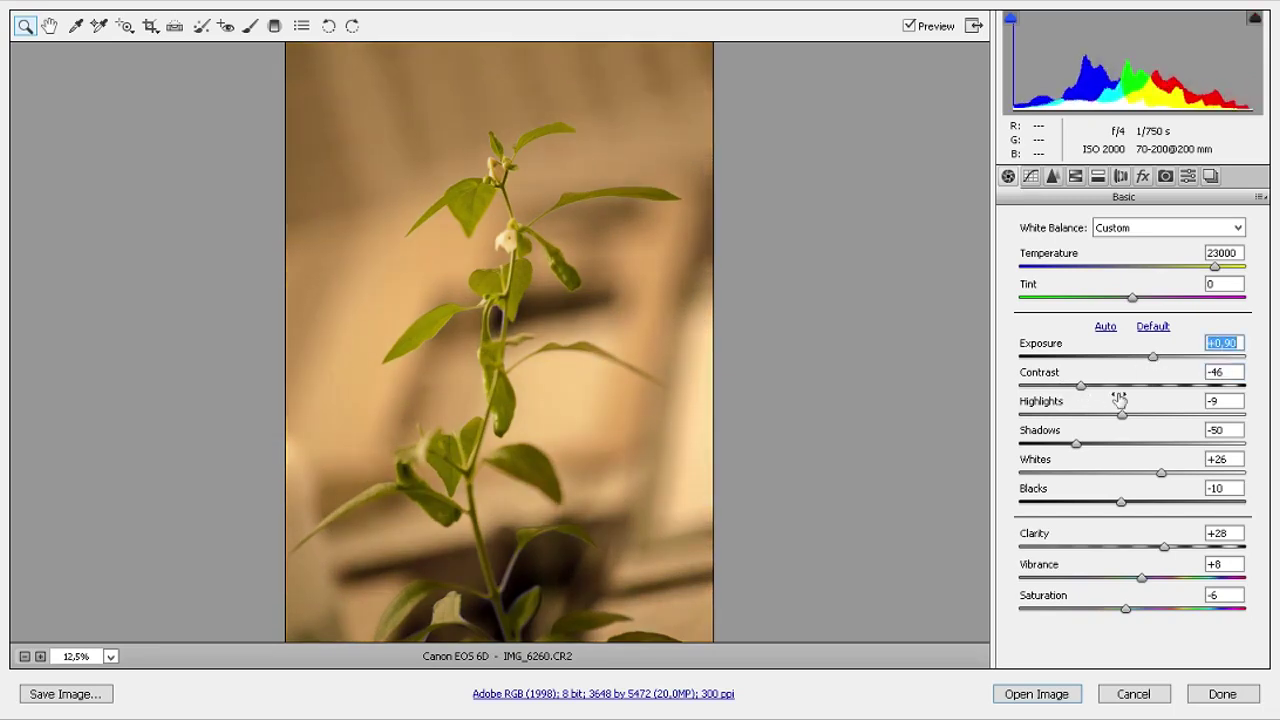
Step: Compare the photo with luminance reset to default, then undo to keep the luminance tweaks
click(1104, 176)
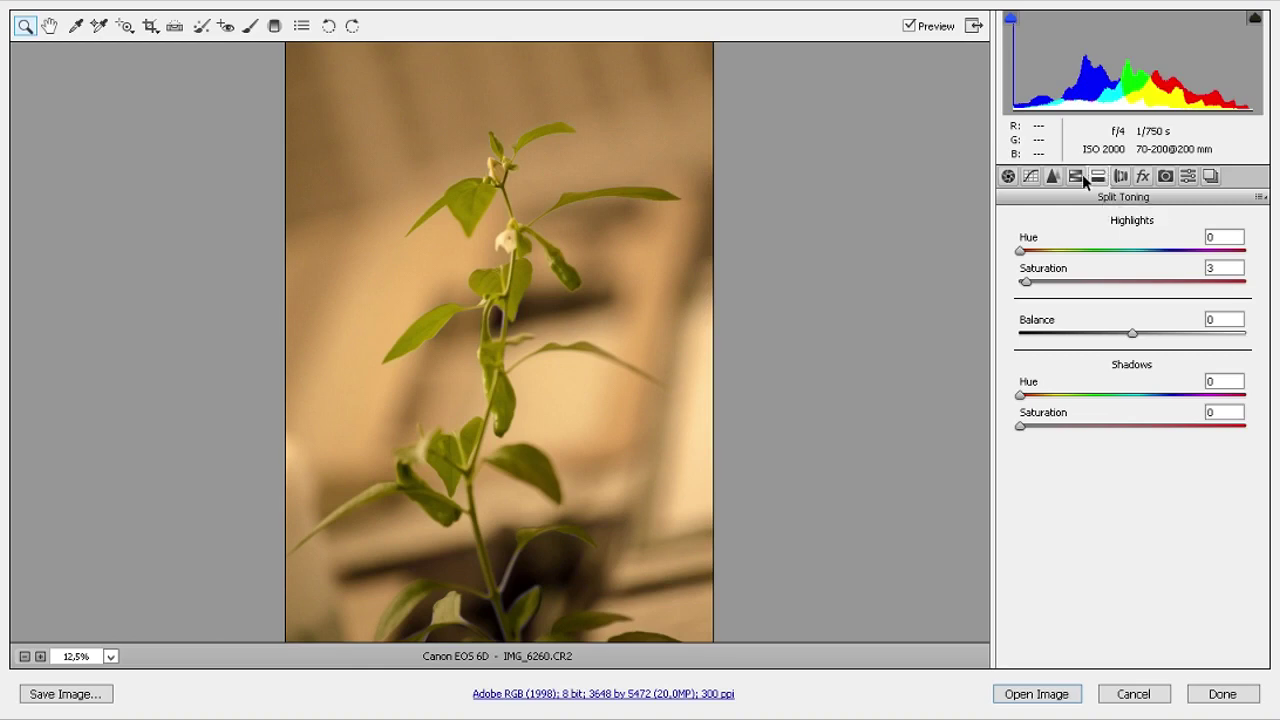
click(1080, 177)
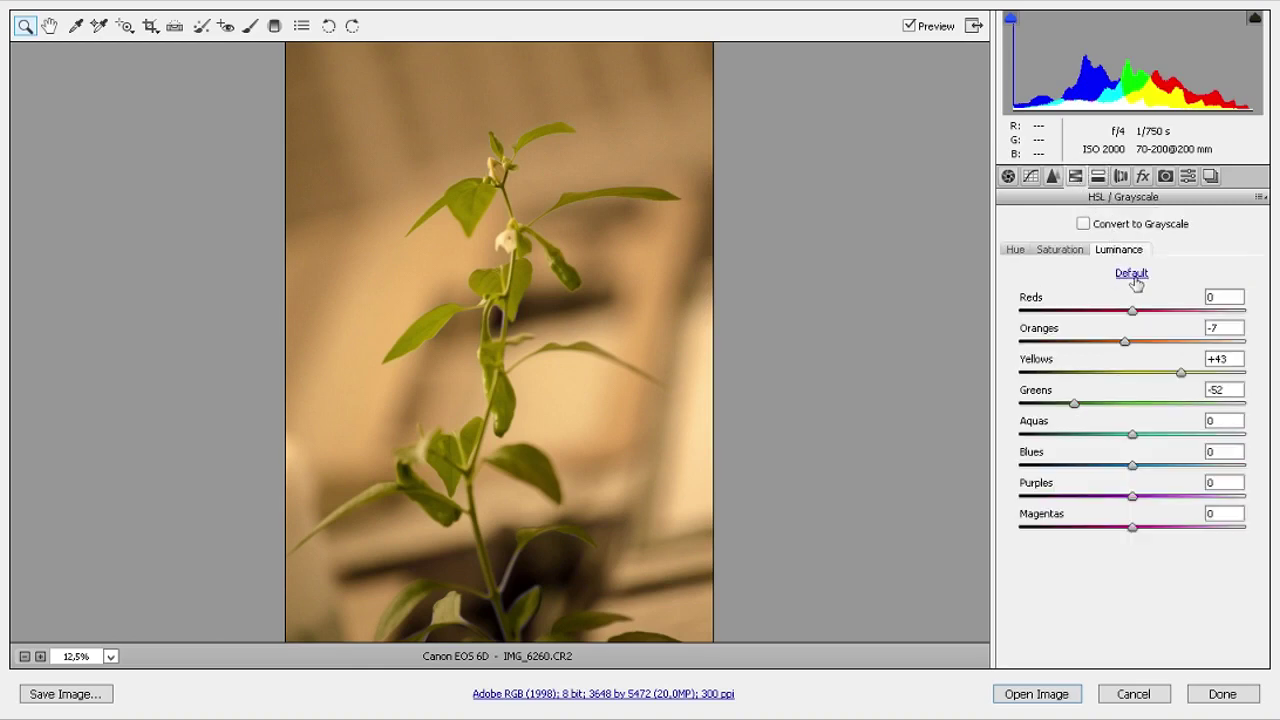
click(1133, 276)
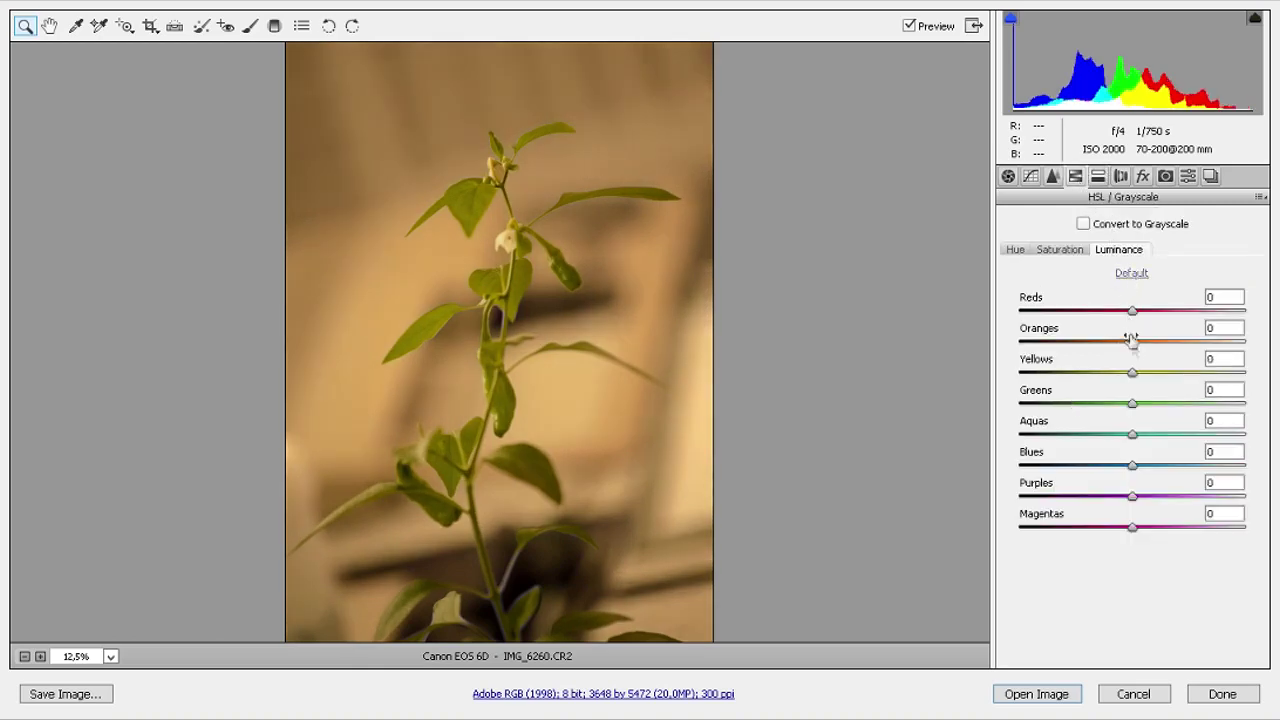
key(ctrl+z)
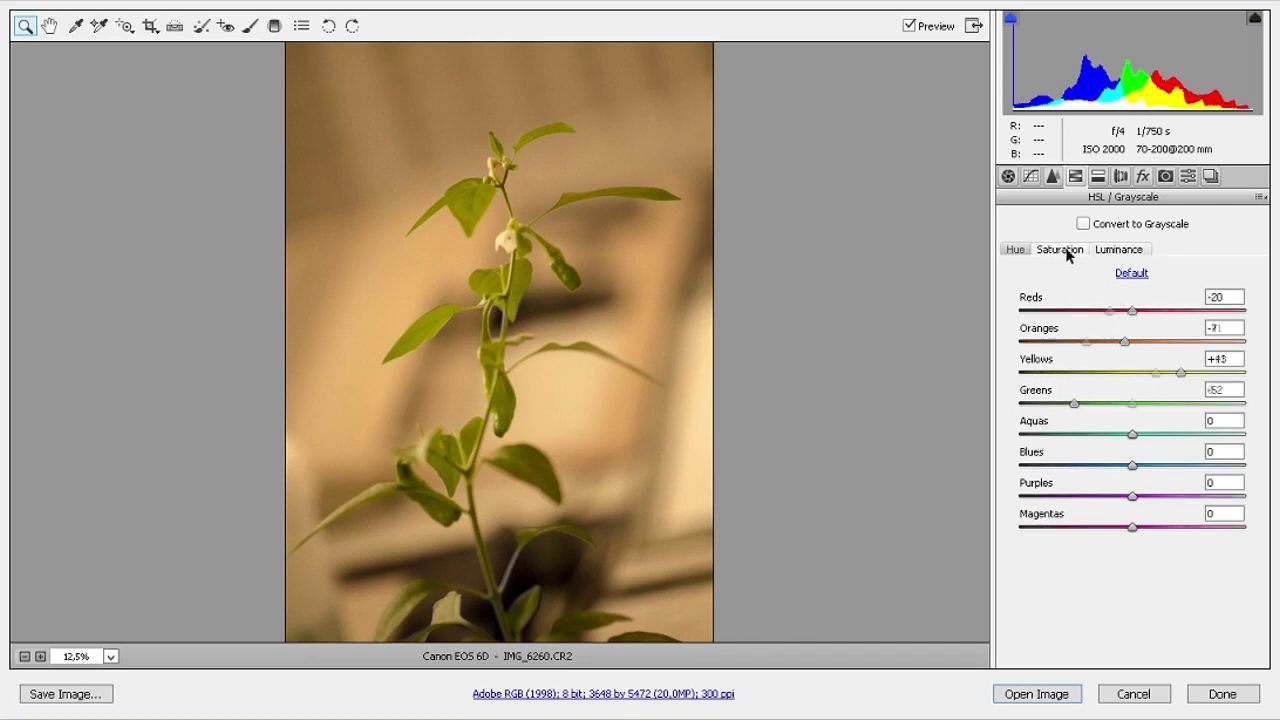
click(1145, 176)
Step: Look through Split Toning, Calibration profiles and Effects, ending on the Lens Corrections Profile options
click(1124, 177)
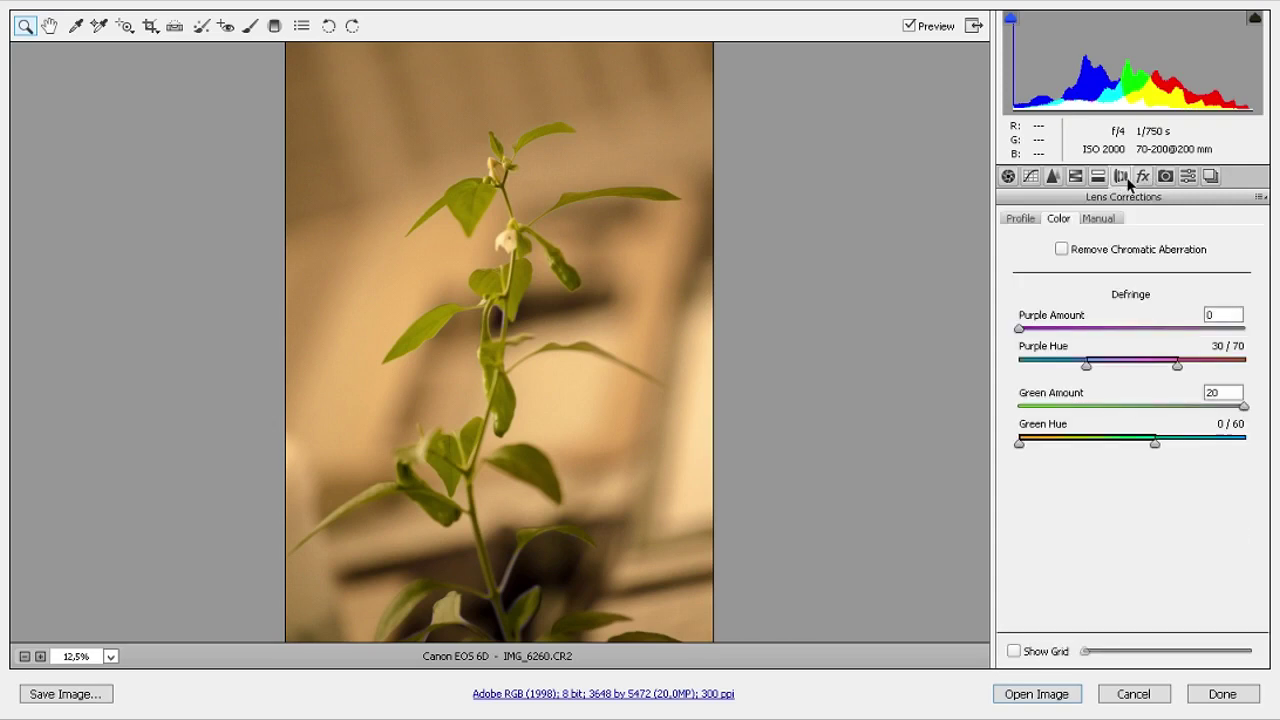
click(1100, 180)
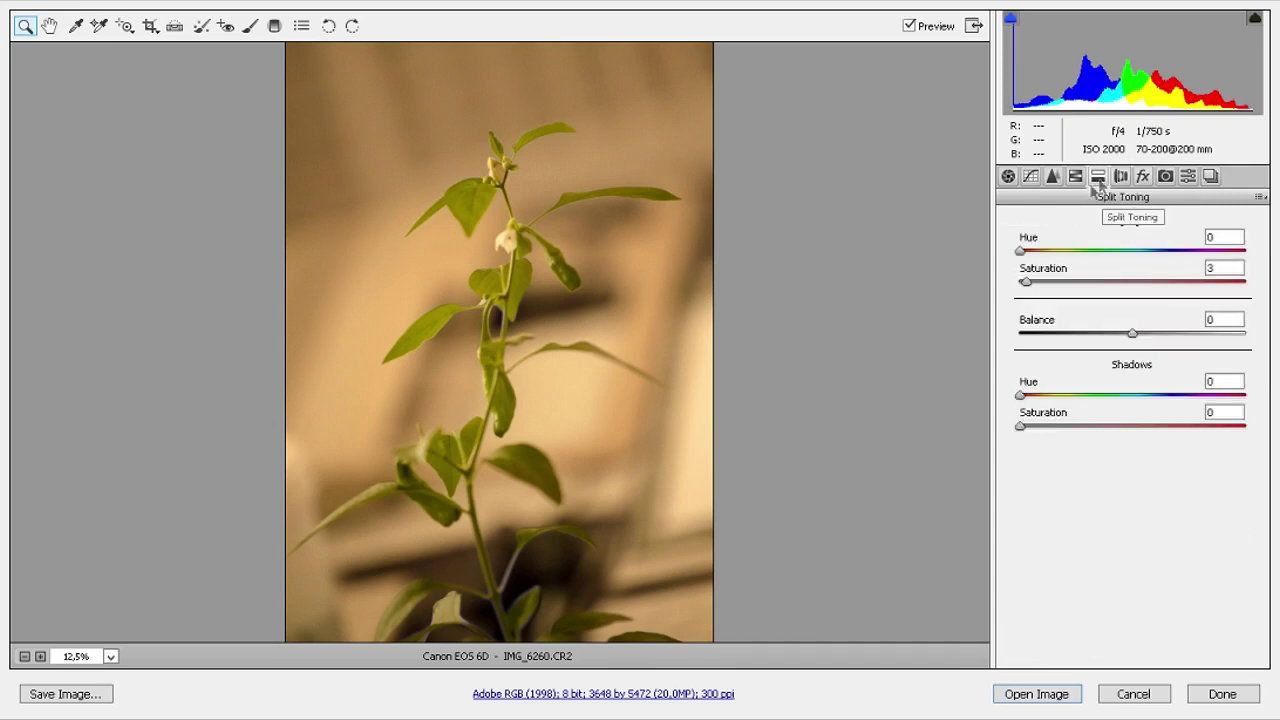
click(1077, 178)
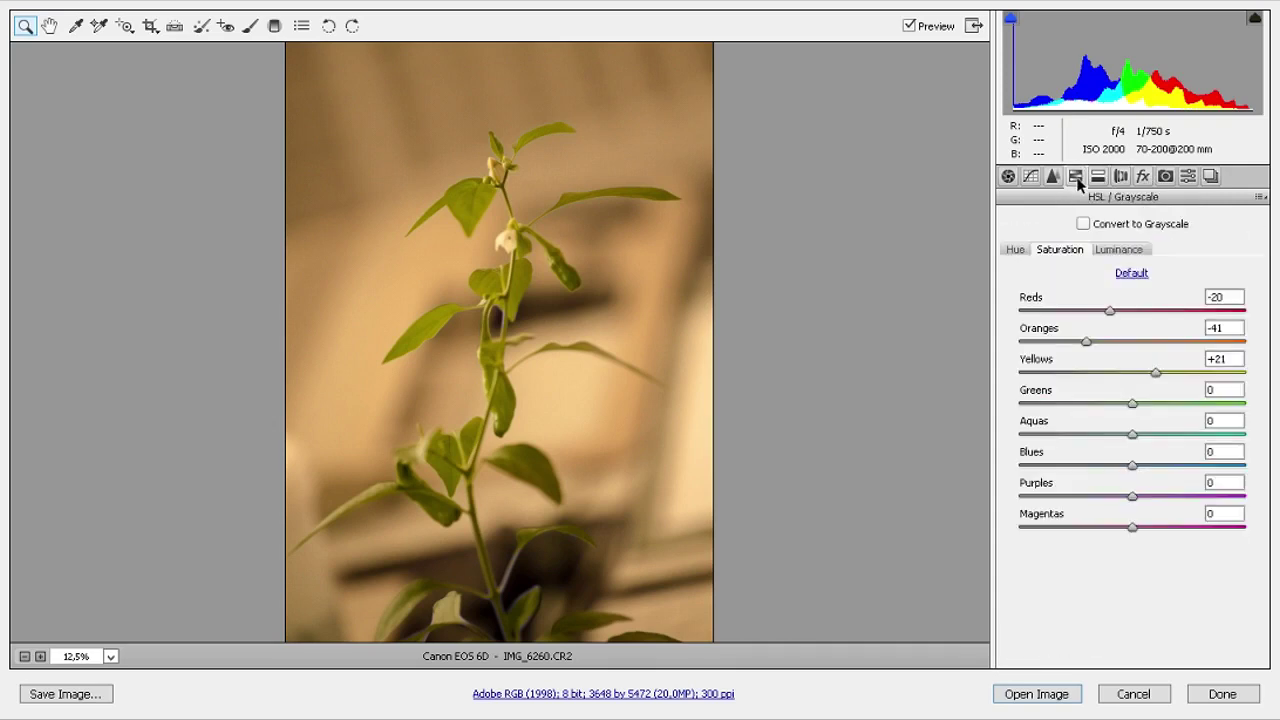
click(1166, 178)
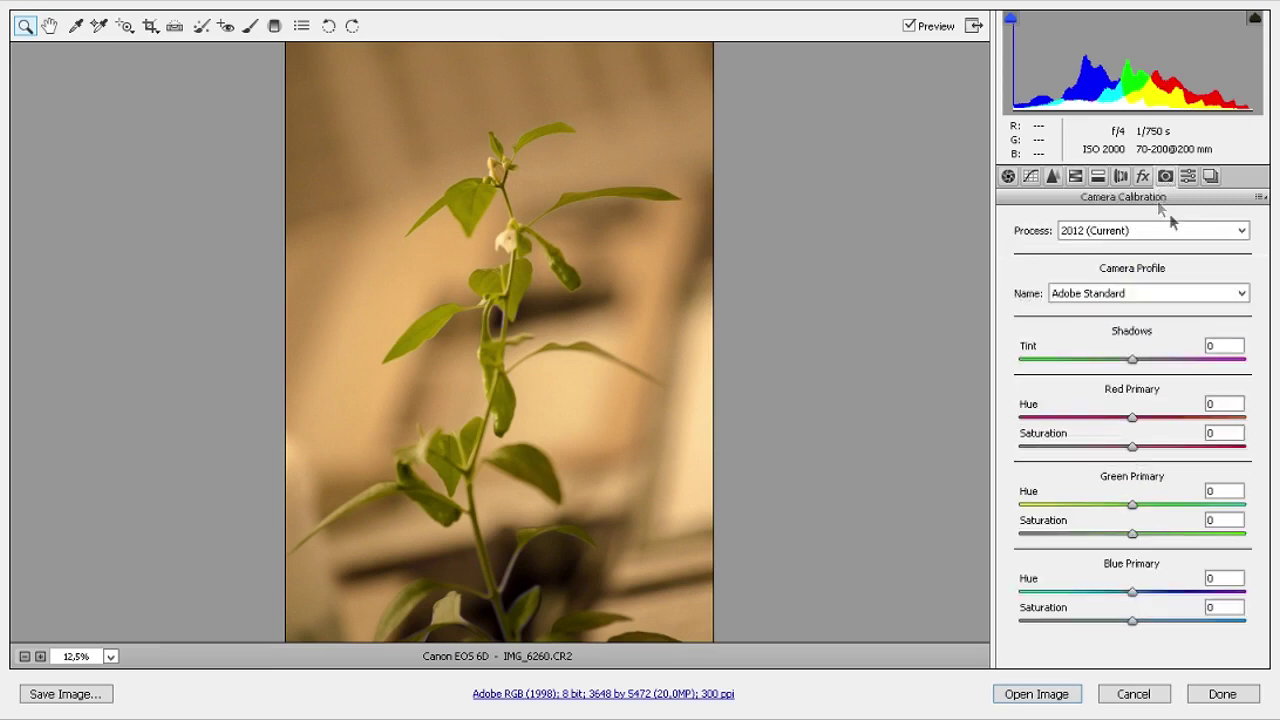
click(1102, 294)
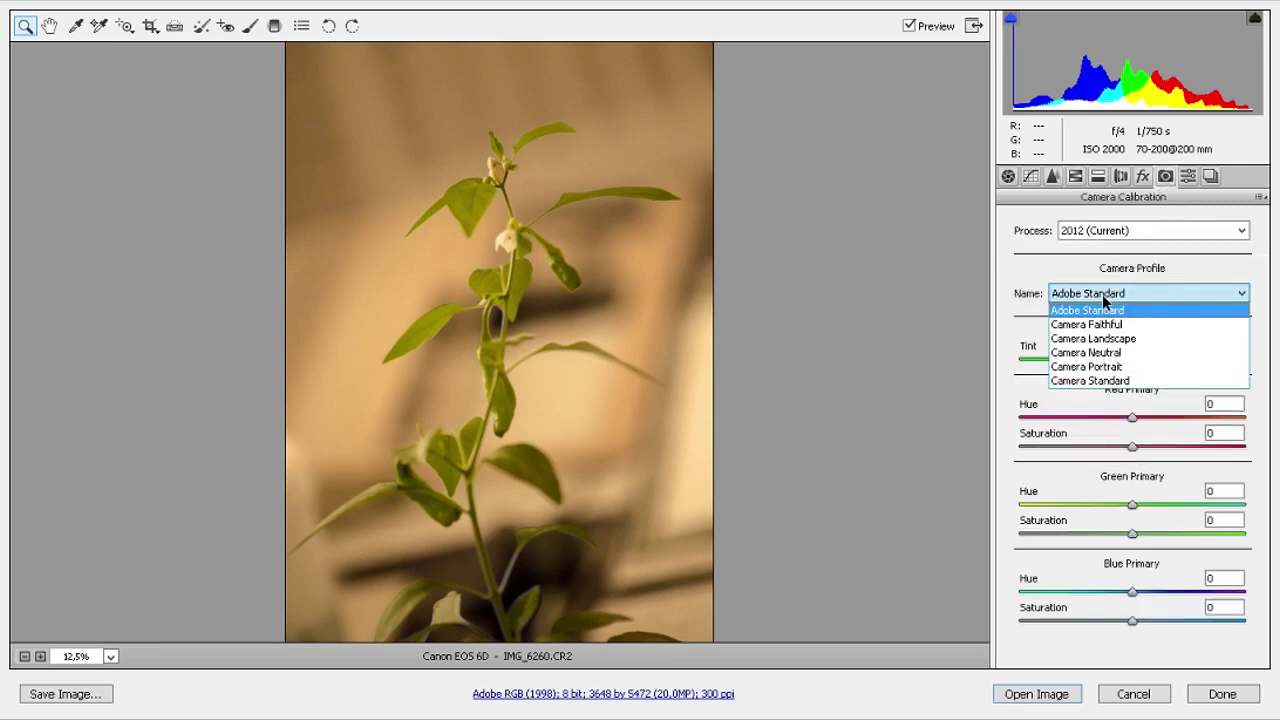
click(1165, 178)
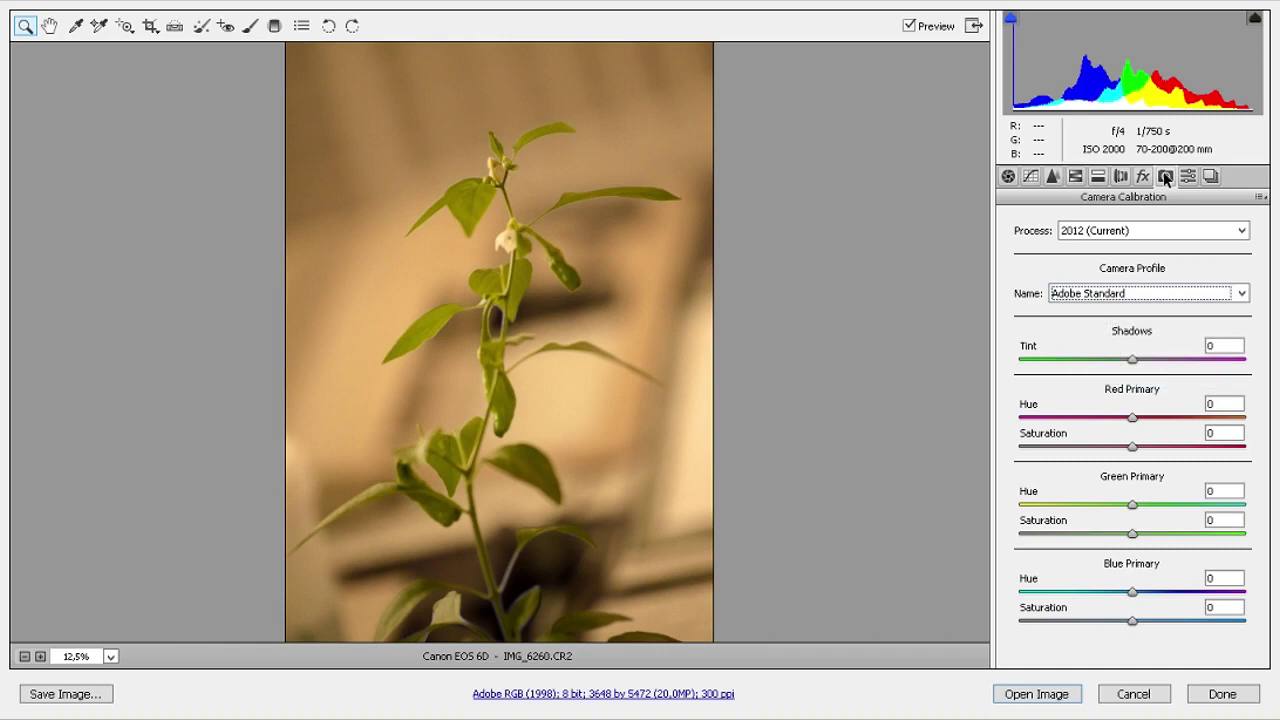
click(1143, 177)
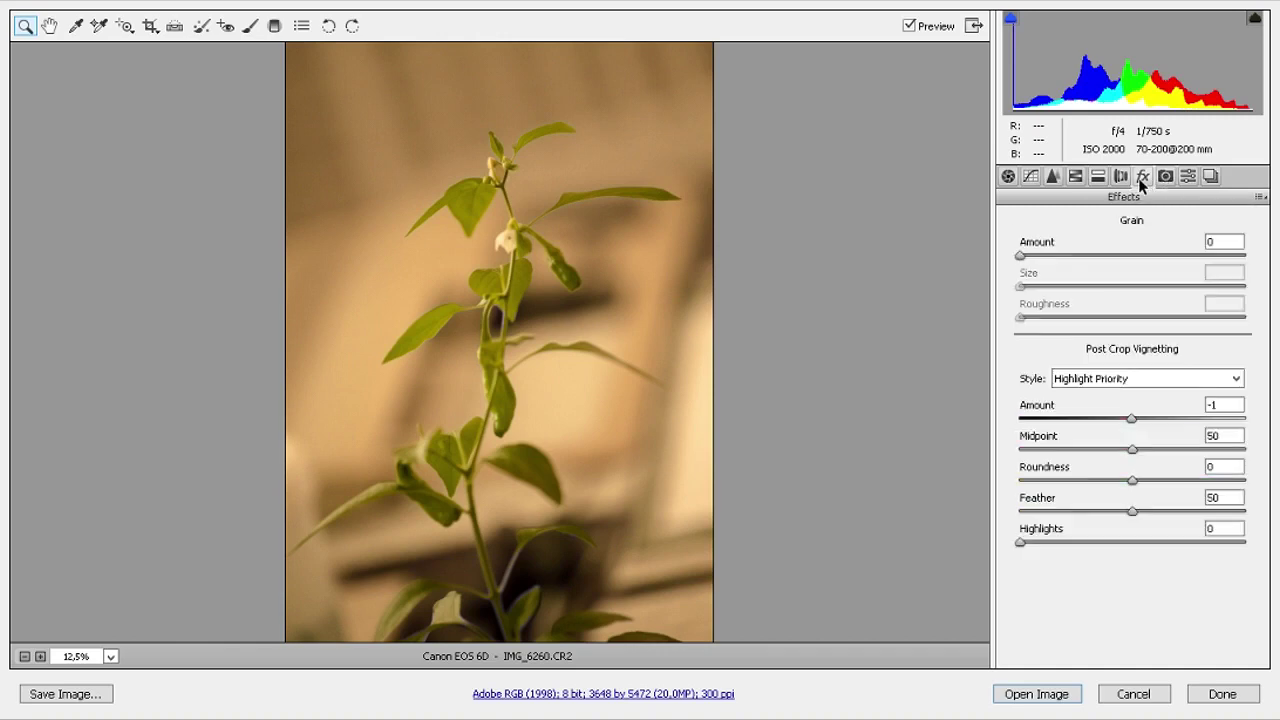
click(1121, 177)
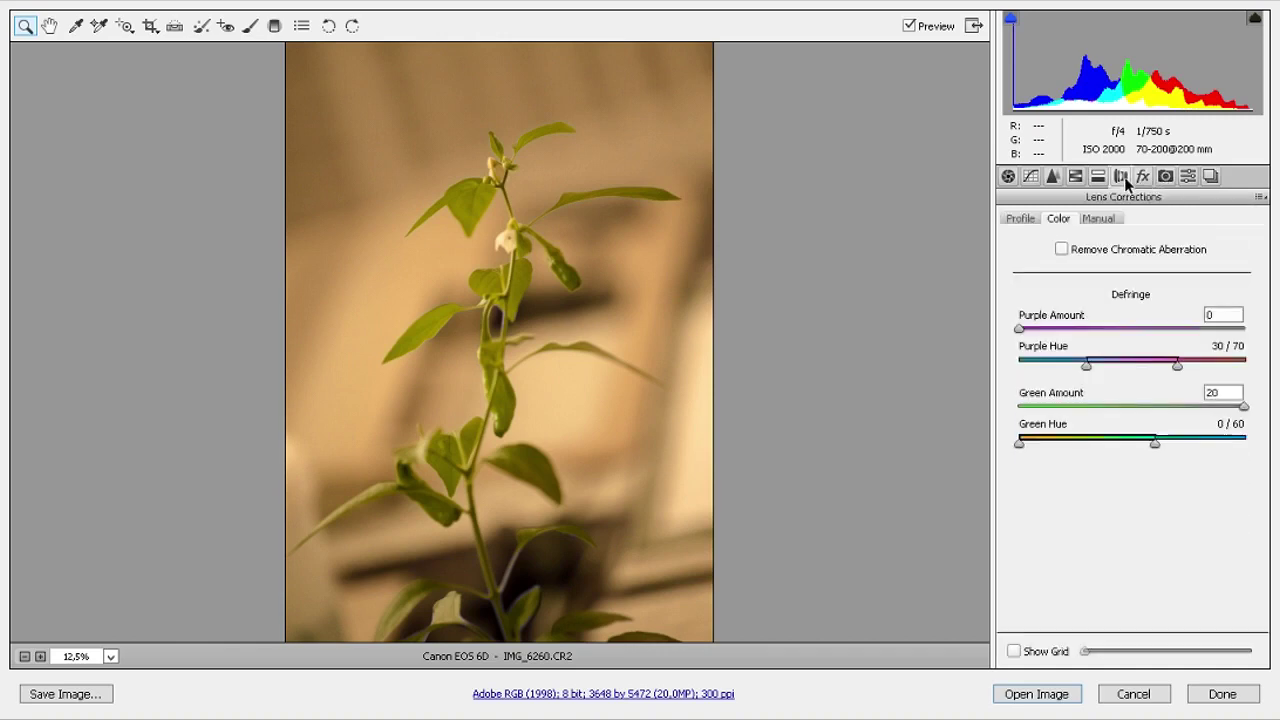
click(1030, 219)
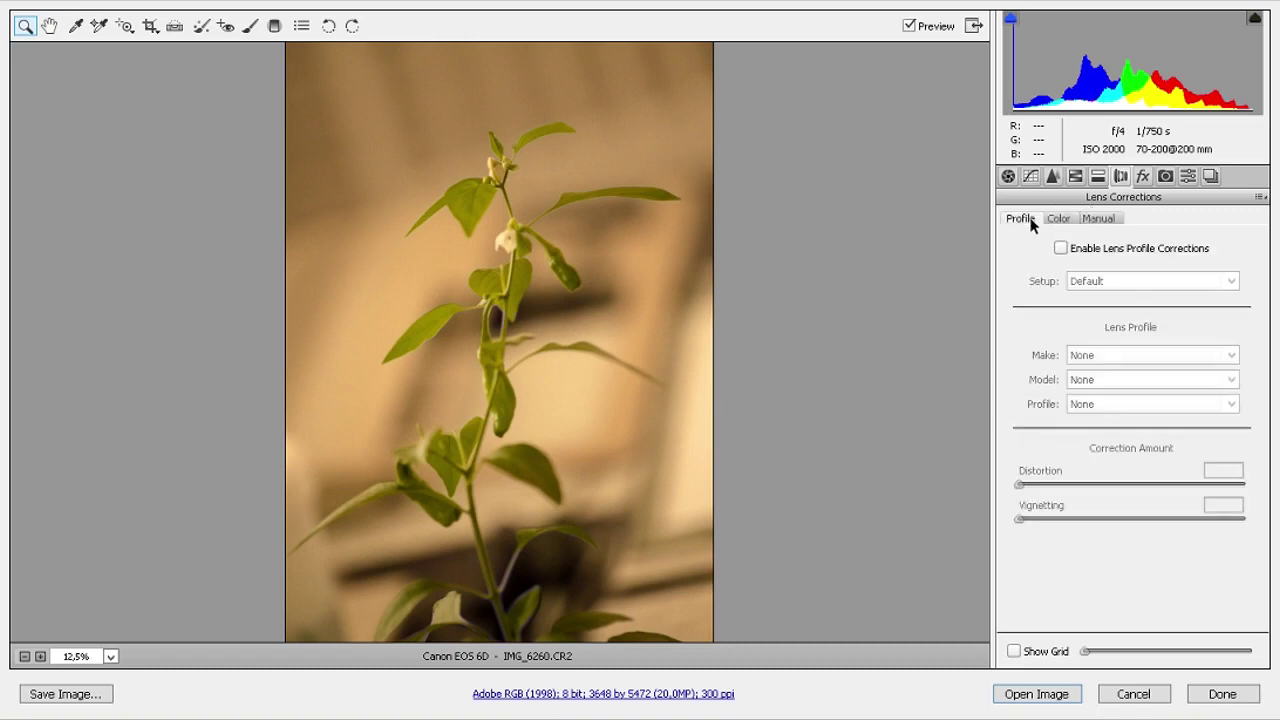
Step: Try lens profile corrections with the Canon EF-M 22mm f/2 STM model, then switch them off
click(1086, 248)
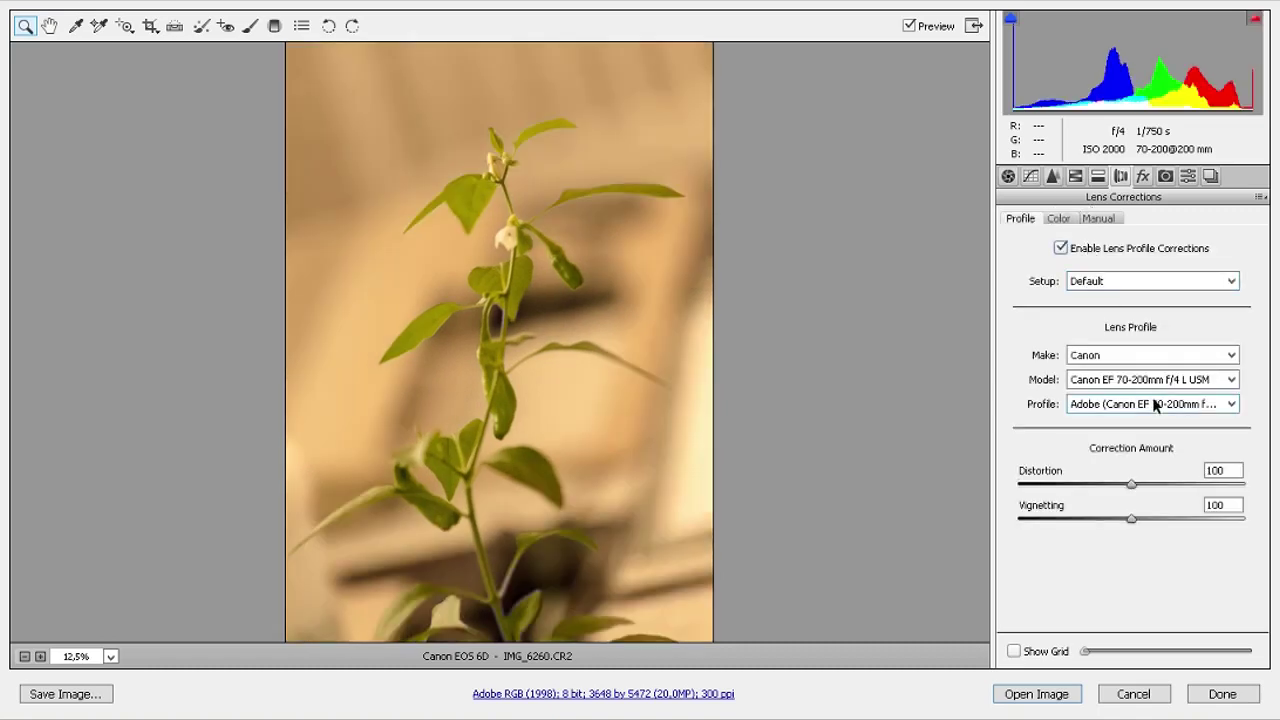
click(1148, 381)
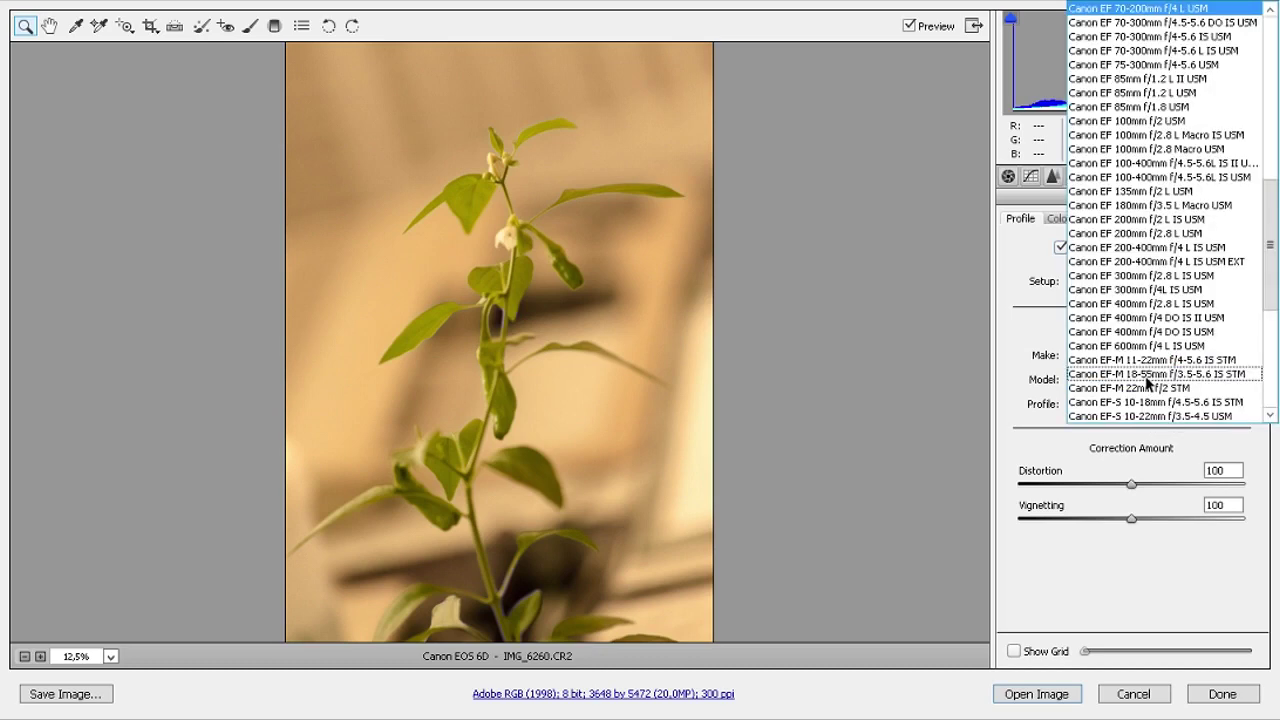
click(1117, 387)
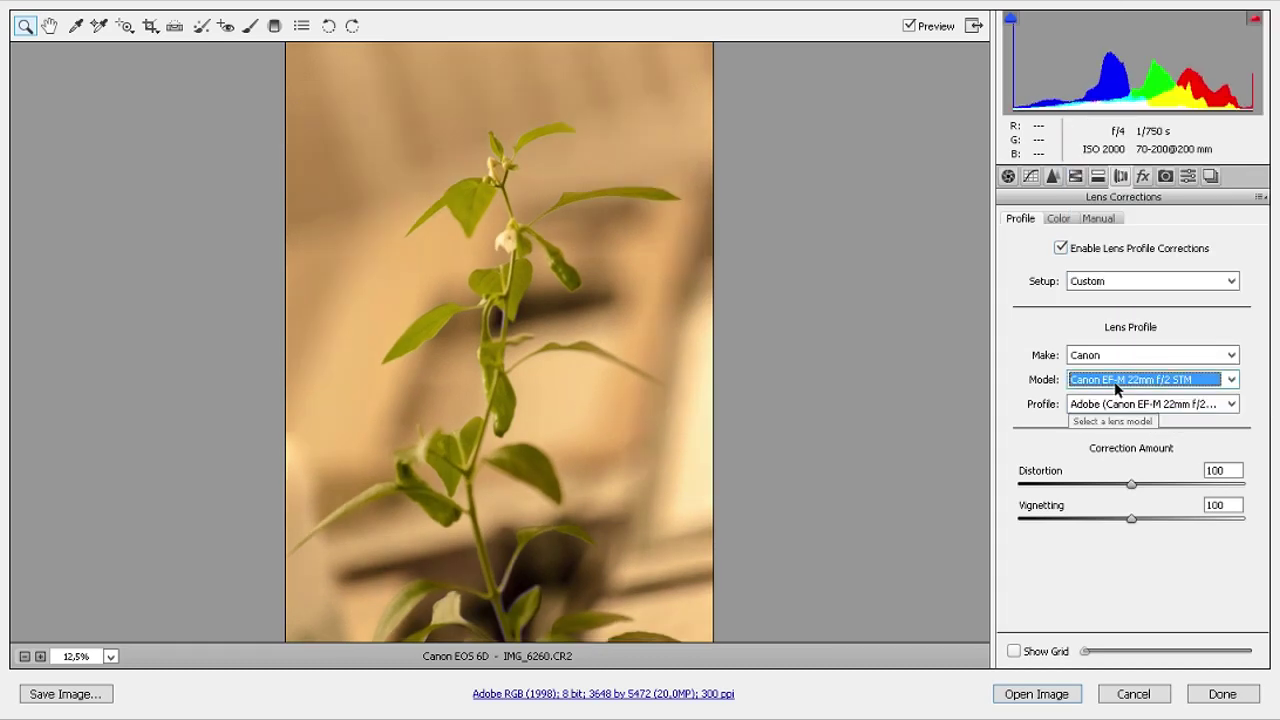
click(965, 357)
click(1113, 249)
click(1143, 177)
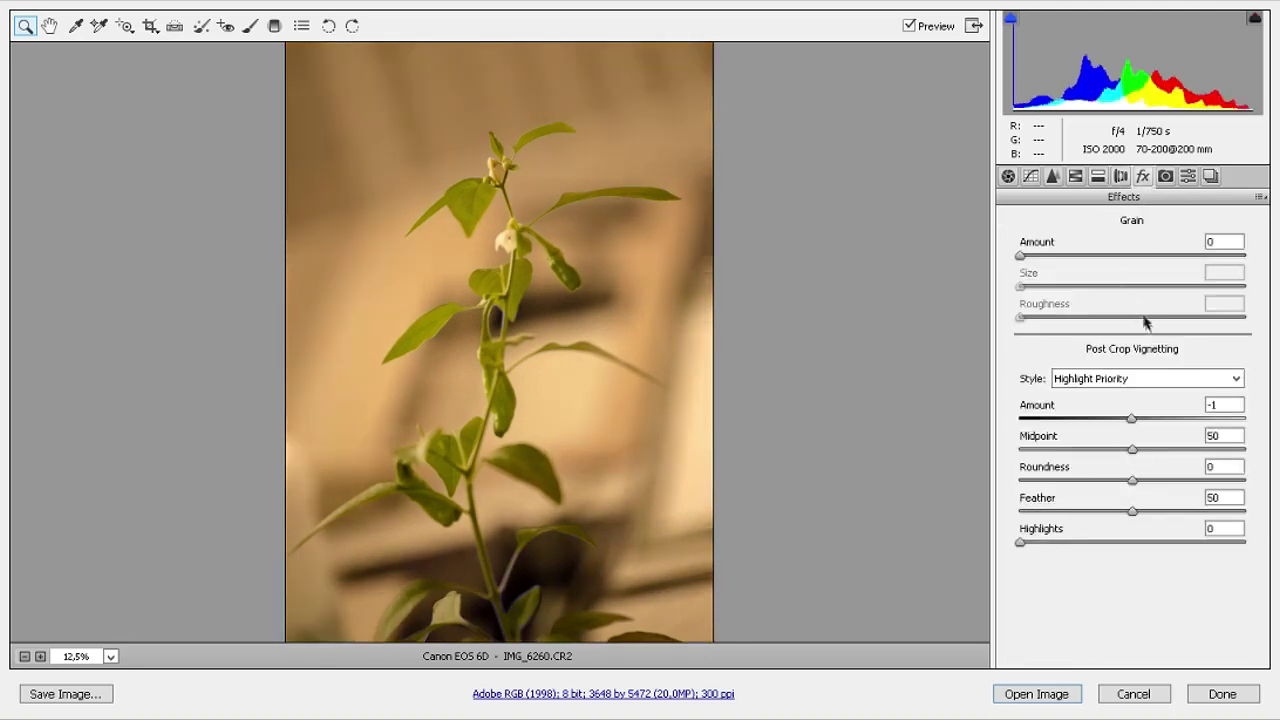
Step: Add a post-crop vignette with amount -72, roundness +18, feather 100 and highlights 17
click(1133, 420)
mouse_move(1133, 420)
mouse_down()
mouse_move(1252, 418)
mouse_move(991, 418)
mouse_move(1110, 420)
mouse_move(1051, 420)
mouse_up()
mouse_move(1132, 481)
mouse_down()
mouse_move(1270, 477)
mouse_move(1133, 478)
mouse_move(1154, 478)
mouse_move(1078, 511)
mouse_up()
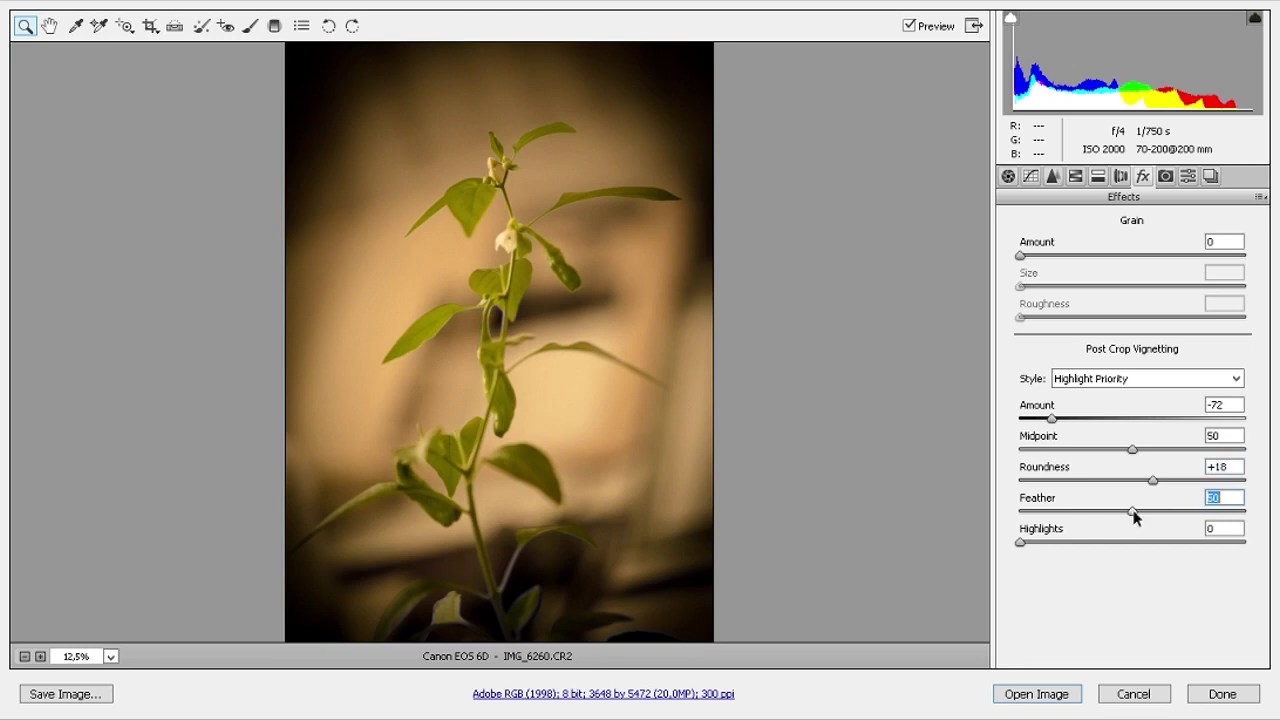
drag(1078, 511, 1033, 511)
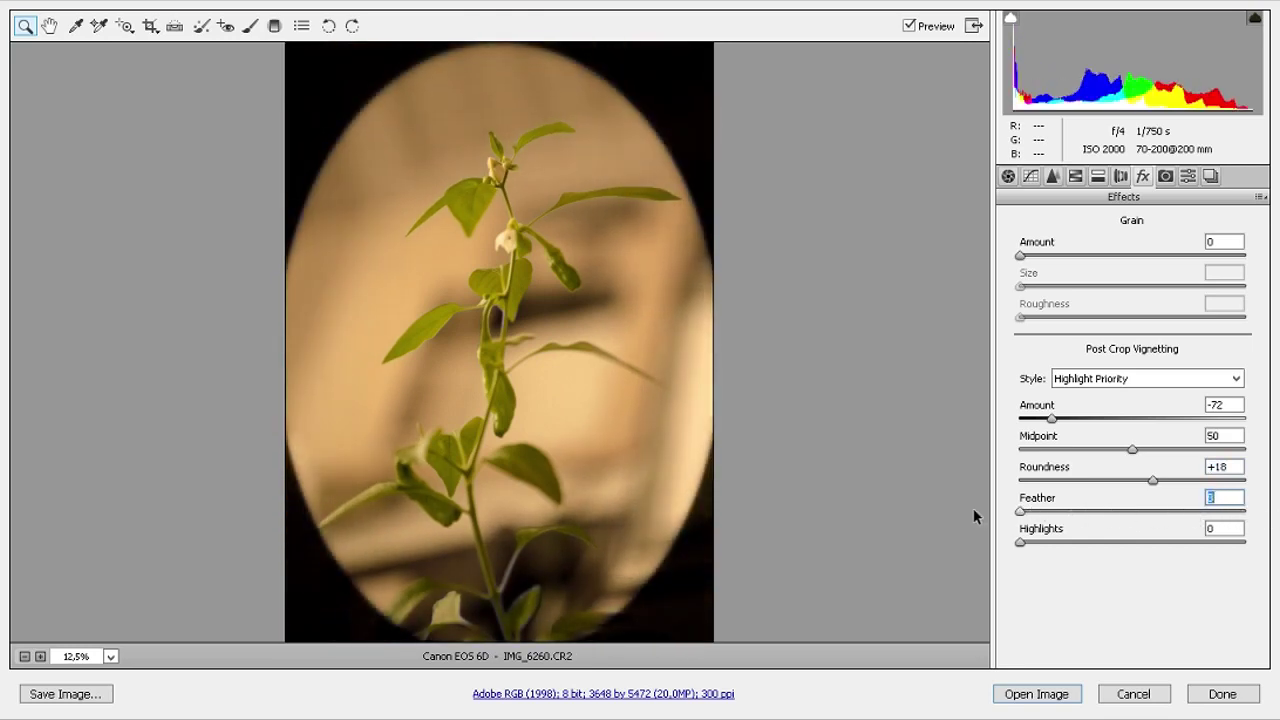
drag(1089, 512, 1277, 517)
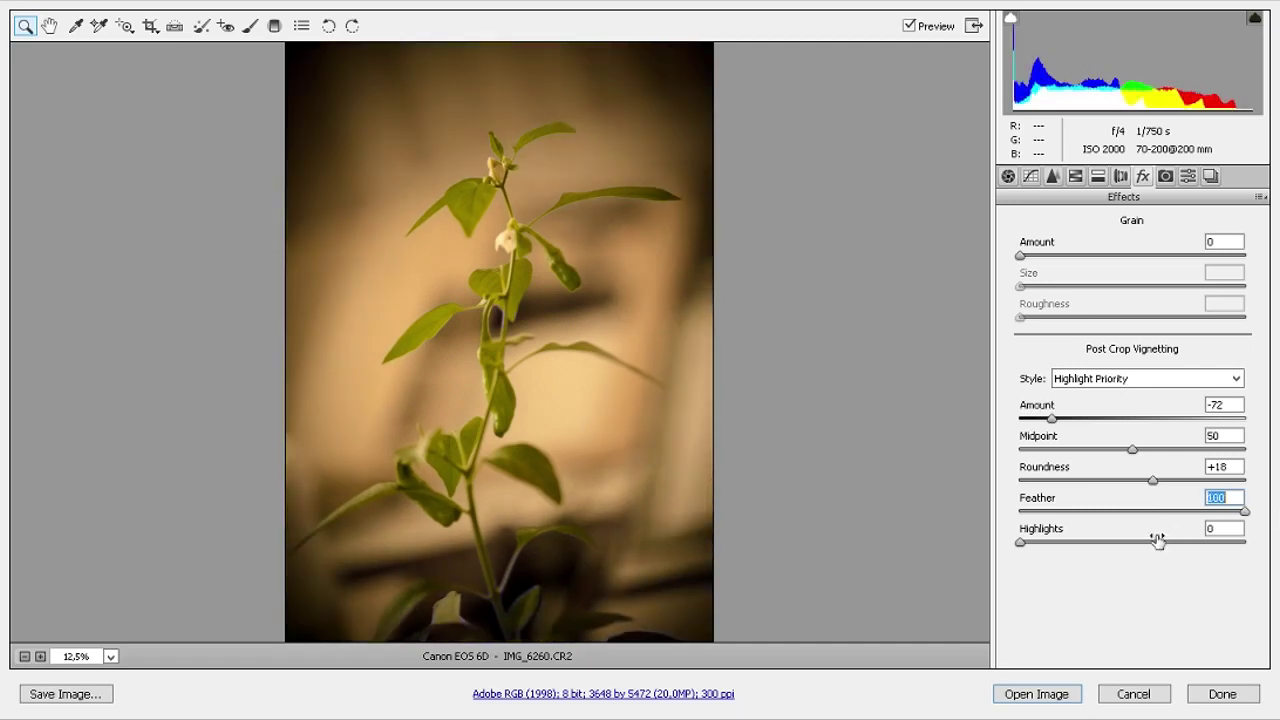
drag(1020, 542, 1041, 542)
mouse_move(1142, 538)
mouse_down()
mouse_move(1243, 545)
mouse_move(1056, 545)
mouse_up()
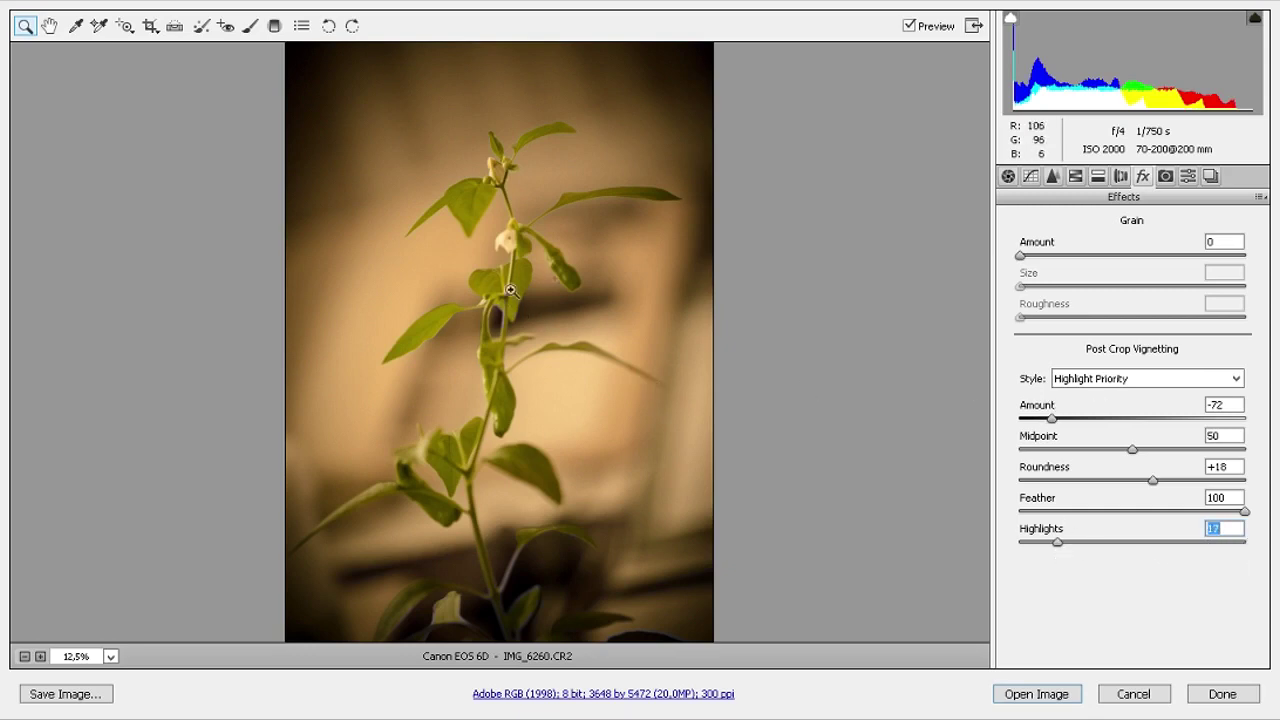
click(1165, 177)
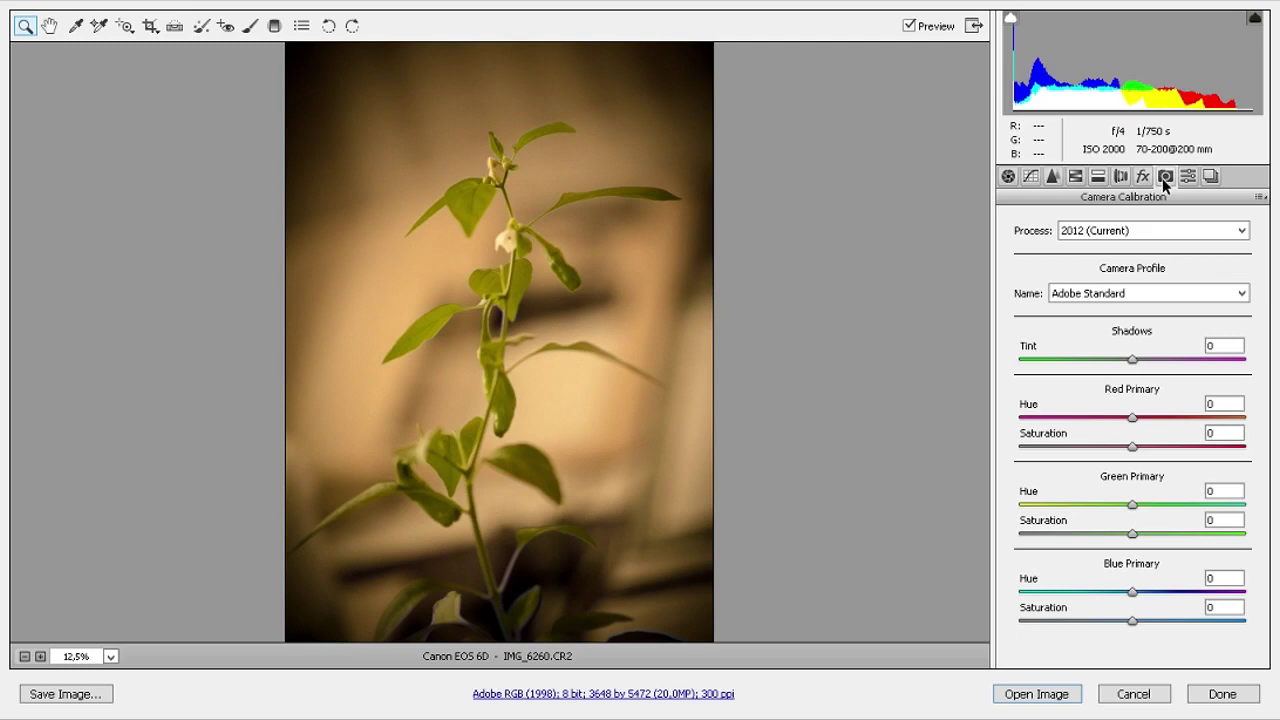
Step: Compare Adobe Standard, Camera Faithful and Camera Standard profiles, settling on Camera Portrait
click(1113, 291)
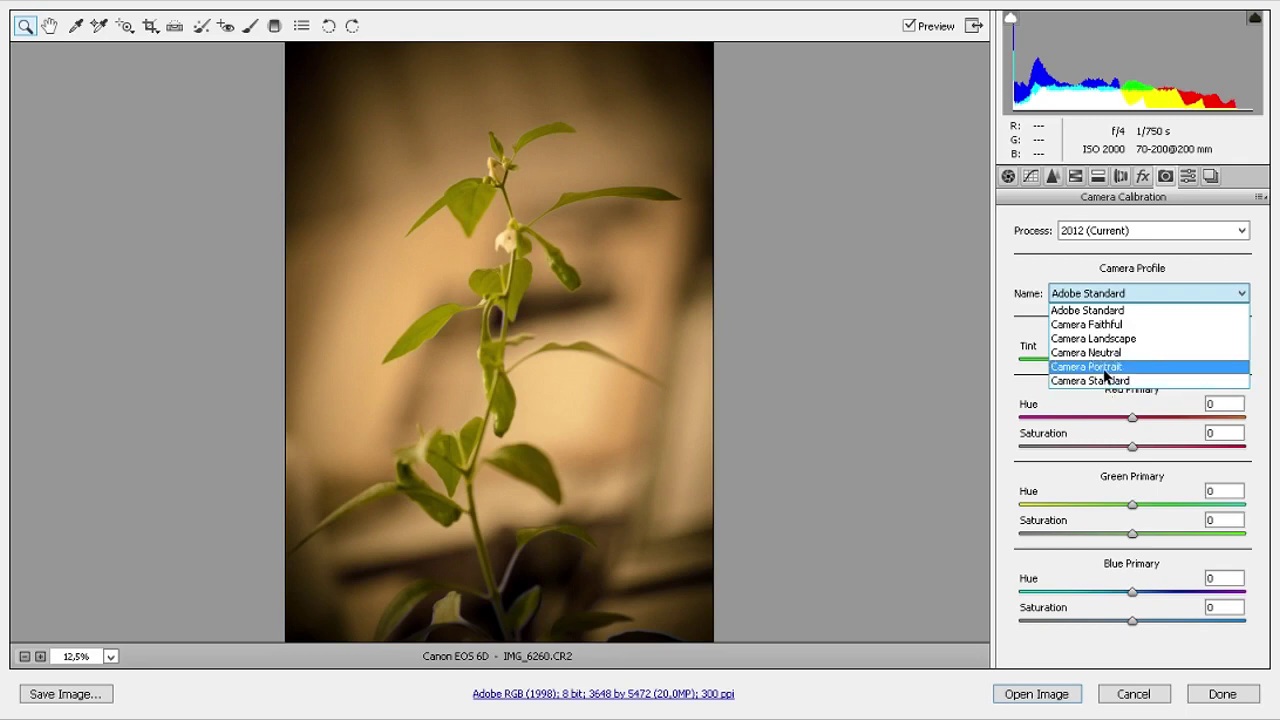
click(1115, 311)
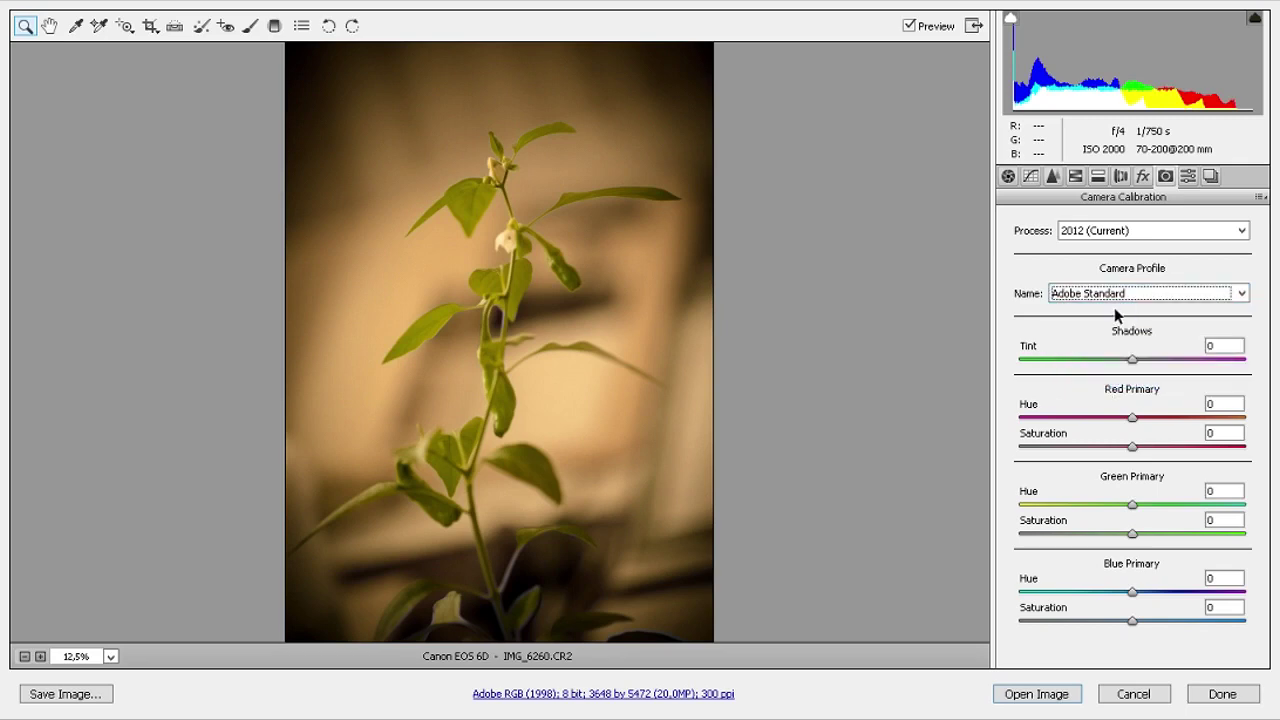
key(Down)
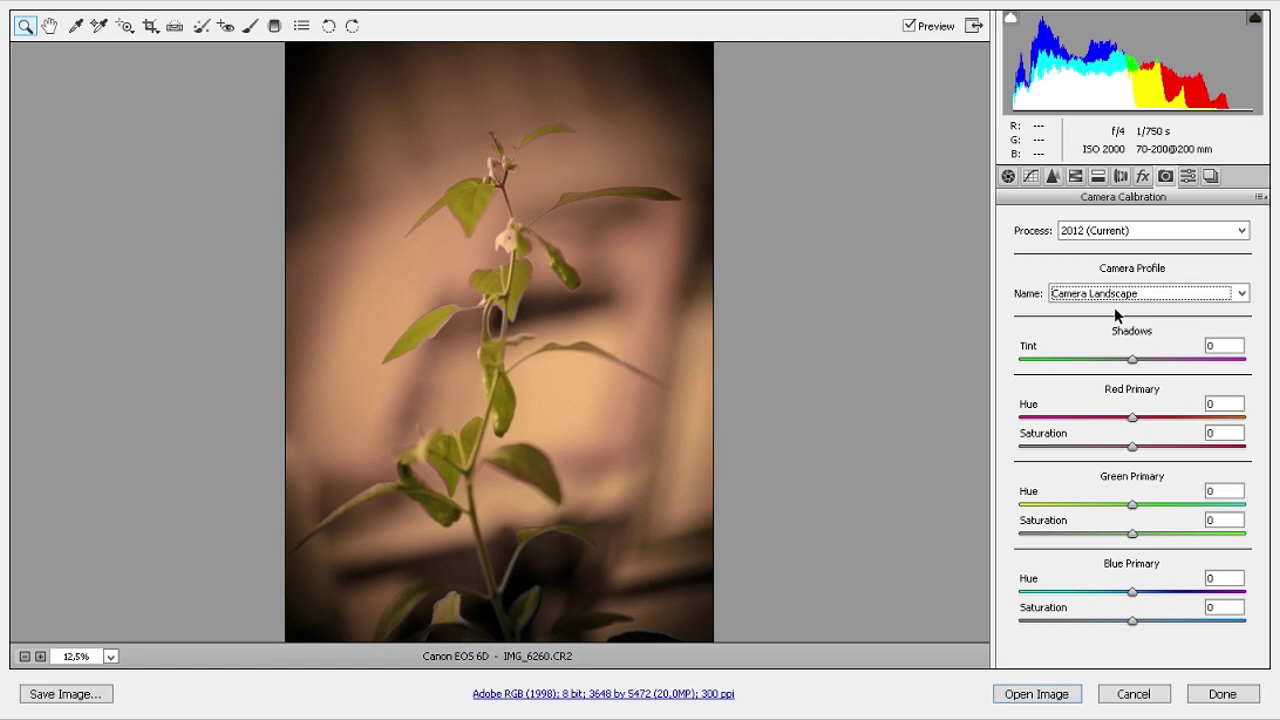
key(Up)
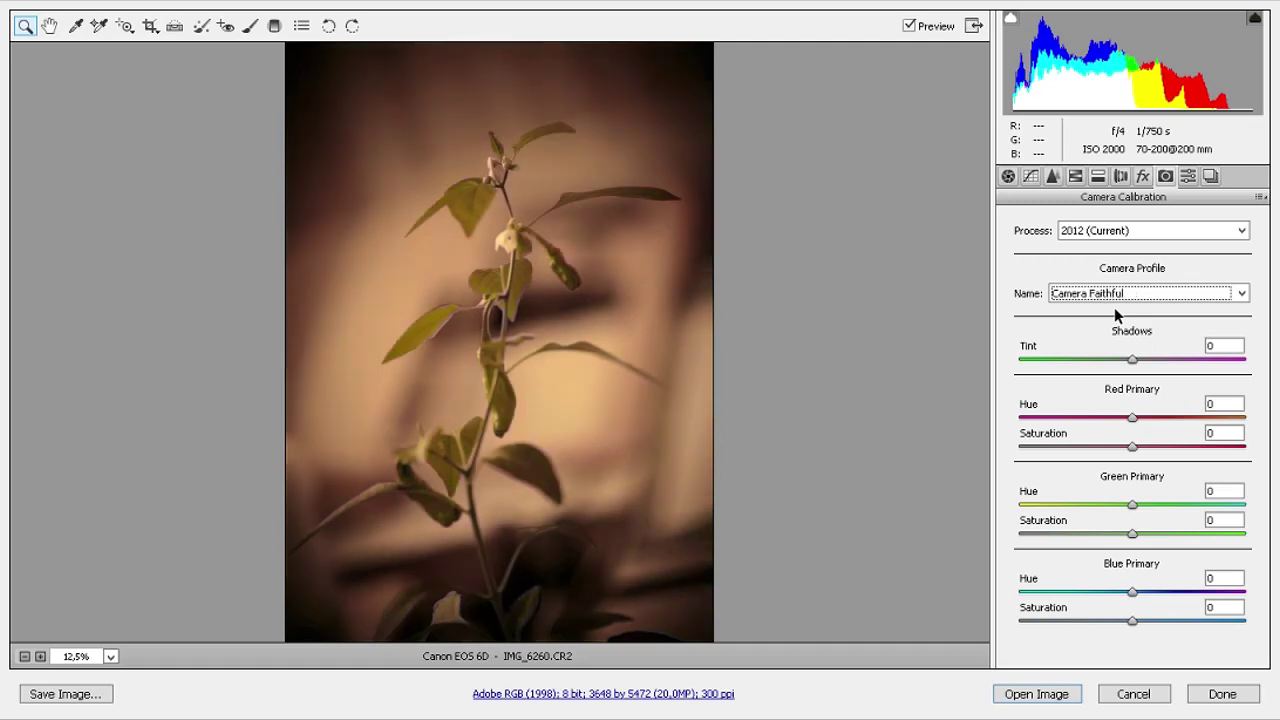
key(Down)
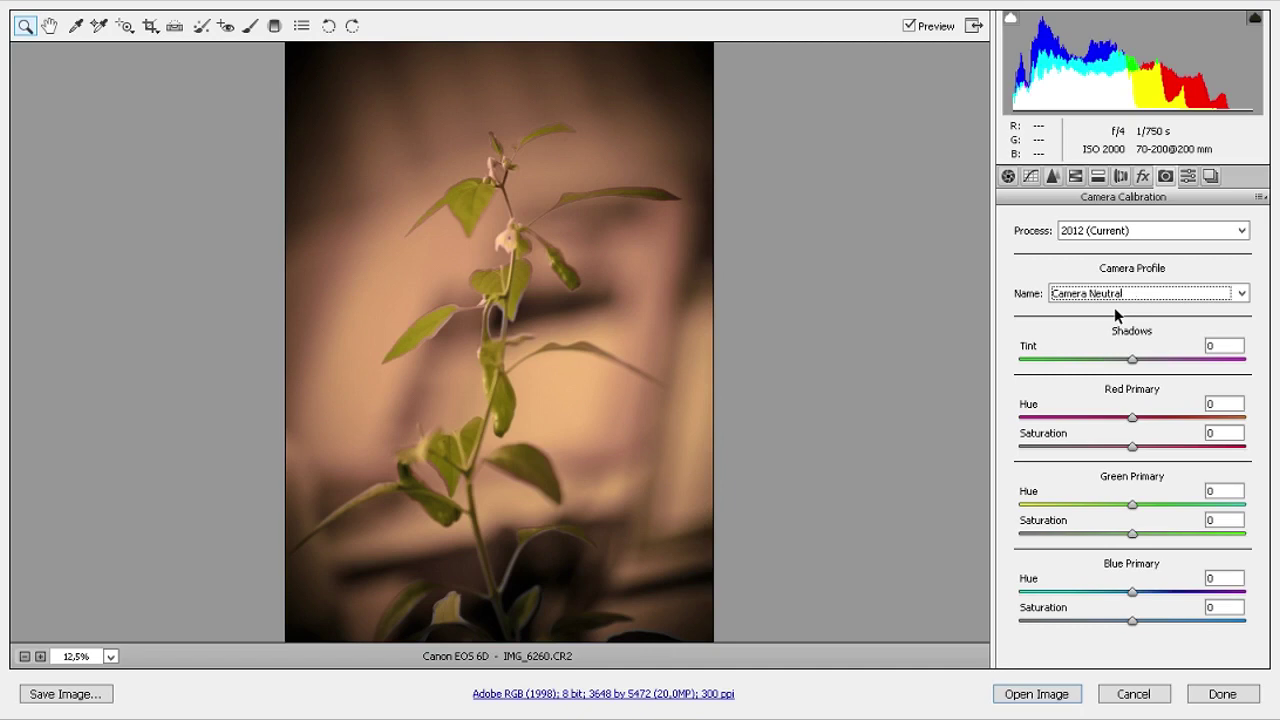
key(Down)
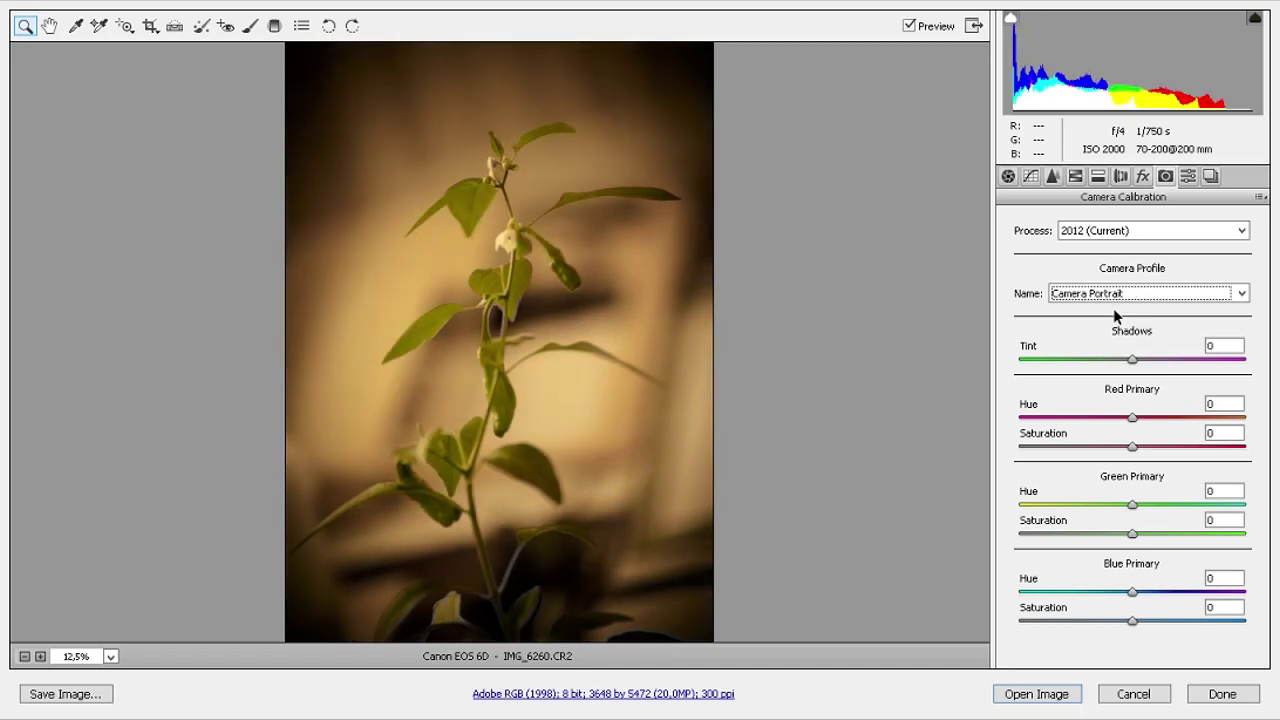
key(Down)
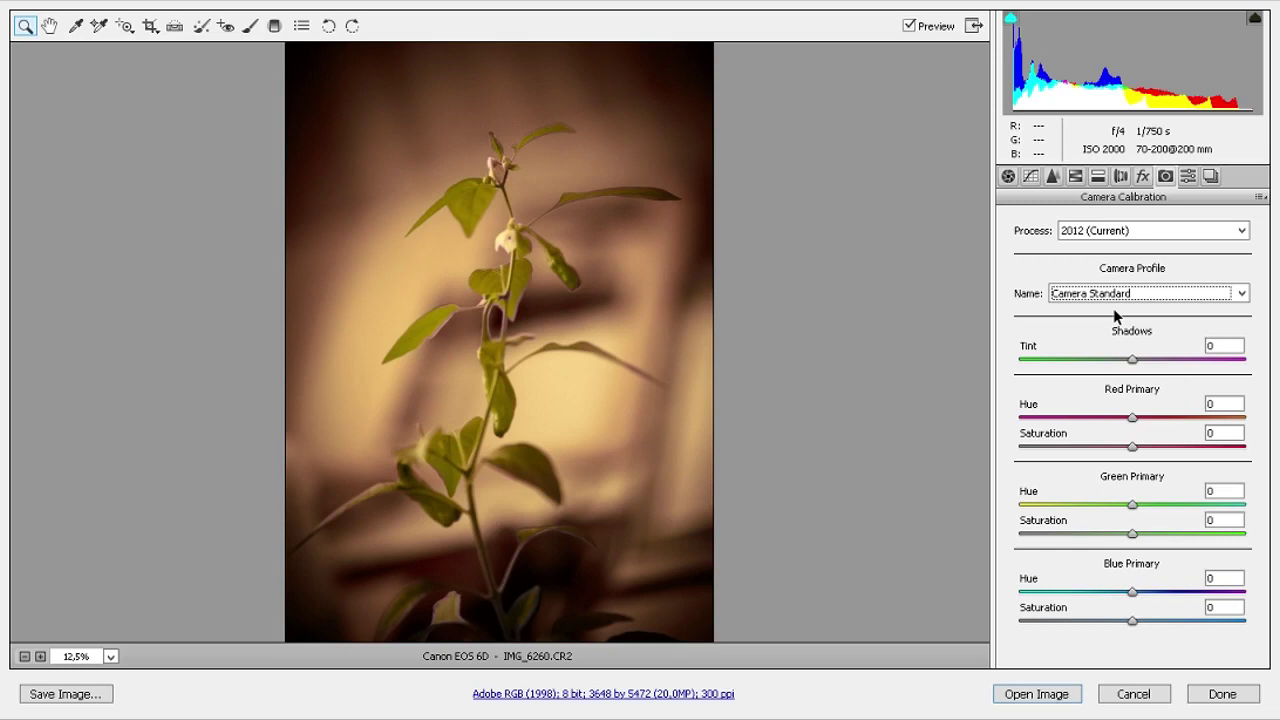
key(Up)
Step: Zoom in near the top buds and move Shadows Tint to -13 toward green
click(488, 232)
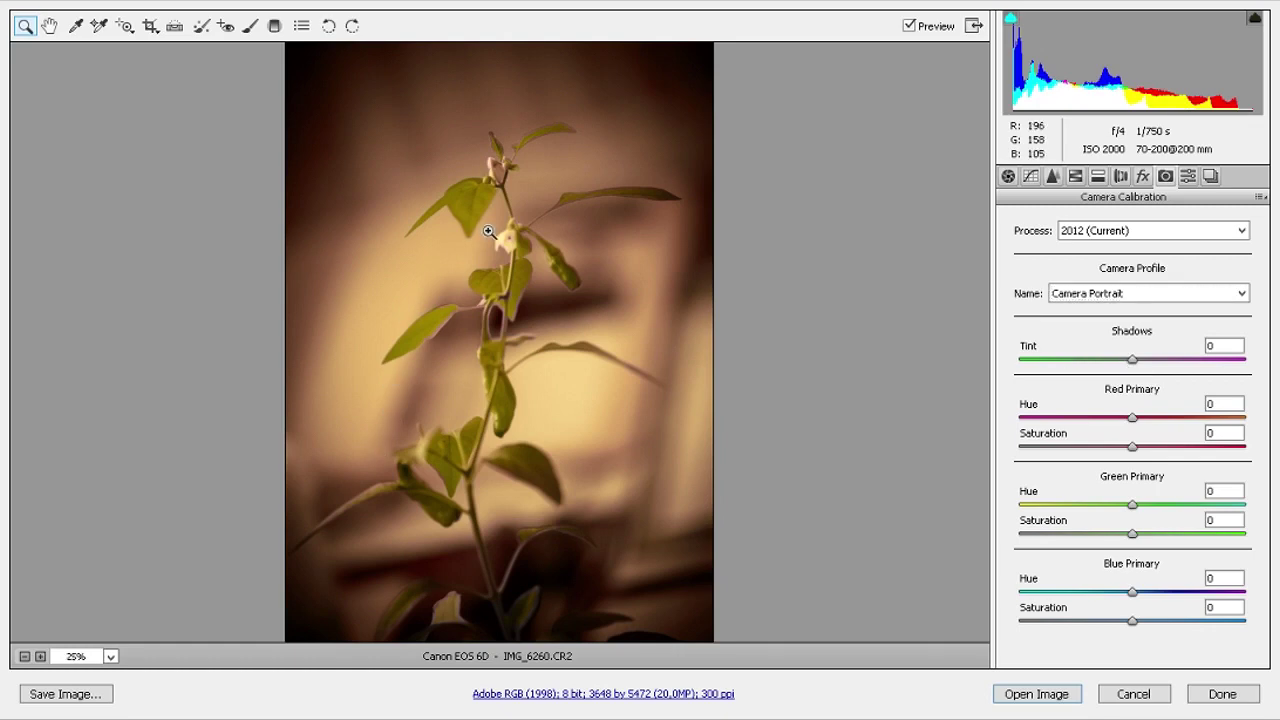
click(497, 186)
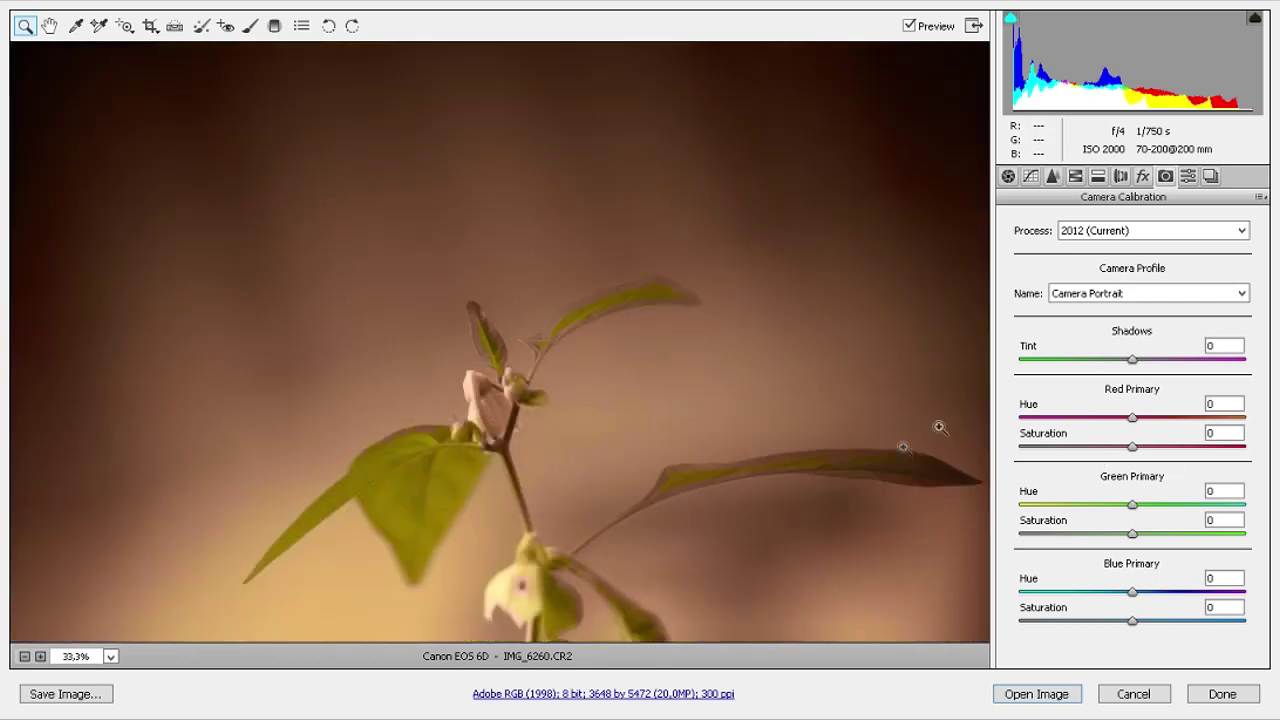
click(1120, 360)
mouse_move(1120, 363)
mouse_down()
mouse_move(1052, 368)
mouse_move(1116, 364)
mouse_up()
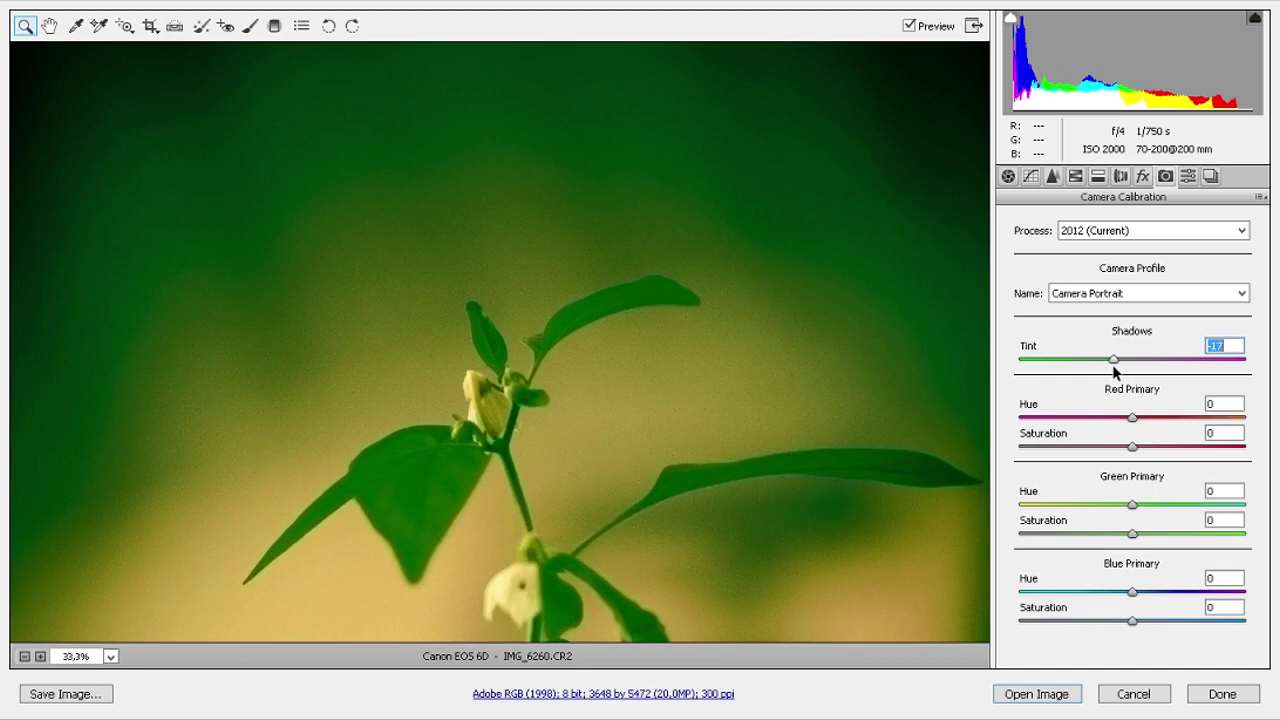
alt+click(600, 336)
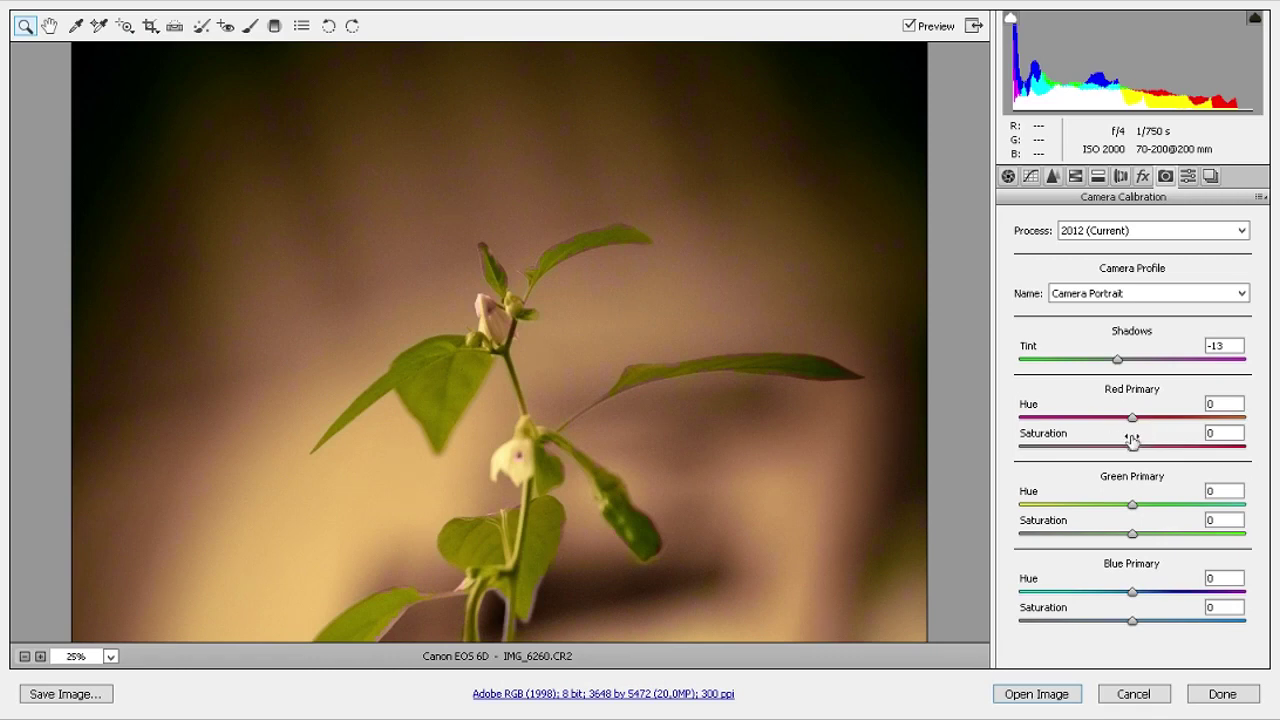
Step: Set the Red Primary to hue +32 and saturation -53
drag(1133, 450, 1246, 452)
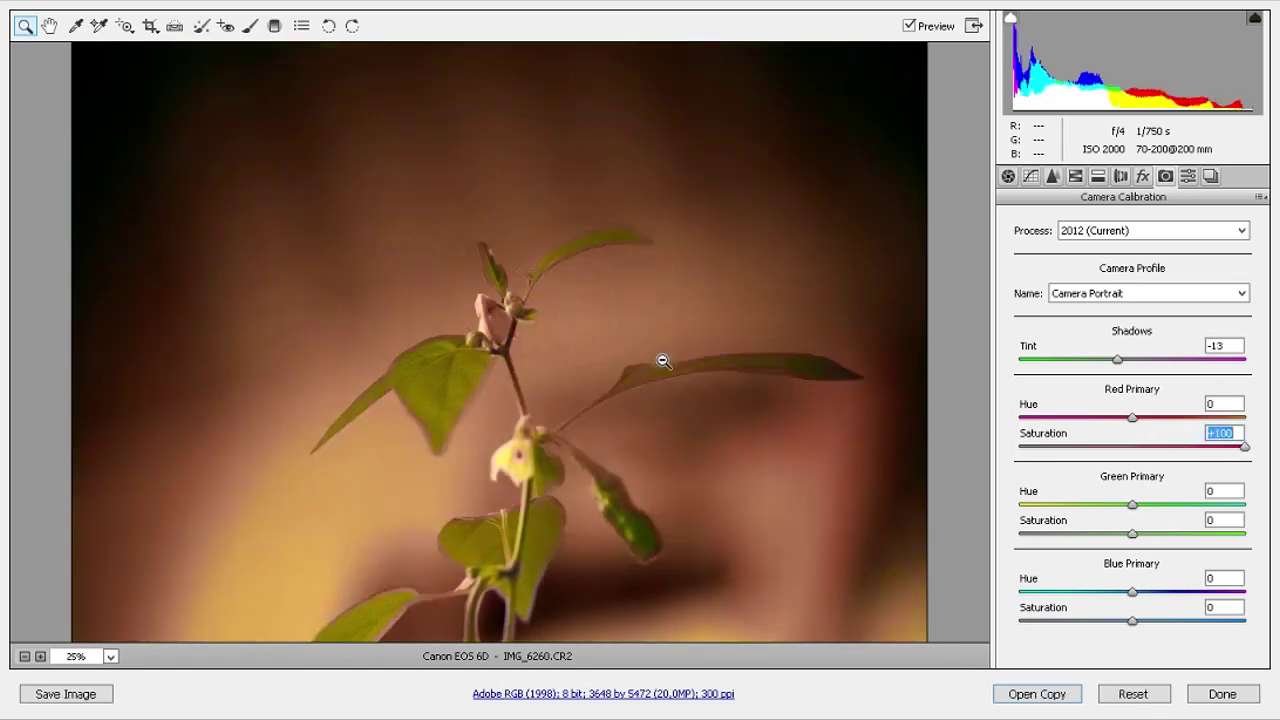
alt+click(663, 360)
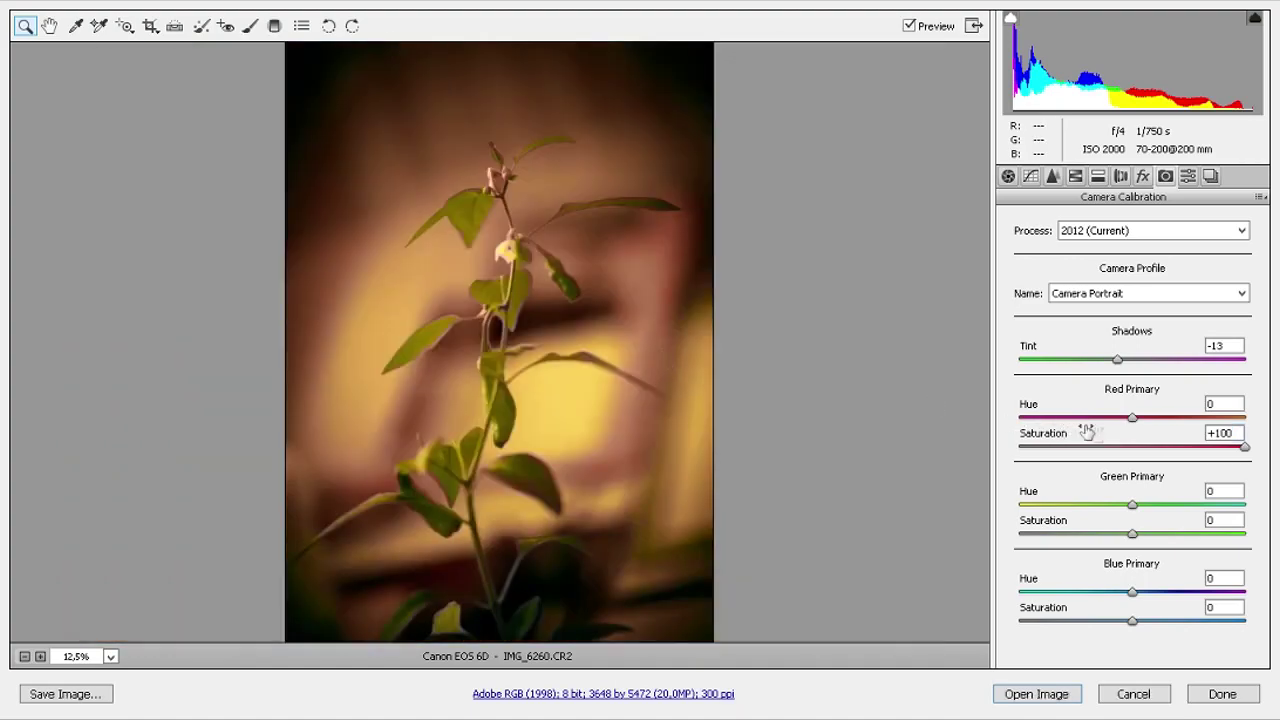
drag(1151, 449, 1068, 452)
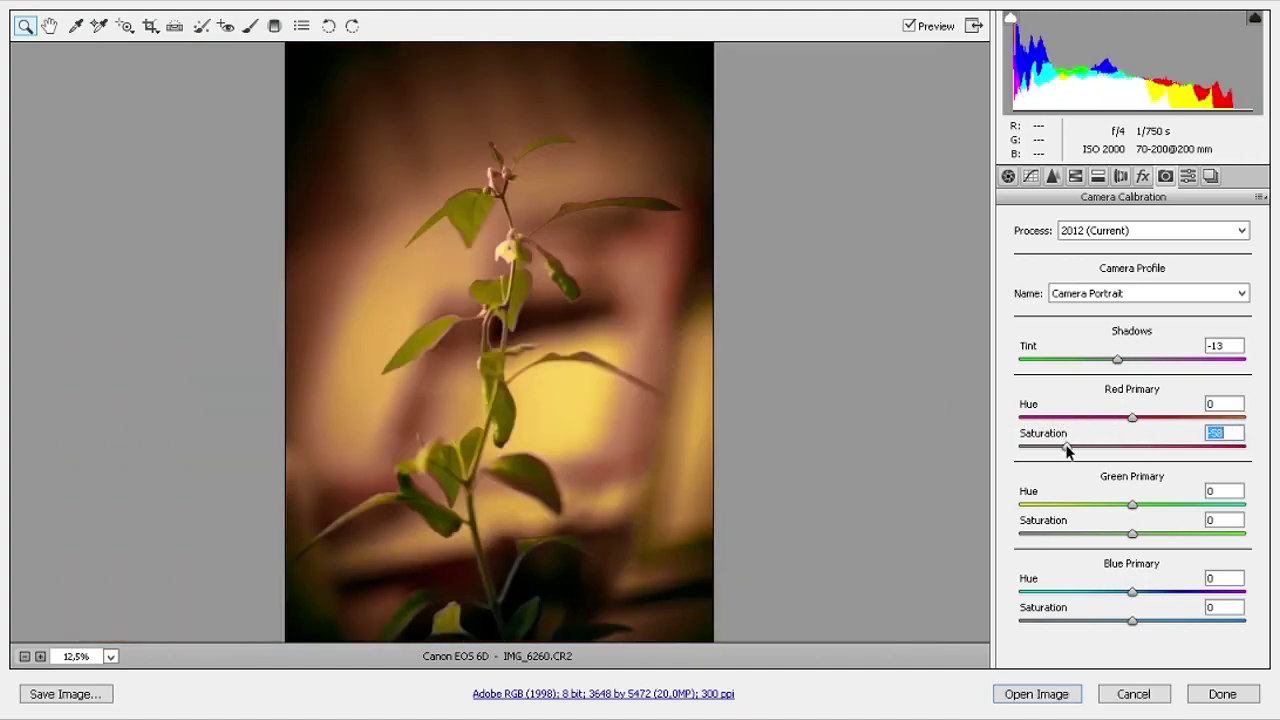
mouse_move(1067, 451)
mouse_down()
mouse_move(1023, 448)
mouse_move(1104, 449)
mouse_move(1072, 449)
mouse_up()
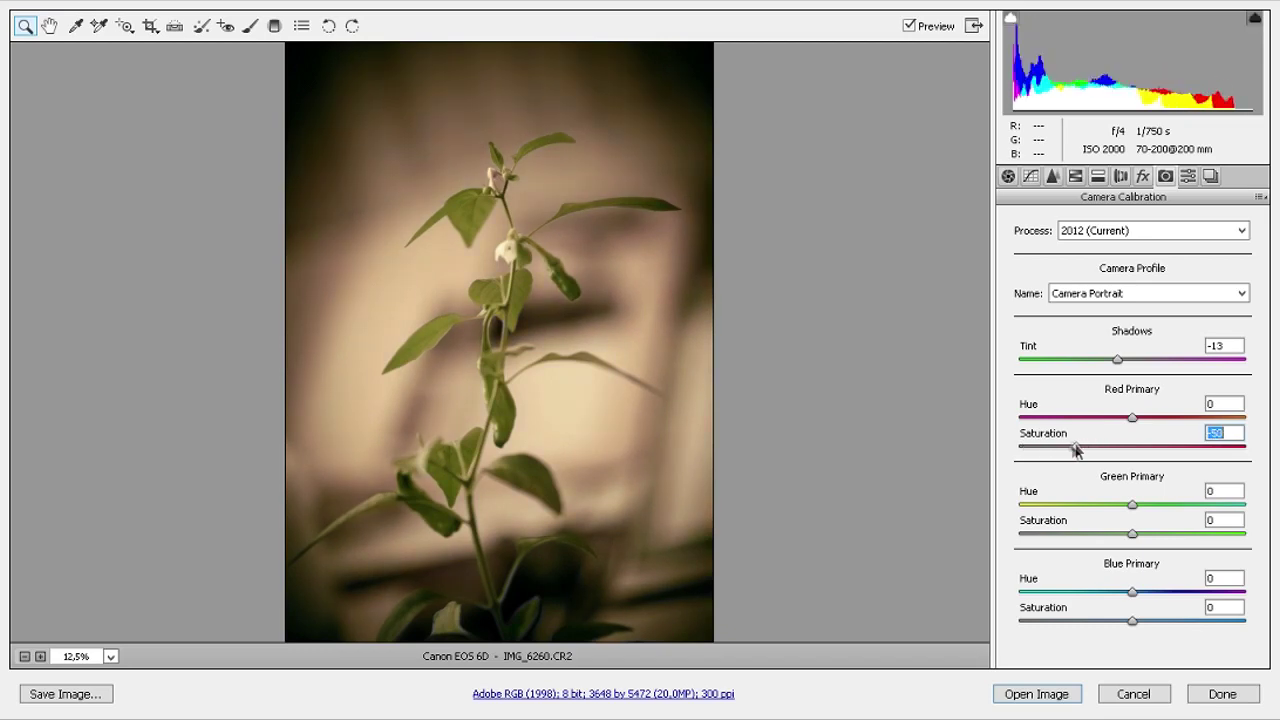
key(shift+Tab)
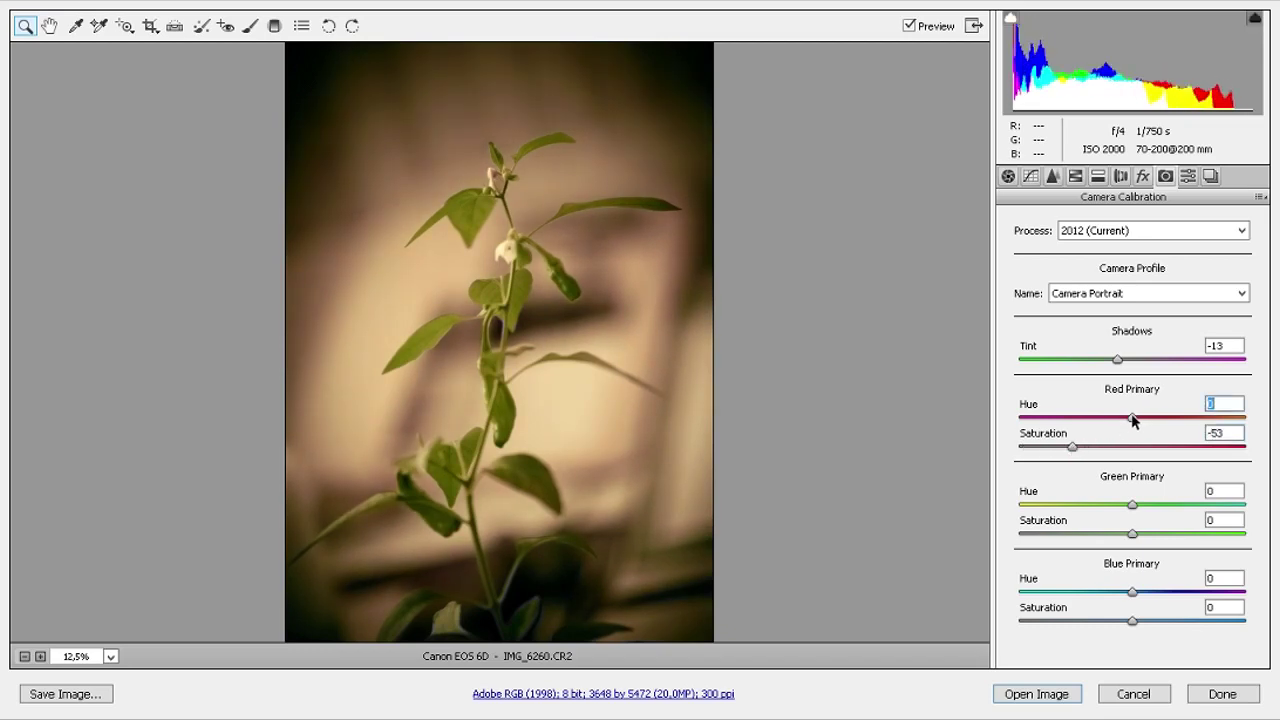
drag(1131, 416, 1264, 440)
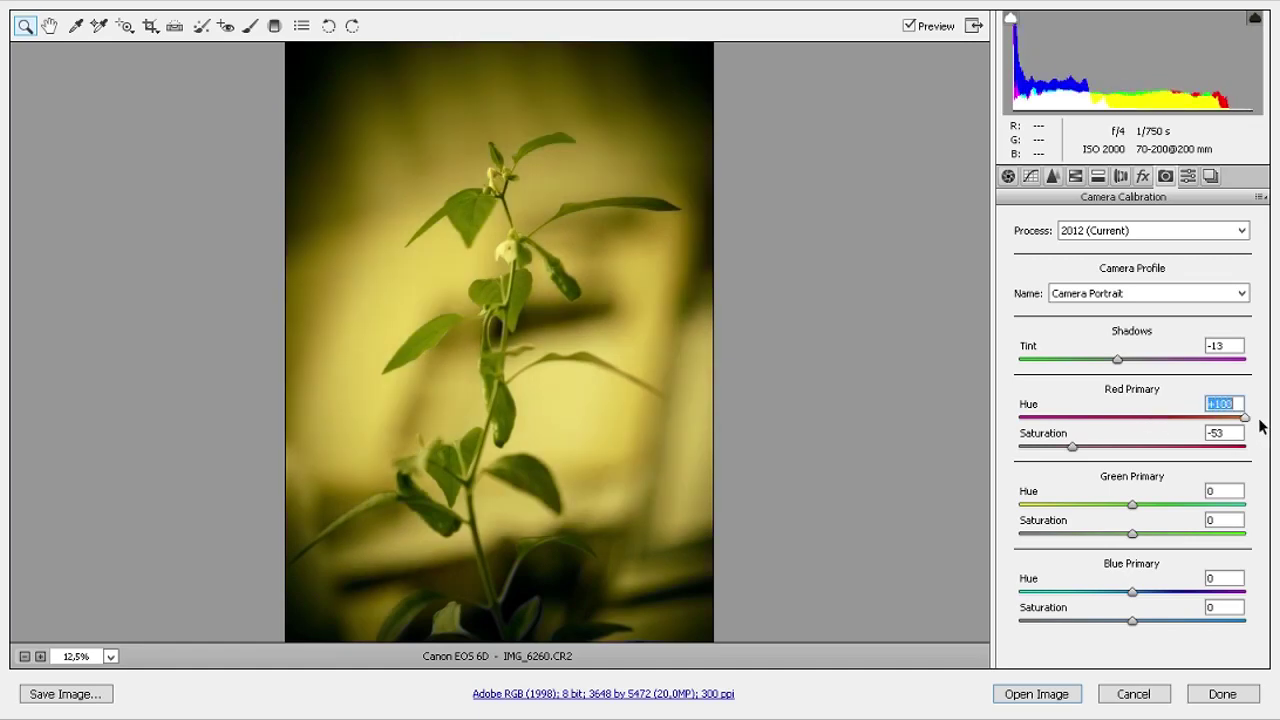
drag(1234, 420, 952, 402)
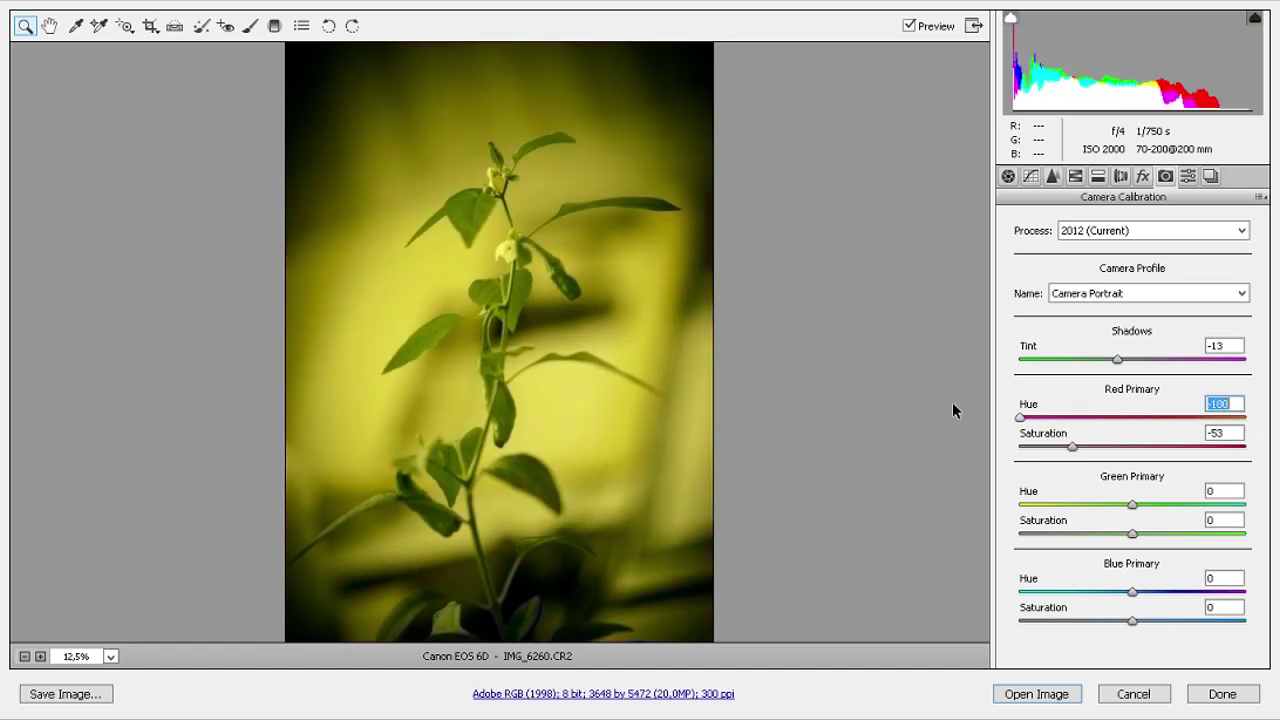
drag(1020, 417, 1168, 423)
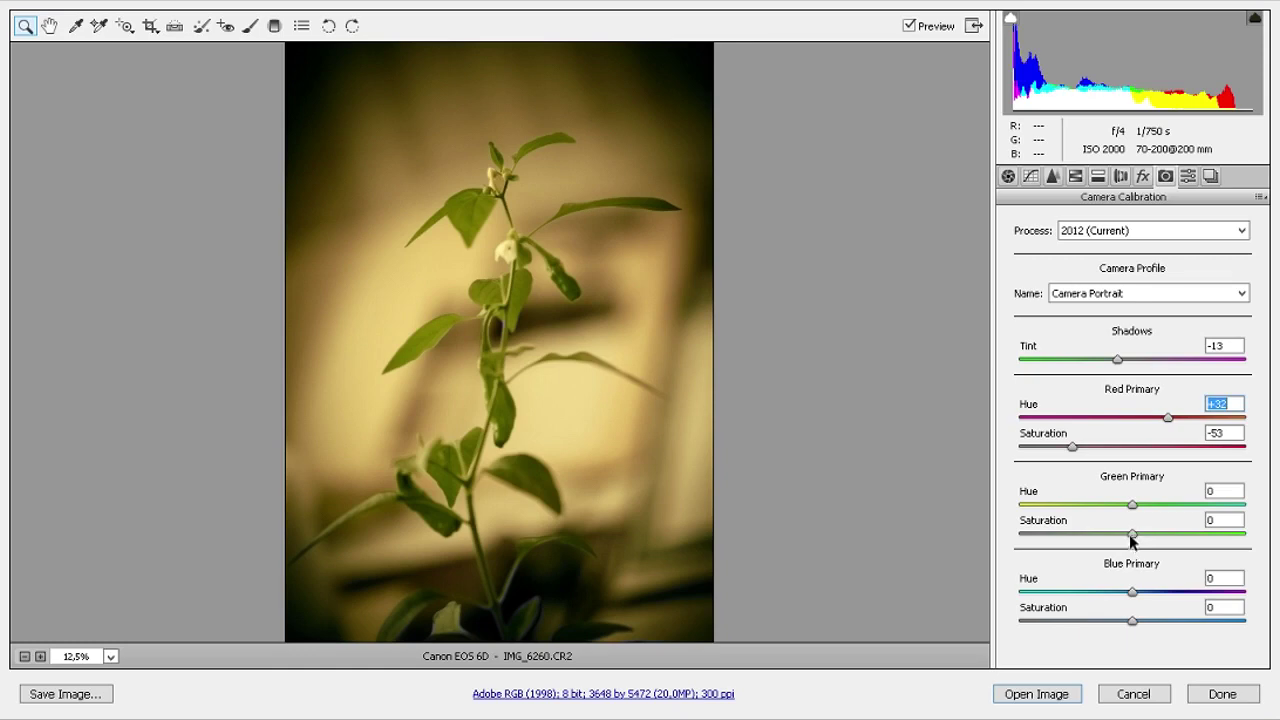
Step: Set Green Primary hue -18 and saturation +34, and Blue Primary saturation -5
mouse_move(1133, 535)
mouse_down()
mouse_move(1246, 537)
mouse_move(1041, 536)
mouse_up()
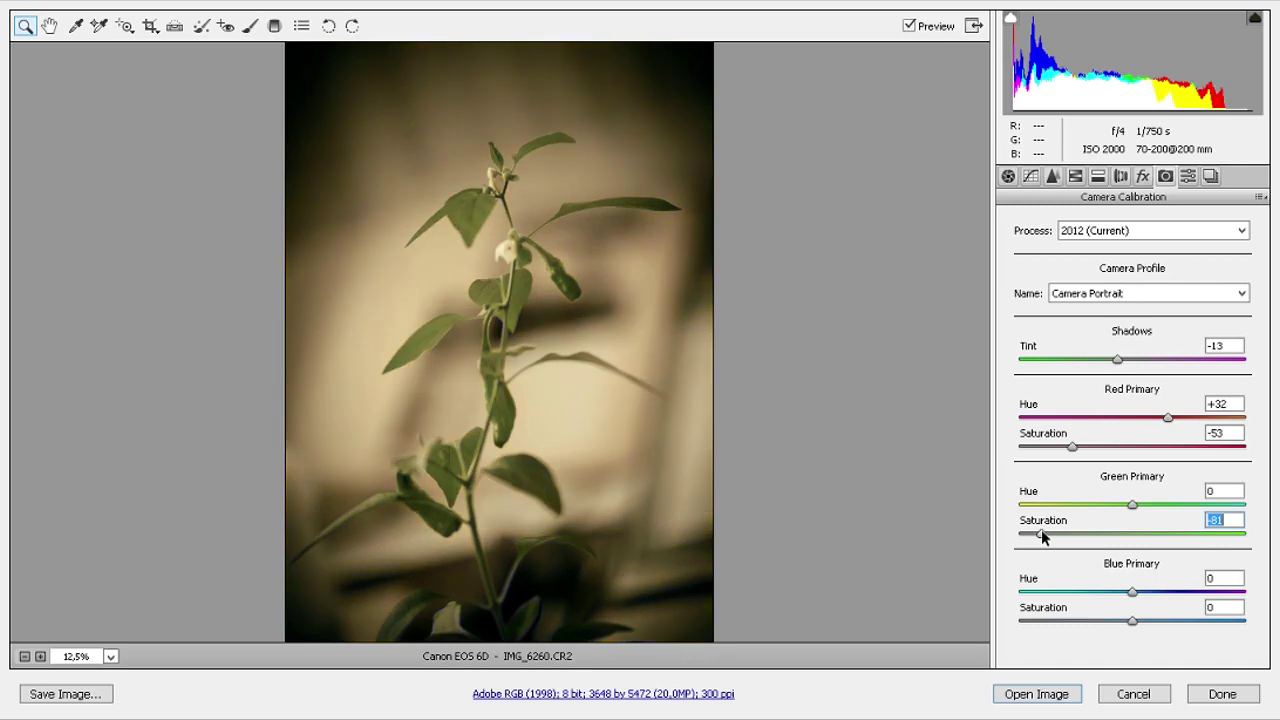
mouse_move(1041, 535)
mouse_down()
mouse_move(1204, 535)
mouse_move(1170, 535)
mouse_move(1140, 508)
mouse_move(1219, 516)
mouse_move(1084, 509)
mouse_move(1111, 508)
mouse_up()
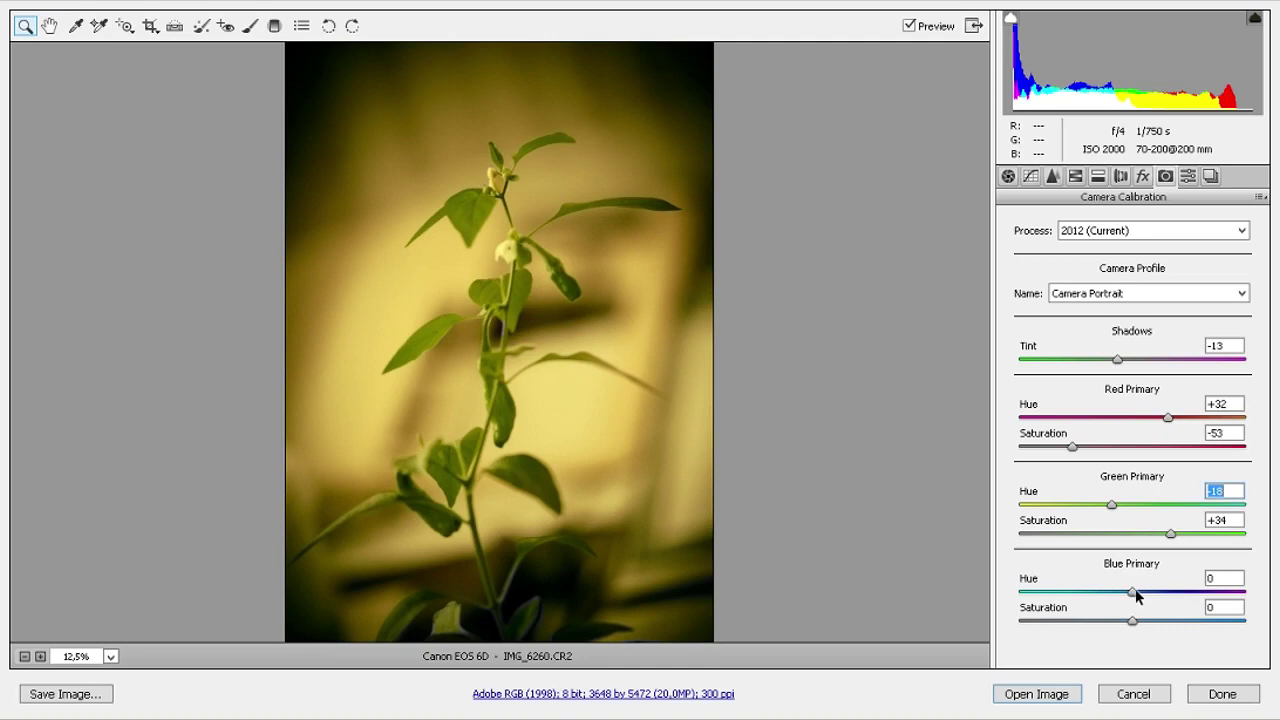
mouse_move(1132, 592)
mouse_down()
mouse_move(1015, 592)
mouse_move(1160, 592)
mouse_up()
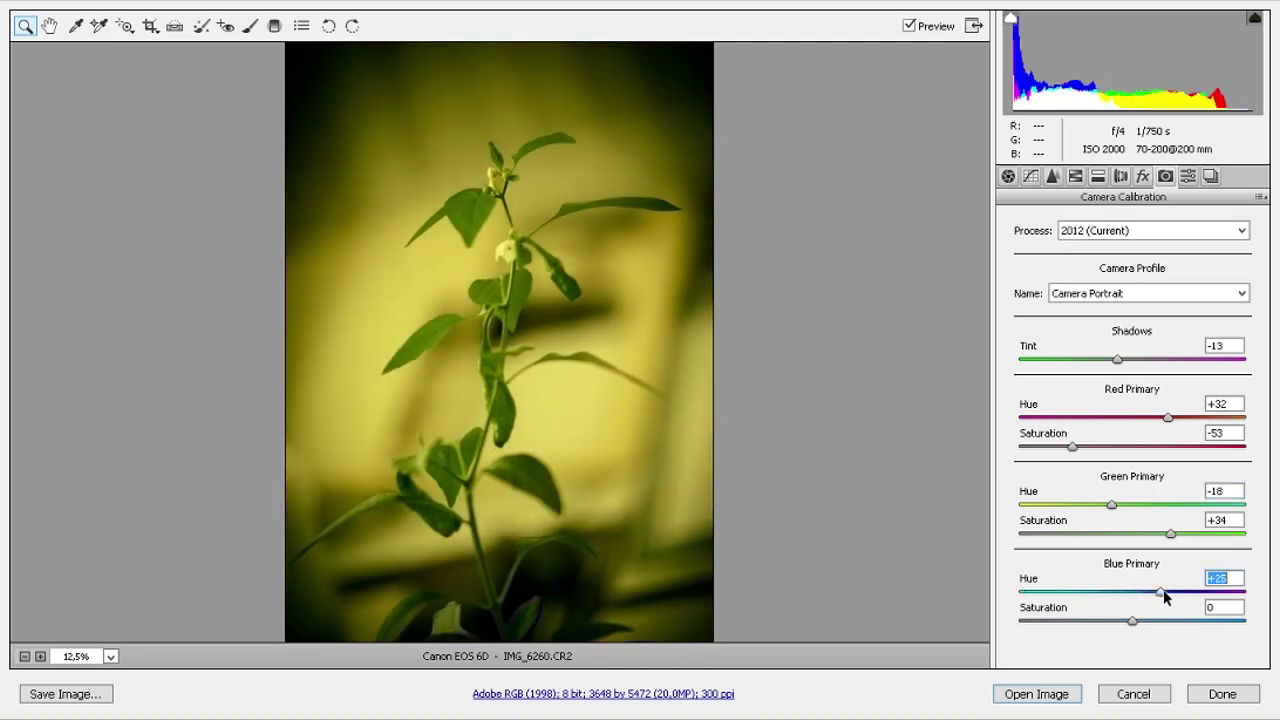
mouse_move(1160, 592)
mouse_down()
mouse_move(1132, 592)
mouse_move(1200, 620)
mouse_move(1107, 621)
mouse_up()
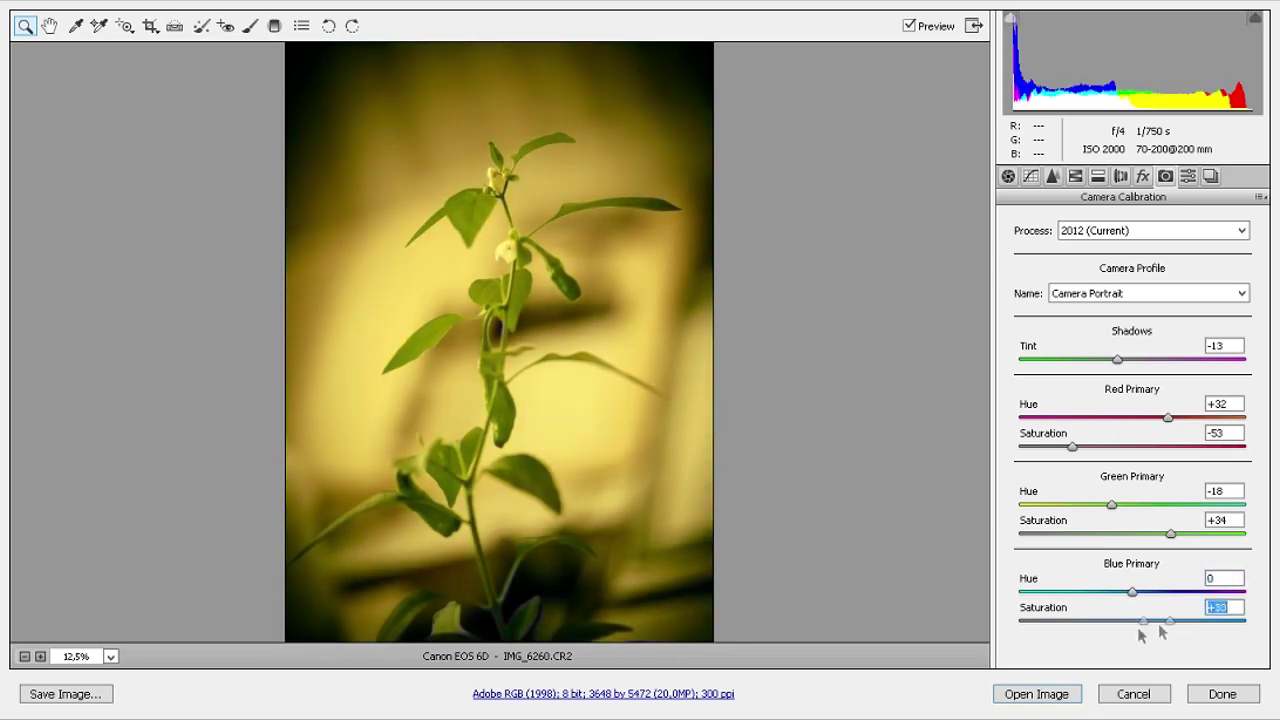
drag(1107, 621, 1125, 622)
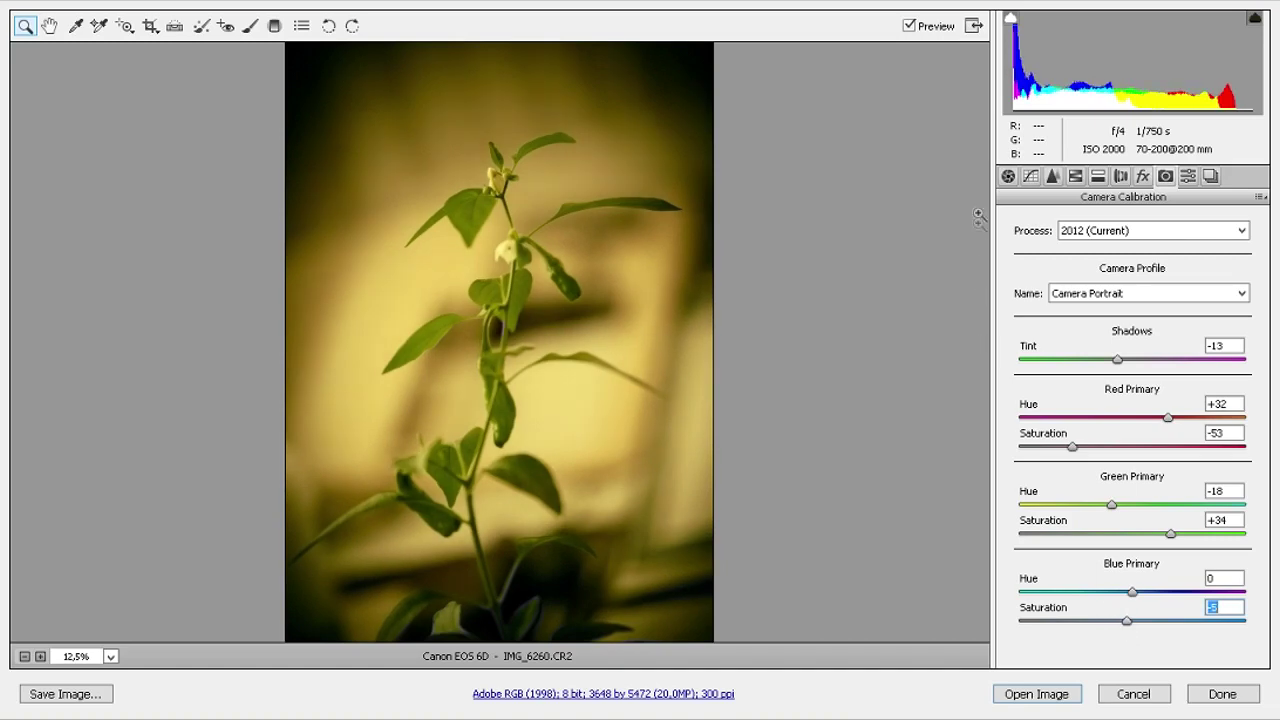
click(1008, 176)
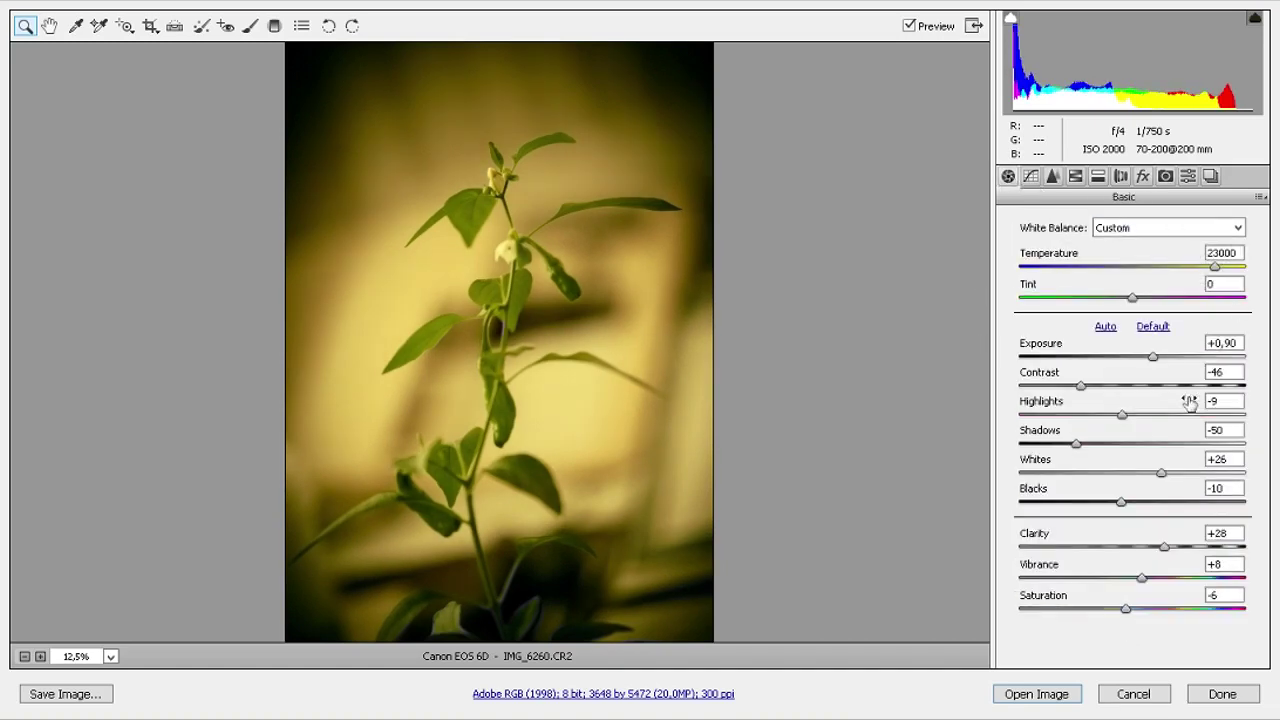
Step: Set Exposure +1.90, Contrast -61, Highlights -77, Shadows +43 and Blacks -48
mouse_move(1156, 357)
mouse_down()
mouse_move(1189, 355)
mouse_move(1175, 357)
mouse_up()
drag(1083, 387, 1062, 388)
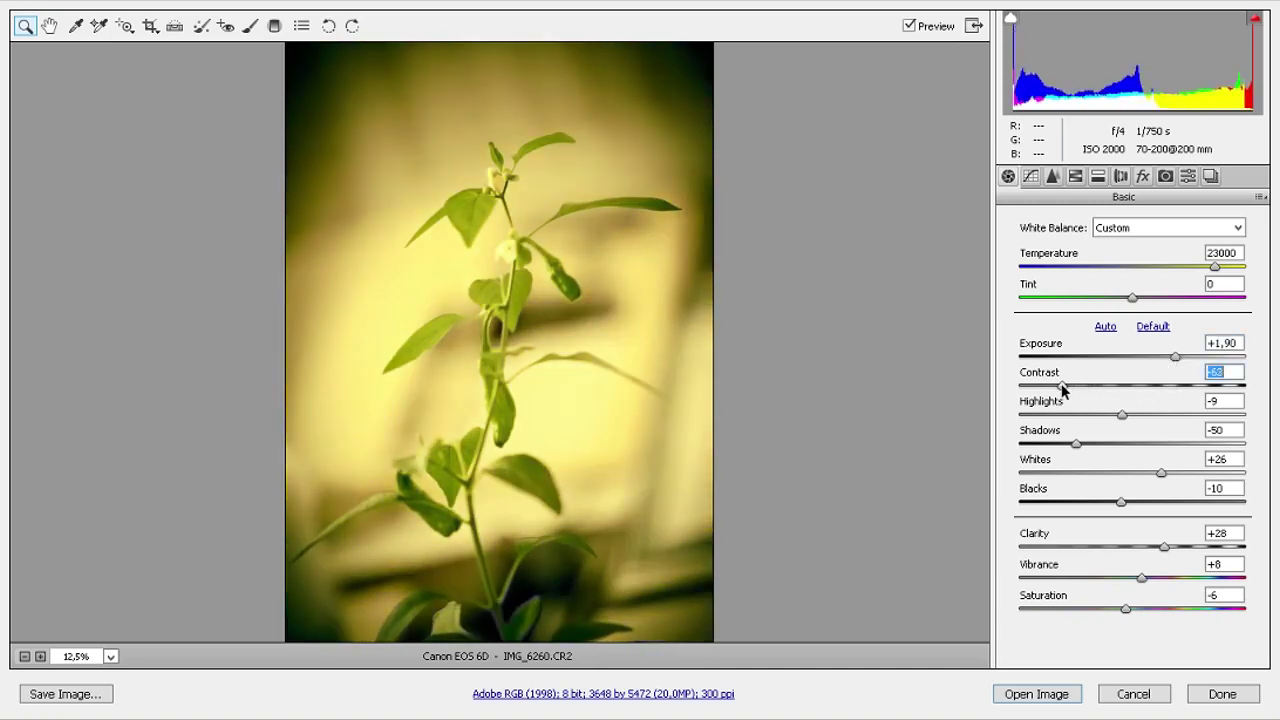
mouse_move(1062, 390)
mouse_down()
mouse_move(1123, 391)
mouse_move(1020, 391)
mouse_move(1063, 389)
mouse_up()
mouse_move(1120, 418)
mouse_down()
mouse_move(1030, 416)
mouse_move(1046, 416)
mouse_move(1066, 449)
mouse_move(985, 456)
mouse_move(1230, 449)
mouse_move(1178, 457)
mouse_move(1166, 474)
mouse_move(1237, 477)
mouse_move(1090, 484)
mouse_move(1148, 485)
mouse_up()
click(1215, 490)
mouse_move(1215, 490)
mouse_down()
mouse_move(1065, 487)
mouse_move(1082, 487)
mouse_up()
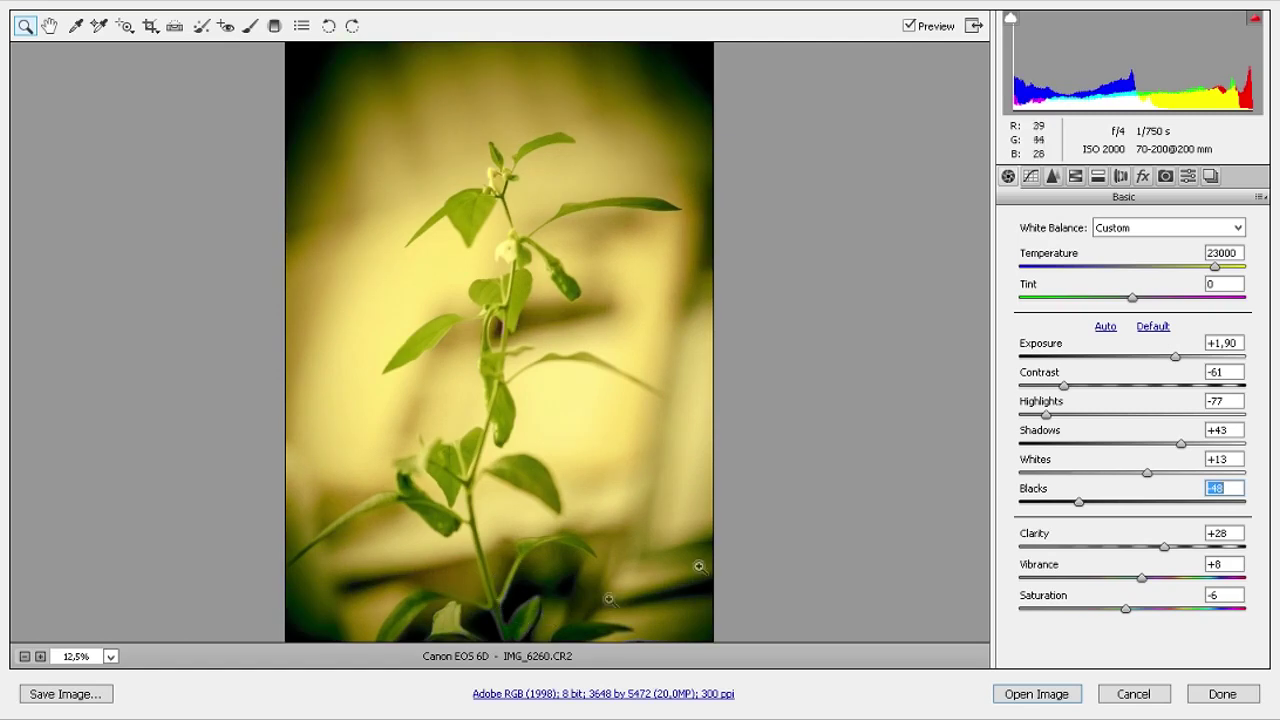
Step: Raise Clarity to +100, compare against the original photo, and warm the Temperature
drag(1164, 547, 1277, 549)
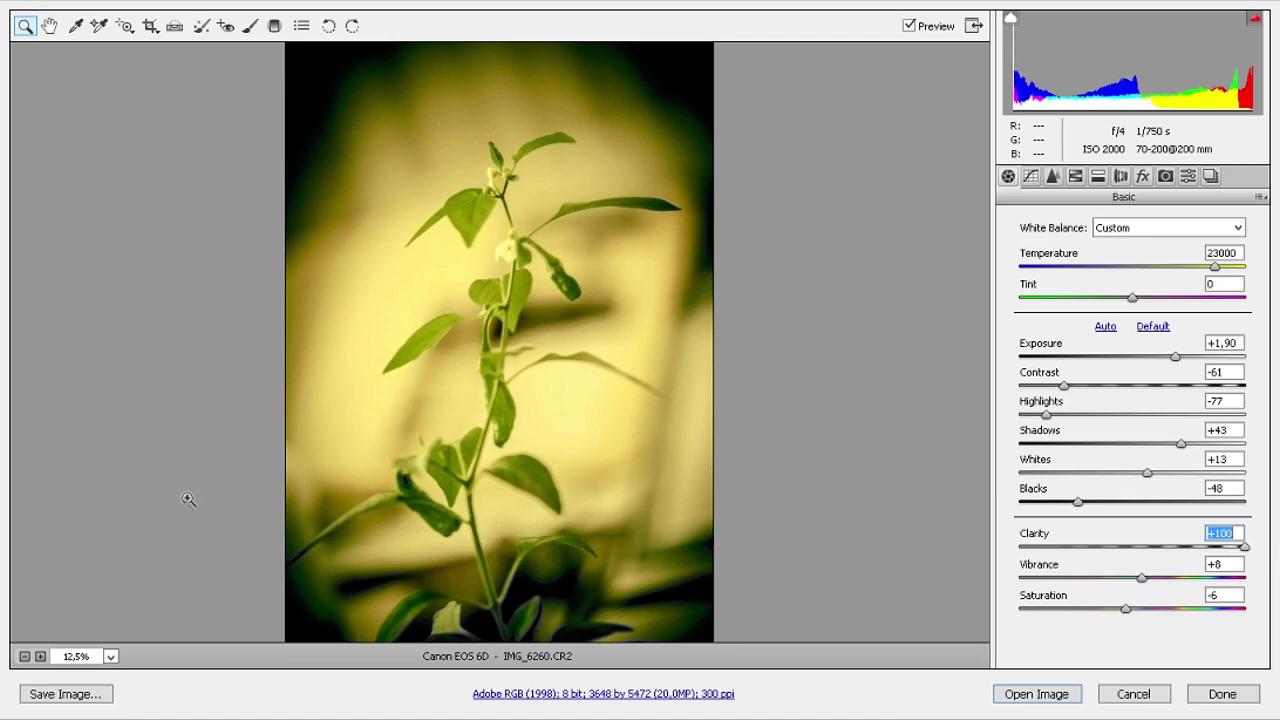
key(alt+Tab)
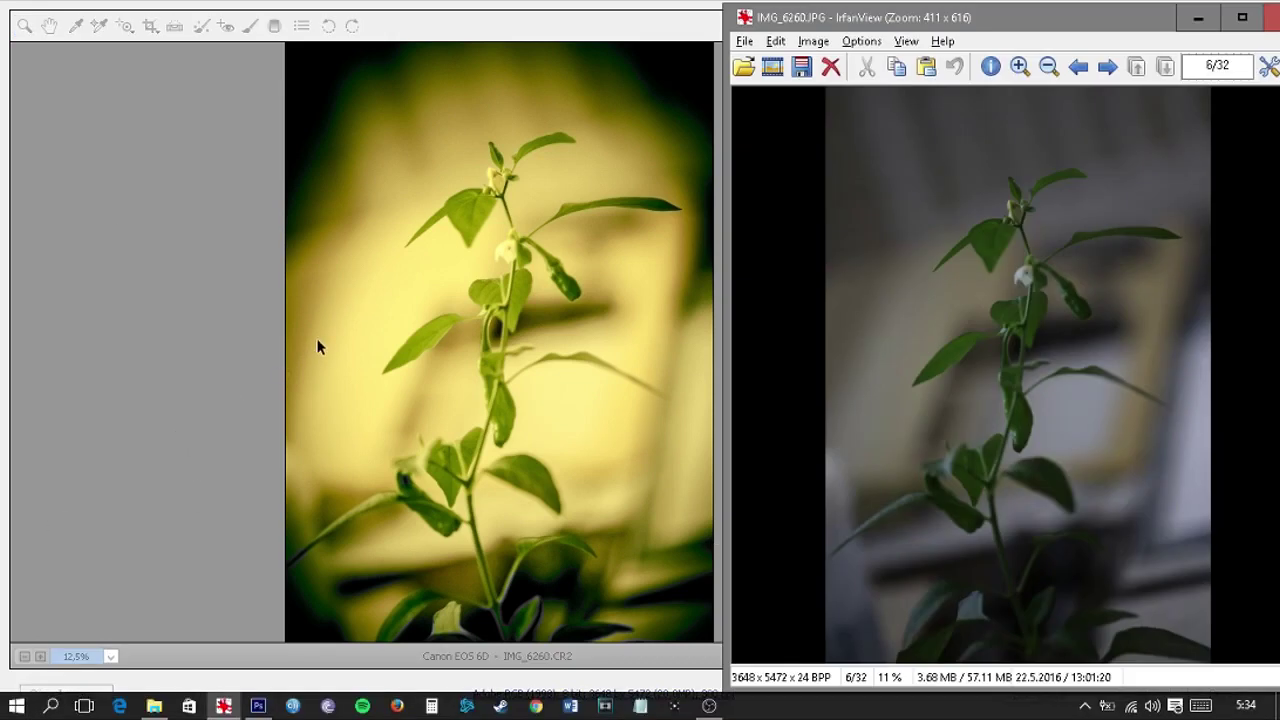
key(alt+Tab)
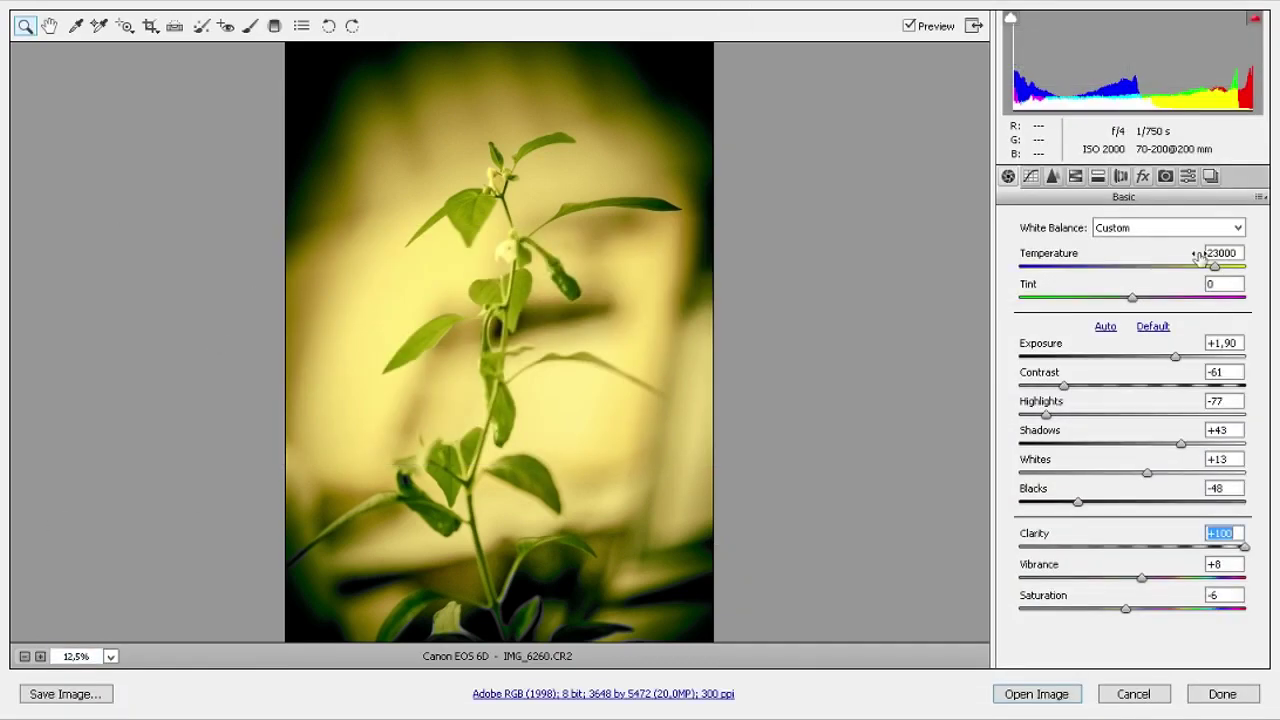
mouse_move(1214, 268)
mouse_down()
mouse_move(1255, 270)
mouse_move(1210, 278)
mouse_up()
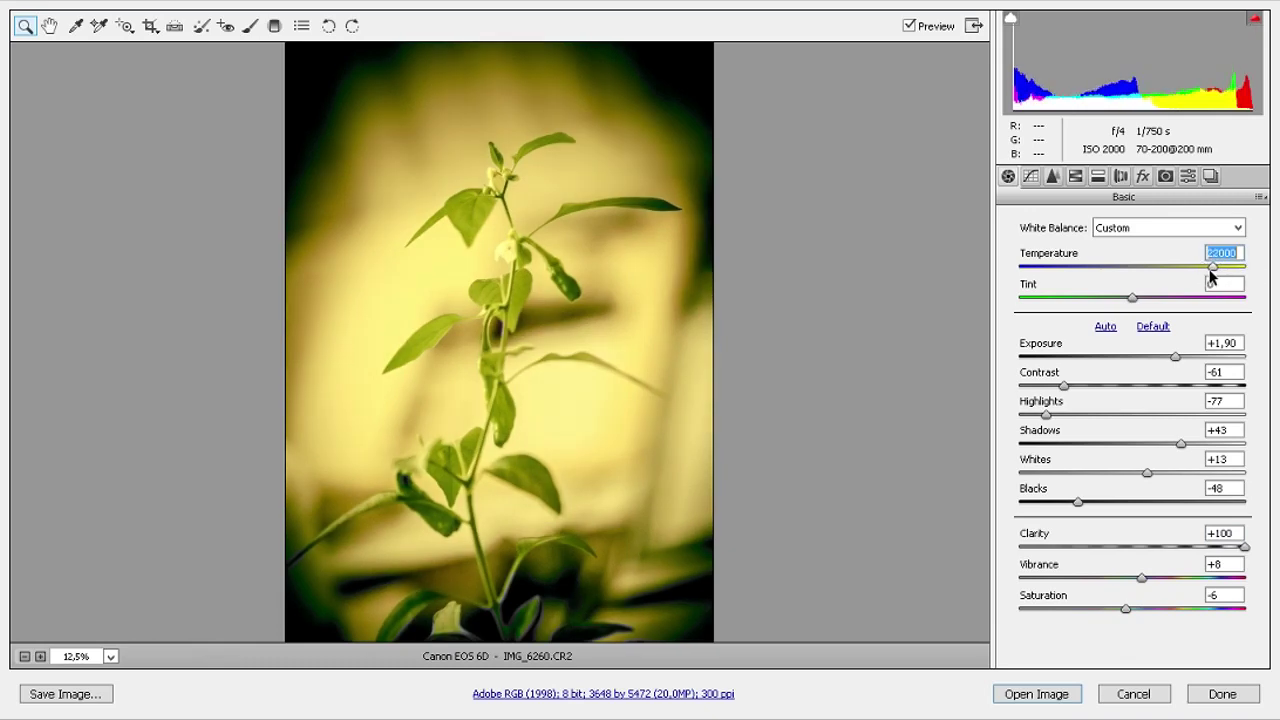
Step: Set sharpening Amount to 15 and Luminance noise reduction to 100
click(1140, 299)
click(1052, 176)
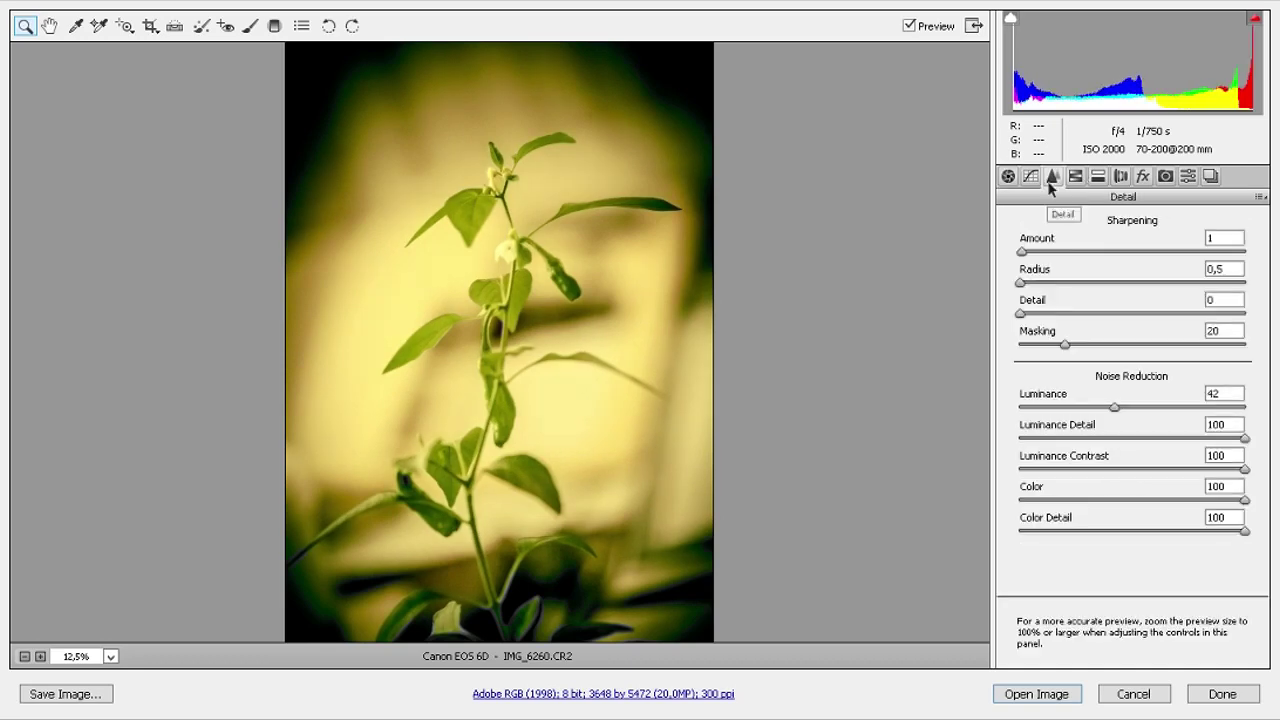
click(1043, 252)
drag(1114, 407, 1248, 408)
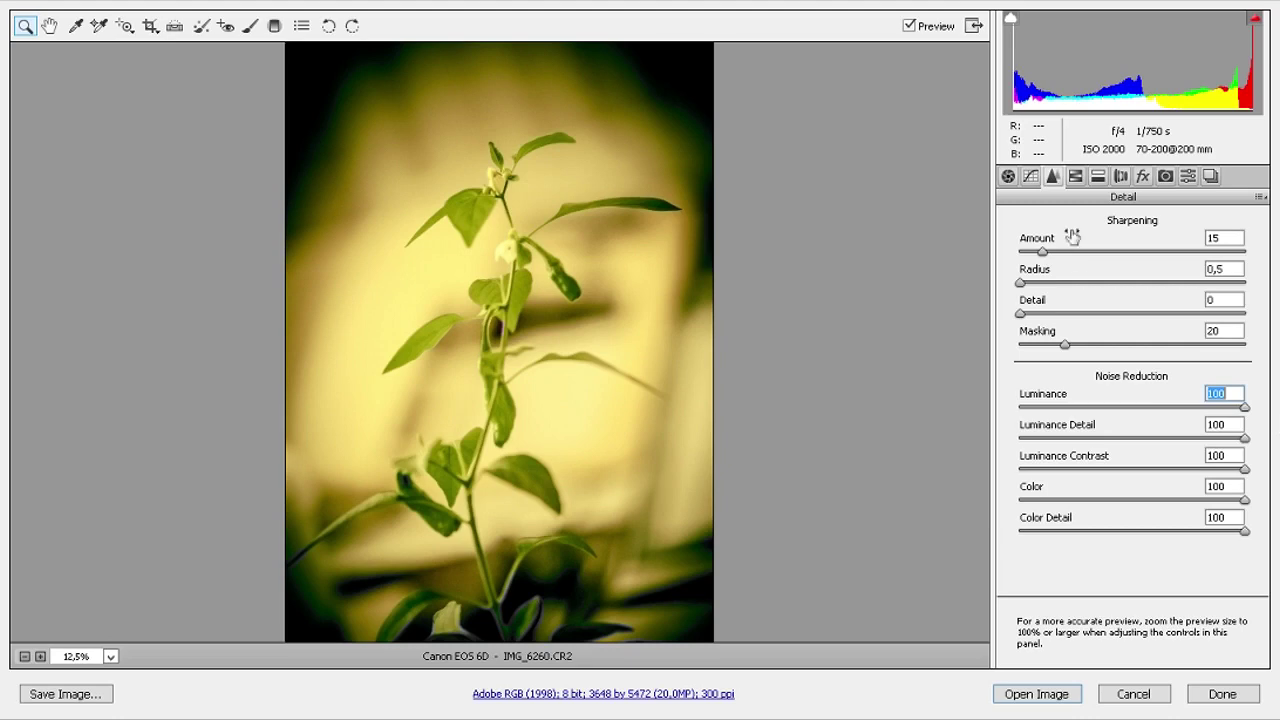
Step: Reset the HSL Saturation, Luminance and Hue adjustments to their defaults
click(1075, 177)
click(1128, 275)
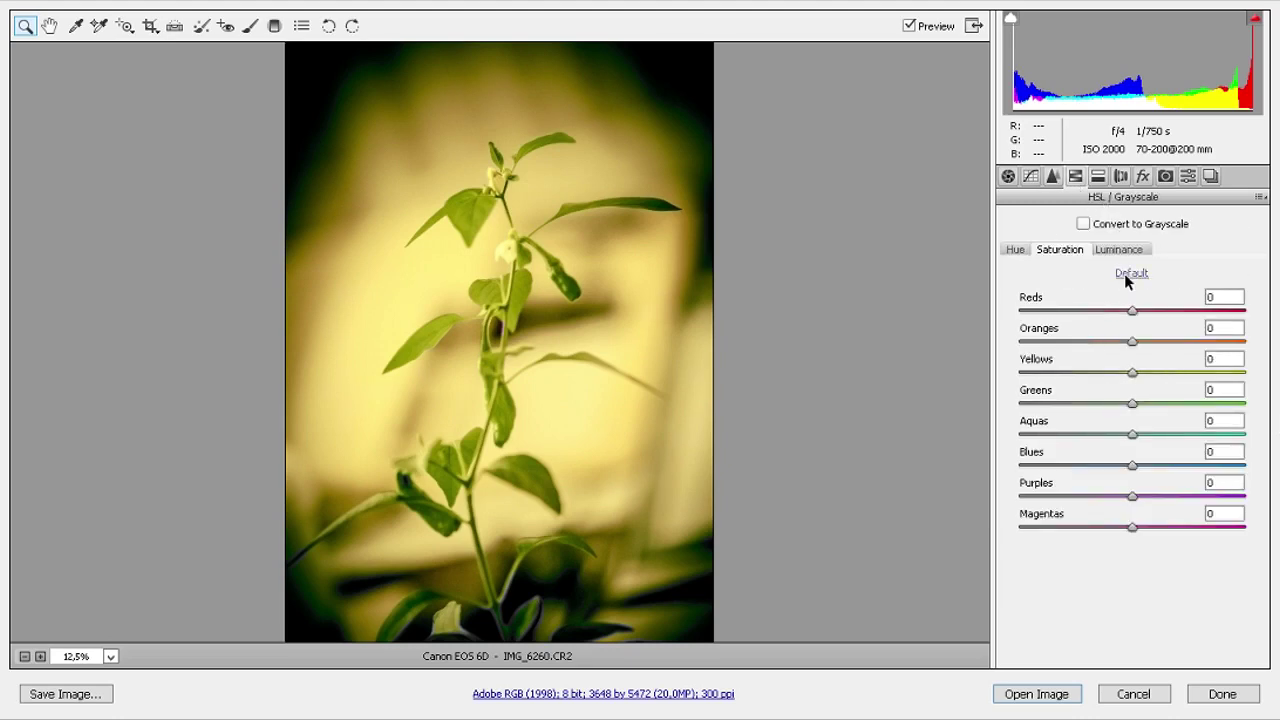
click(1125, 250)
click(1125, 276)
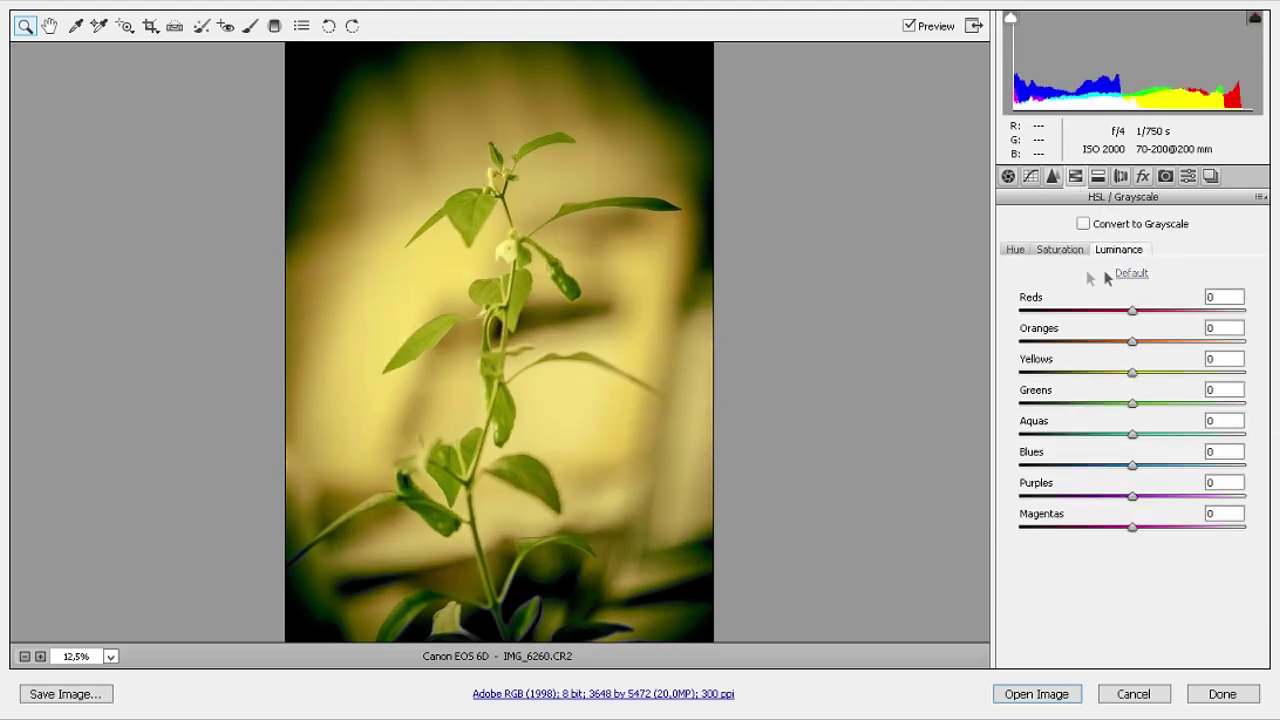
click(1015, 249)
click(1131, 273)
click(1114, 252)
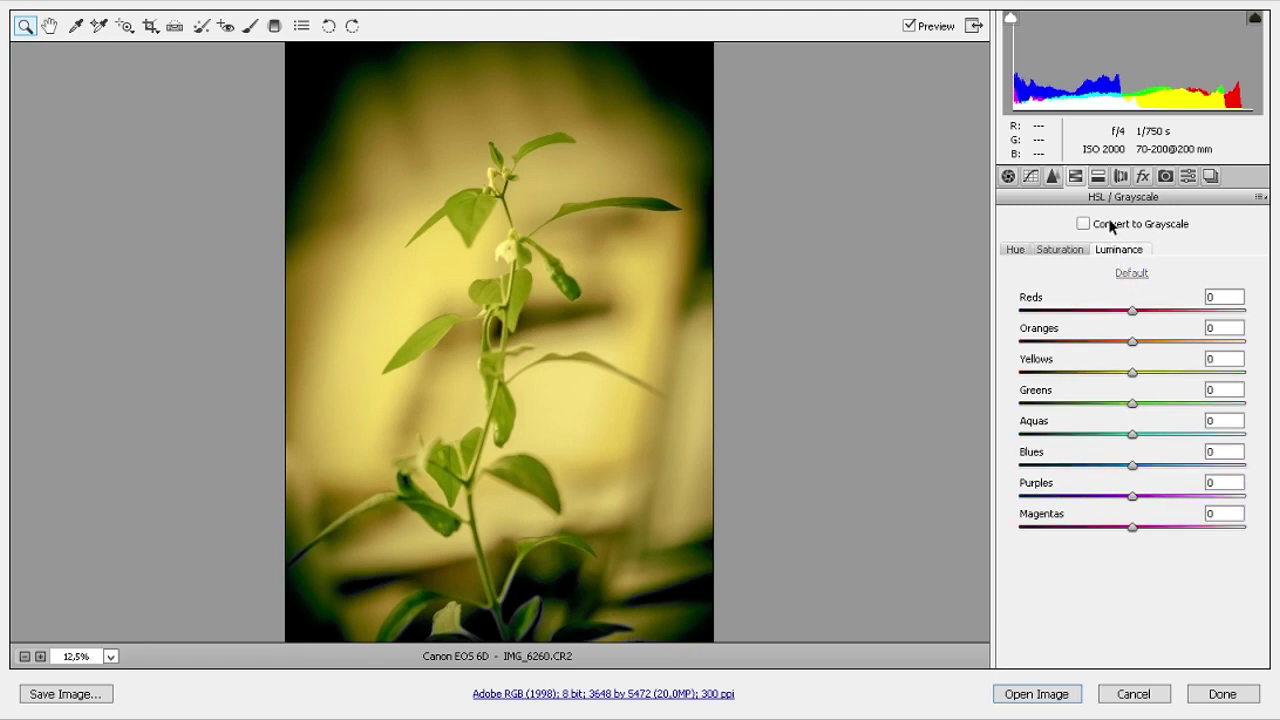
Step: Set Red saturation -20, Green hue +30, Blue hue -18 and Blue saturation +53
click(1165, 177)
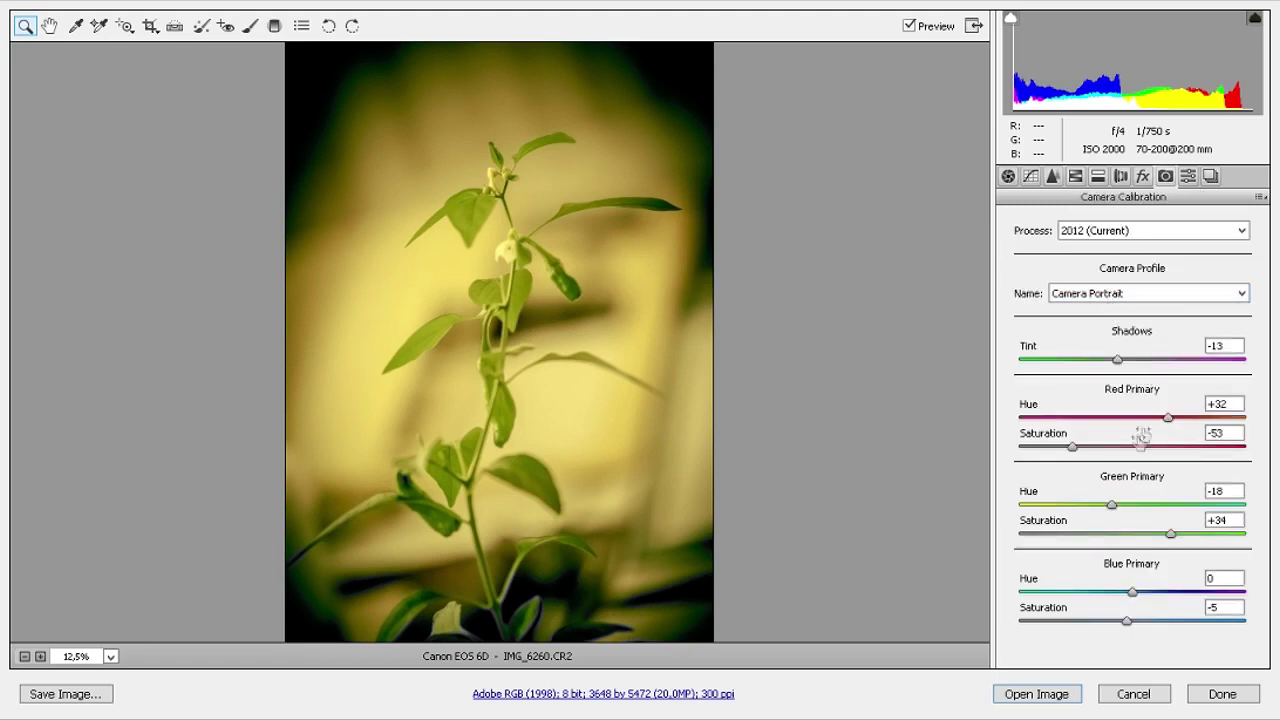
mouse_move(1072, 446)
mouse_down()
mouse_move(1145, 448)
mouse_move(1109, 448)
mouse_up()
drag(1109, 500, 1164, 501)
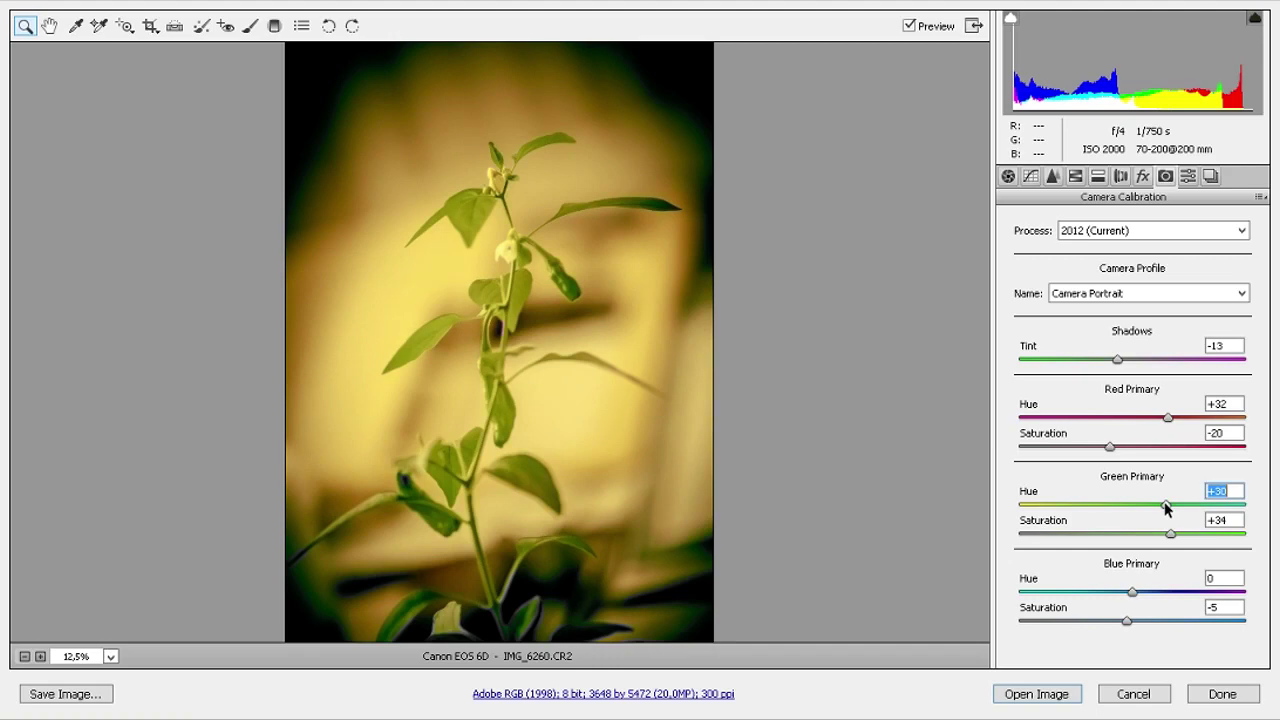
drag(1132, 592, 1063, 592)
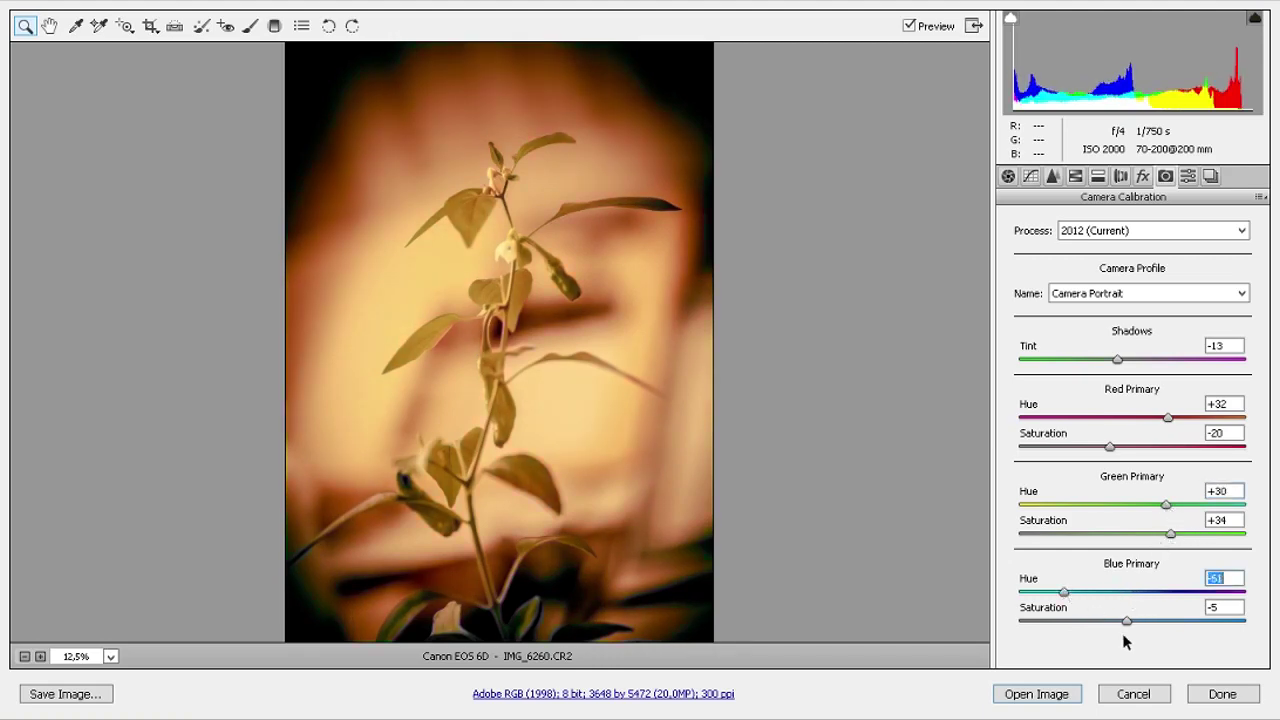
drag(1127, 620, 1196, 622)
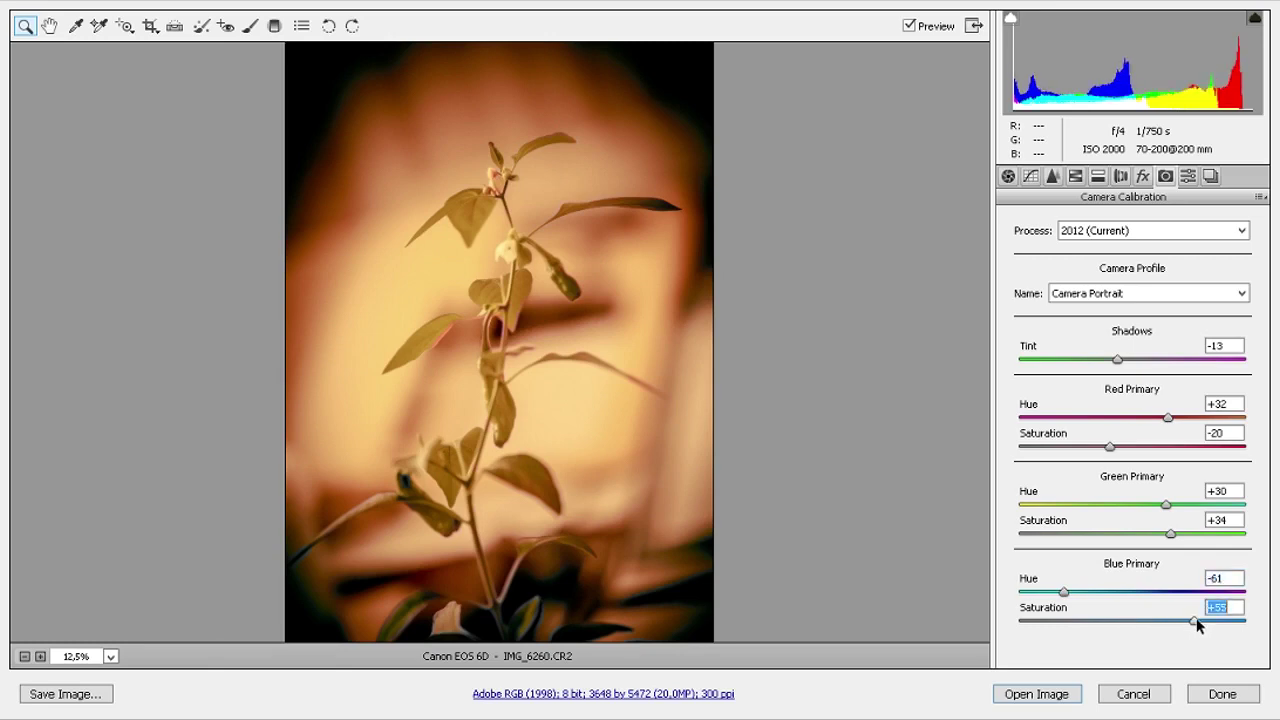
mouse_move(1065, 592)
mouse_down()
mouse_move(1157, 596)
mouse_move(1111, 594)
mouse_up()
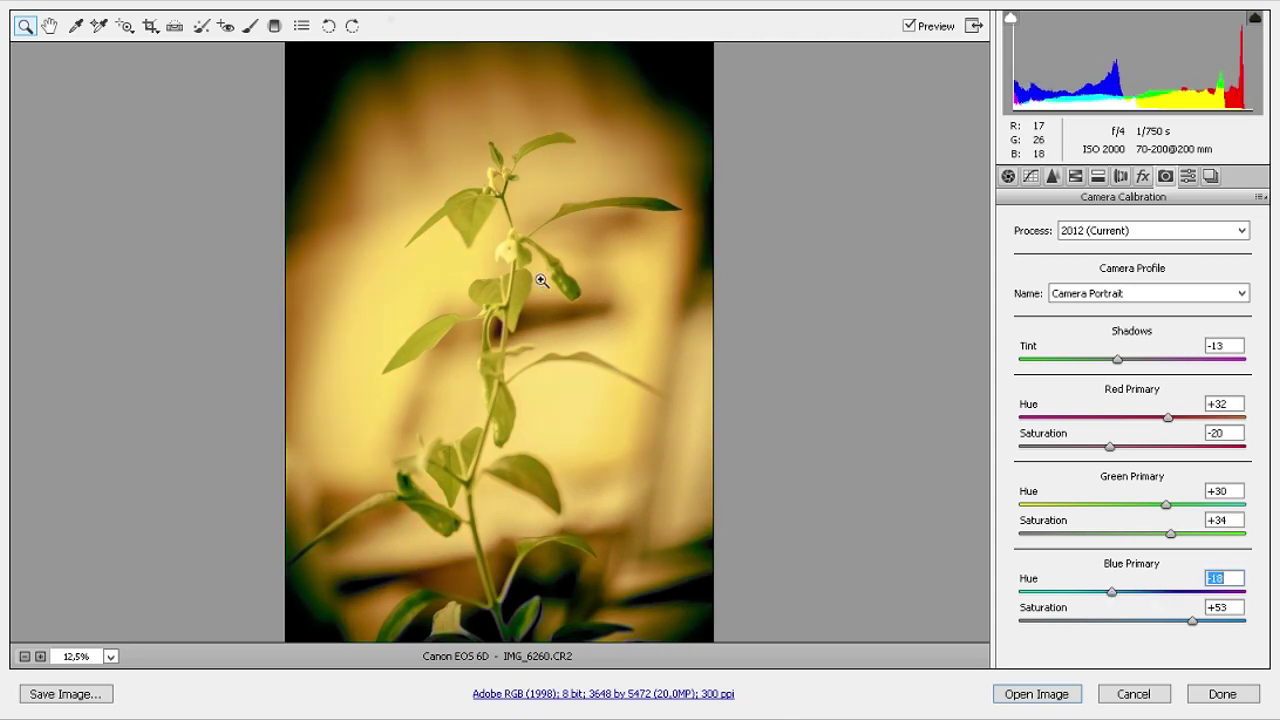
click(558, 224)
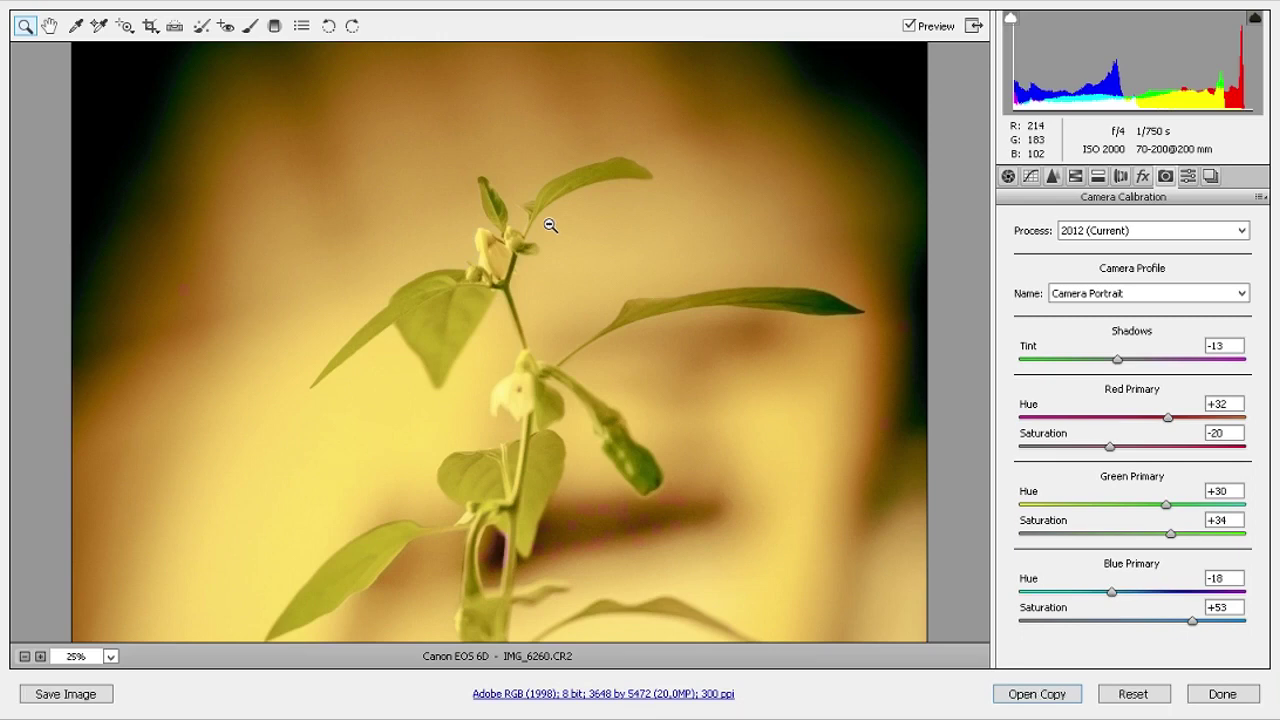
Step: Zoom the preview back out and open the graded IMG_6260.CR2 in Photoshop
alt+click(549, 225)
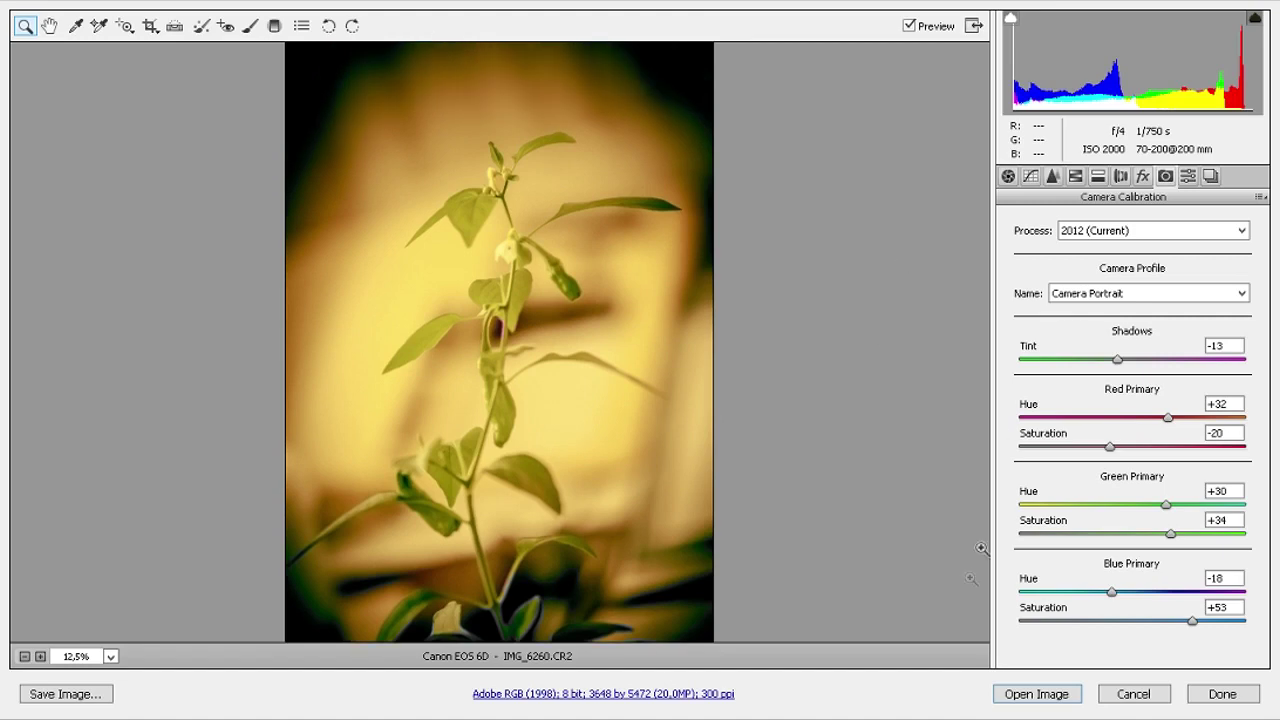
click(1018, 697)
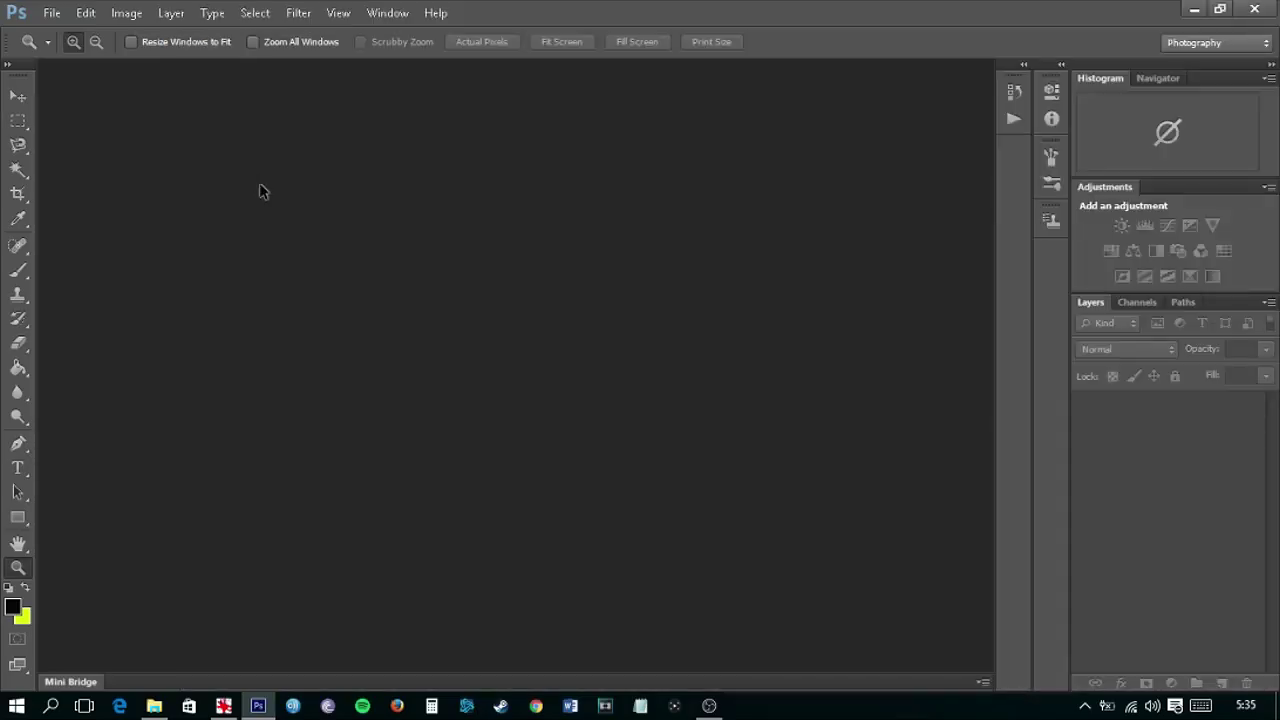
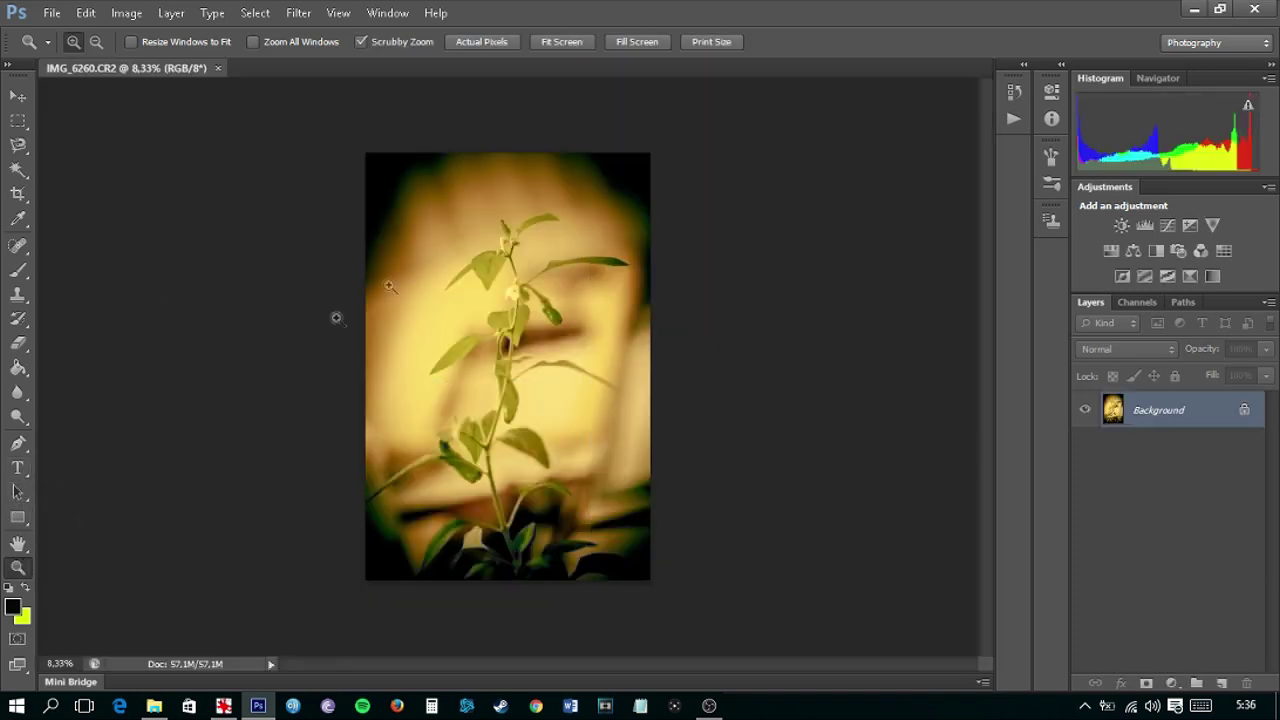
Step: Fit the photo to the window, then zoom in on the flower buds to 33.3%
click(581, 43)
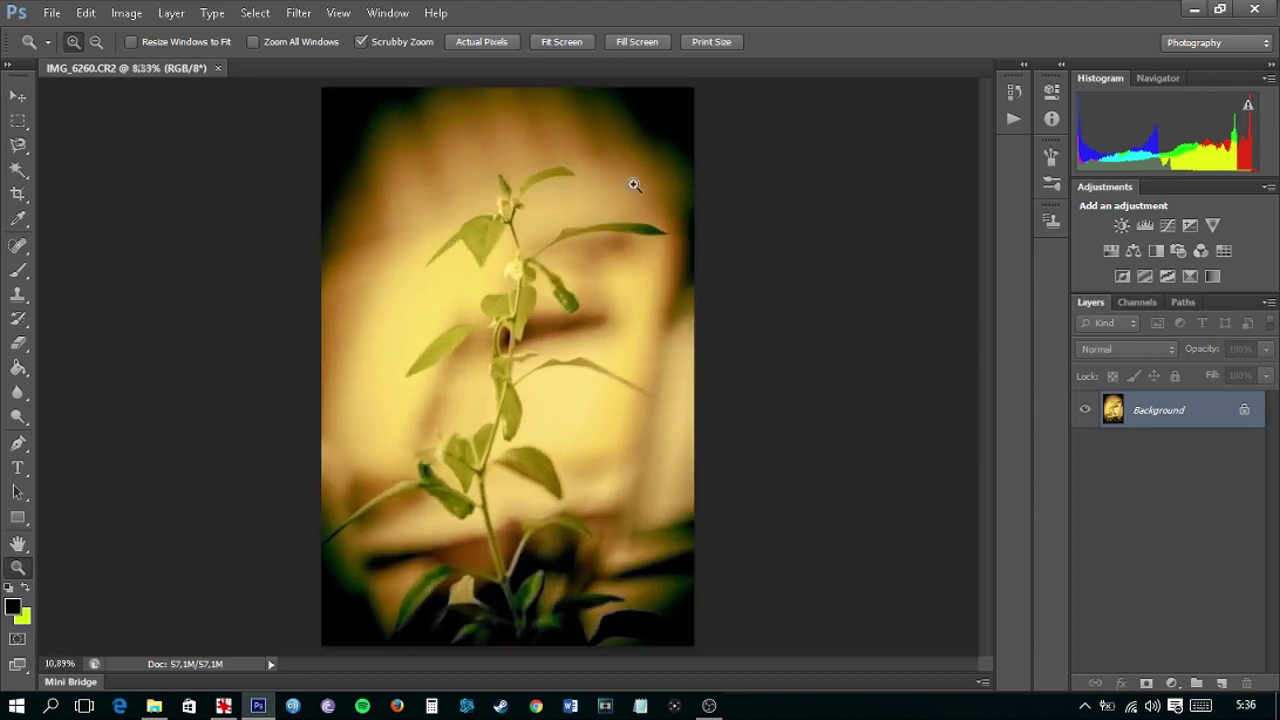
click(522, 216)
click(524, 220)
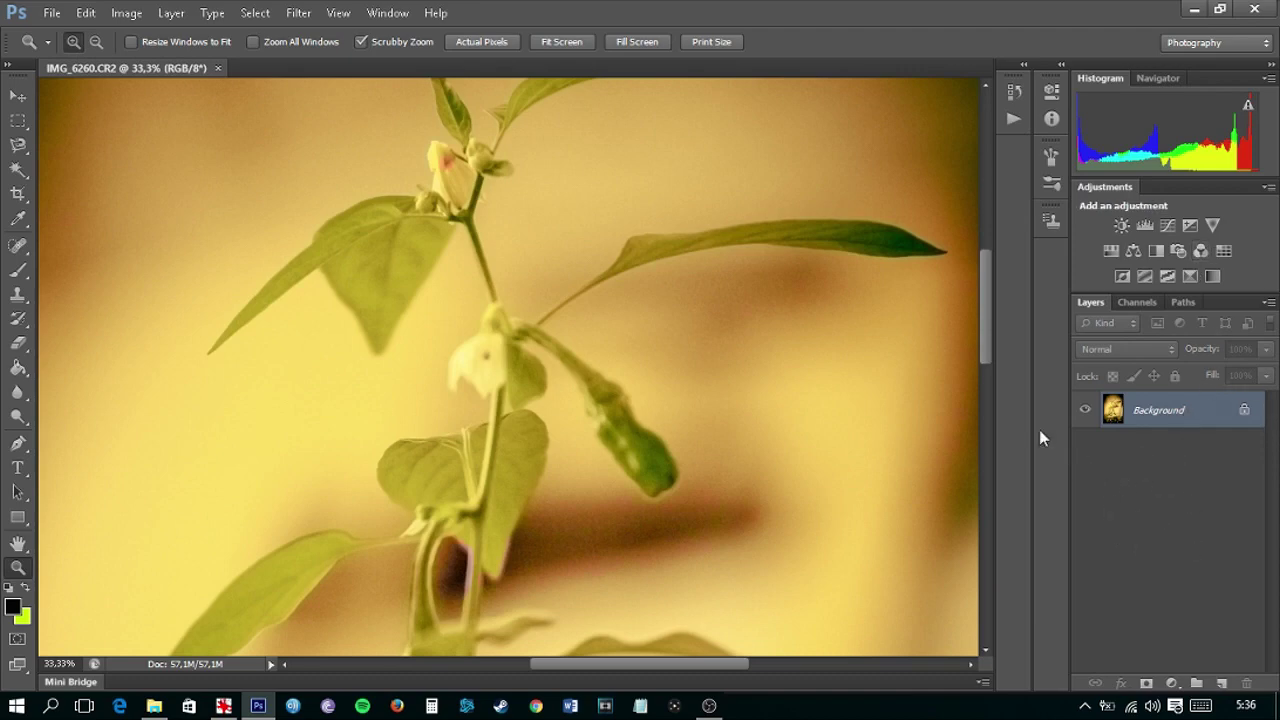
Step: Apply Auto Contrast to the plant photo and fit it back to the window
click(110, 14)
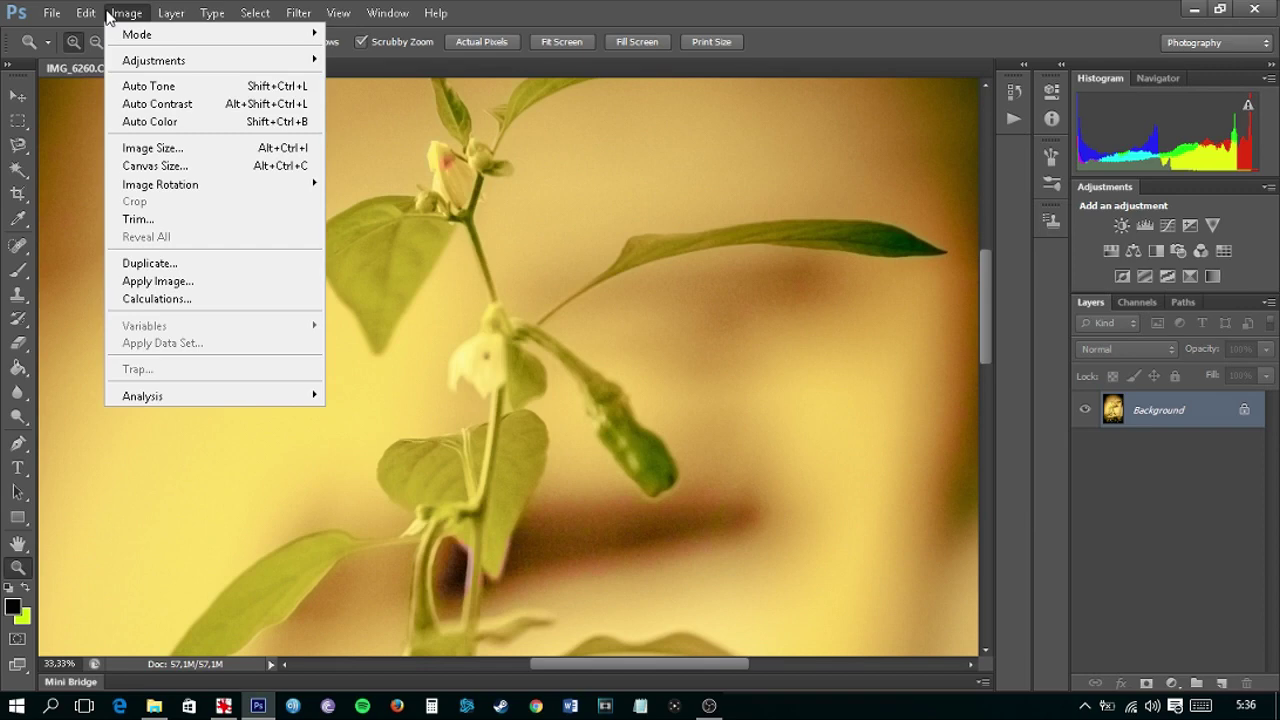
mouse_move(137, 34)
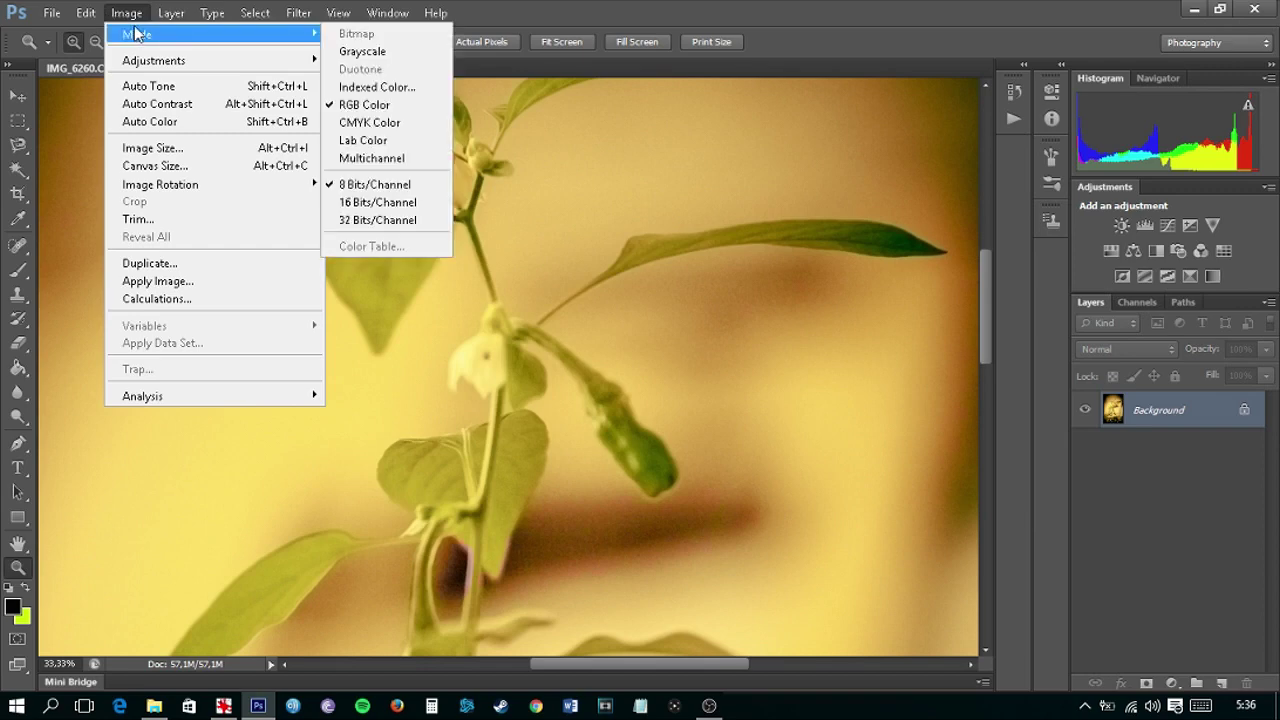
click(127, 14)
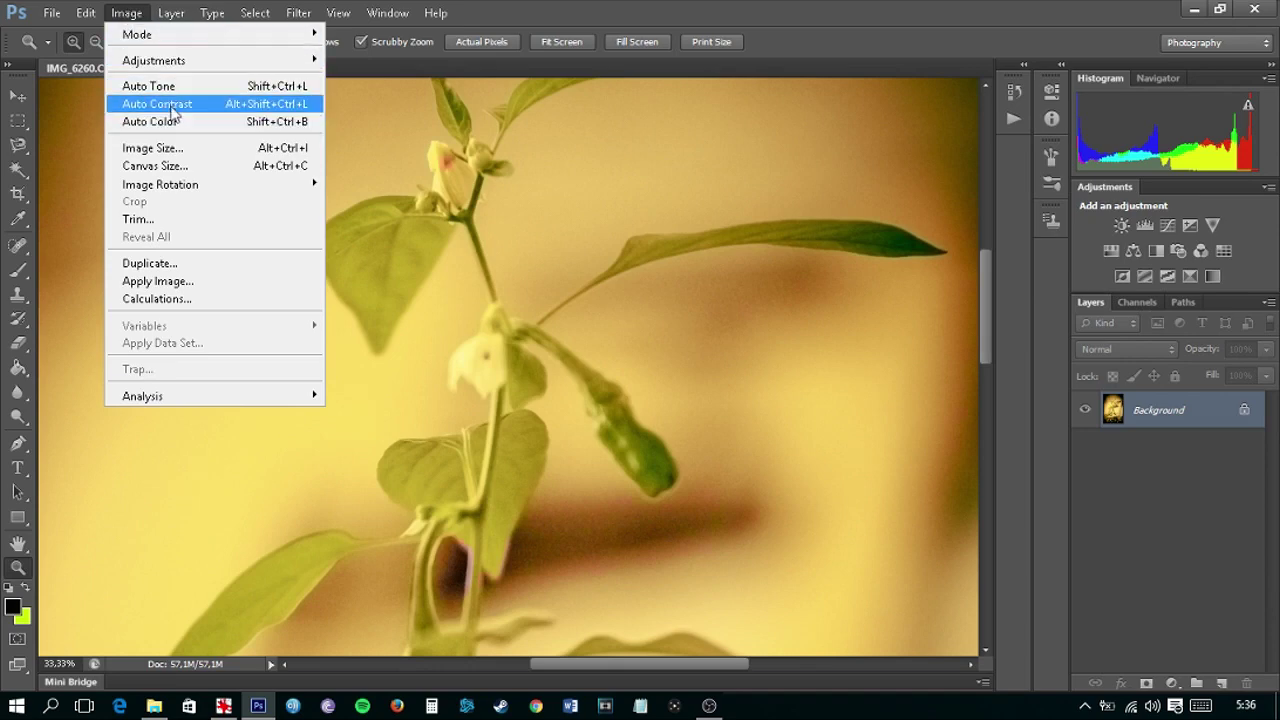
click(172, 108)
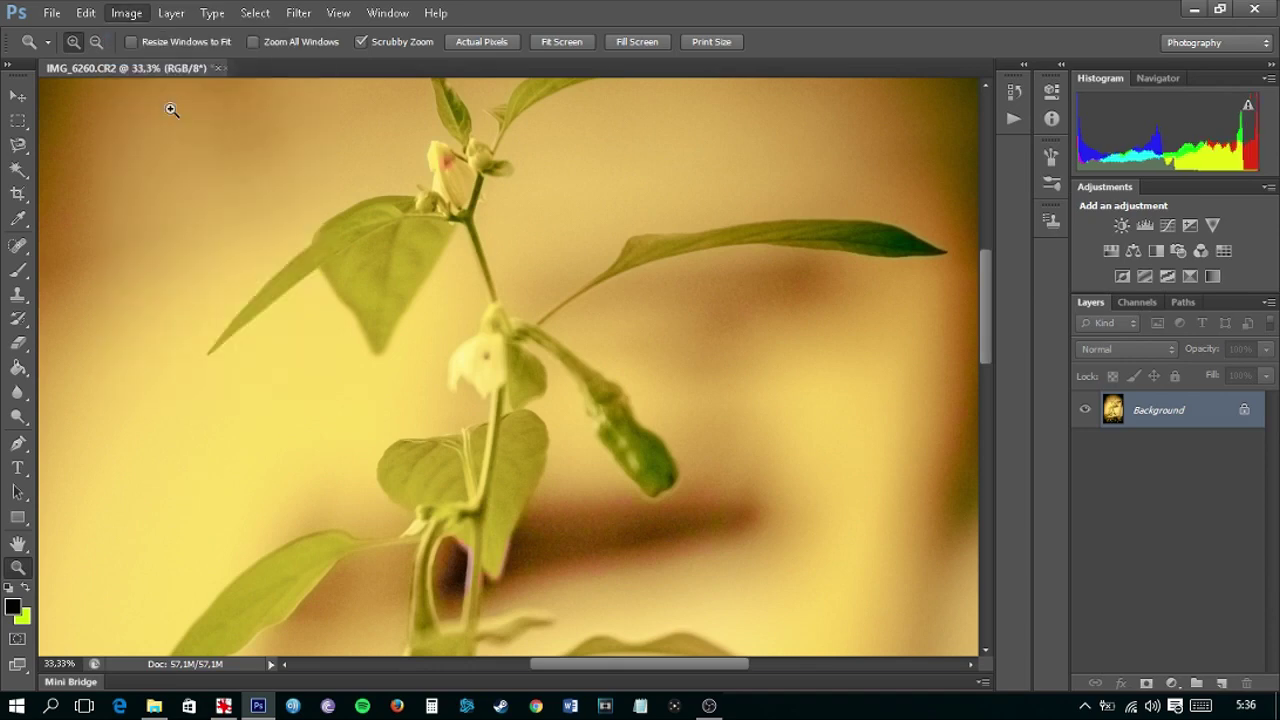
alt+click(465, 233)
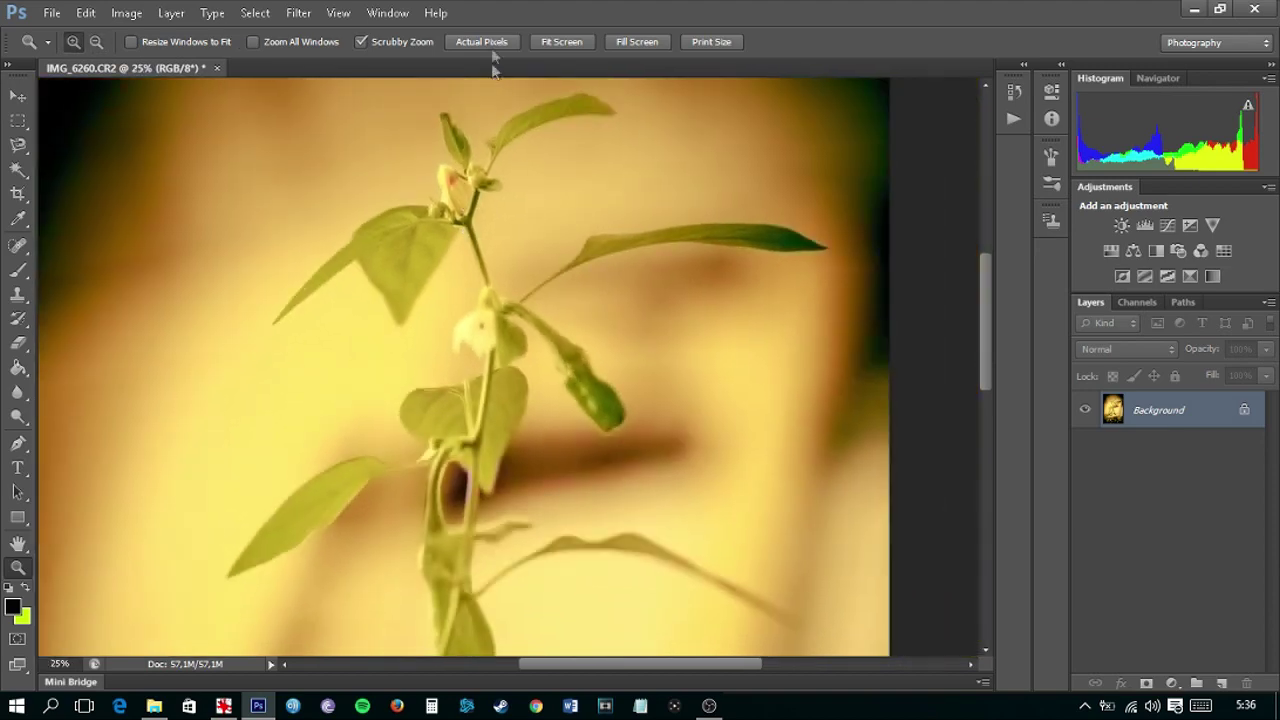
click(554, 42)
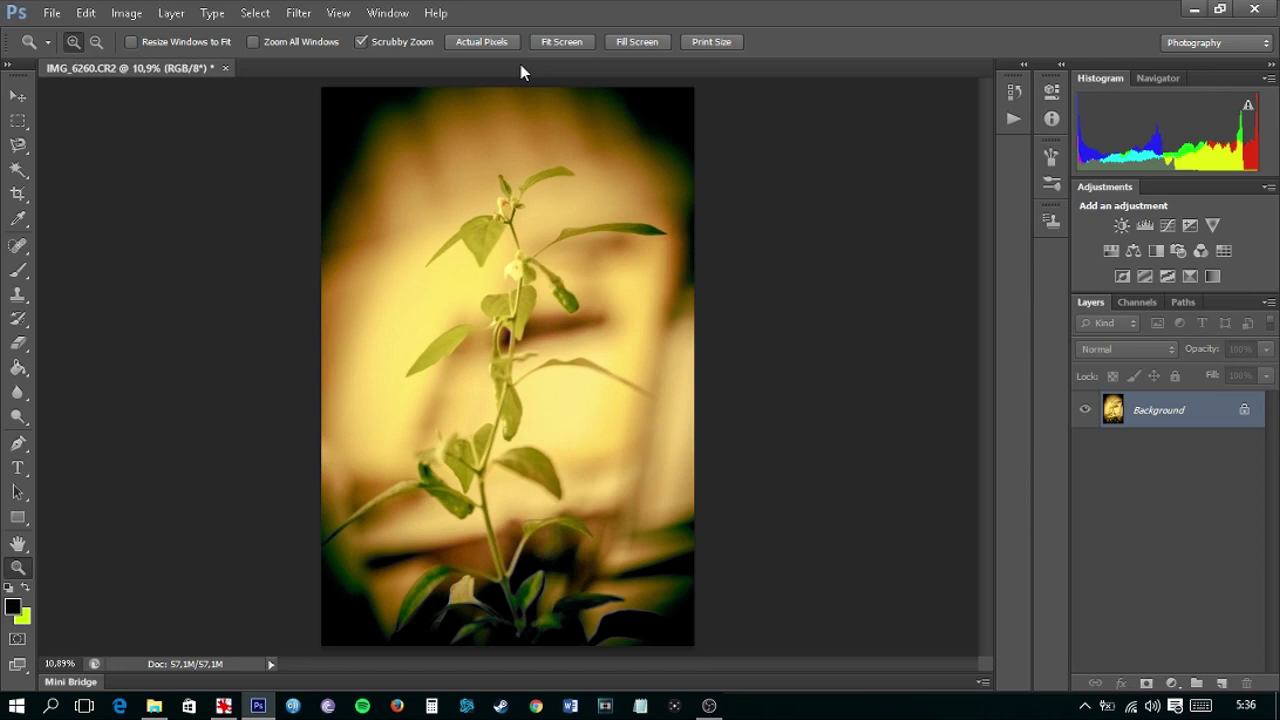
Step: Try Auto Tone and Auto Color, undo Auto Color, and delete the Auto Tone history state
click(126, 12)
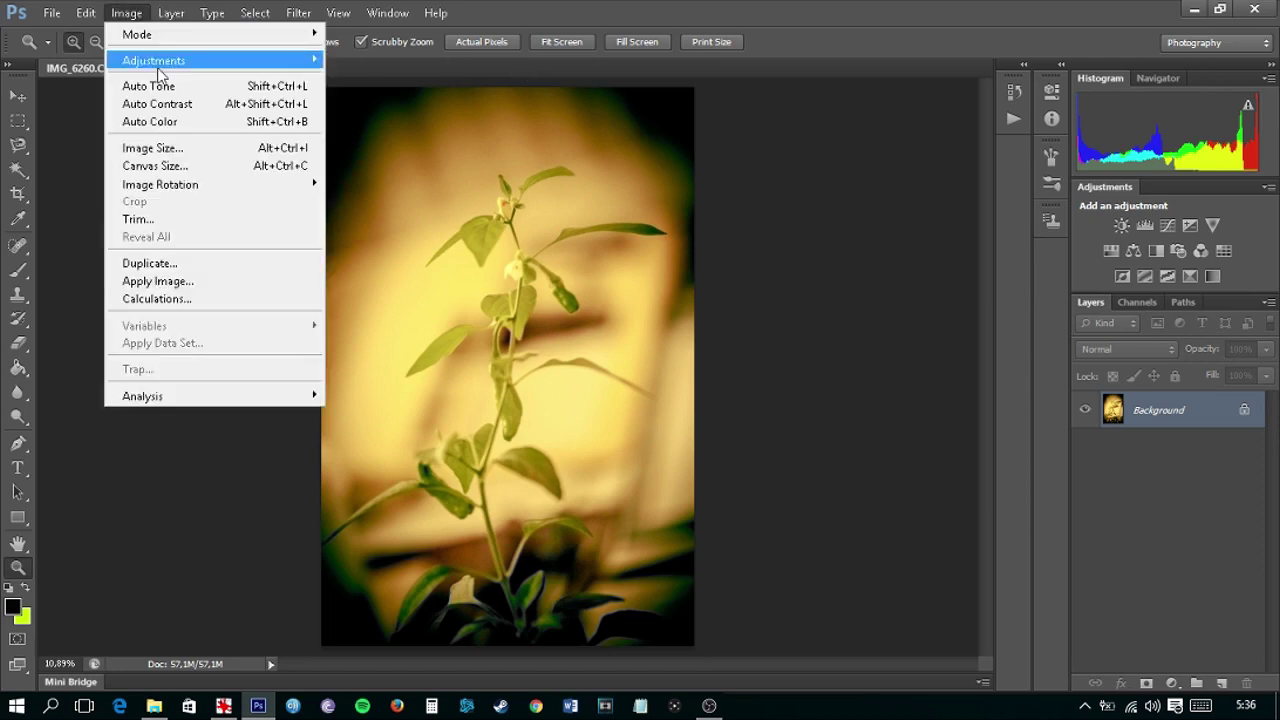
click(159, 89)
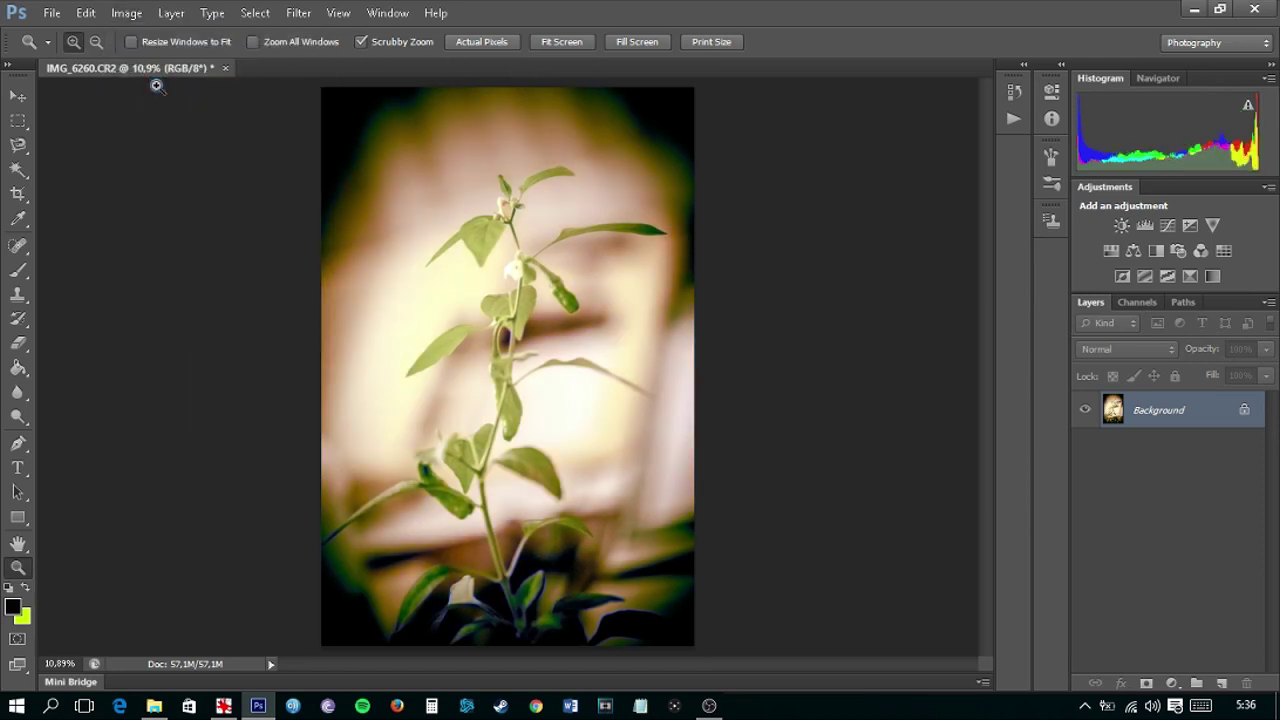
click(126, 12)
click(129, 113)
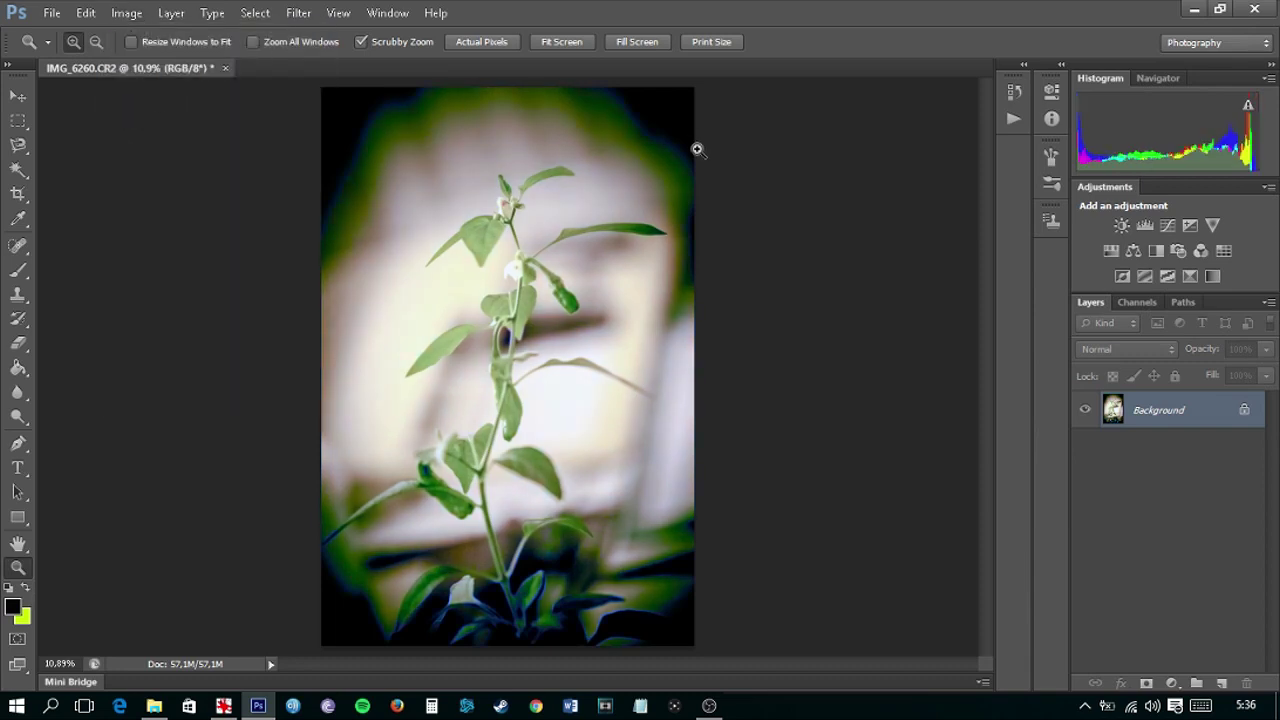
key(ctrl+z)
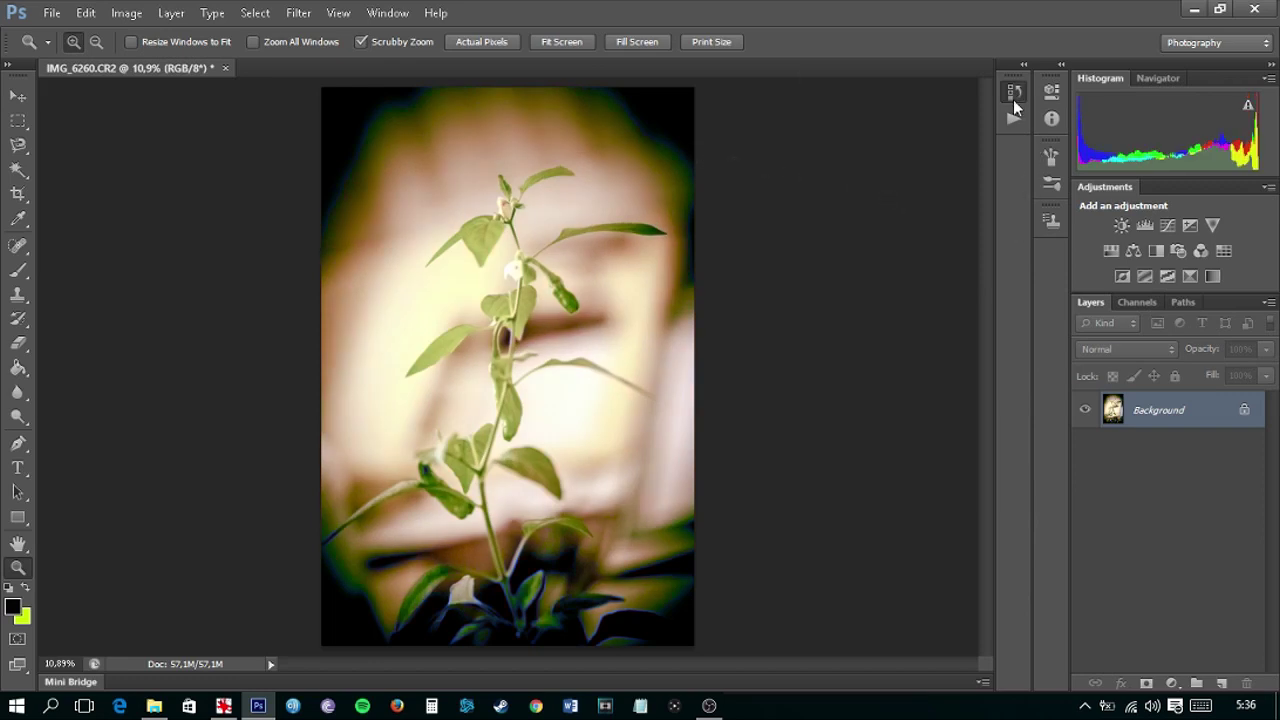
click(1013, 93)
drag(888, 187, 963, 339)
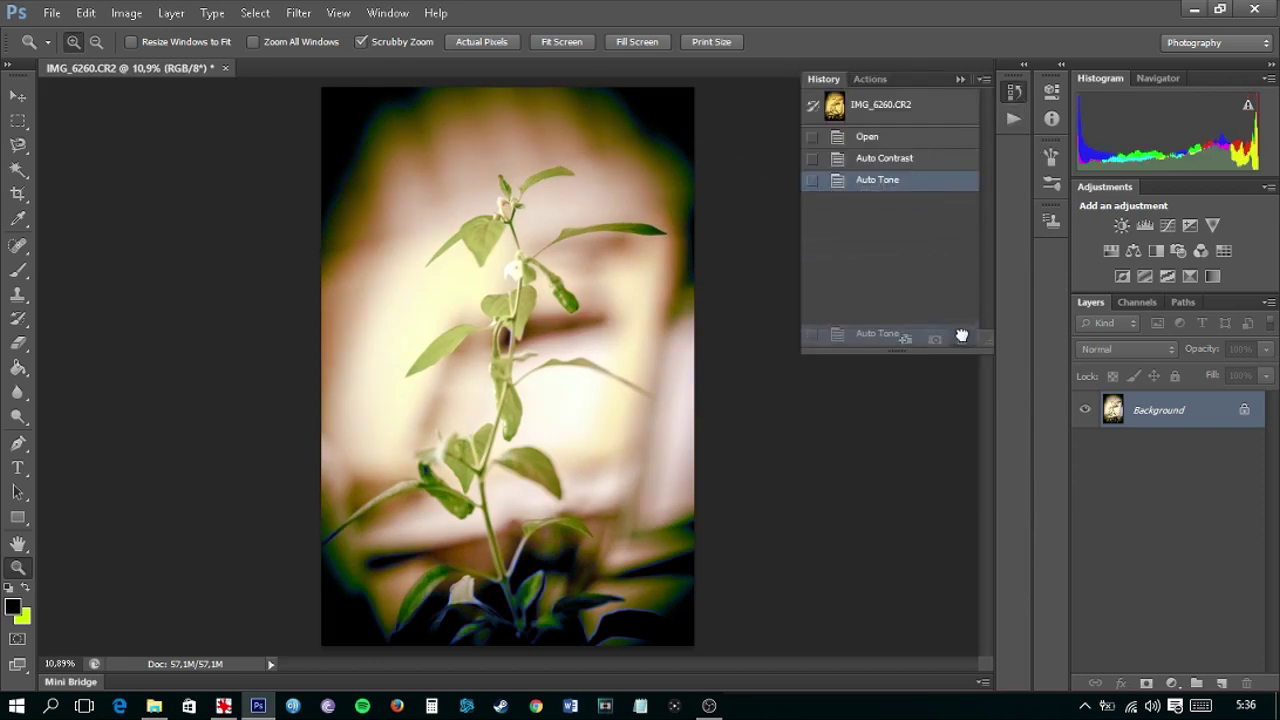
click(126, 12)
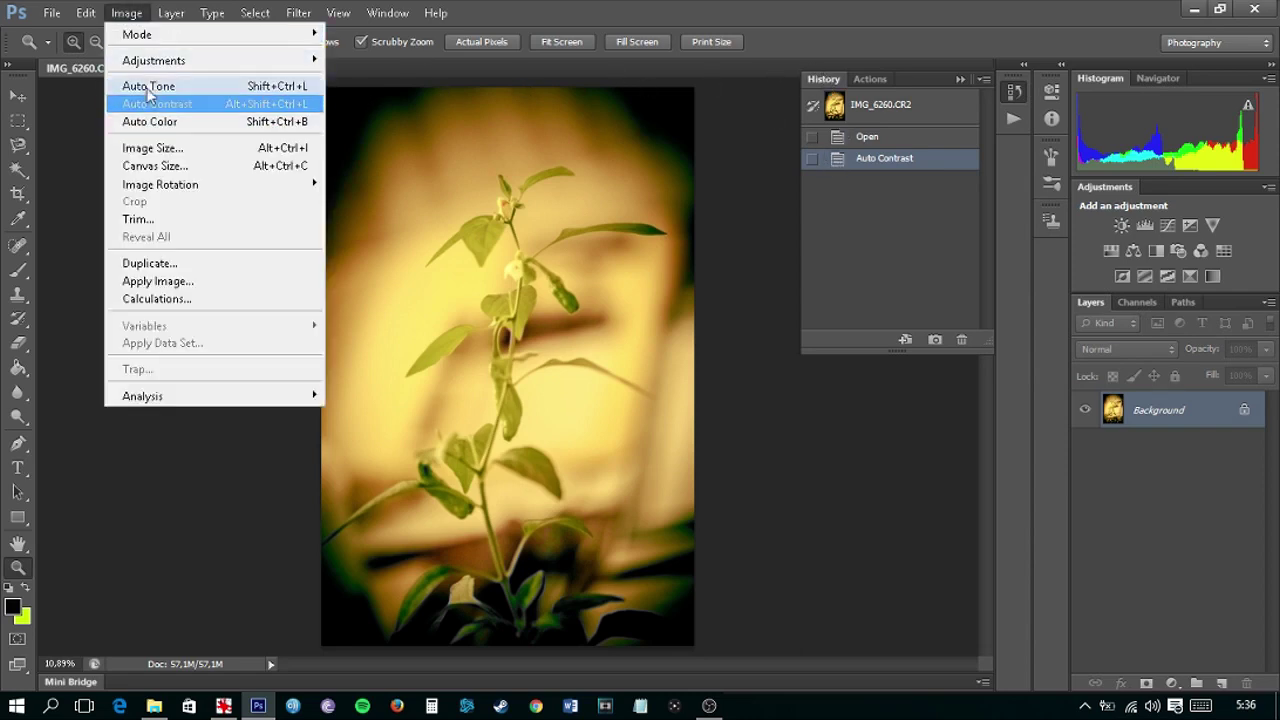
mouse_move(154, 60)
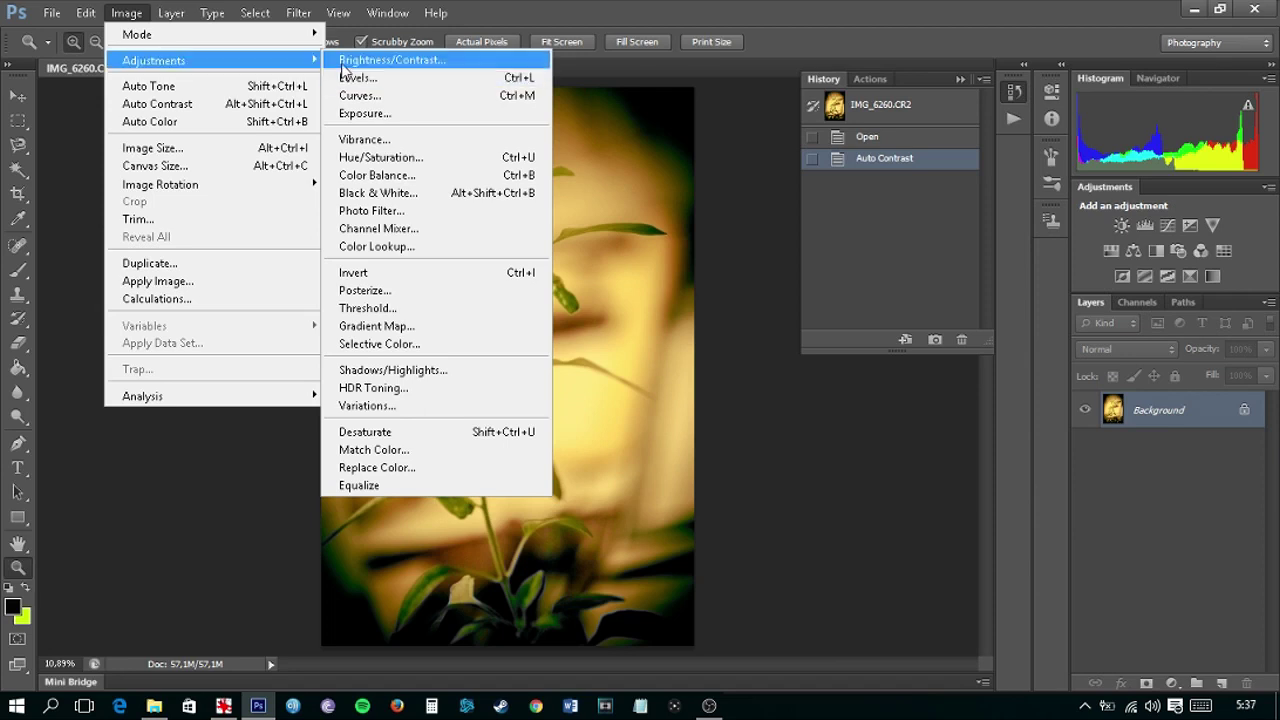
click(345, 62)
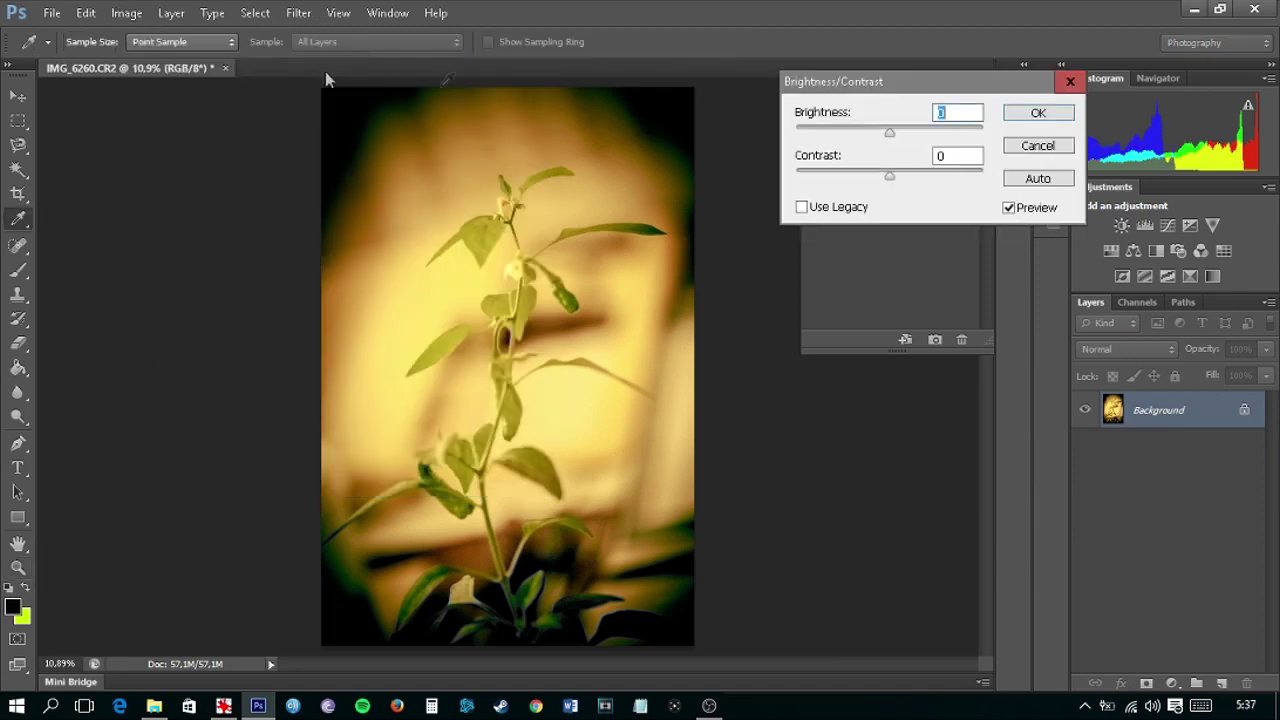
click(1062, 185)
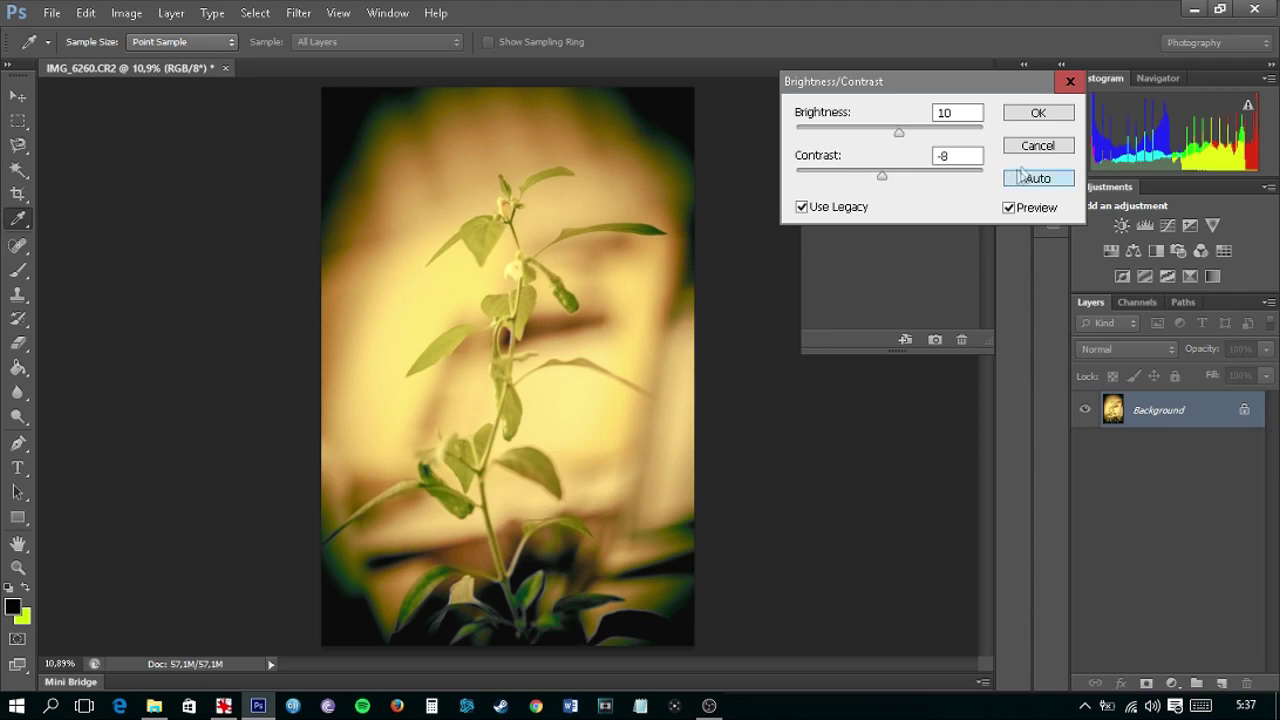
click(1038, 113)
key(z)
key(ctrl+z)
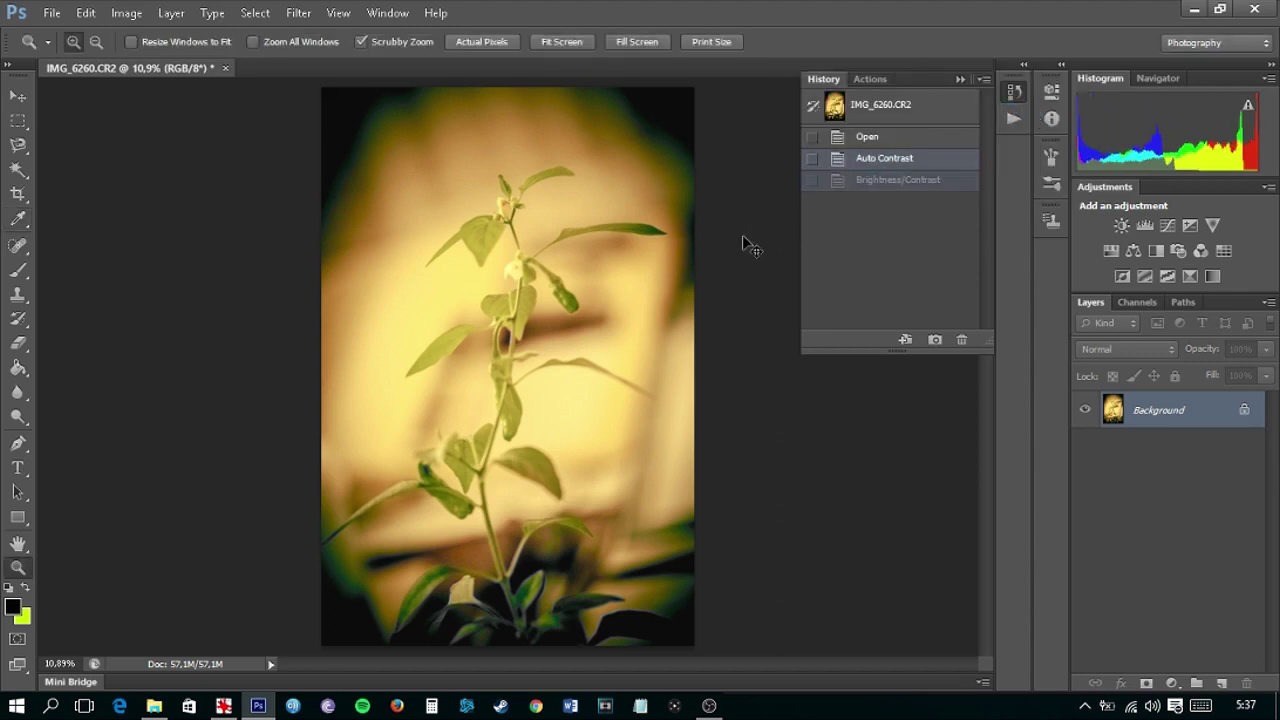
key(ctrl+z)
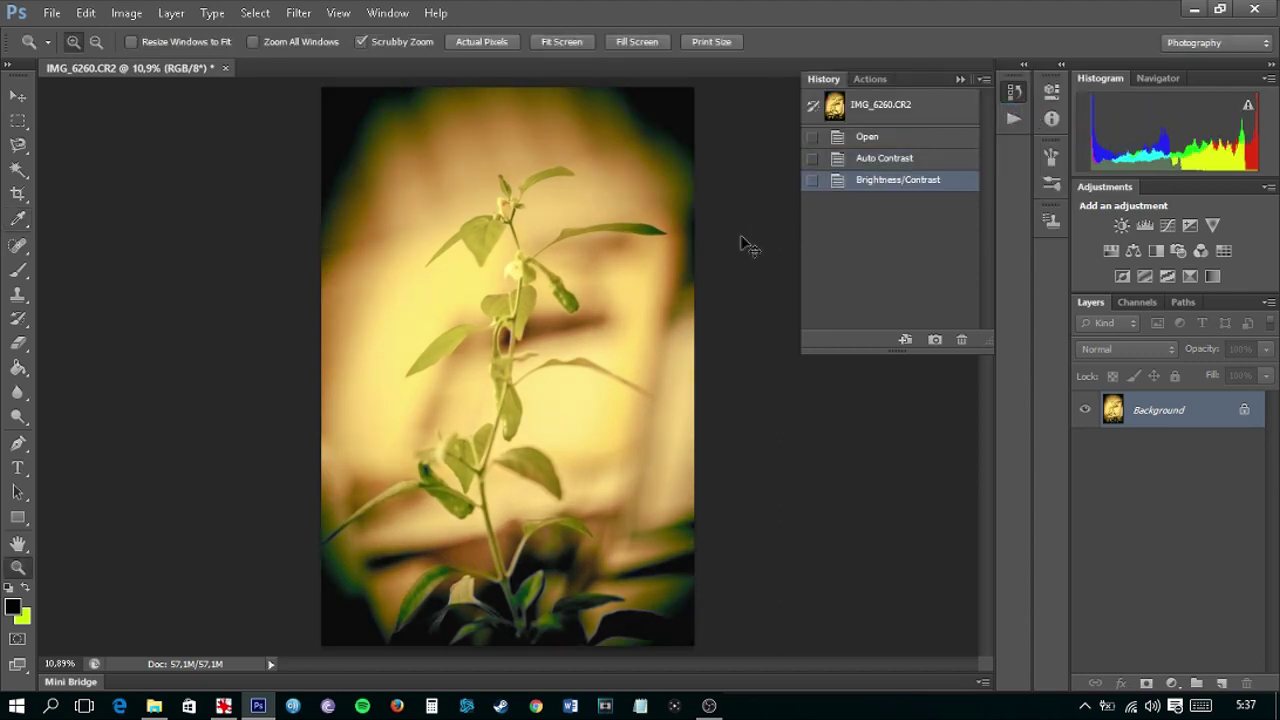
key(ctrl+z)
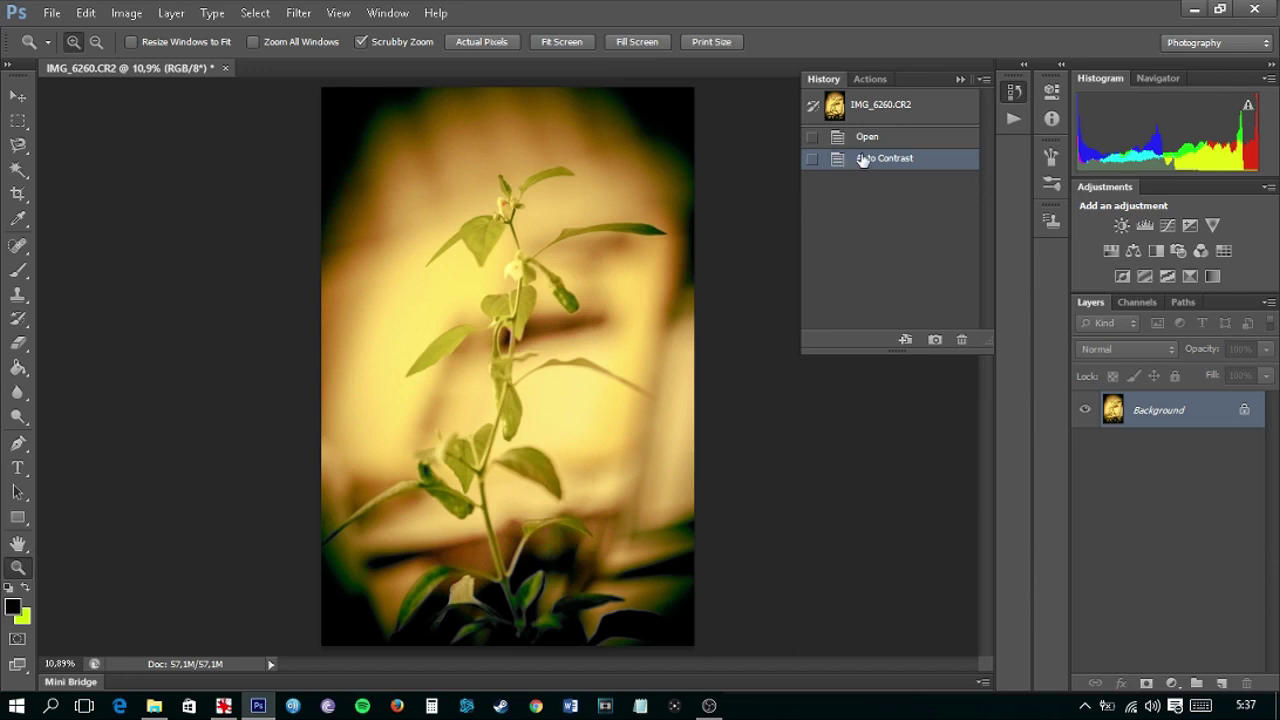
click(127, 13)
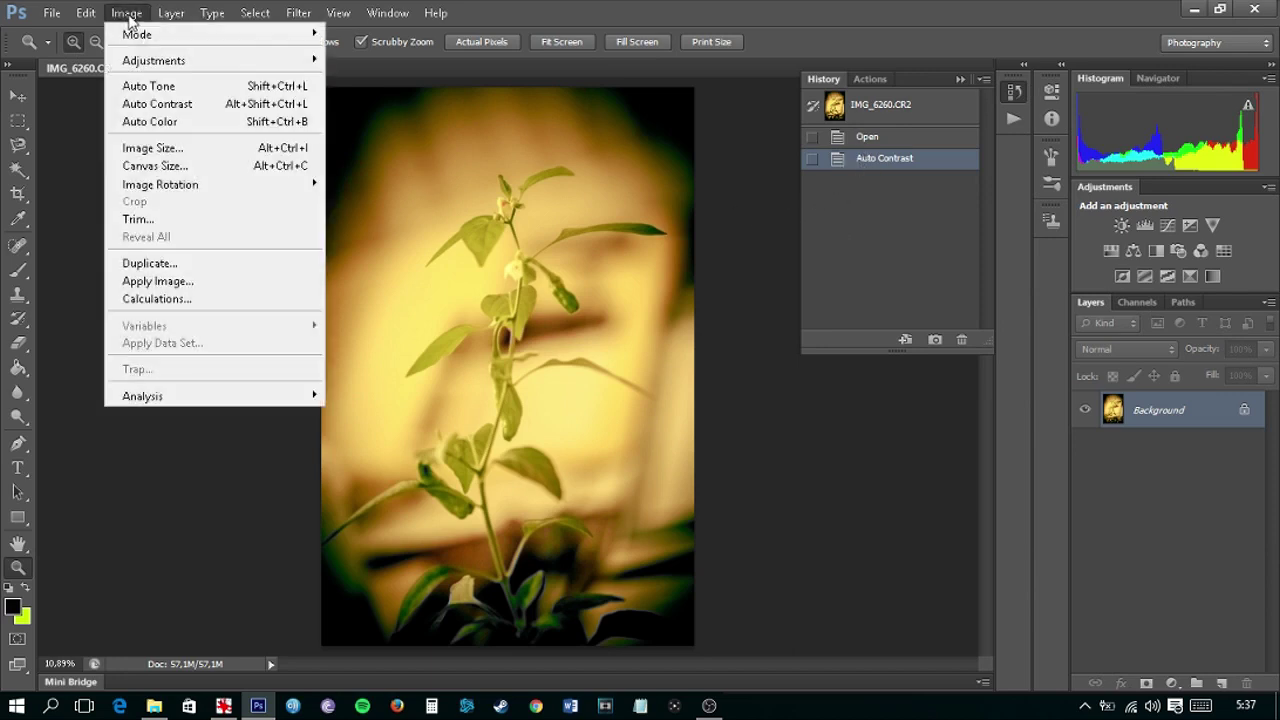
mouse_move(154, 60)
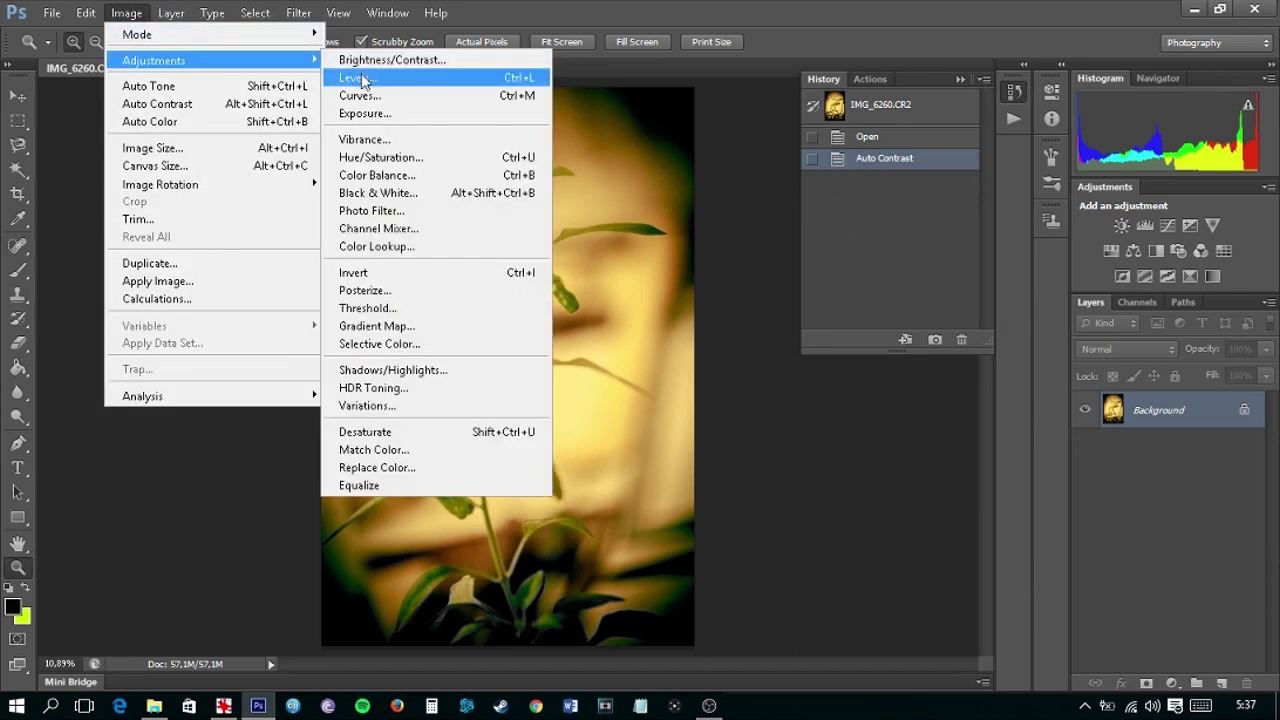
Step: In Levels, preview the Darker, Increase Contrast 2, Lighten Shadows and Lighter presets
click(361, 79)
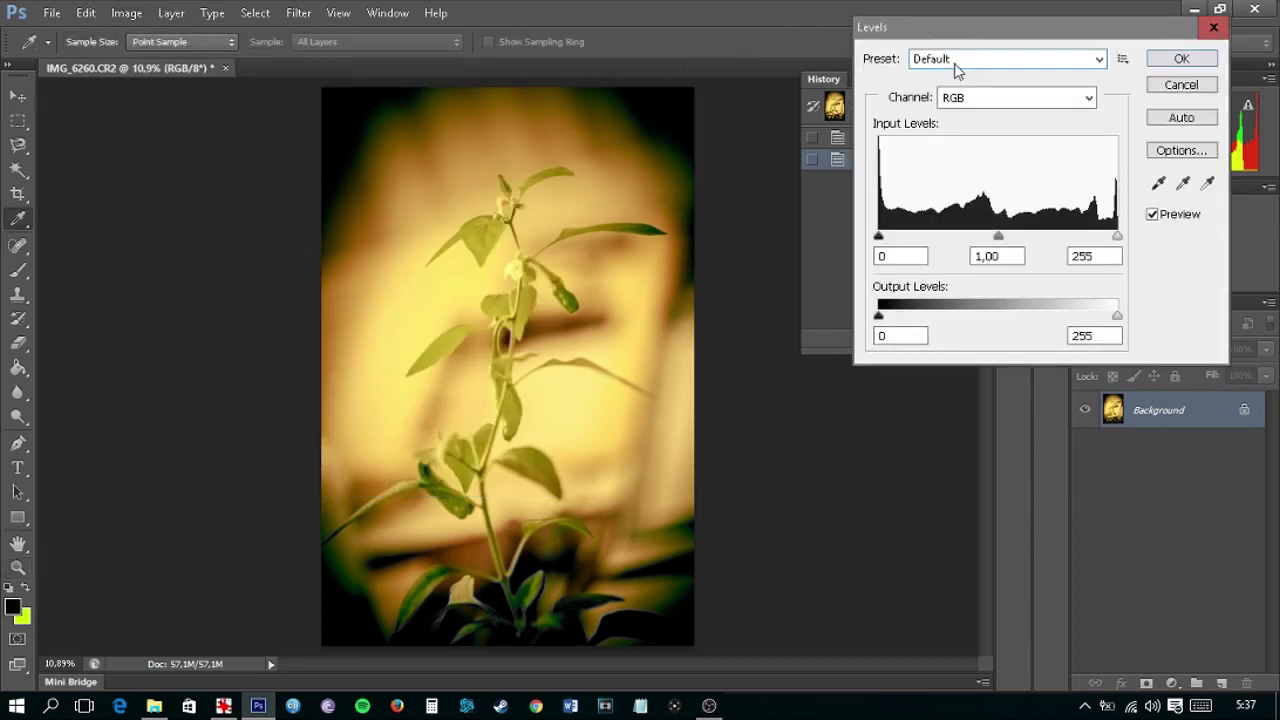
click(945, 60)
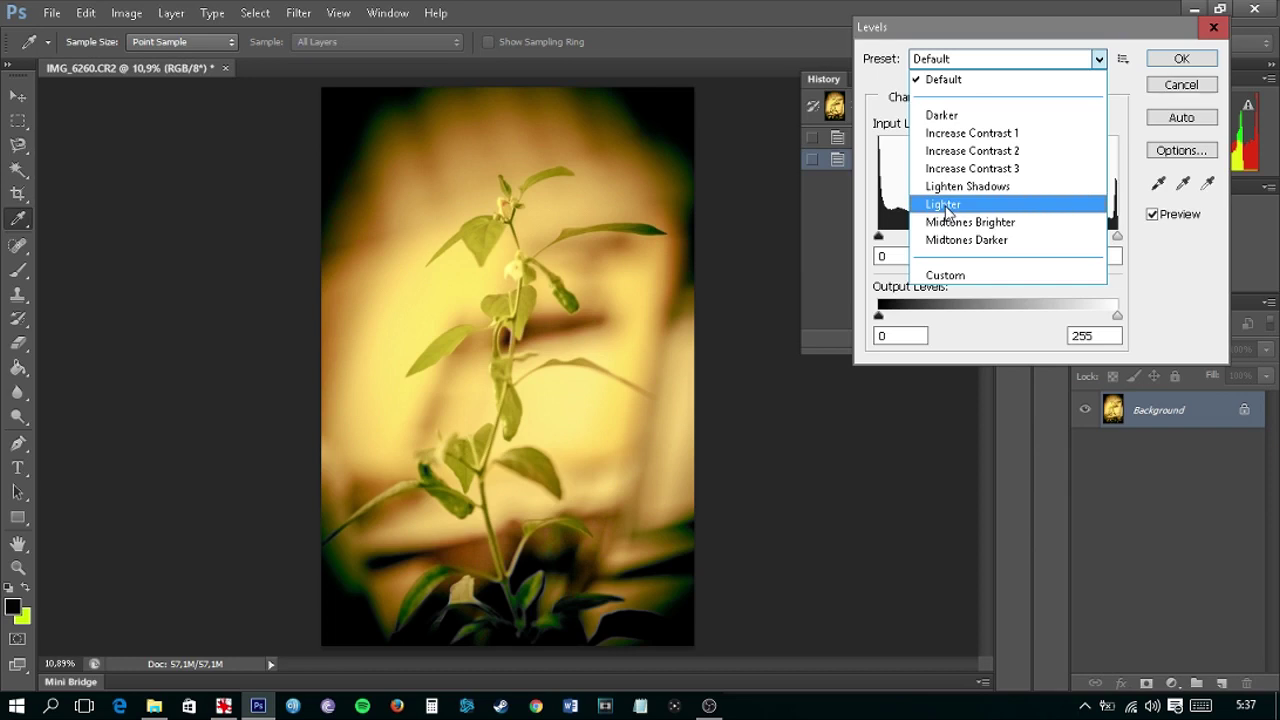
click(945, 115)
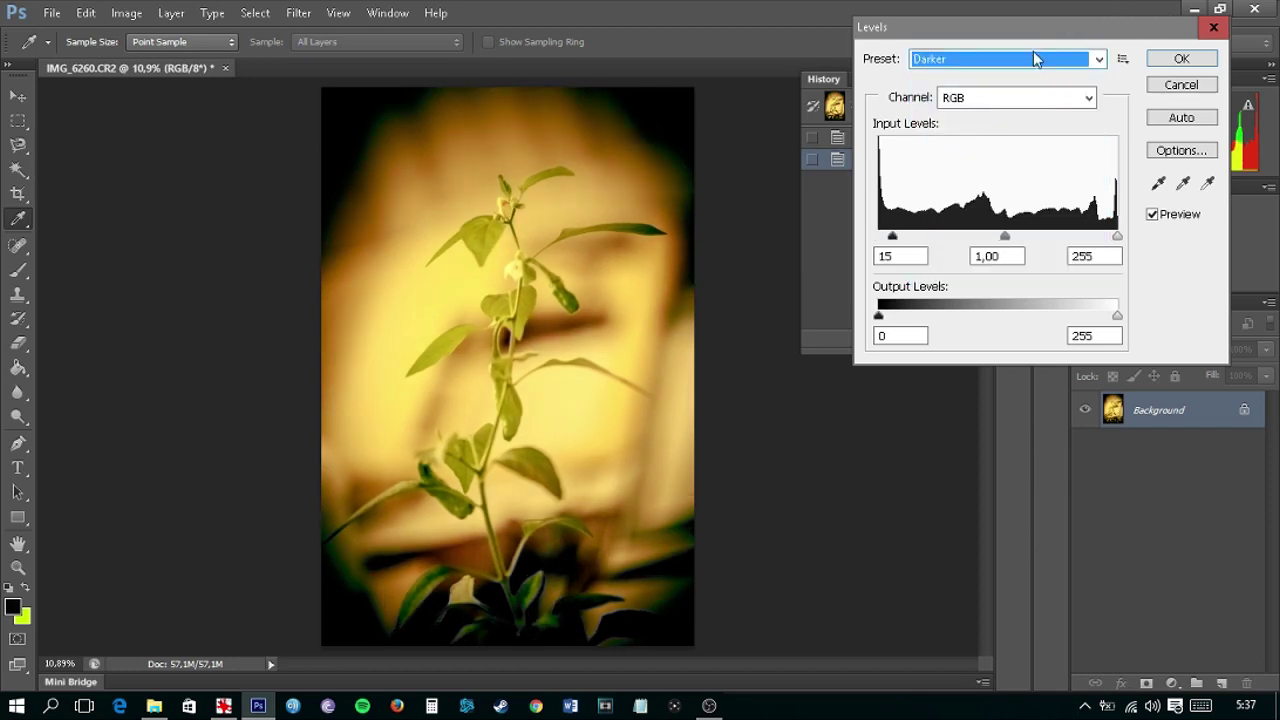
click(1035, 58)
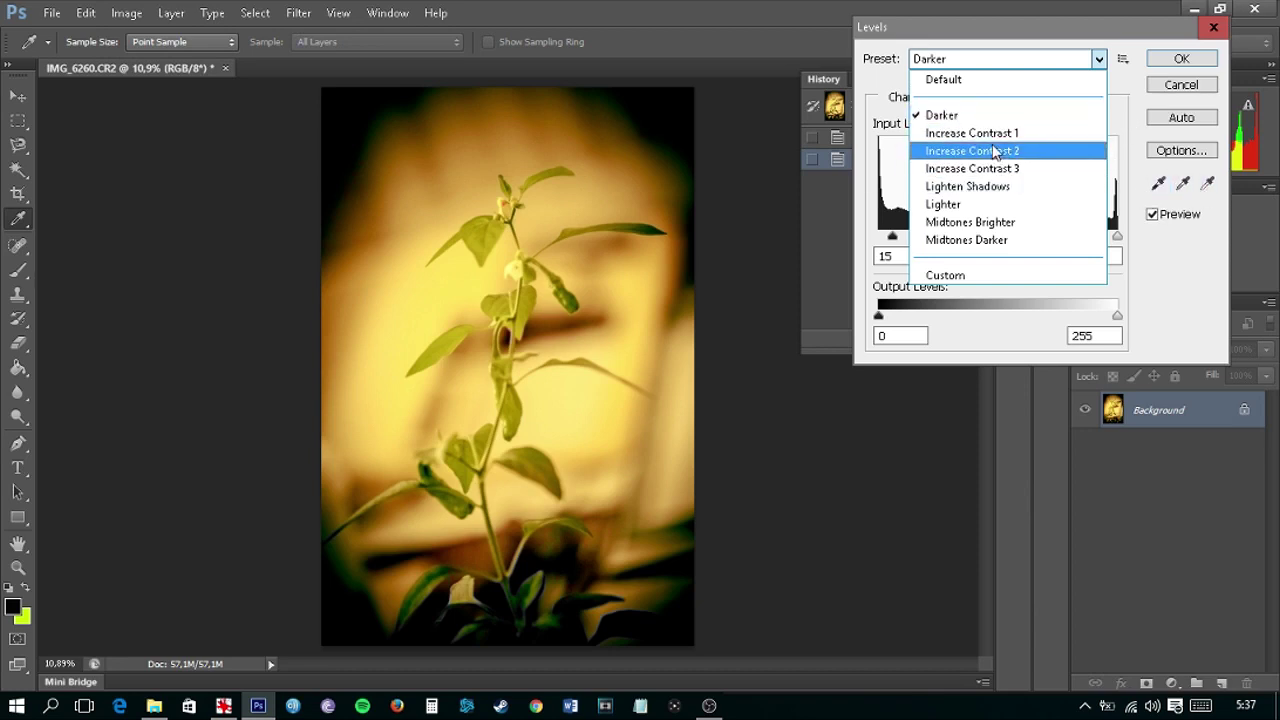
click(996, 151)
click(963, 59)
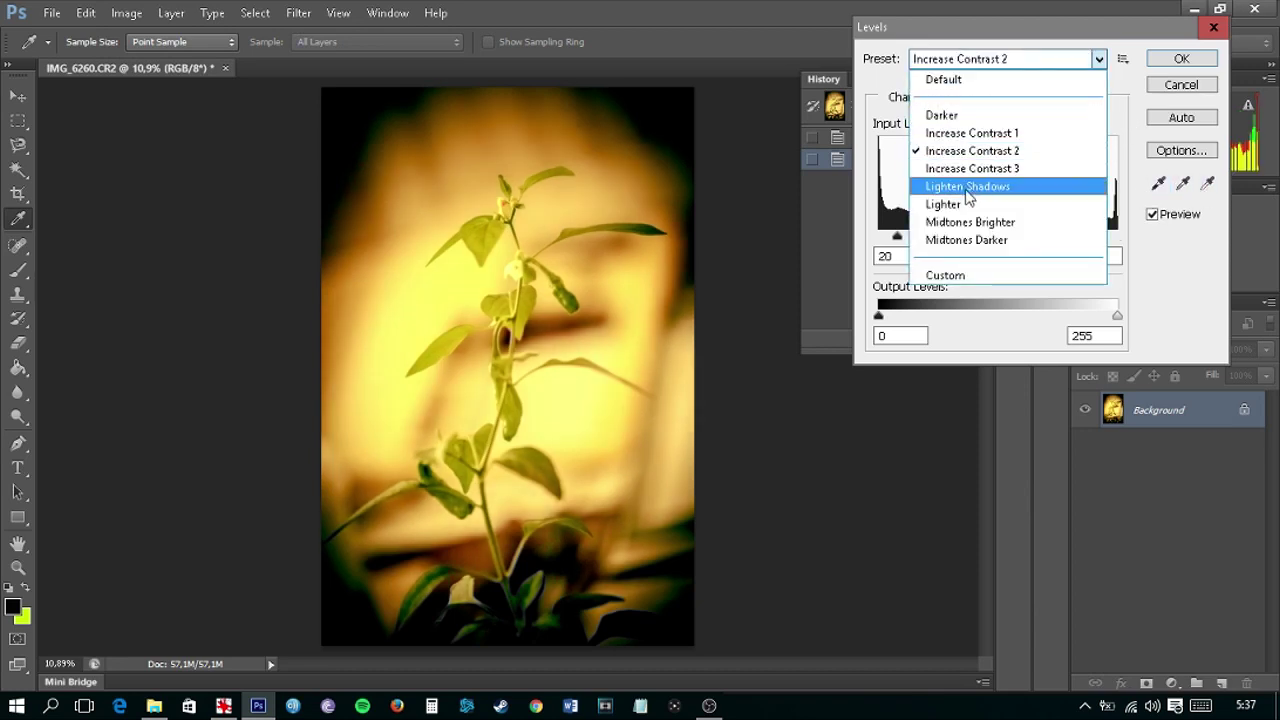
click(966, 186)
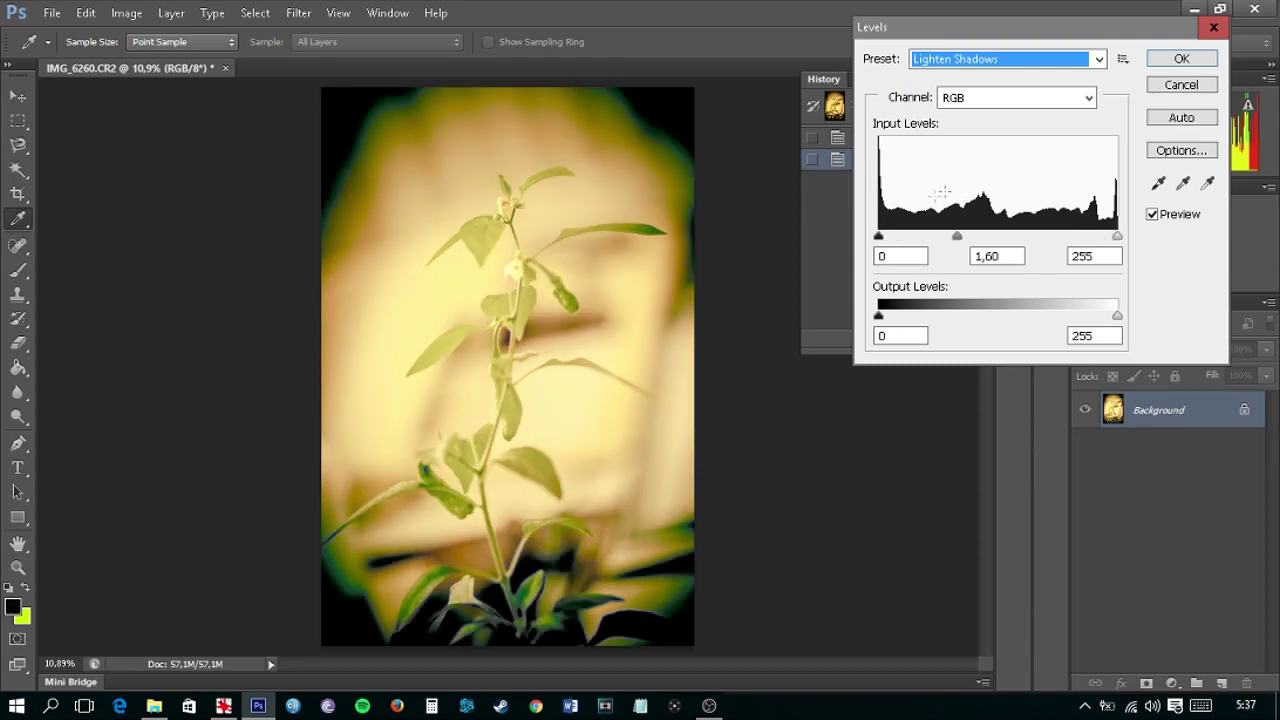
click(1082, 59)
click(1008, 204)
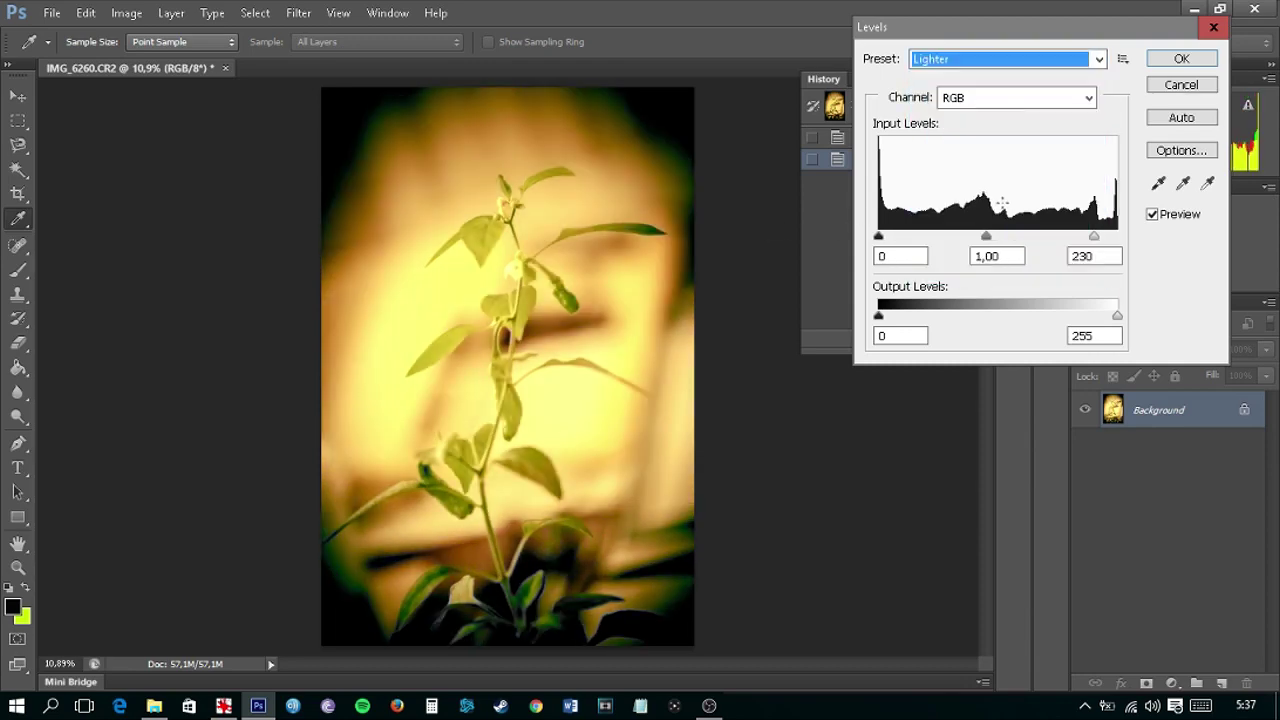
Step: Apply Levels with the Midtones Darker preset, then toggle undo to compare before and after
click(1018, 62)
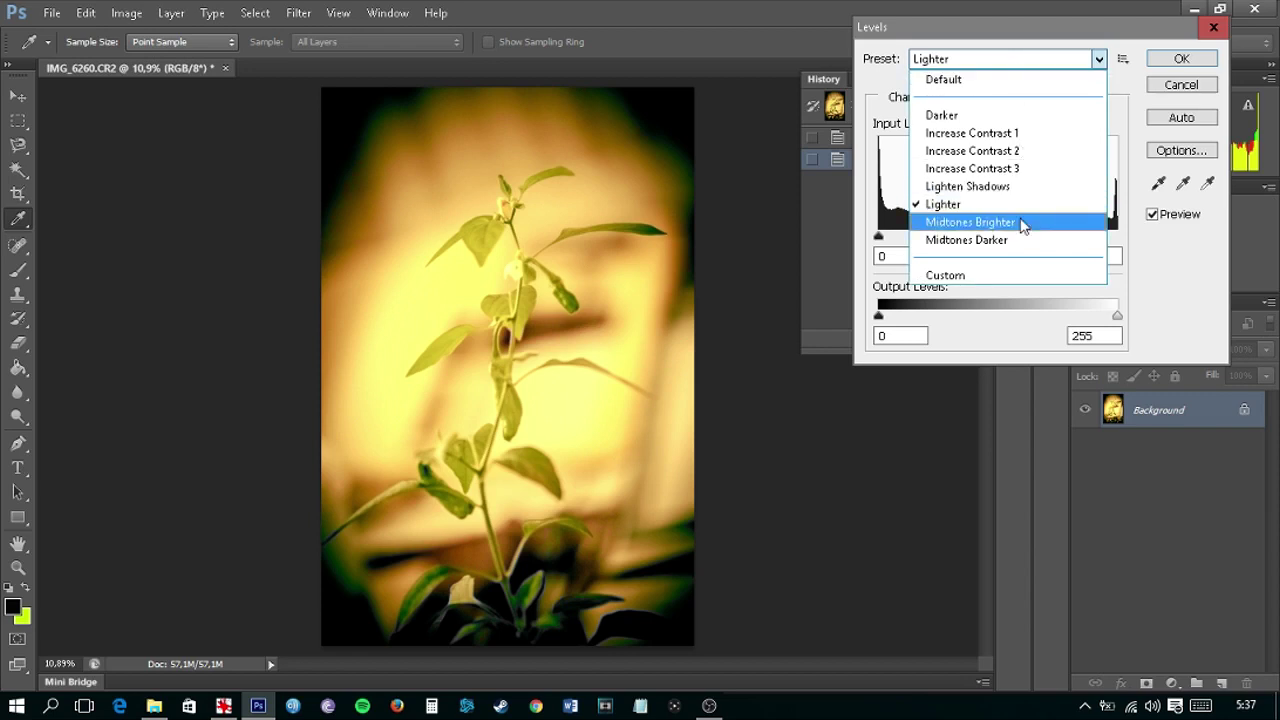
click(1022, 223)
click(1050, 58)
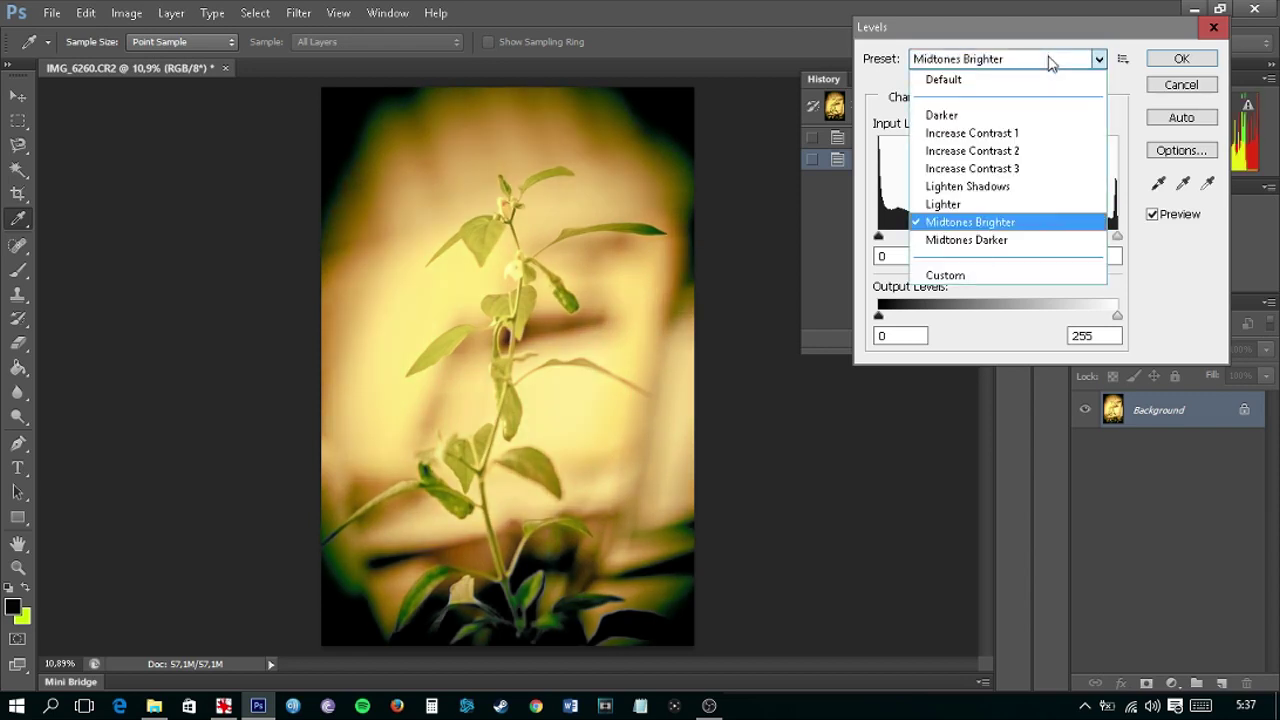
click(1016, 241)
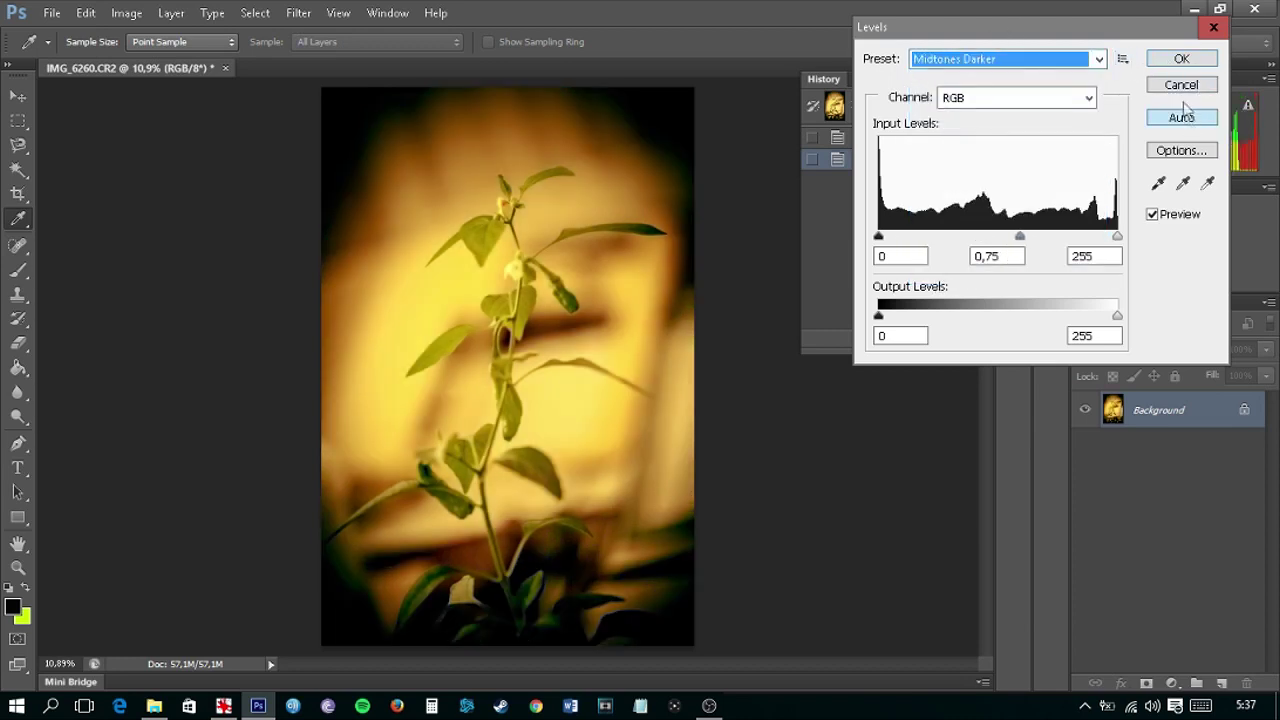
click(1182, 60)
key(z)
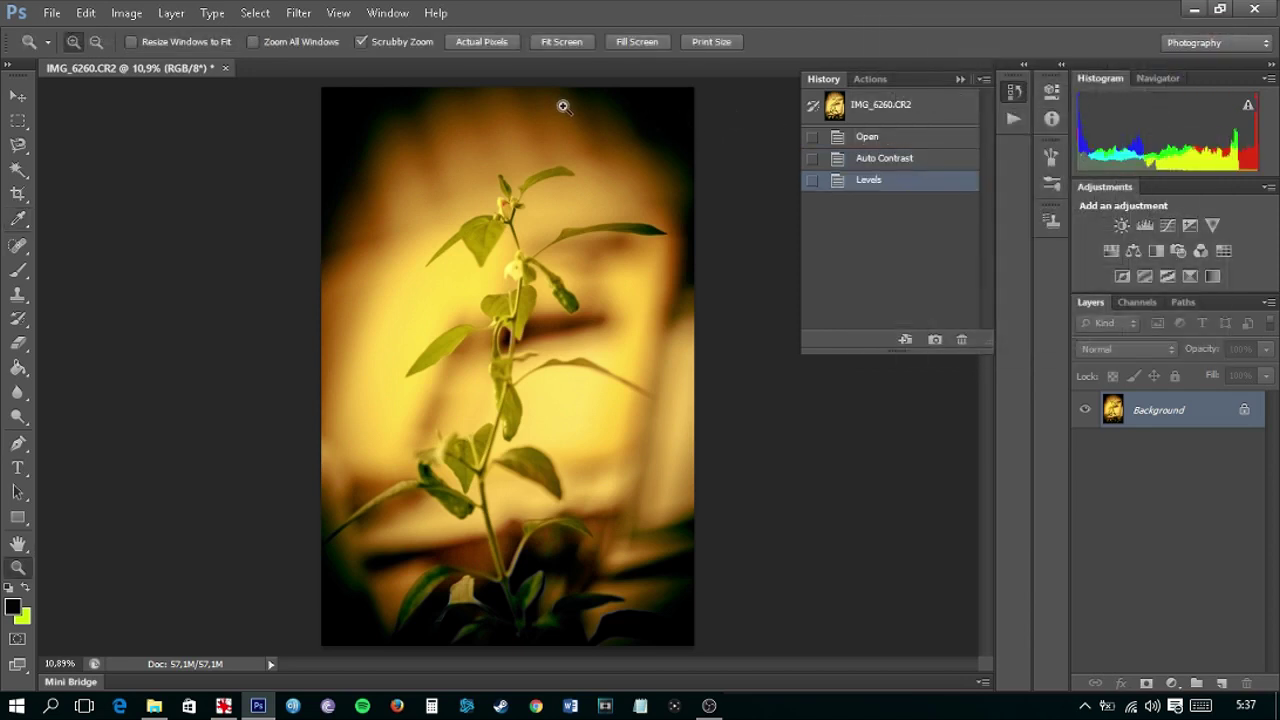
key(ctrl+z)
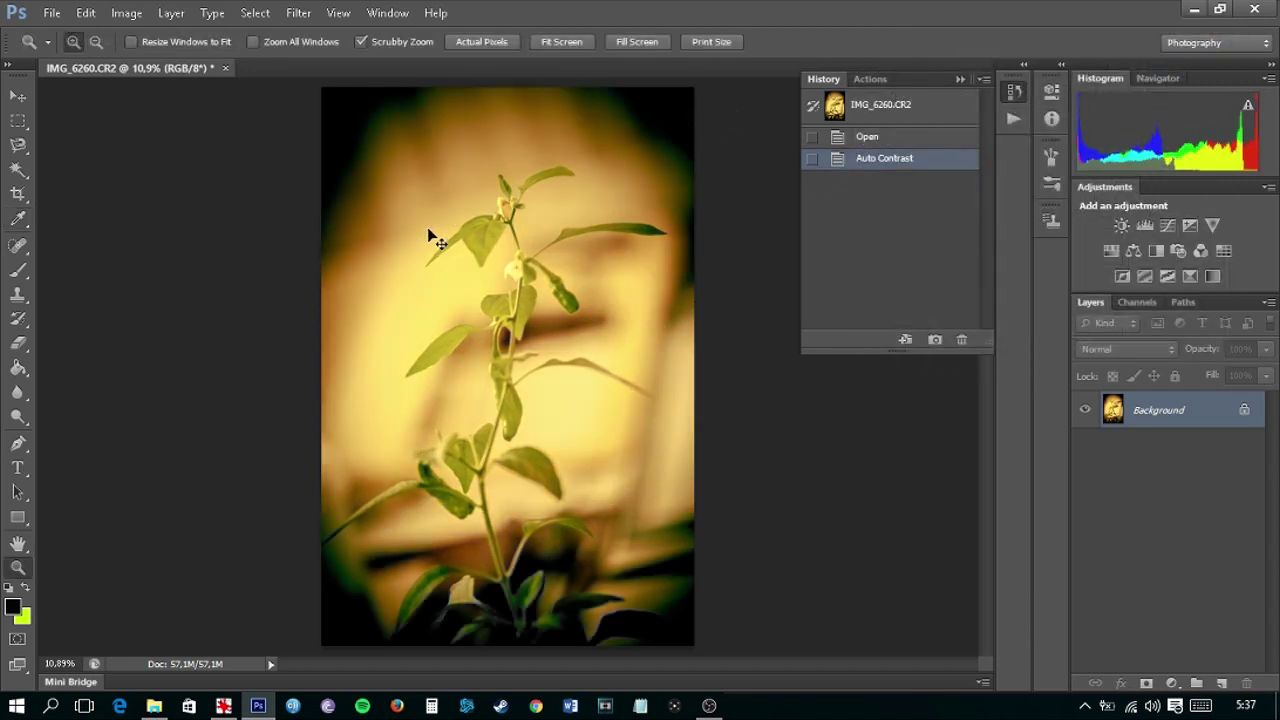
key(ctrl+z)
key(ctrl+z)
key(ctrl+z)
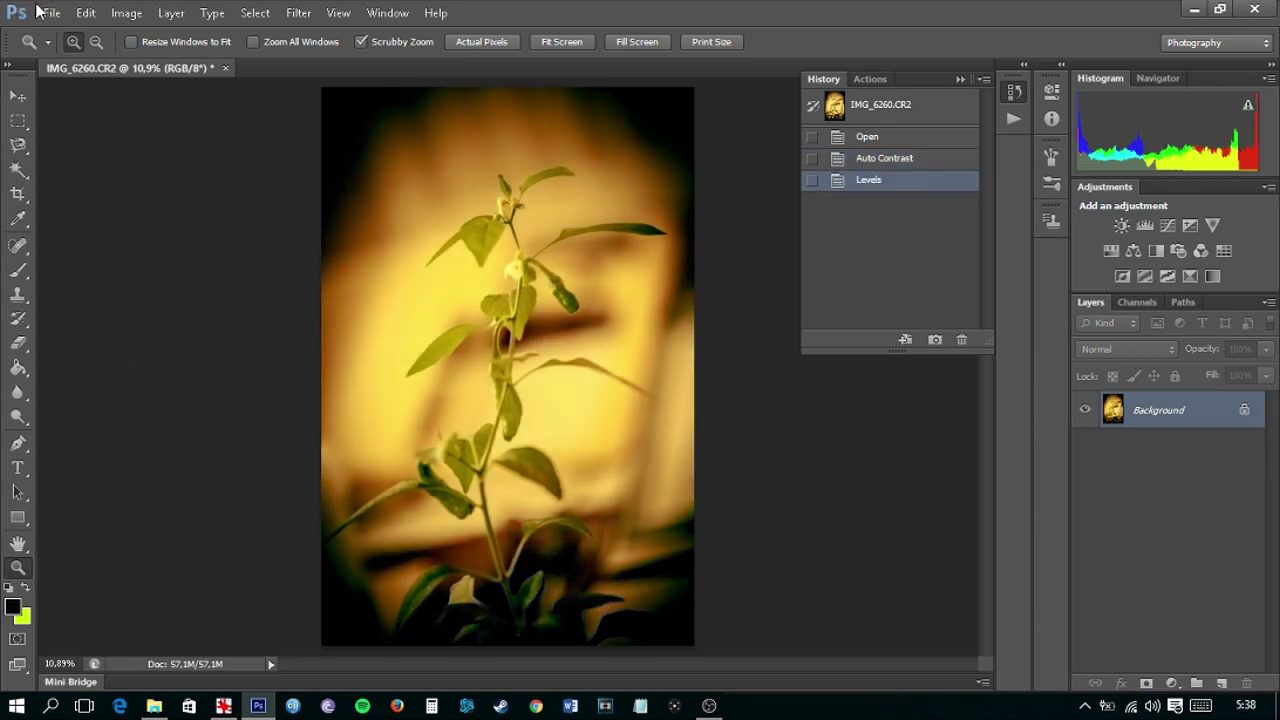
Step: Preview the Curves presets from Darker to Strong Contrast, then apply Curves with Linear Contrast
click(145, 18)
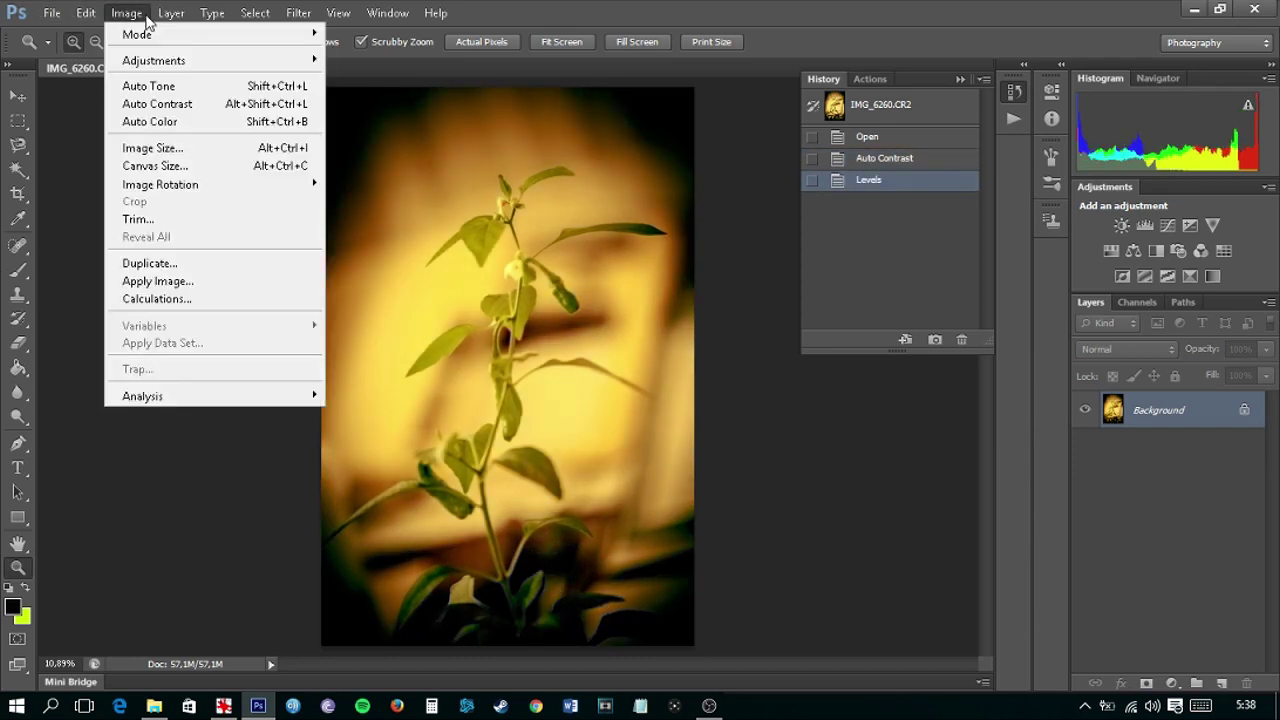
mouse_move(154, 60)
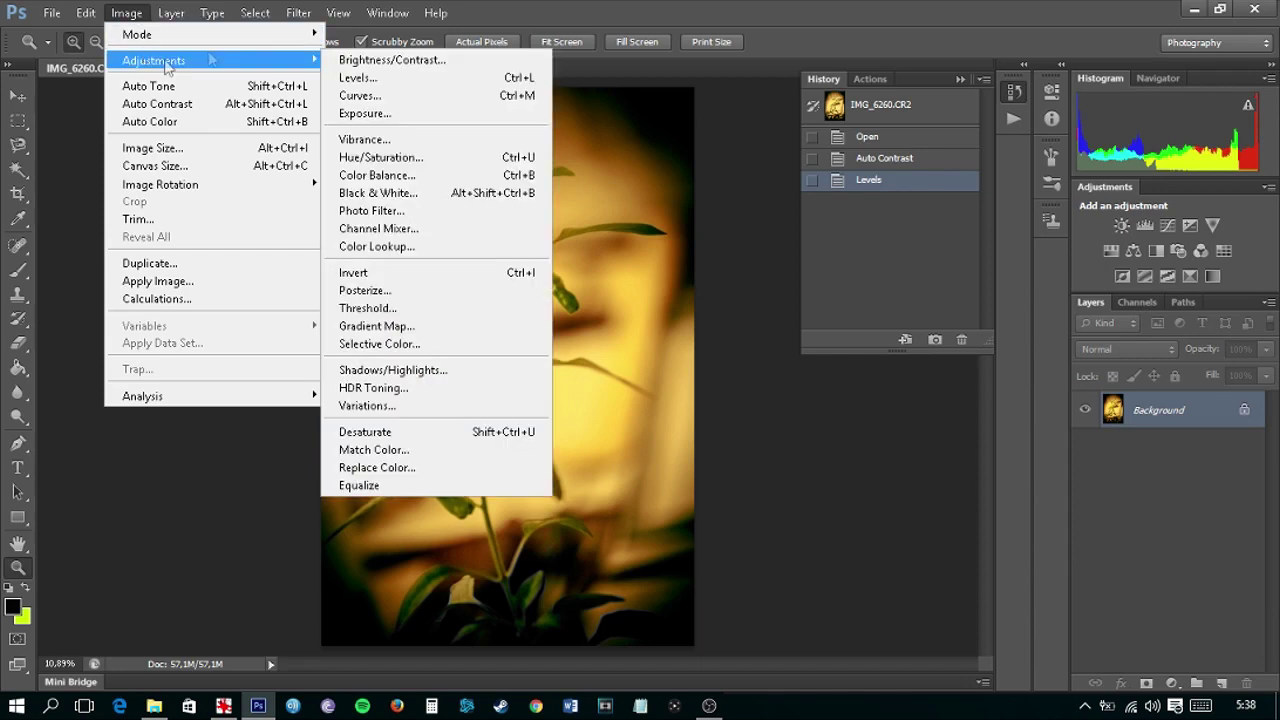
click(360, 96)
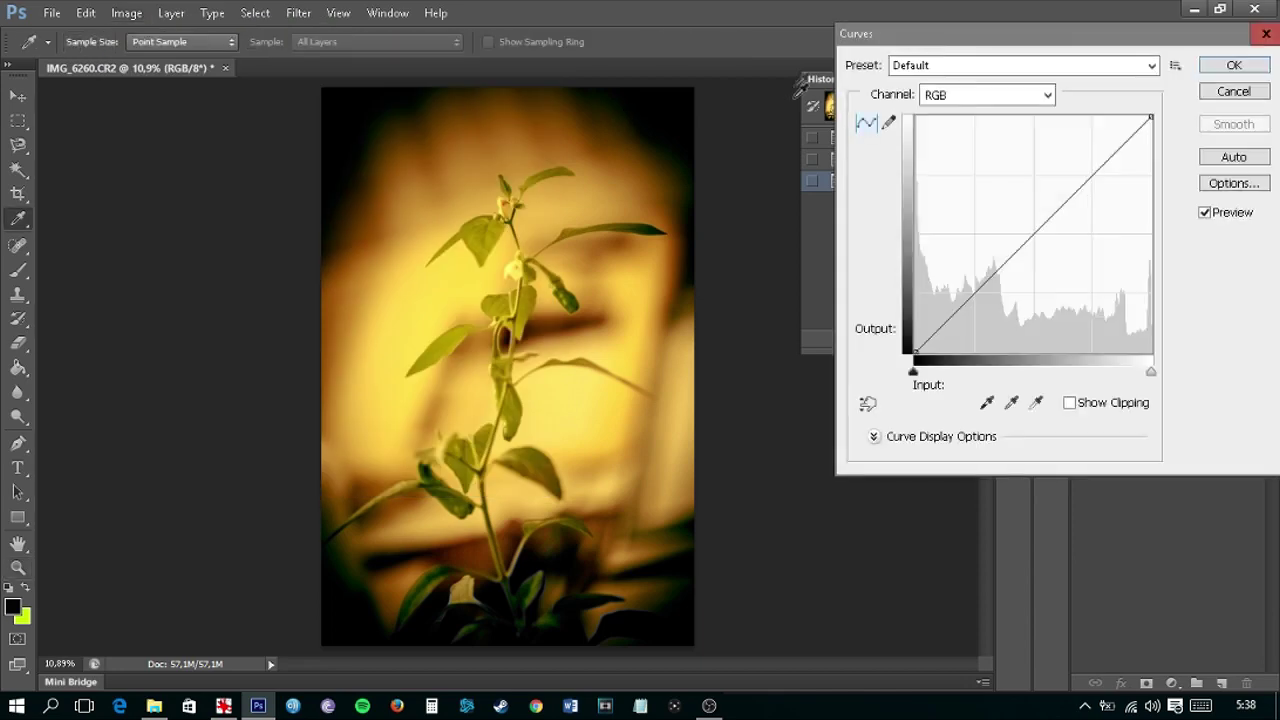
click(950, 68)
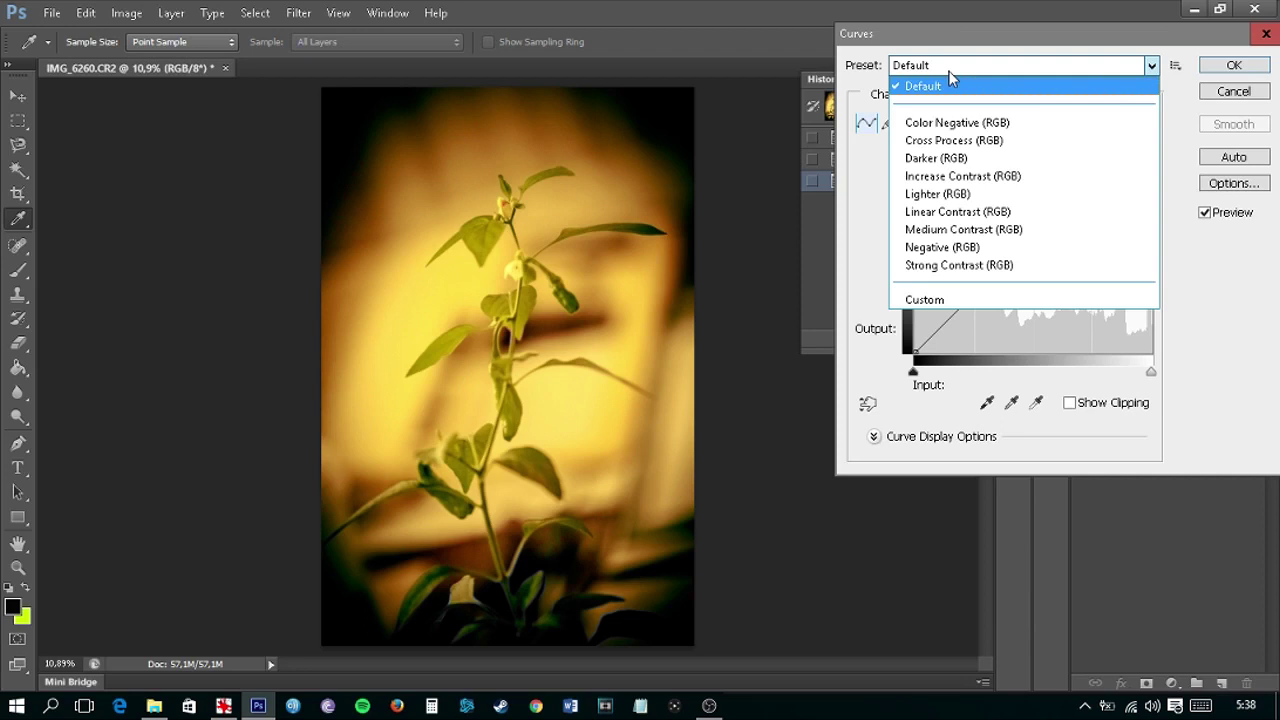
click(990, 158)
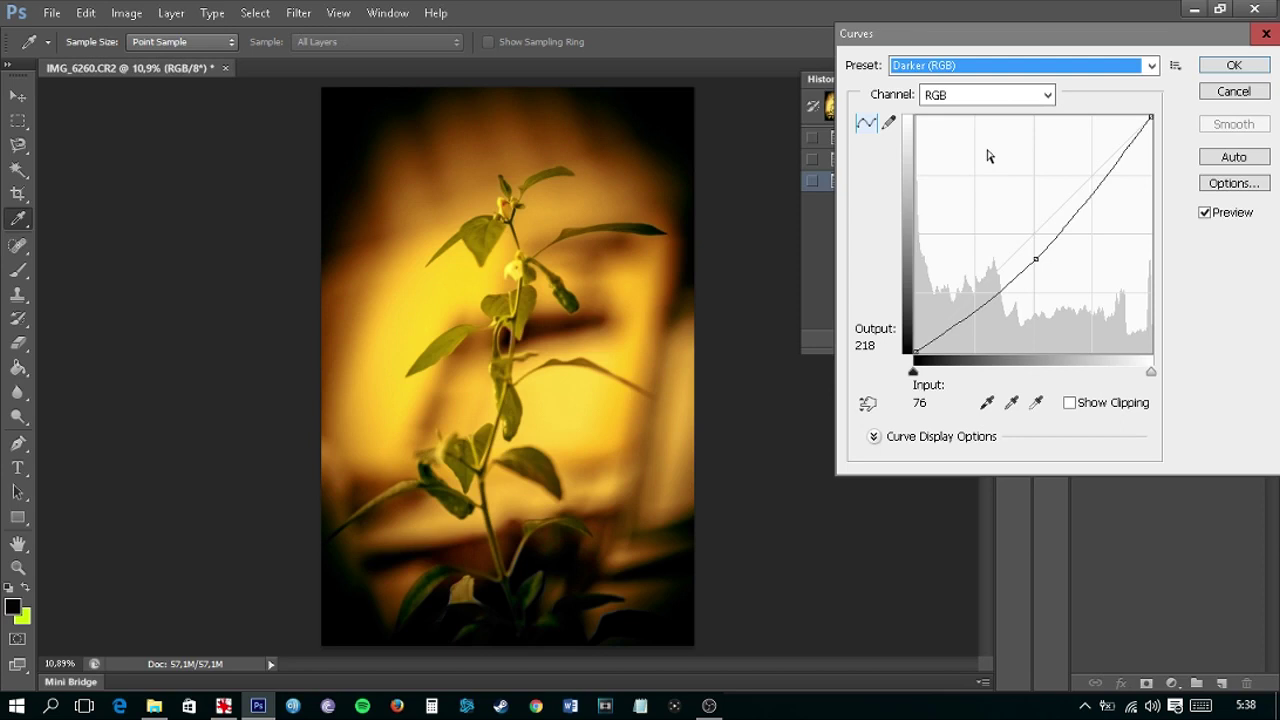
key(Down)
key(Down)
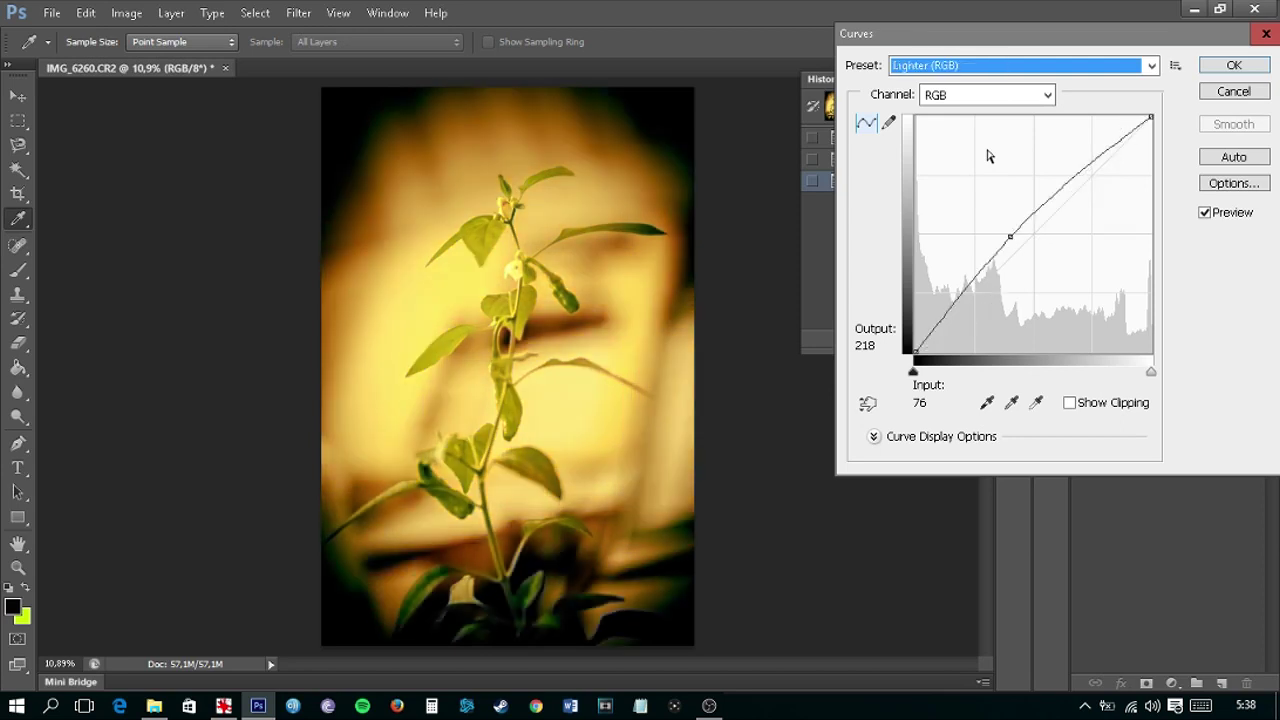
key(Down)
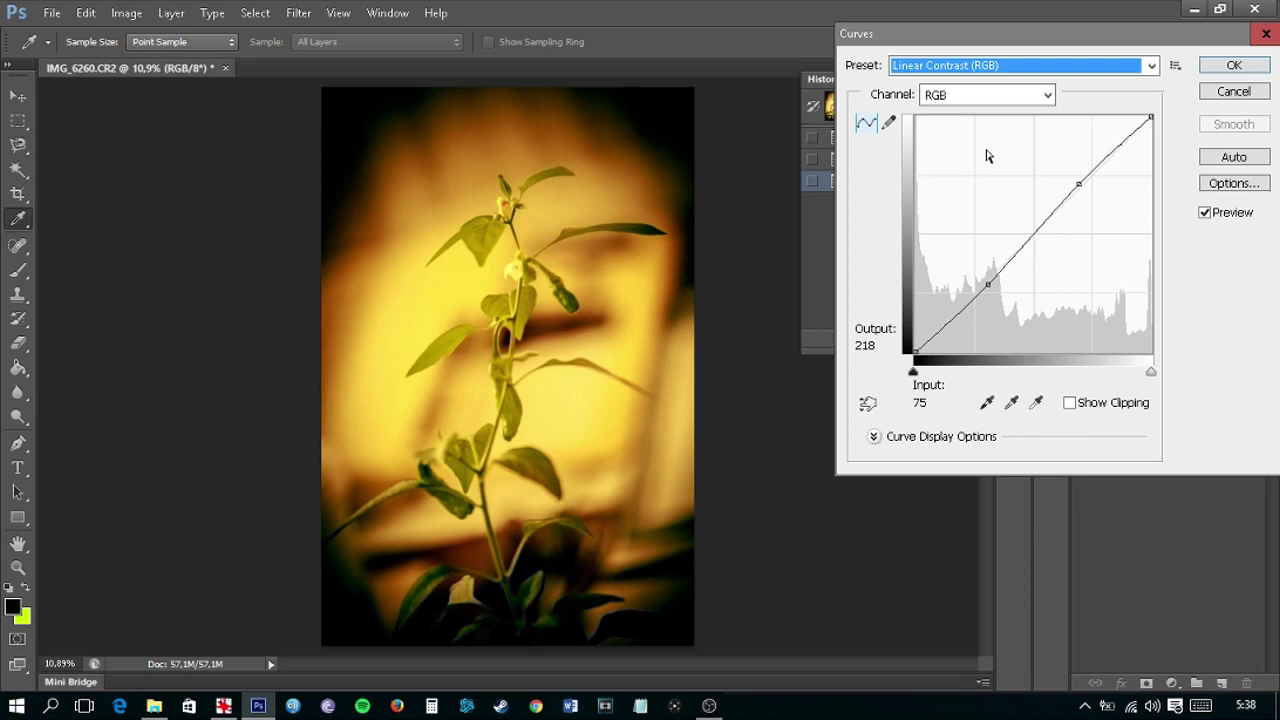
key(Down)
key(Down)
key(Down)
key(Up)
key(Up)
key(Up)
key(Up)
key(Down)
click(1225, 65)
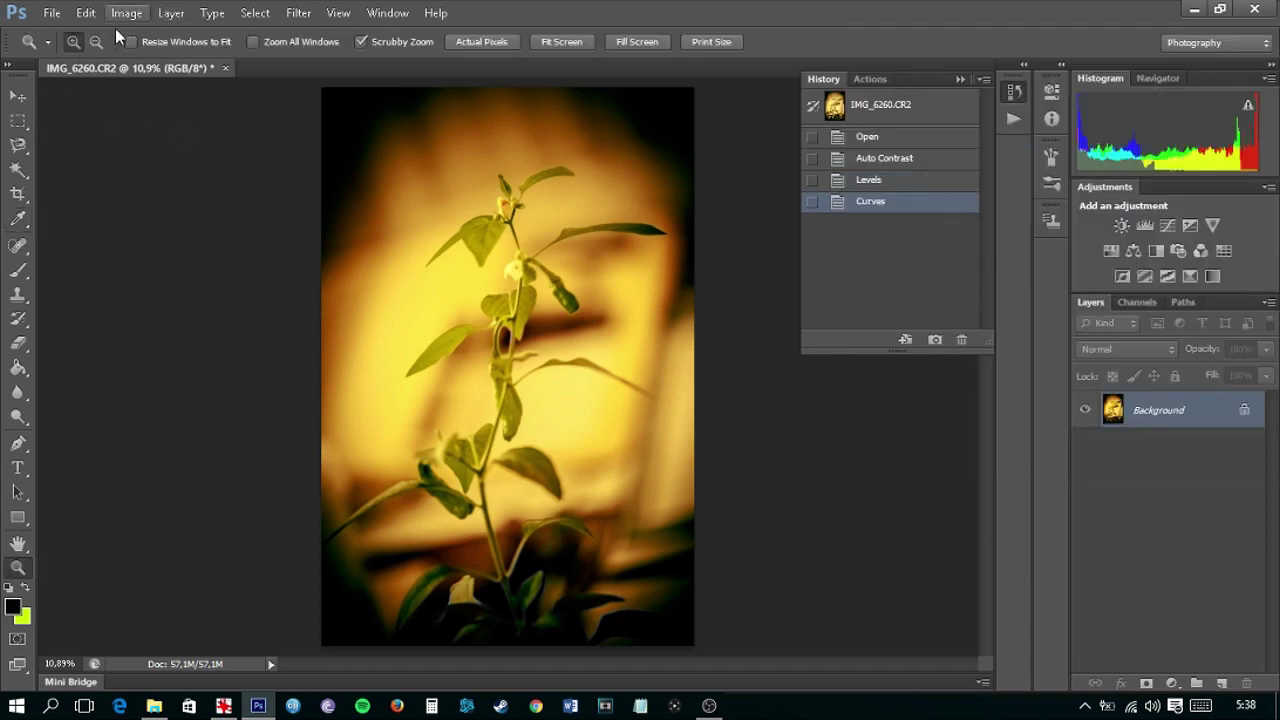
Step: In Exposure, nudge gamma and set the Offset to a small positive value around +0.0569
click(126, 12)
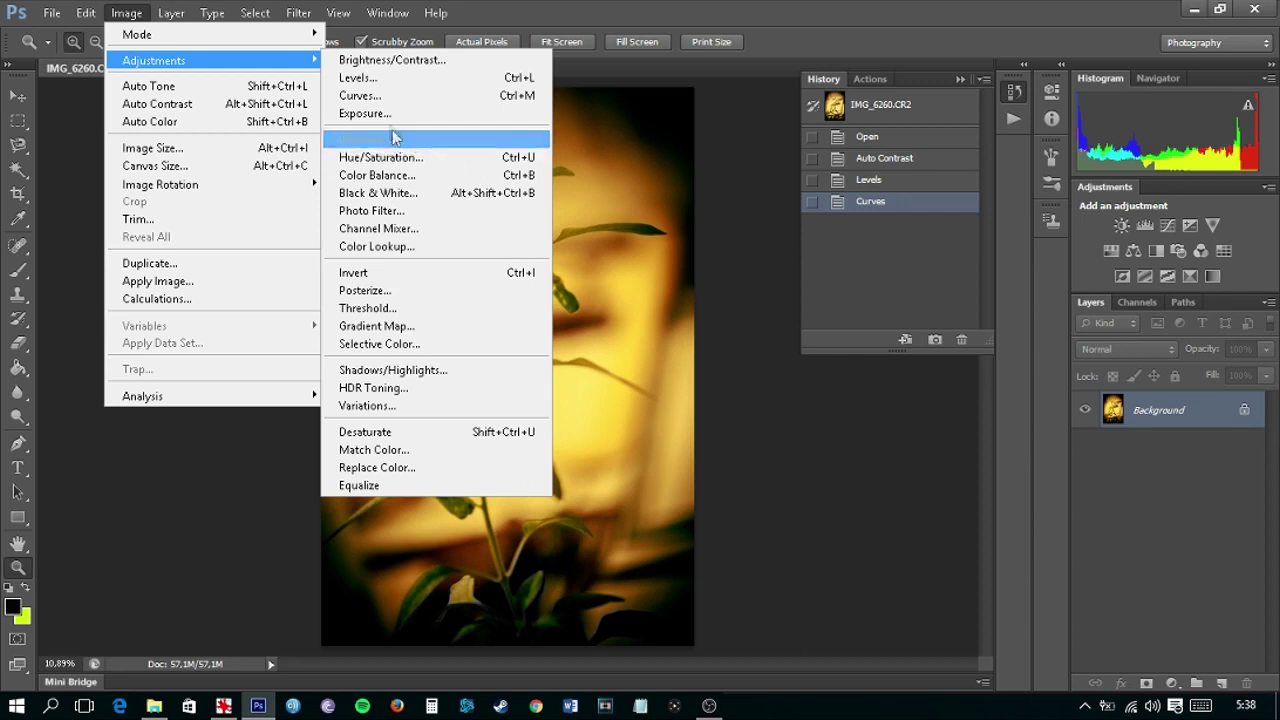
click(425, 113)
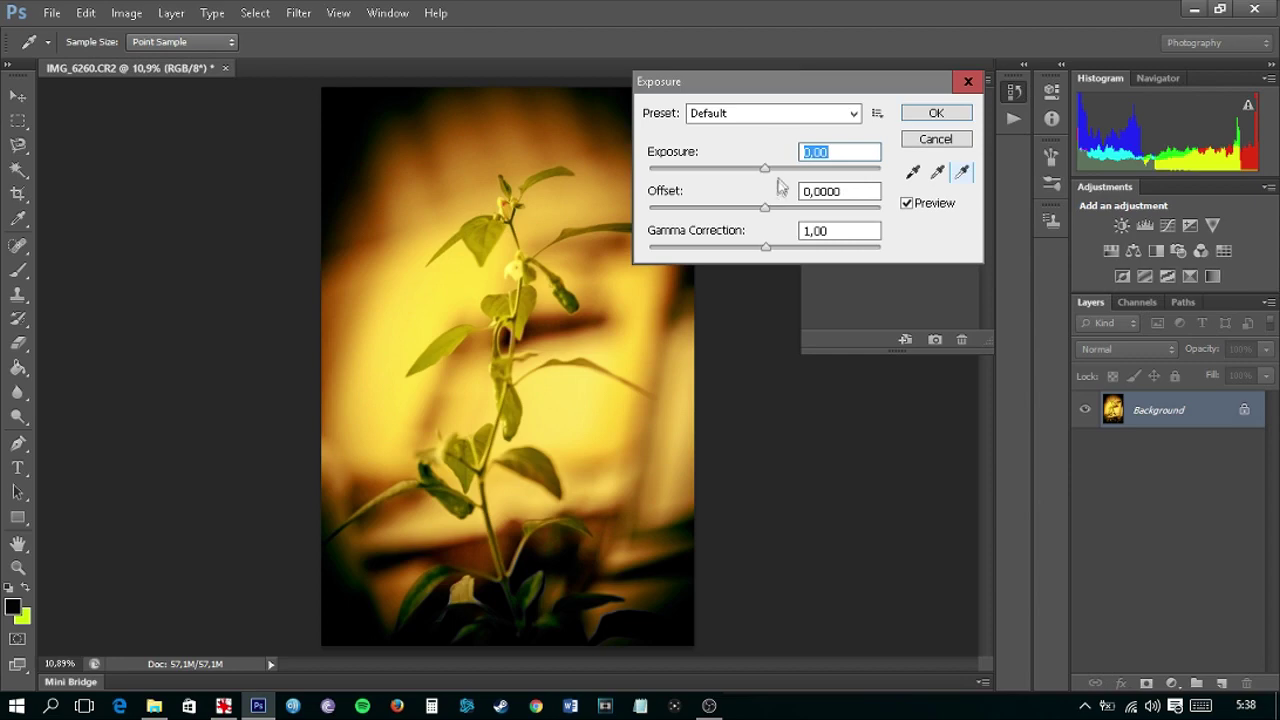
mouse_move(768, 248)
mouse_down()
mouse_move(866, 248)
mouse_move(654, 250)
mouse_move(766, 250)
mouse_up()
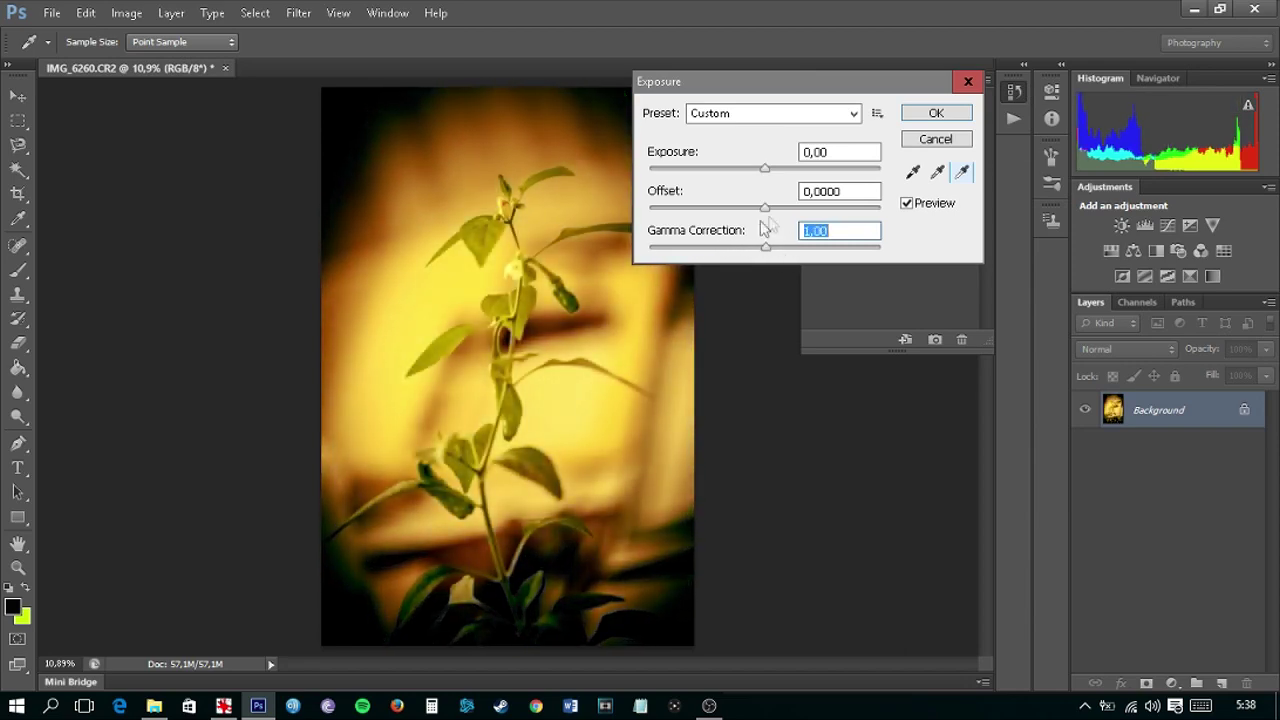
drag(764, 210, 777, 210)
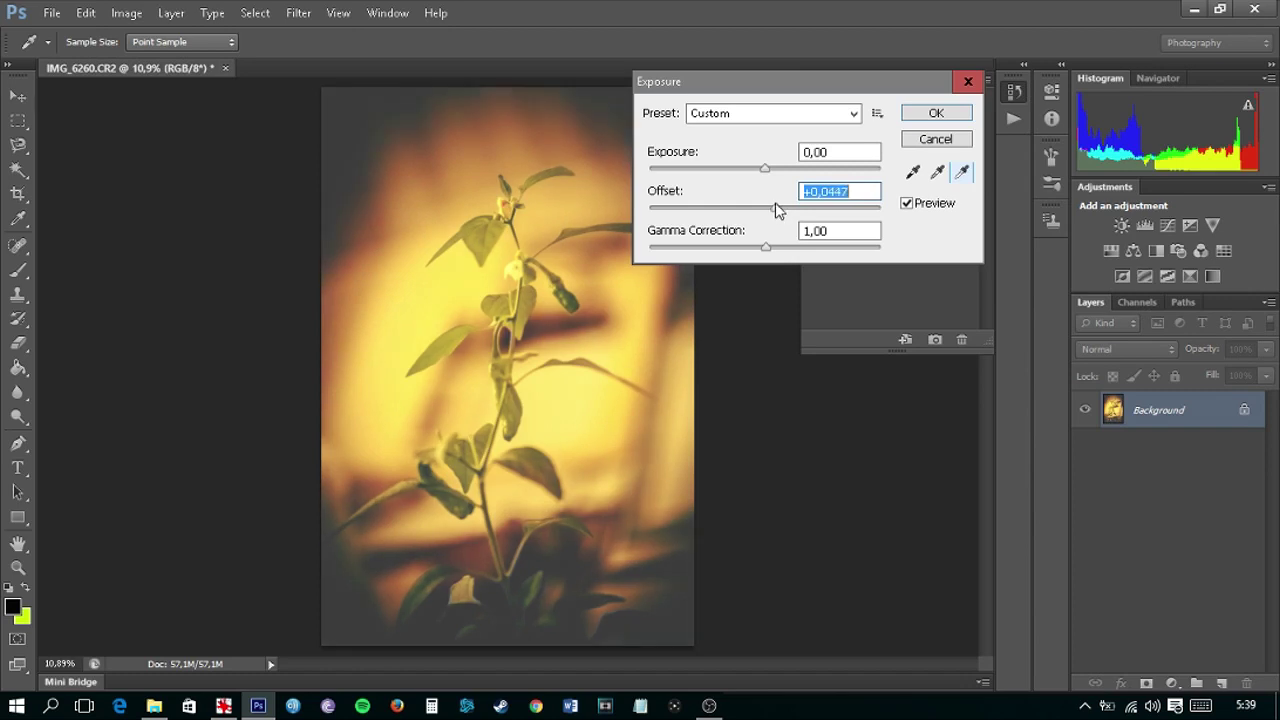
drag(777, 210, 781, 210)
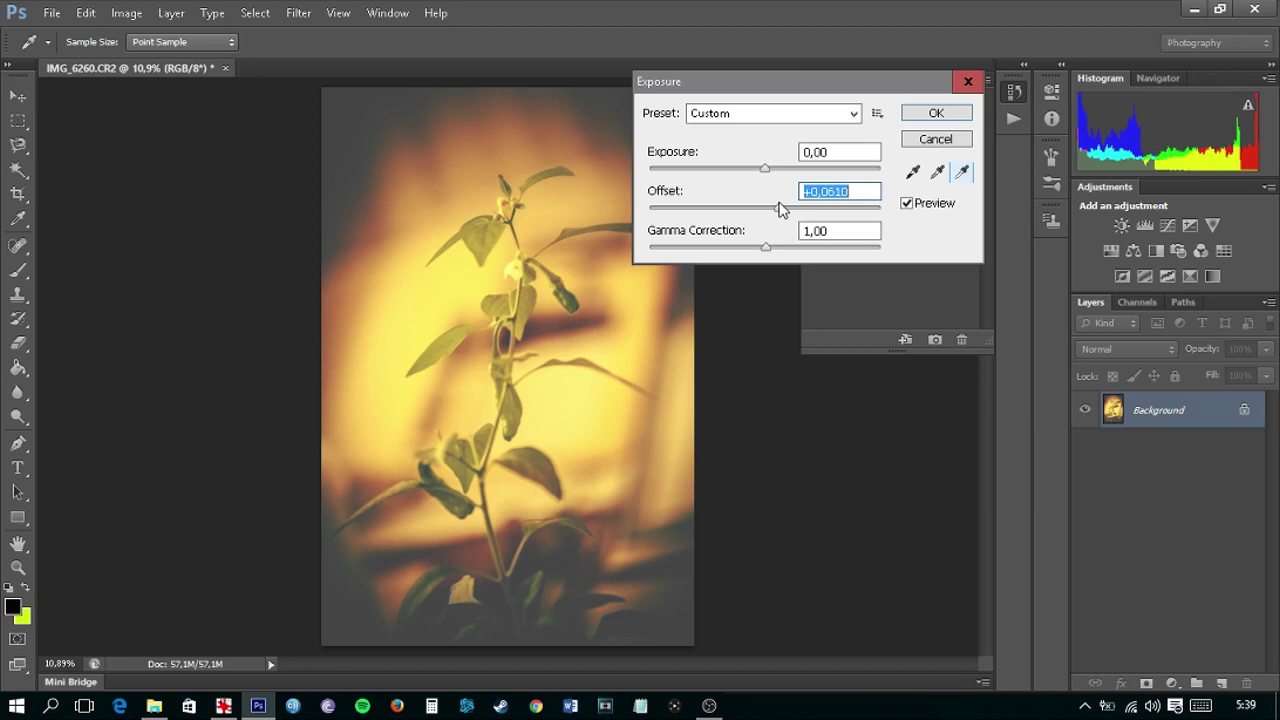
mouse_move(780, 210)
mouse_down()
mouse_move(594, 196)
mouse_move(559, 206)
mouse_up()
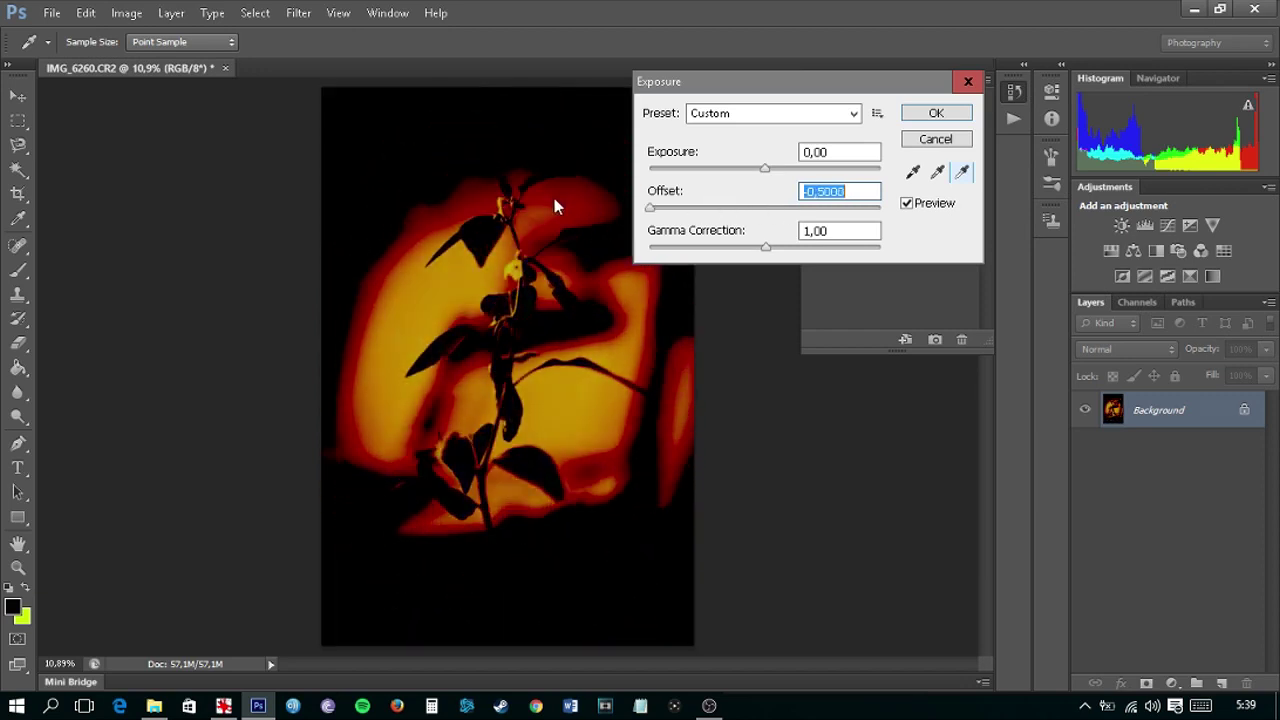
mouse_move(554, 205)
mouse_down()
mouse_move(971, 214)
mouse_move(776, 205)
mouse_up()
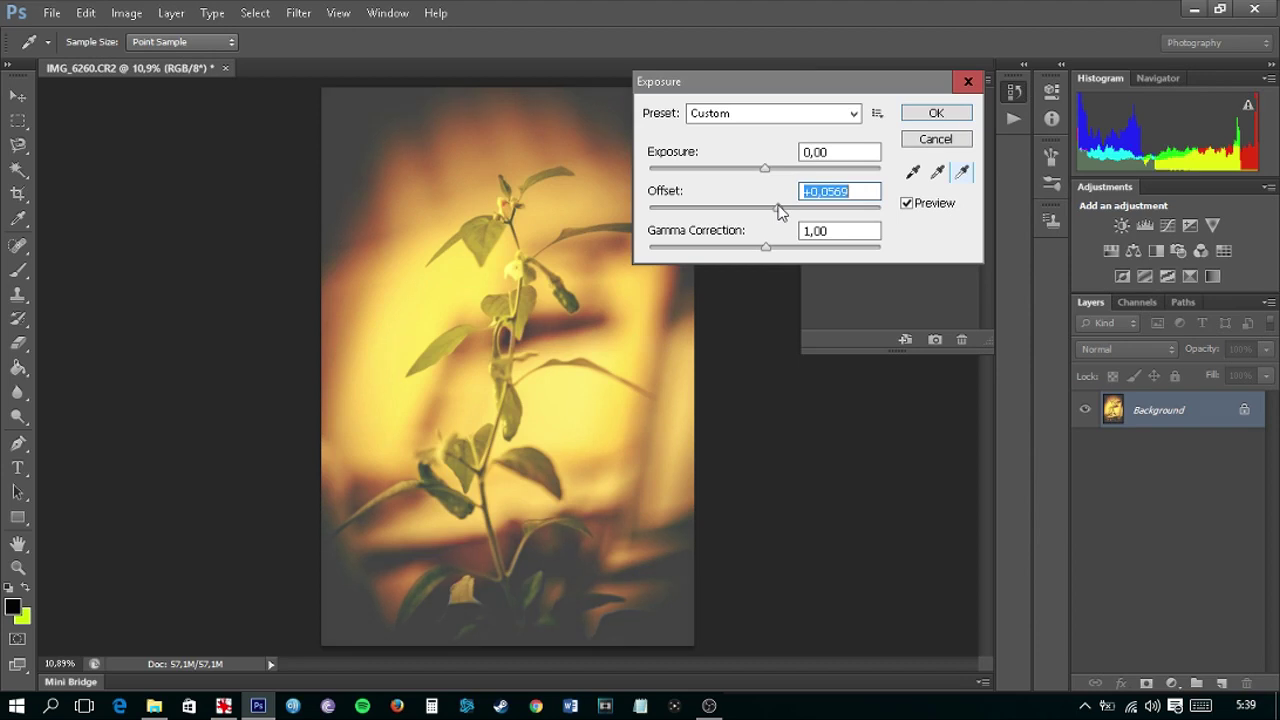
drag(779, 211, 771, 207)
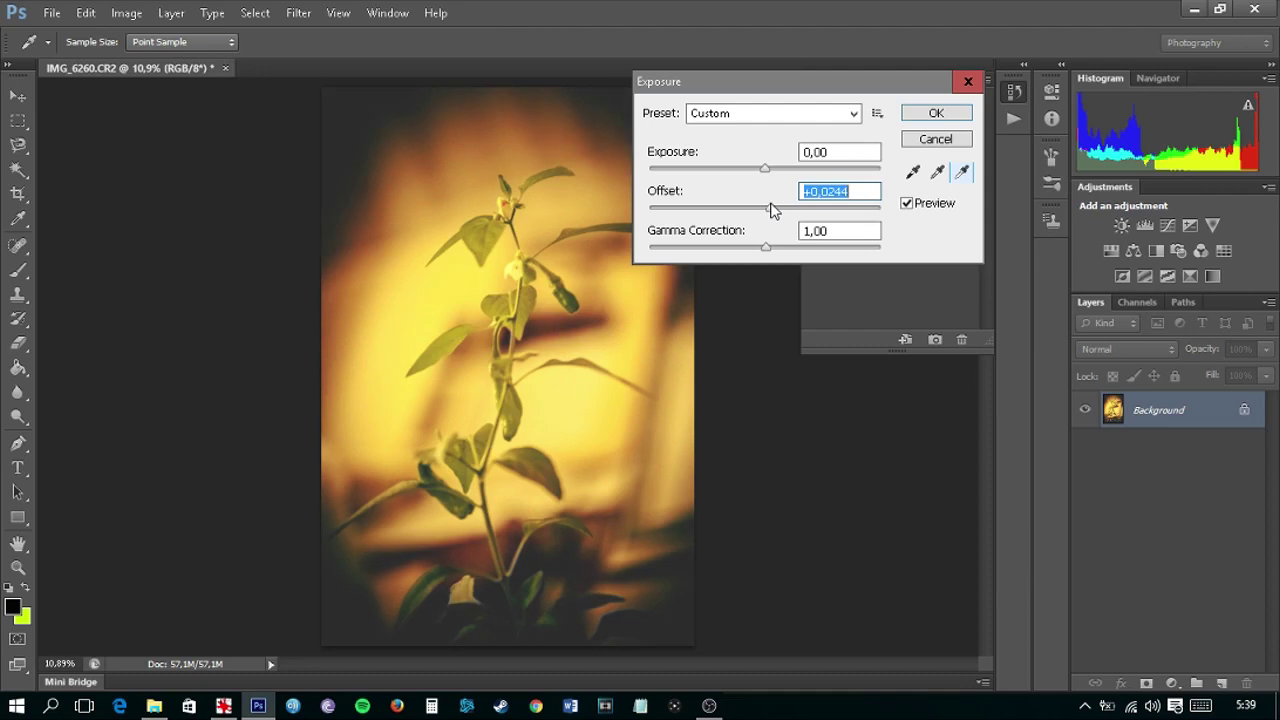
drag(771, 210, 782, 207)
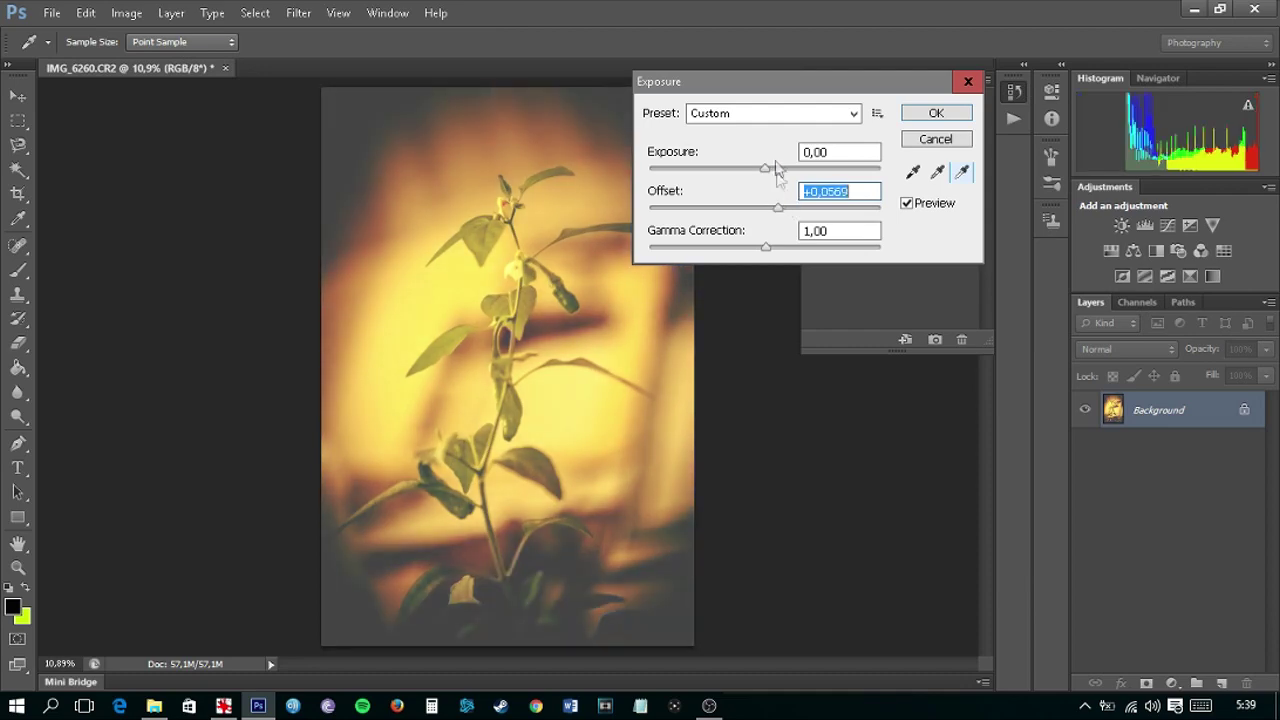
Step: Preview extreme exposure values, reset Exposure to 0, and apply the adjustment
click(765, 169)
drag(765, 169, 988, 185)
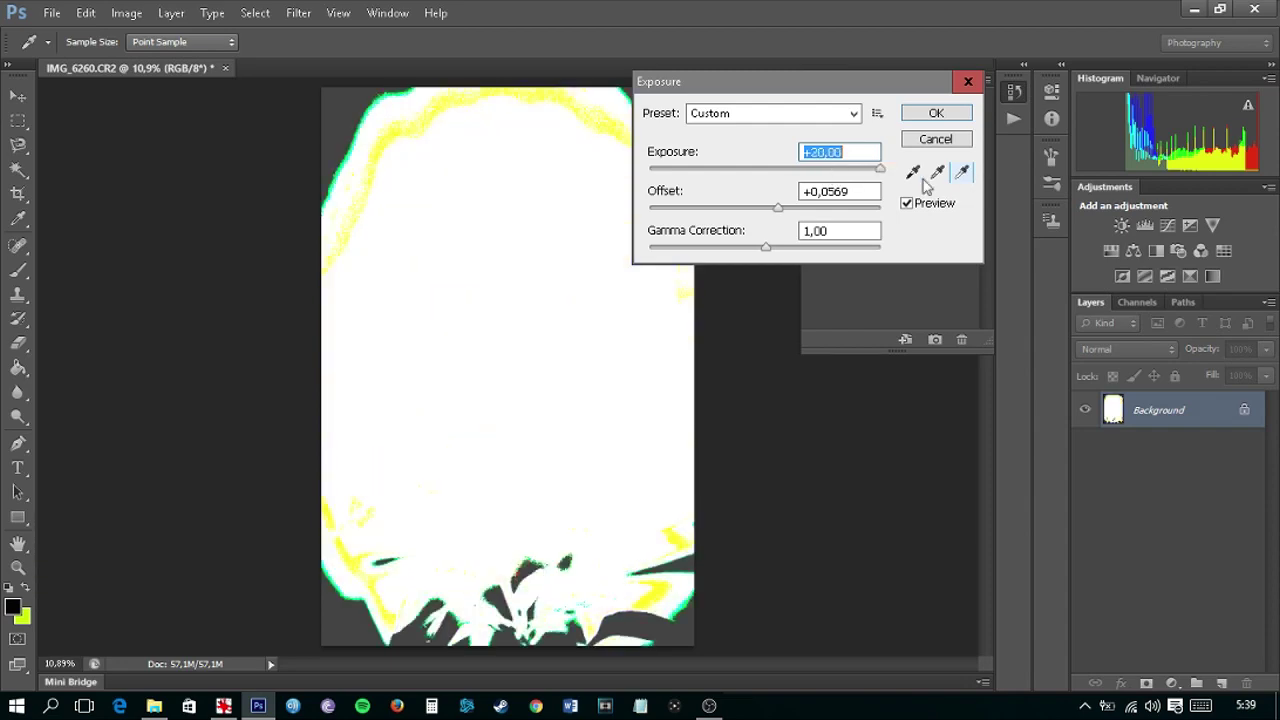
mouse_move(880, 169)
mouse_down()
mouse_move(651, 172)
mouse_move(782, 182)
mouse_up()
text(0)
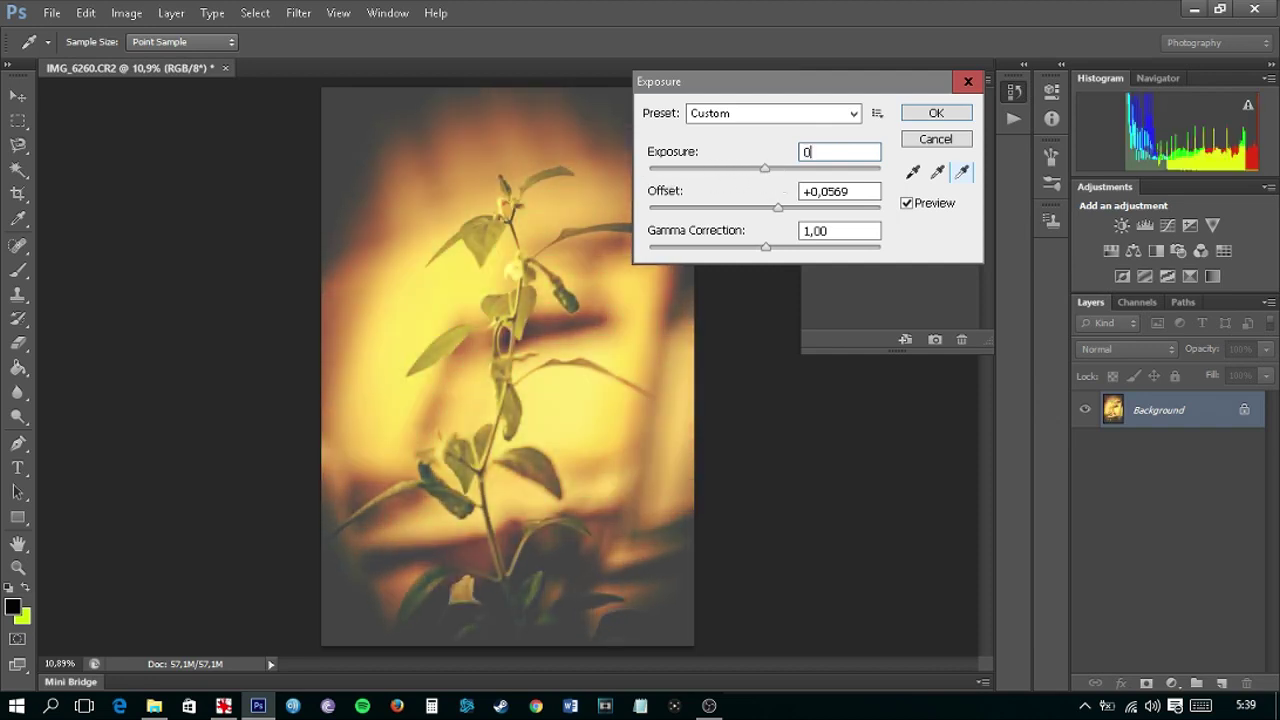
click(935, 113)
key(z)
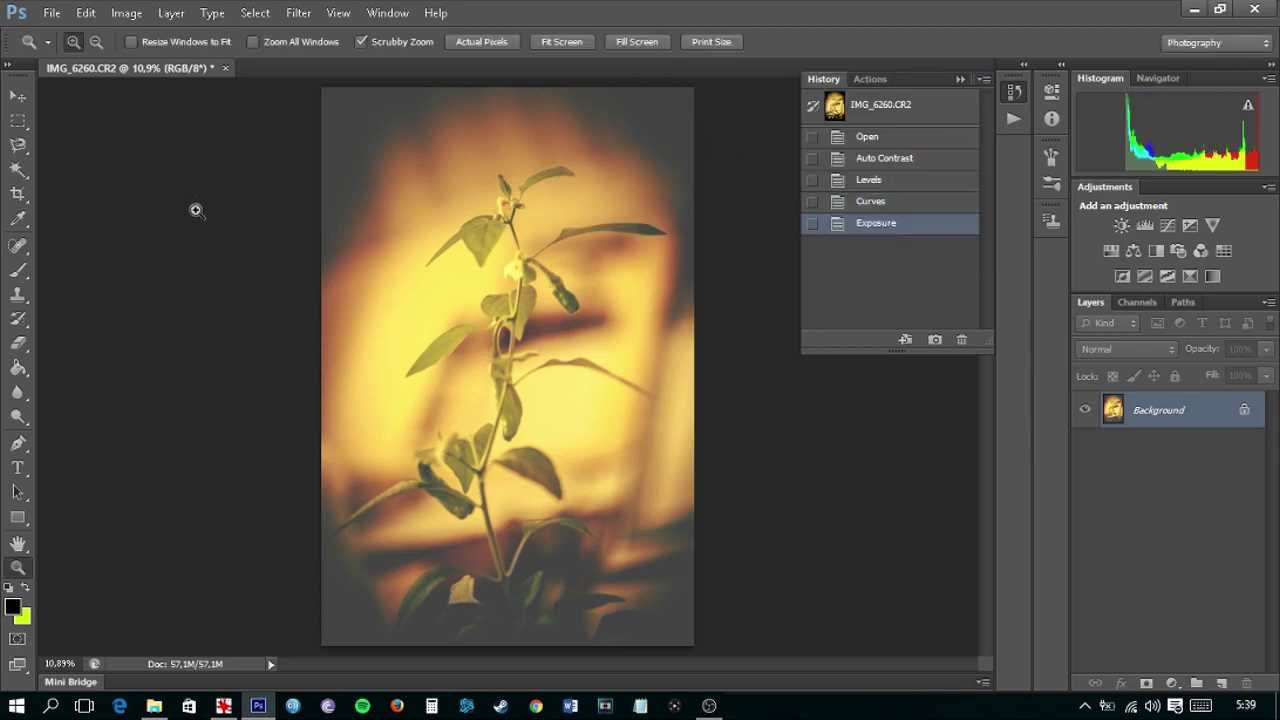
click(135, 10)
mouse_move(154, 60)
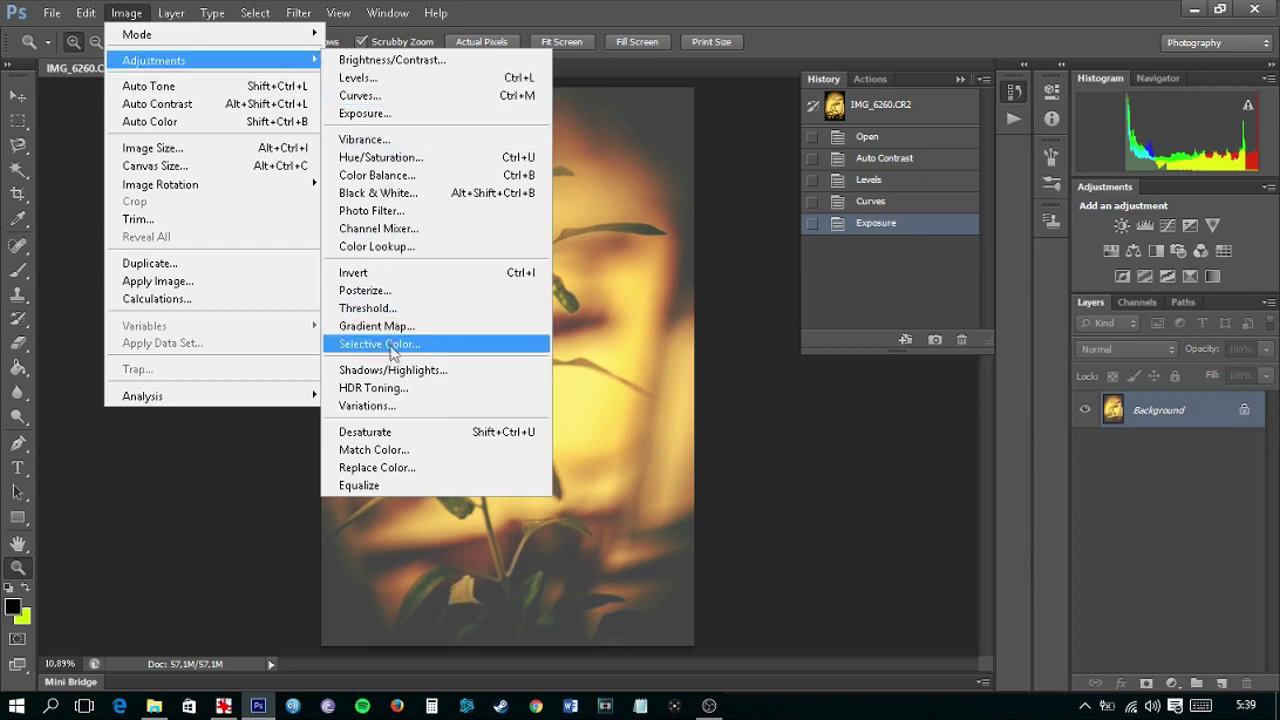
click(401, 372)
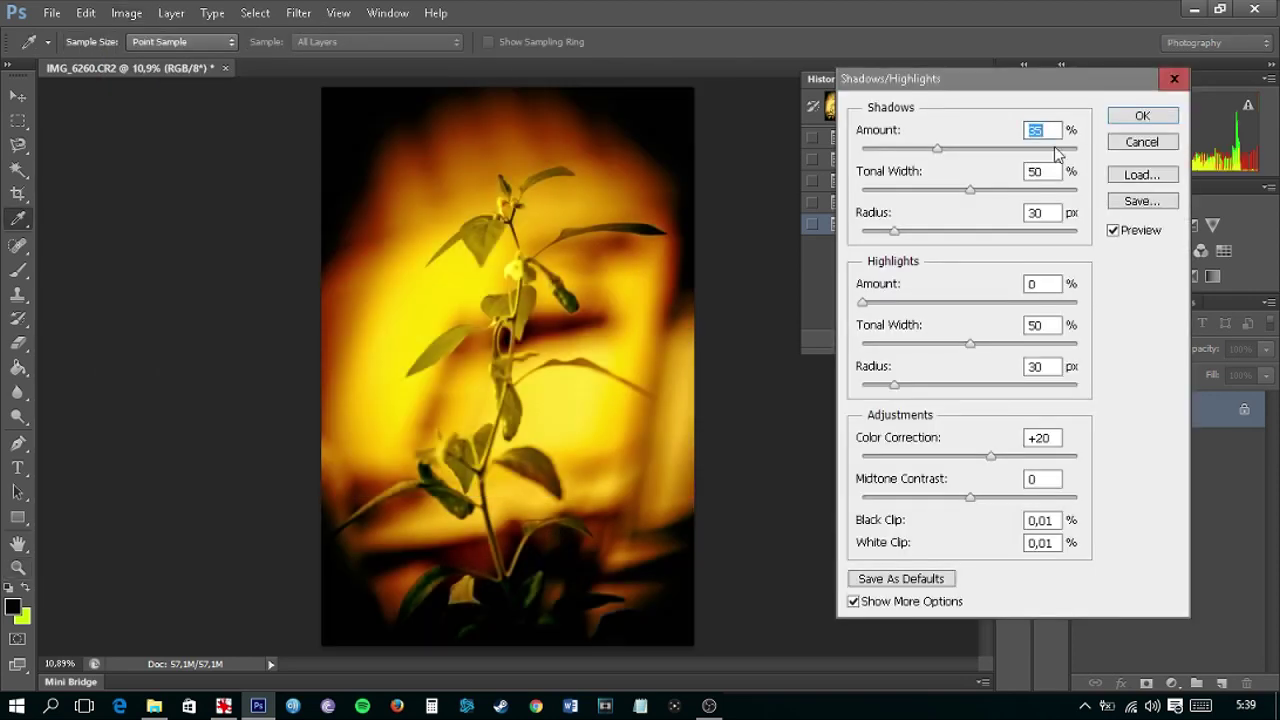
drag(990, 456, 1140, 464)
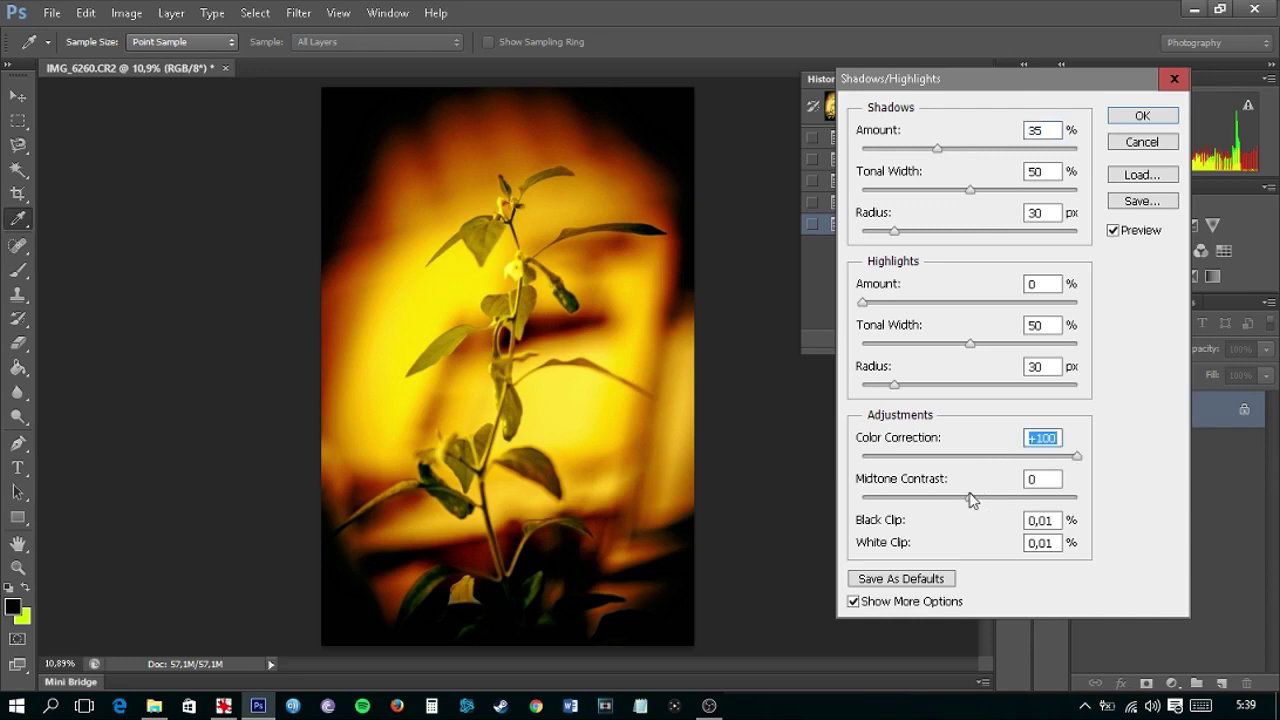
mouse_move(970, 497)
mouse_down()
mouse_move(1072, 502)
mouse_move(928, 500)
mouse_move(961, 497)
mouse_up()
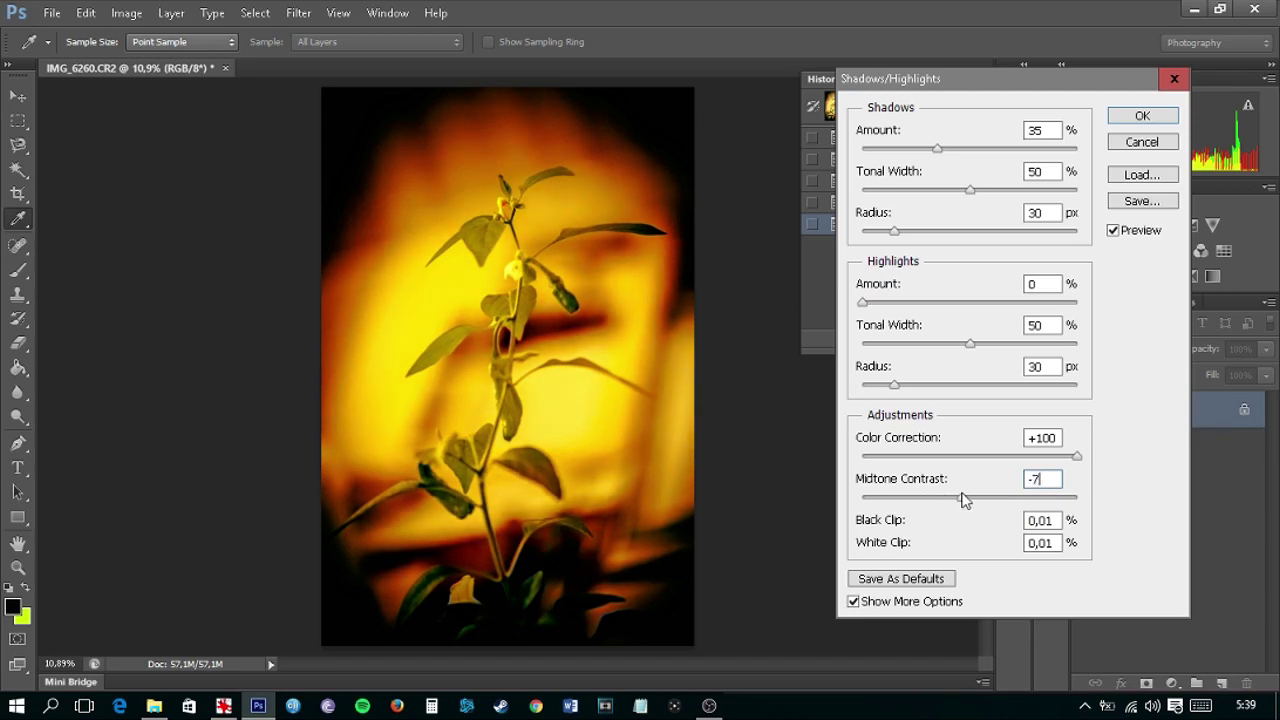
text(0)
drag(862, 302, 907, 302)
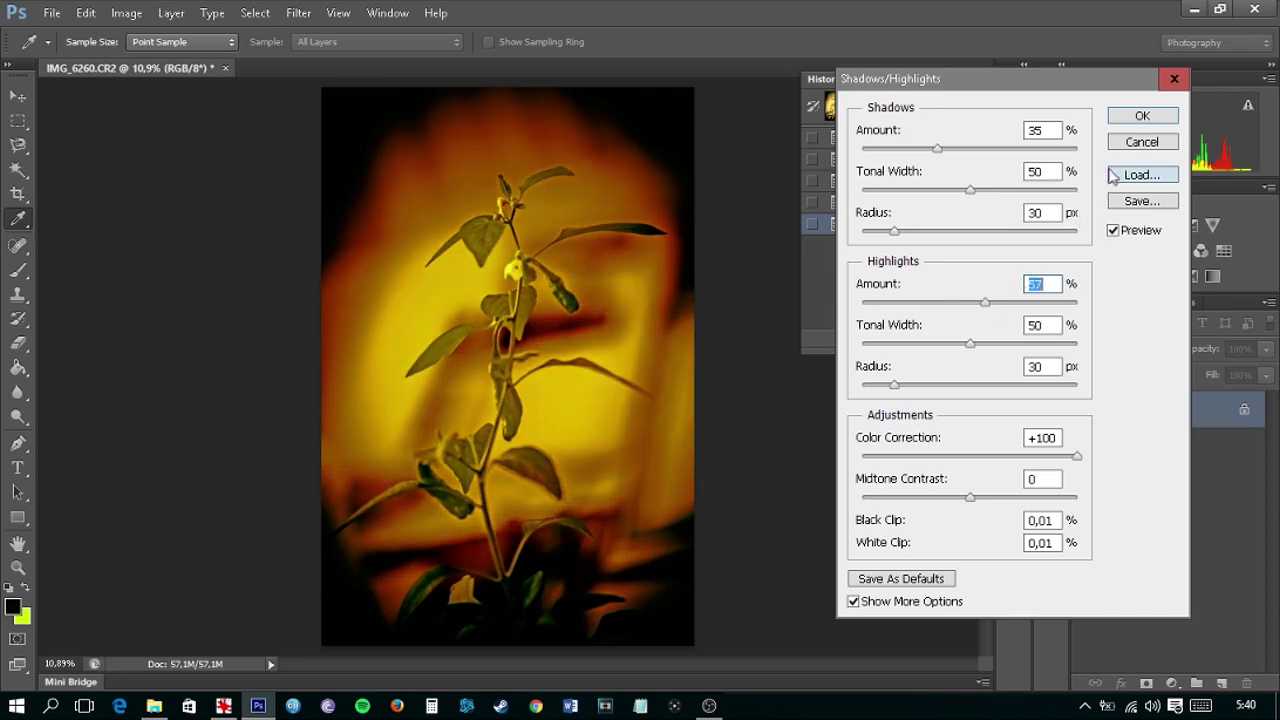
click(1140, 140)
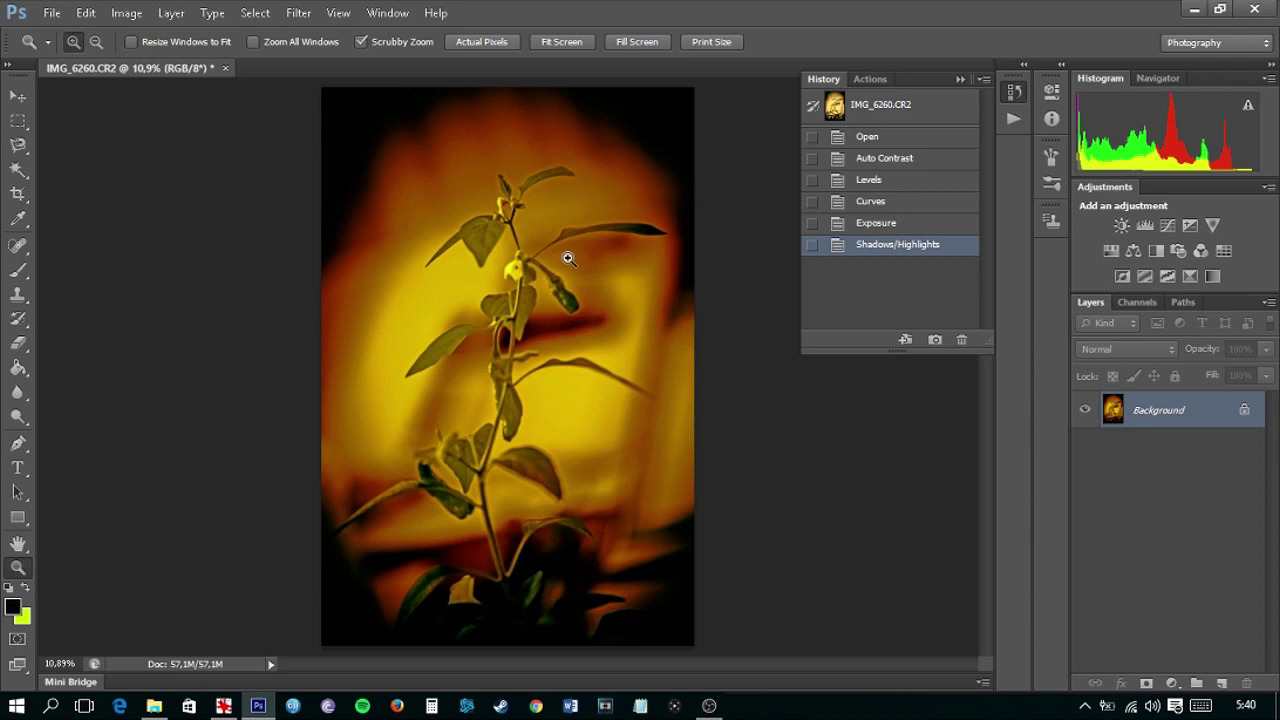
key(ctrl+z)
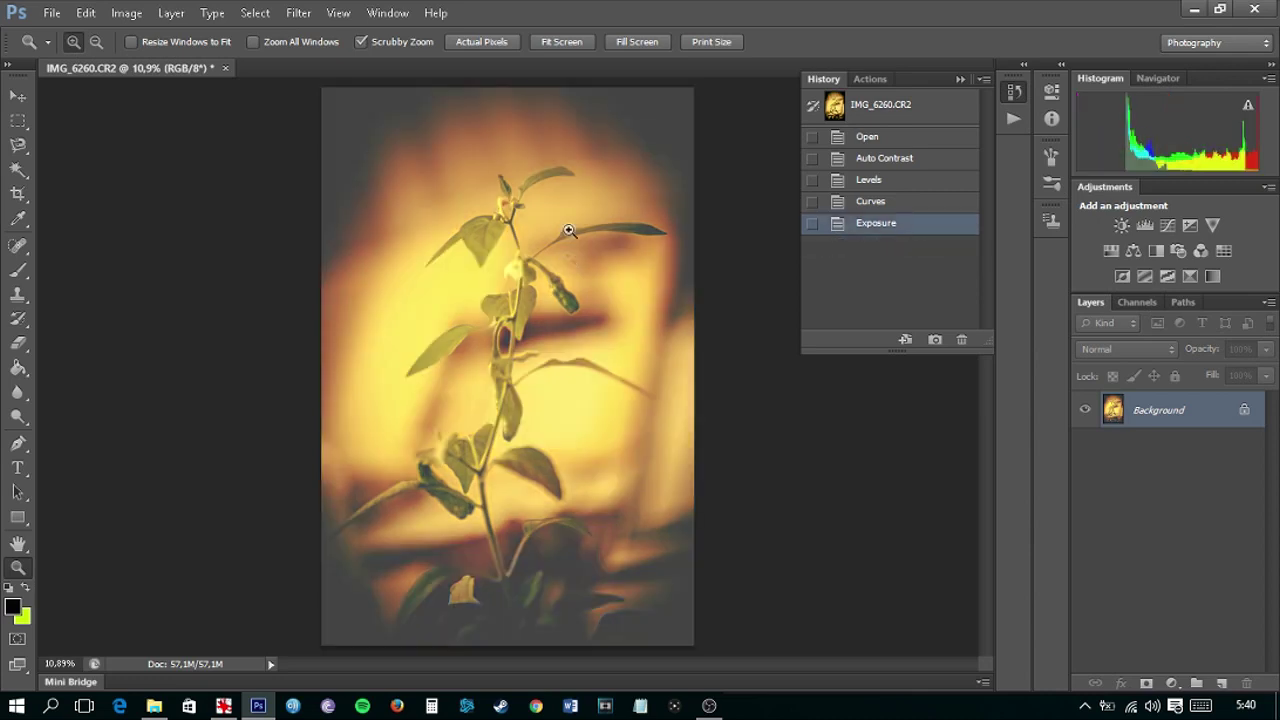
Step: Open Smart Sharpen with Default settings and set Remove to Lens Blur
click(265, 13)
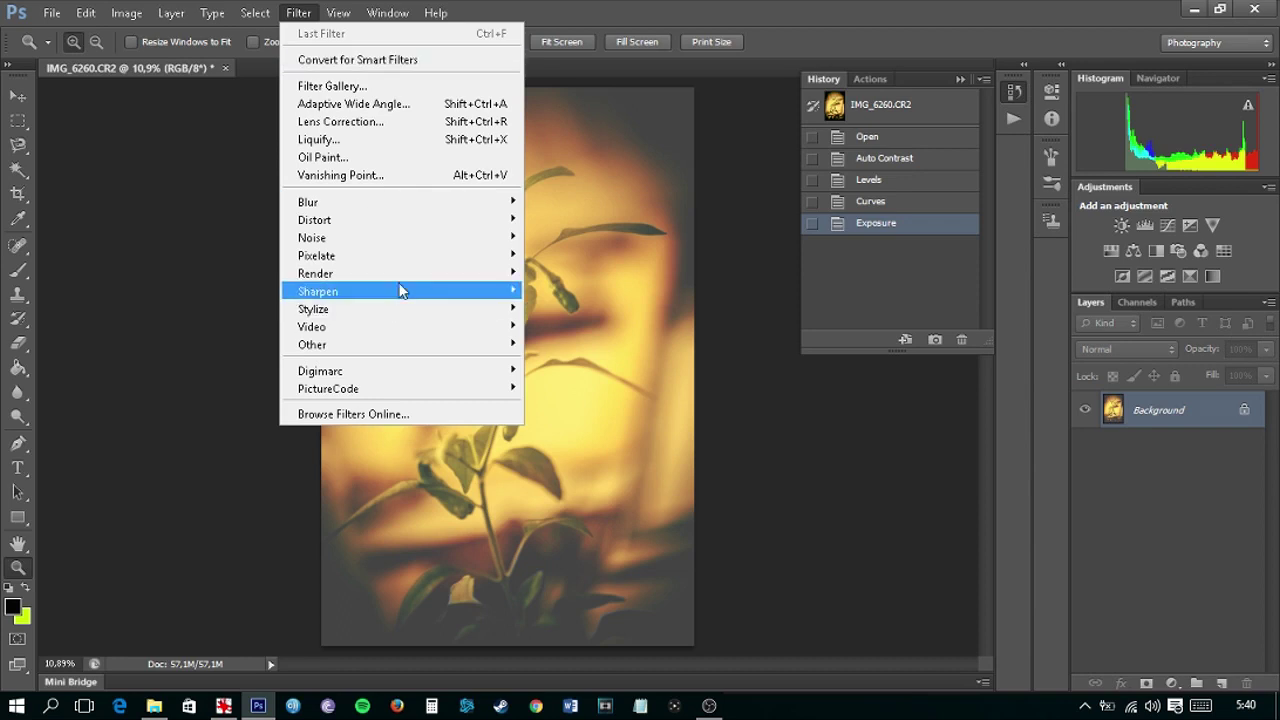
mouse_move(318, 291)
click(205, 344)
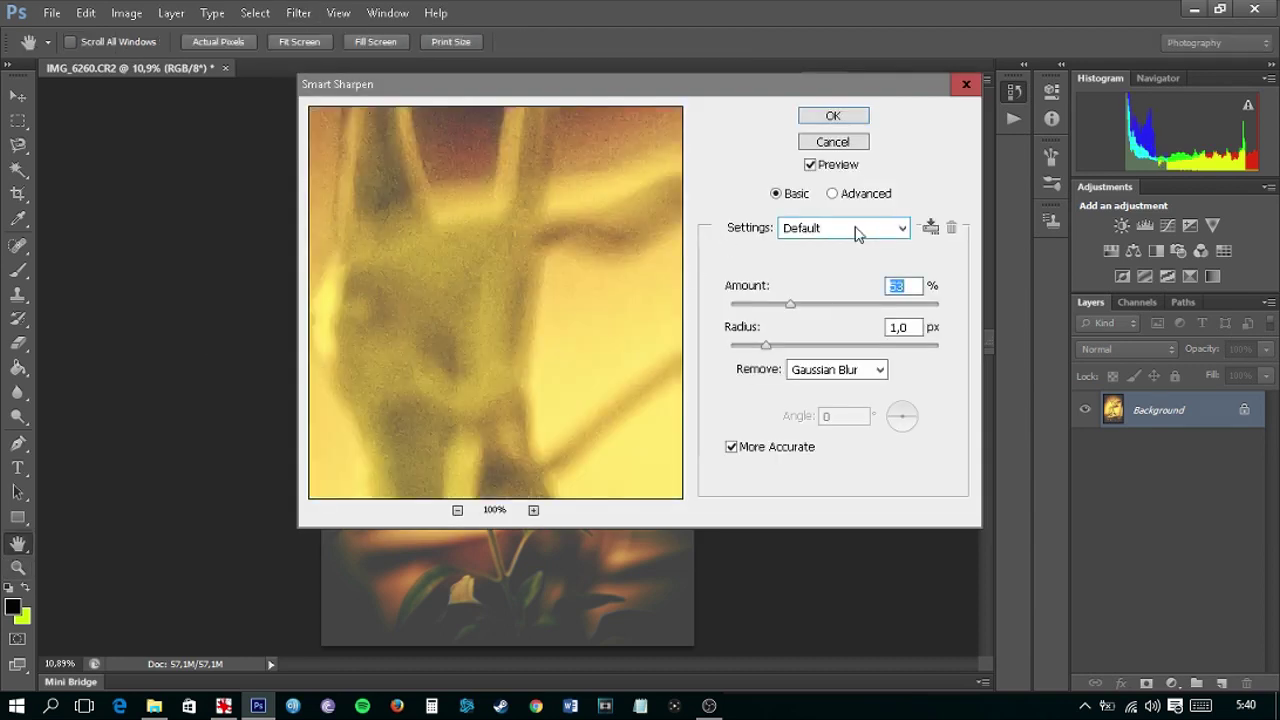
click(856, 229)
click(851, 246)
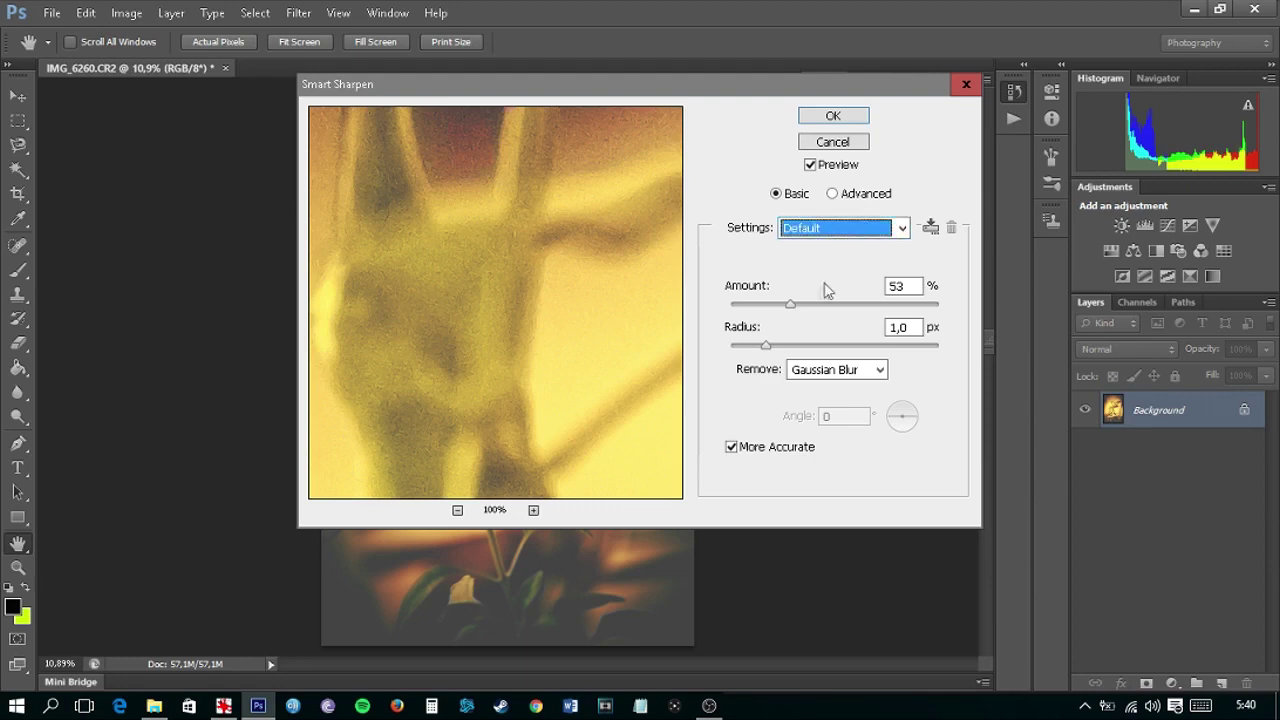
click(817, 374)
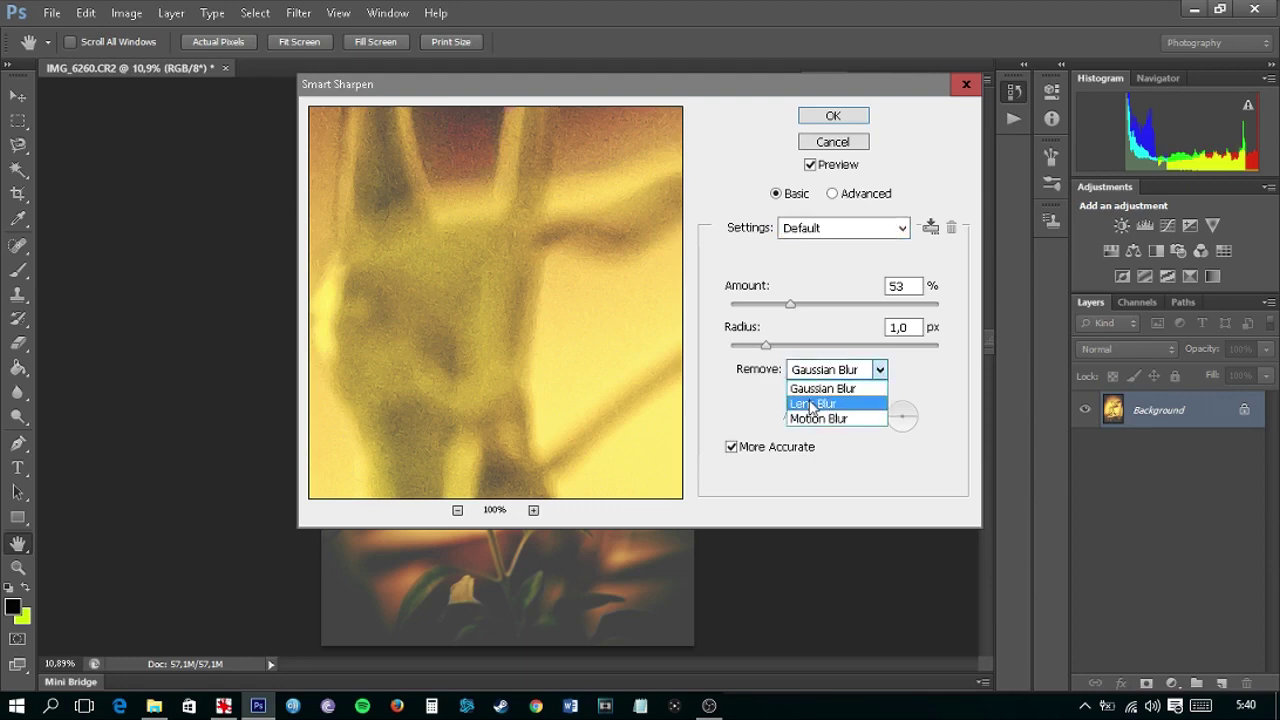
click(811, 405)
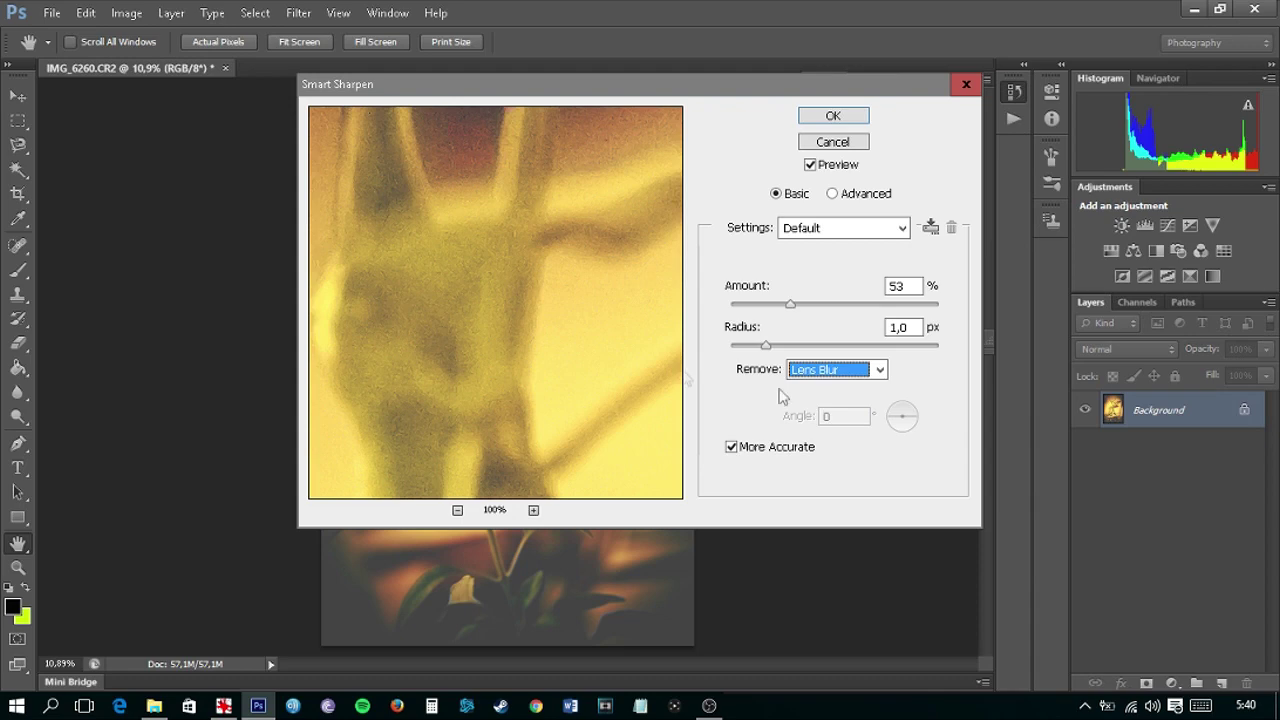
Step: Zoom out and pan the Smart Sharpen preview to show the plant
mouse_move(577, 305)
mouse_down()
mouse_move(571, 217)
mouse_move(580, 317)
mouse_move(491, 194)
mouse_up()
drag(500, 260, 494, 371)
key(alt)
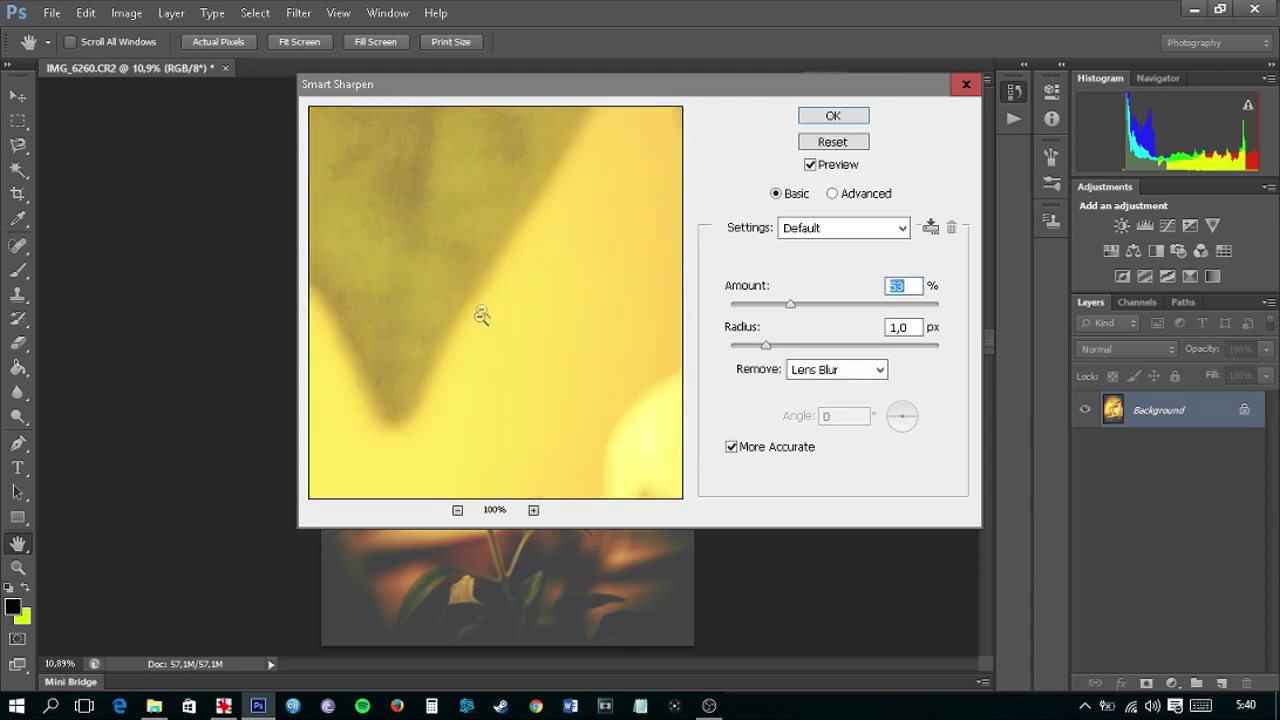
alt+click(490, 292)
alt+click(490, 292)
alt+click(493, 316)
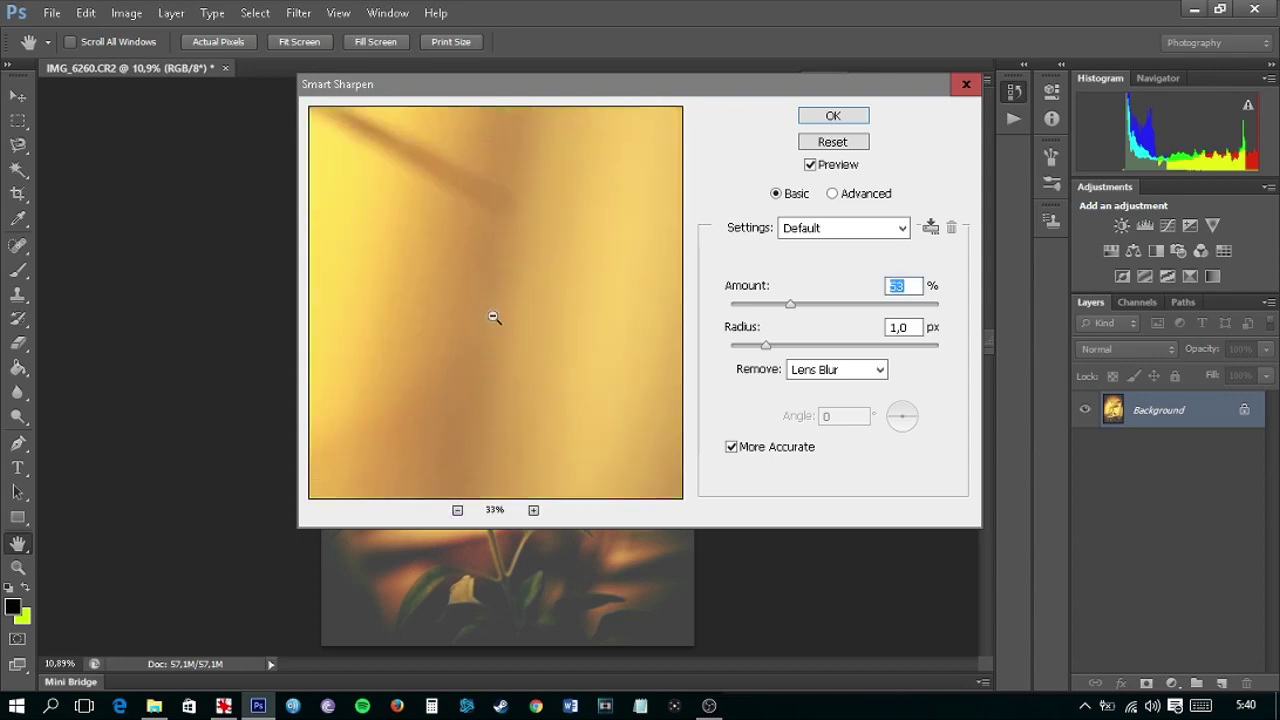
alt+click(493, 316)
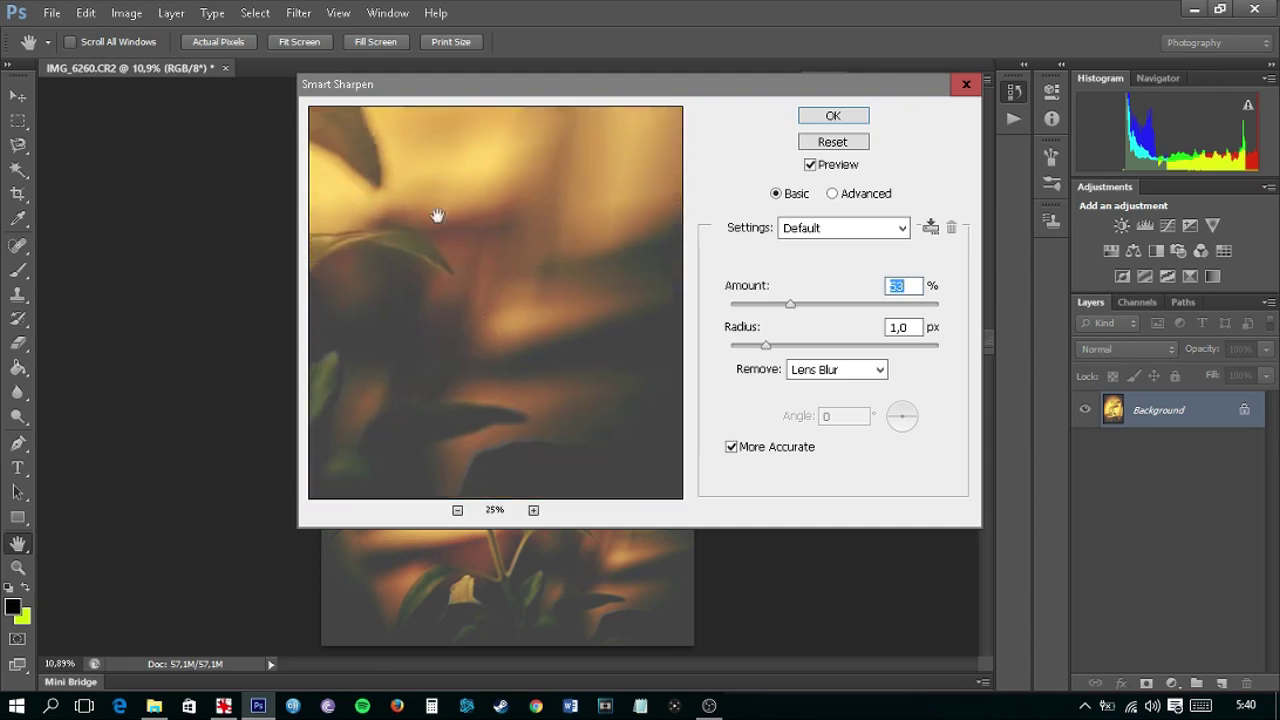
drag(663, 349, 626, 323)
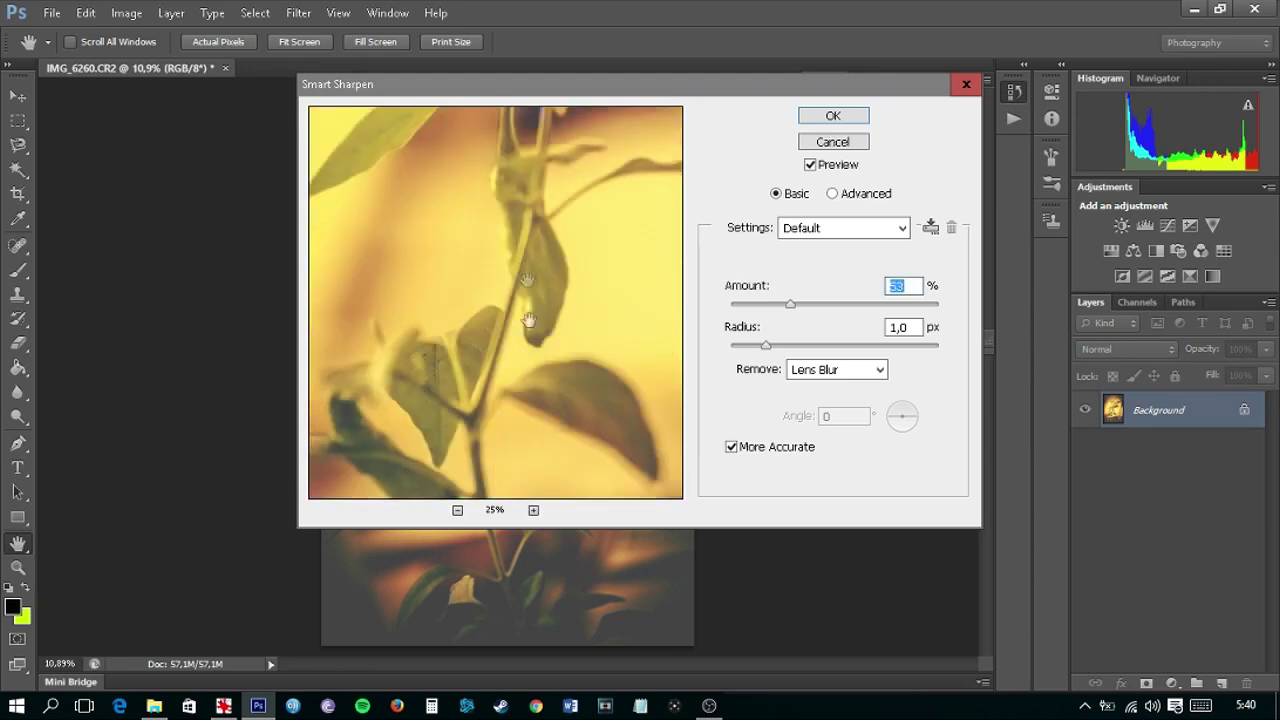
drag(567, 270, 560, 334)
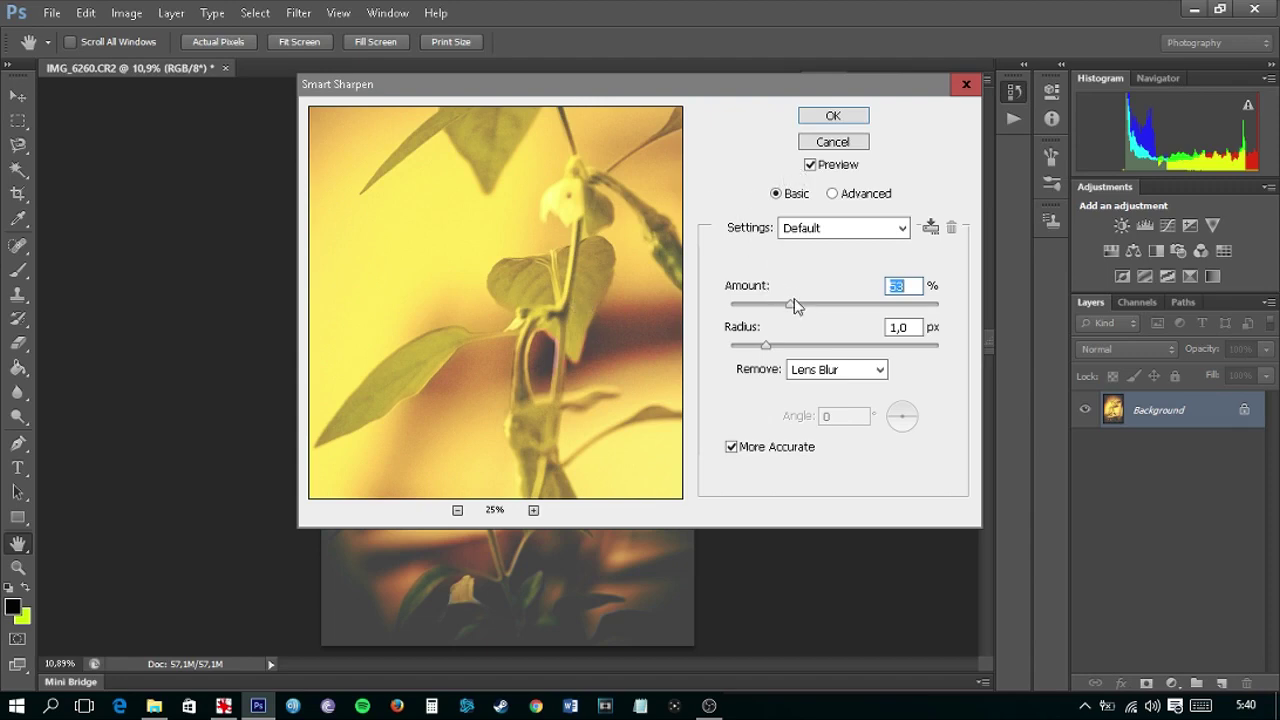
Step: Try 172% amount, settle on 55% with 1.0 px radius, and apply the sharpening
click(884, 303)
drag(551, 216, 520, 351)
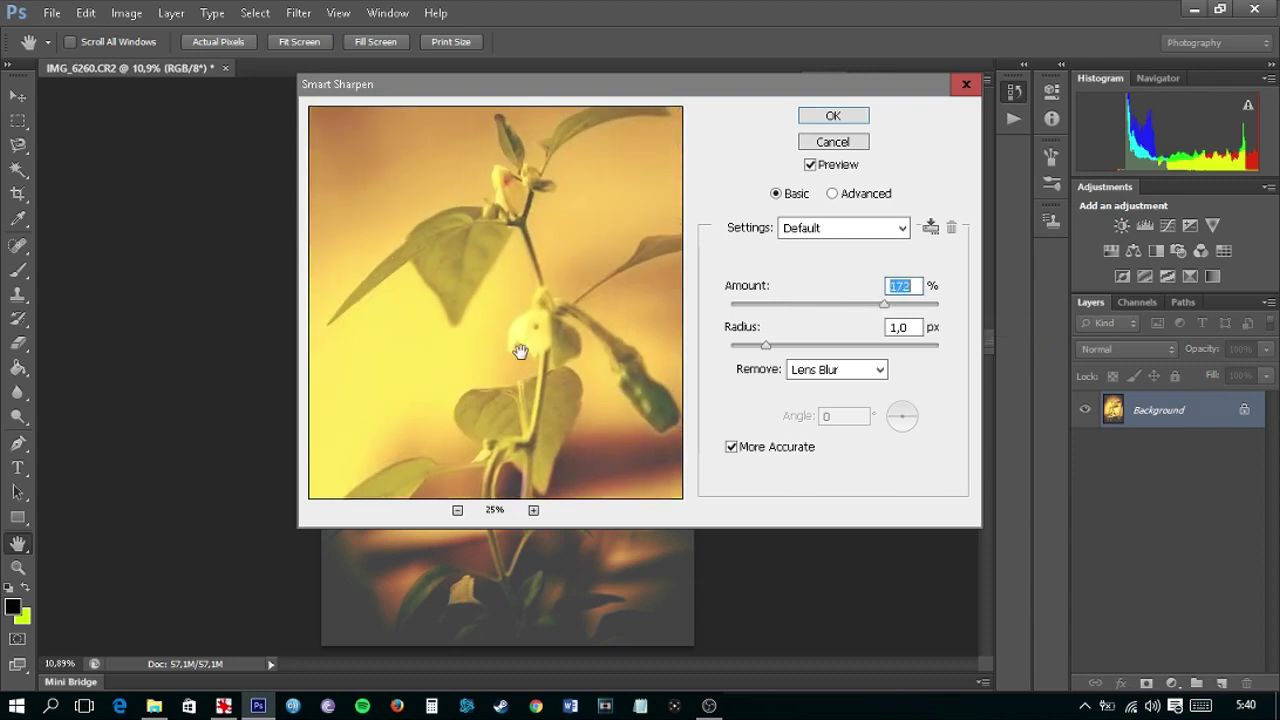
drag(651, 220, 620, 340)
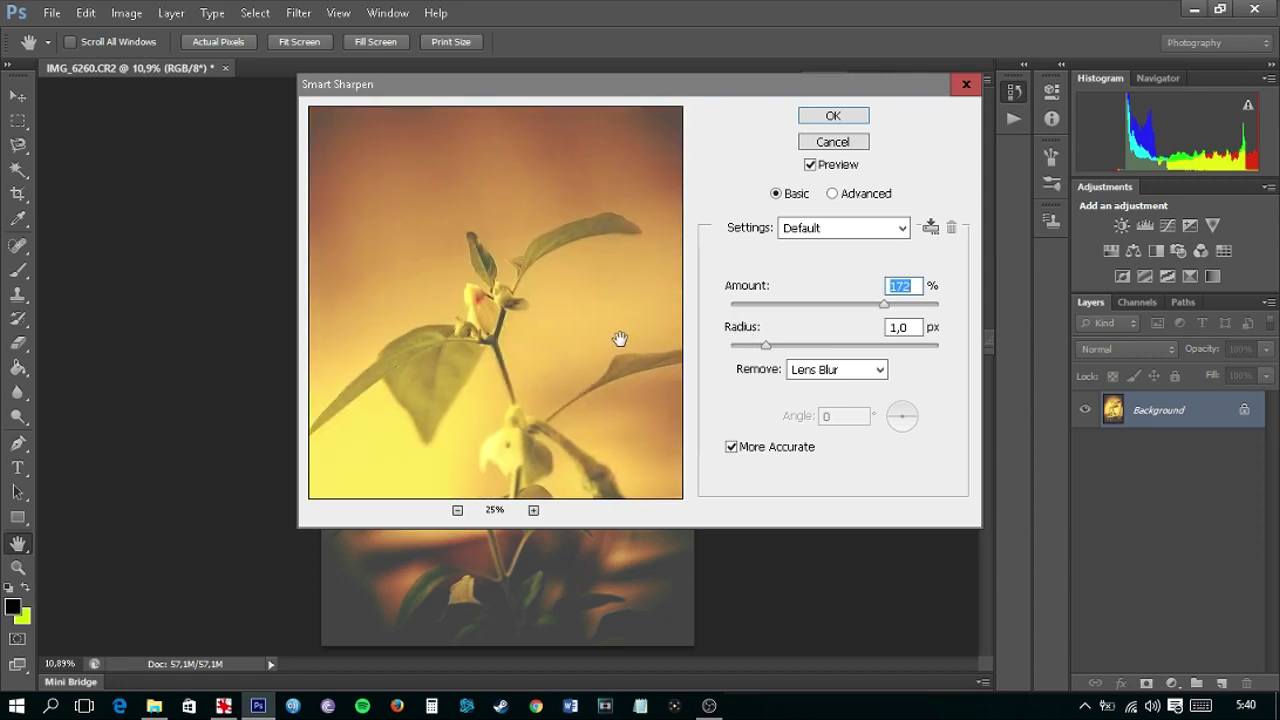
click(793, 304)
click(808, 371)
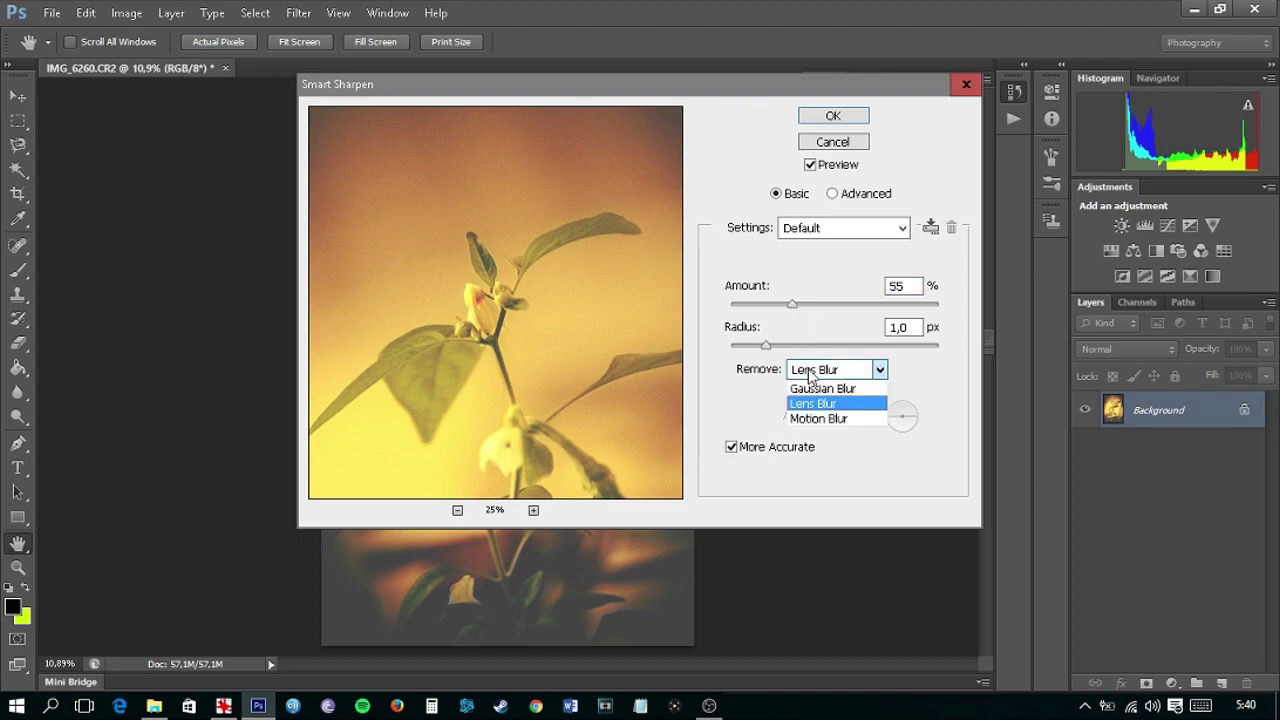
click(832, 115)
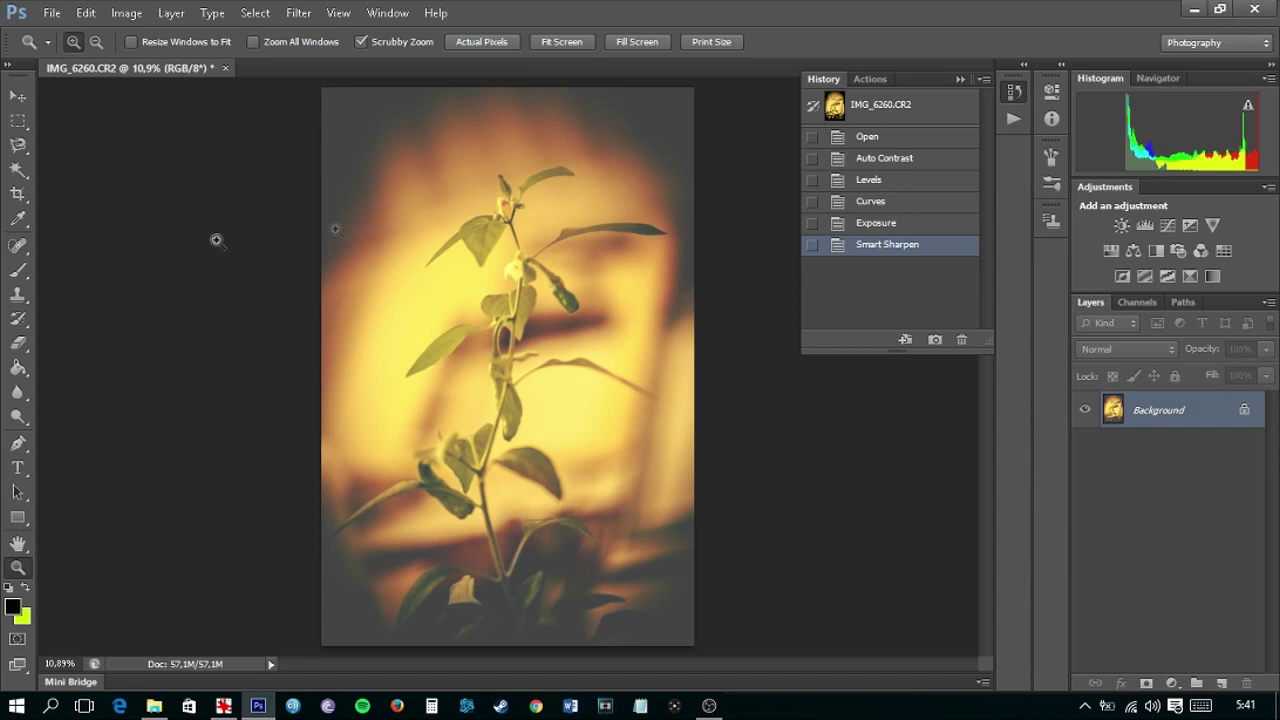
Step: Start Save As, browse Desktop and This PC, cancel, then switch to IrfanView
click(52, 13)
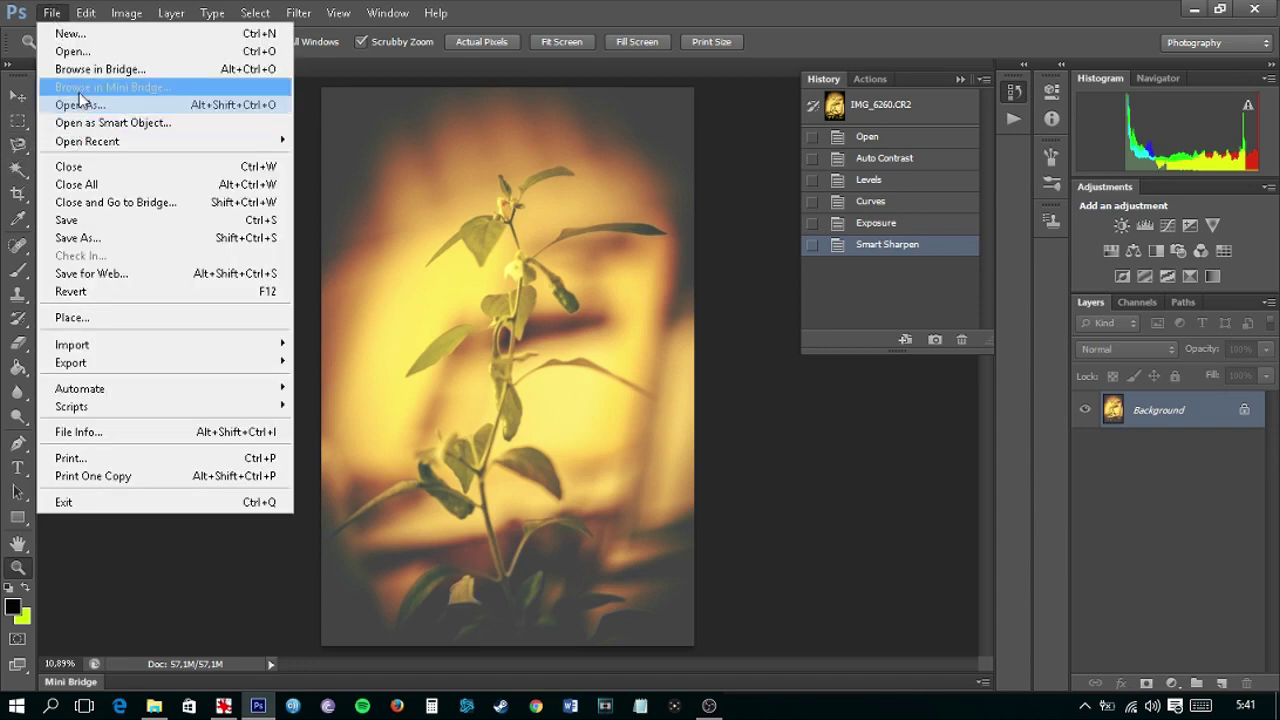
click(76, 240)
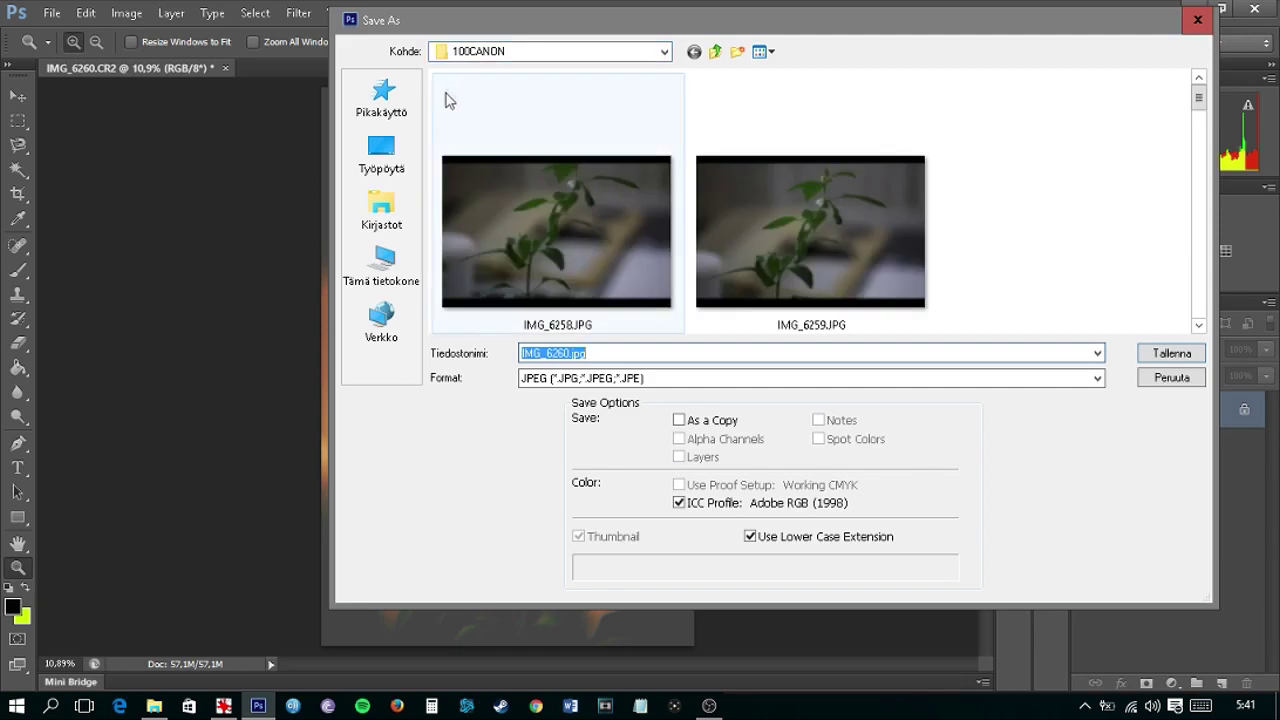
click(398, 160)
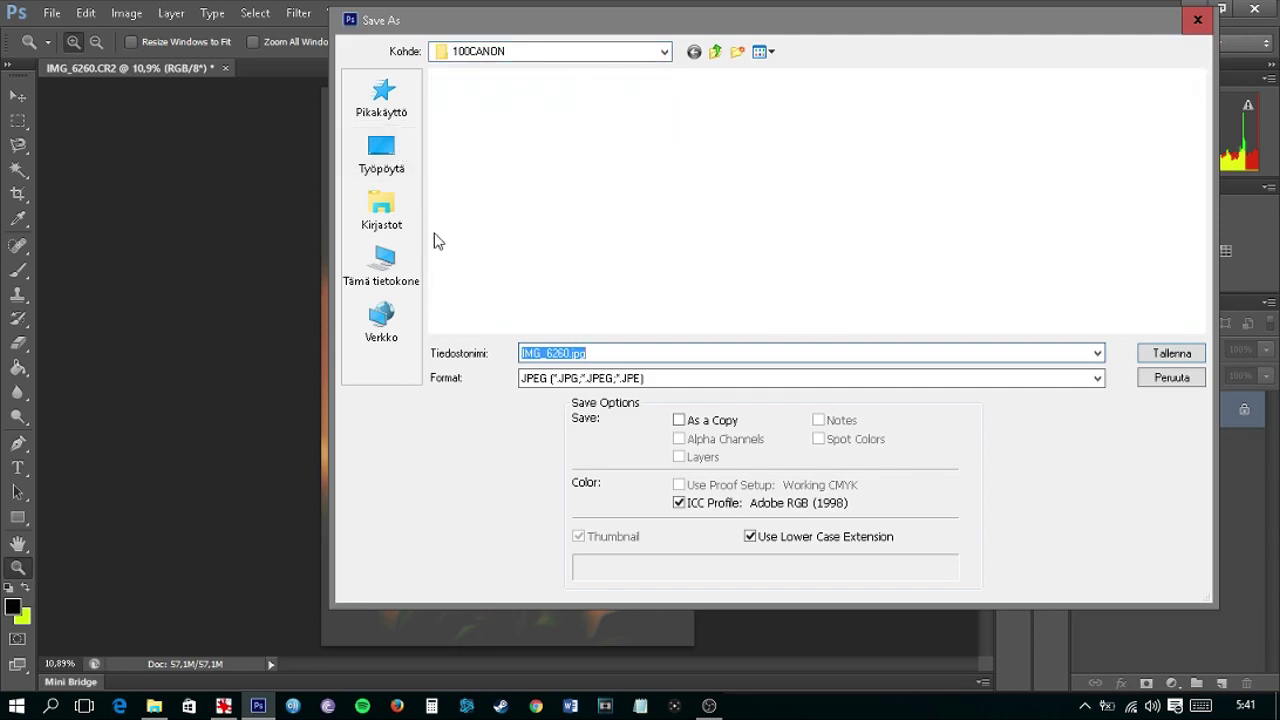
click(400, 260)
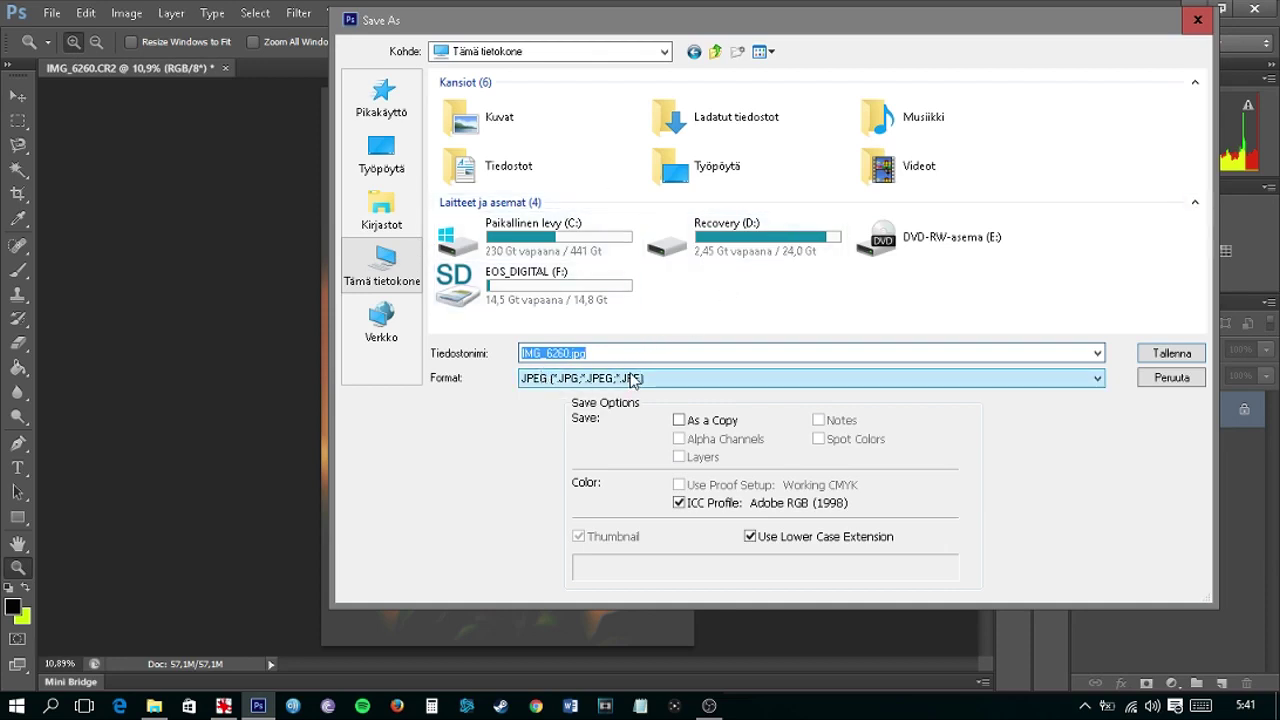
click(1166, 378)
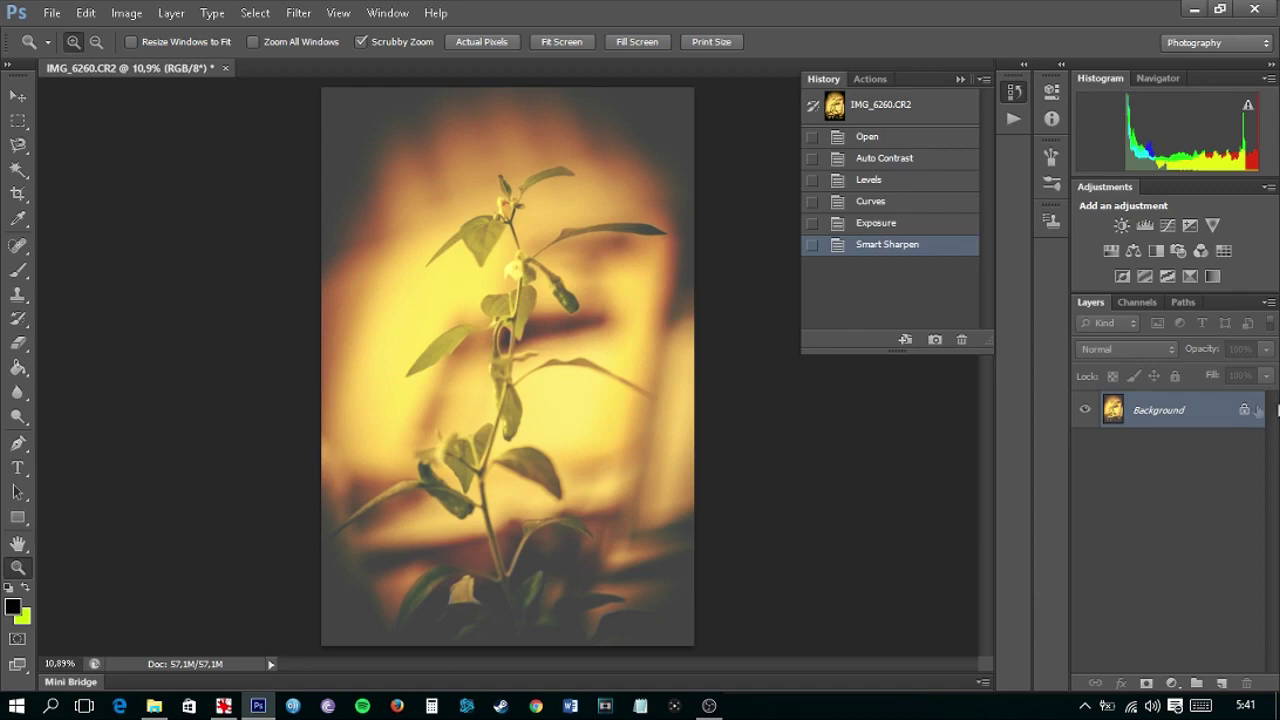
key(alt+Tab)
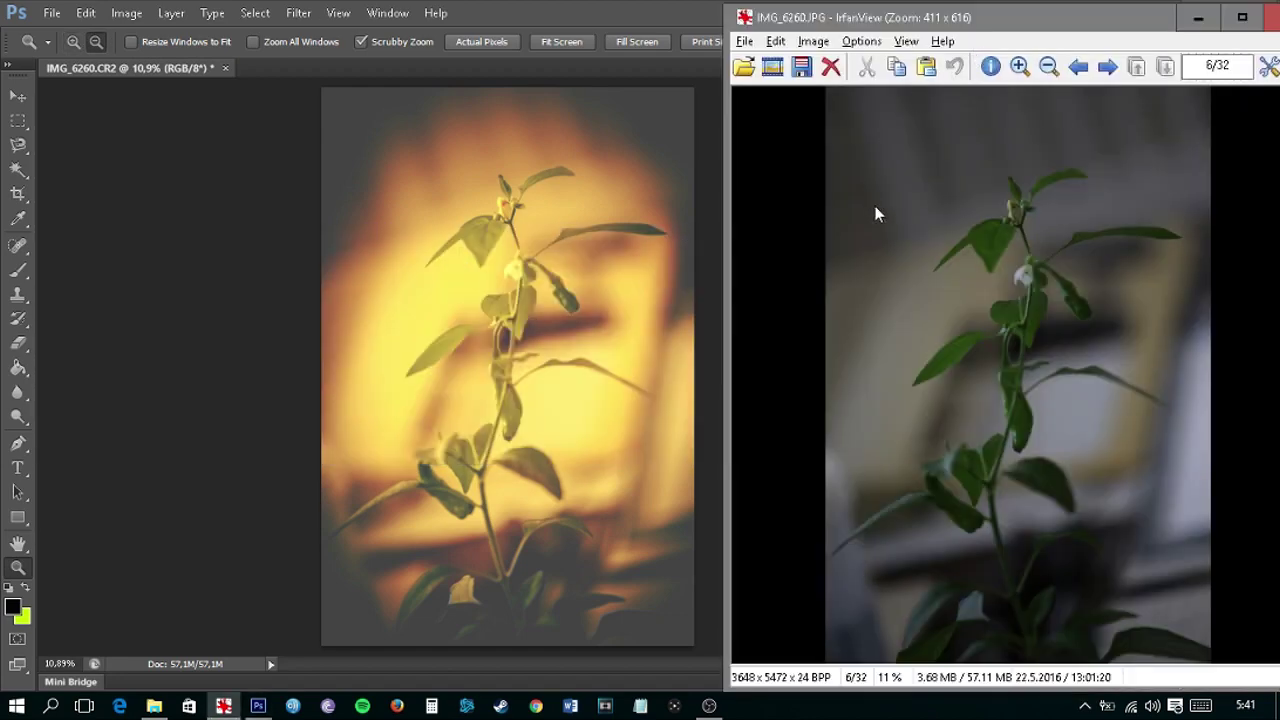
scroll(980, 265, down, 1)
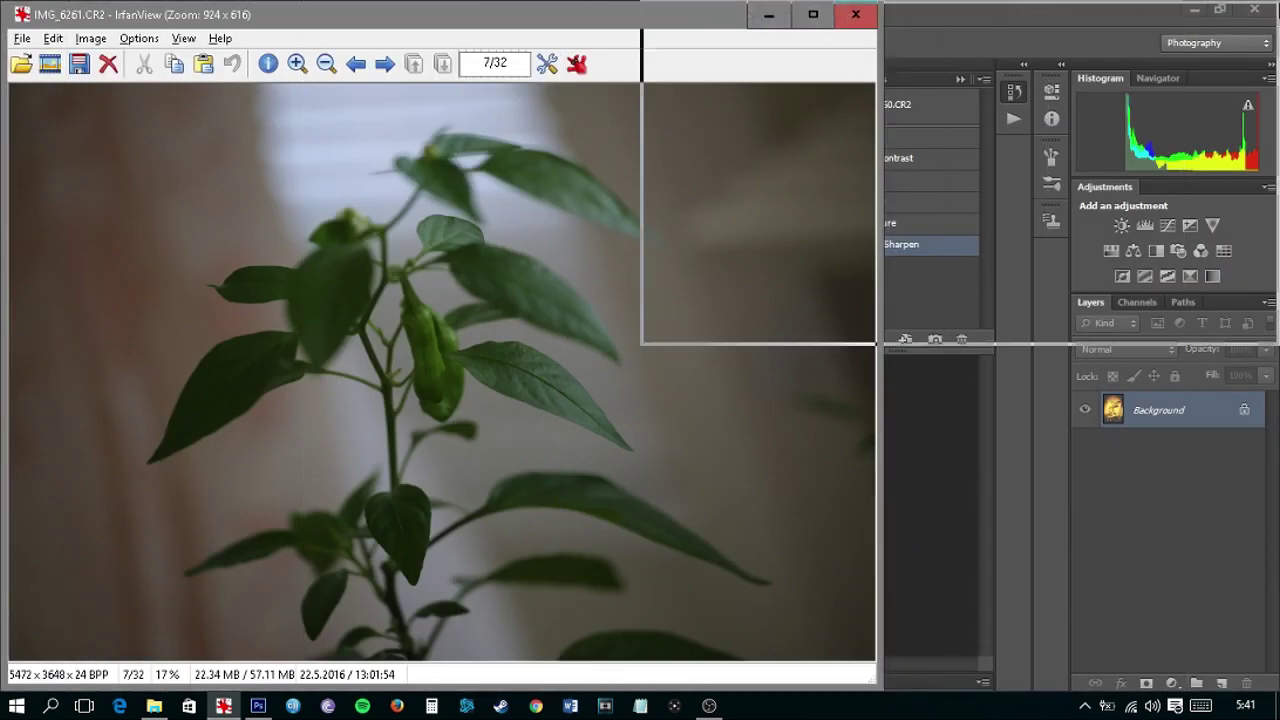
drag(690, 15, 1278, 2)
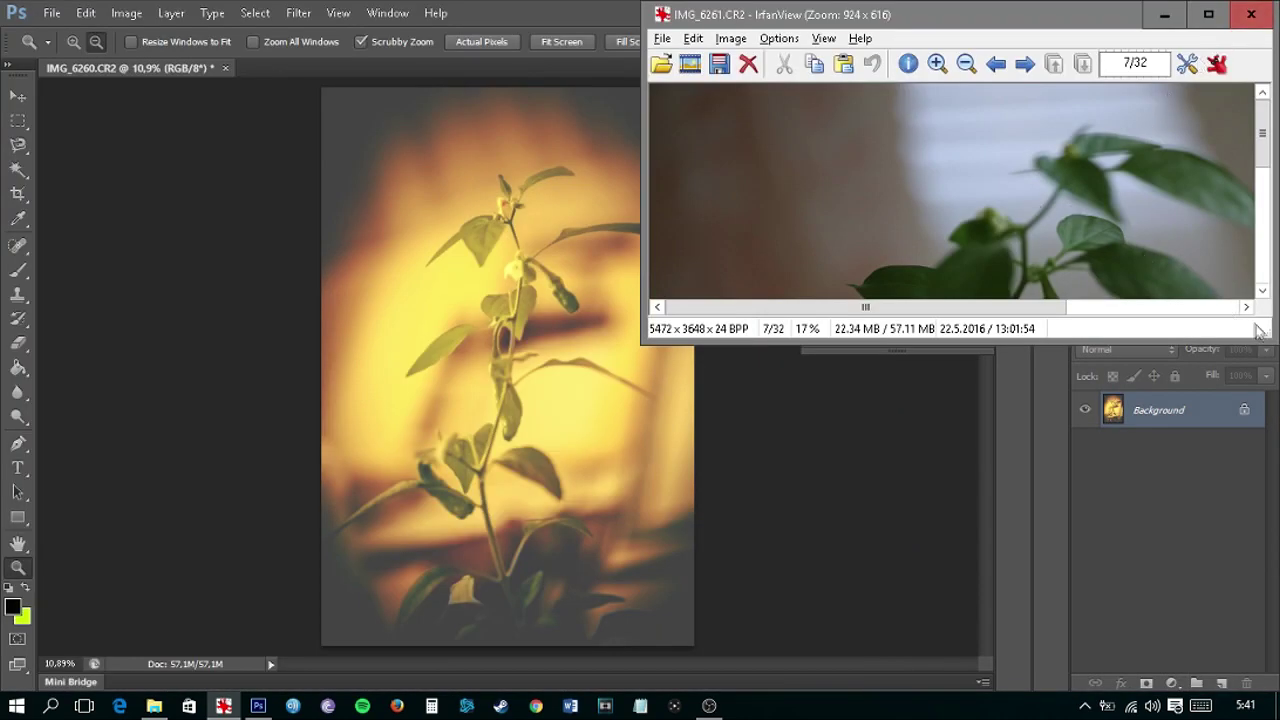
drag(1264, 337, 1274, 690)
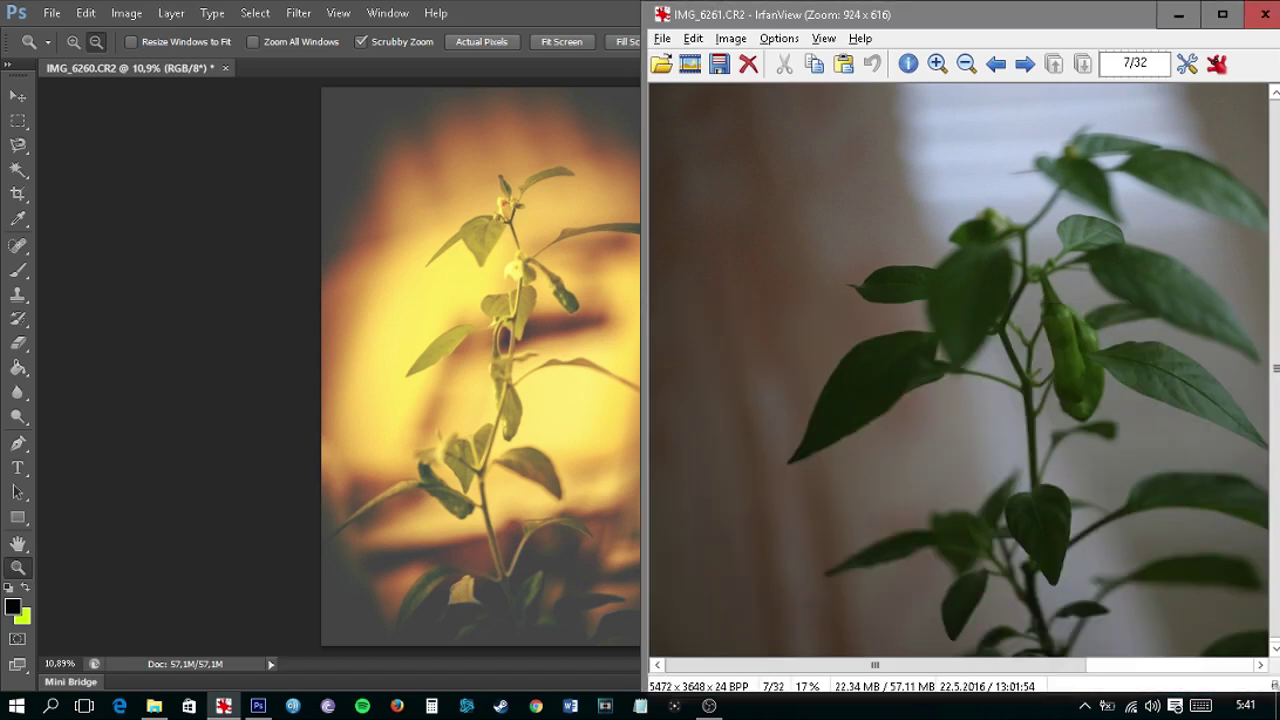
click(966, 66)
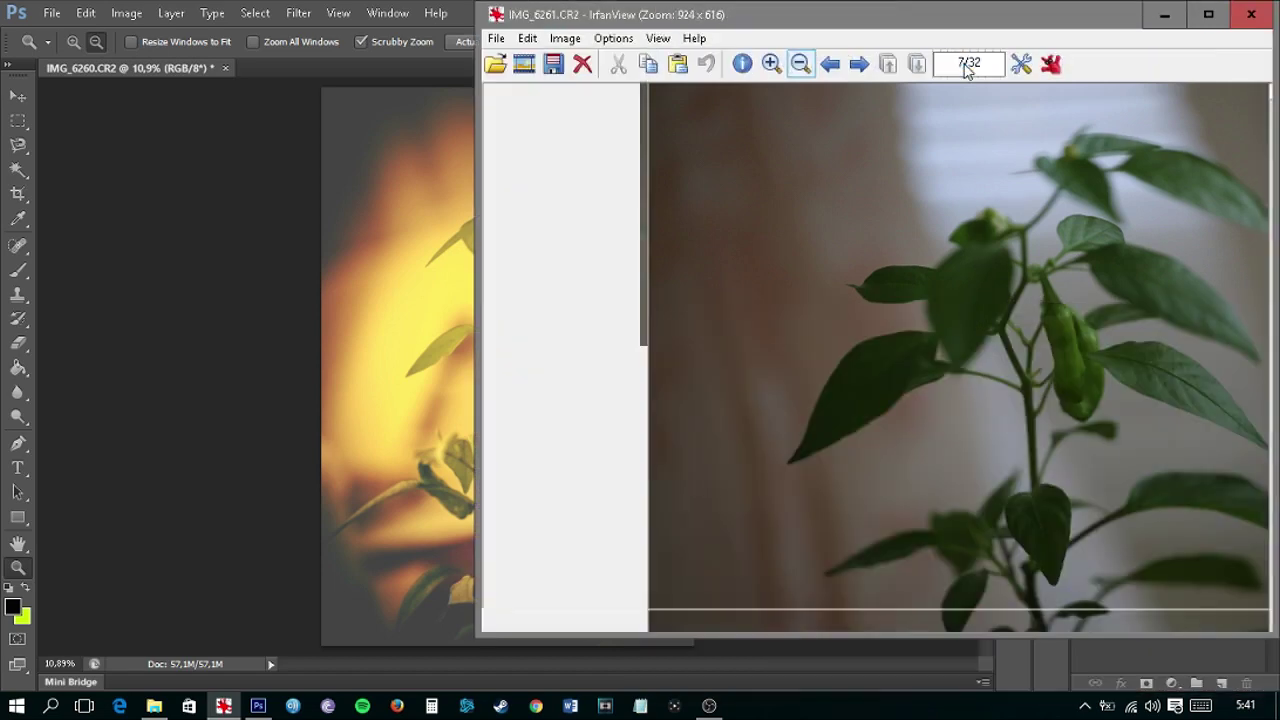
click(800, 66)
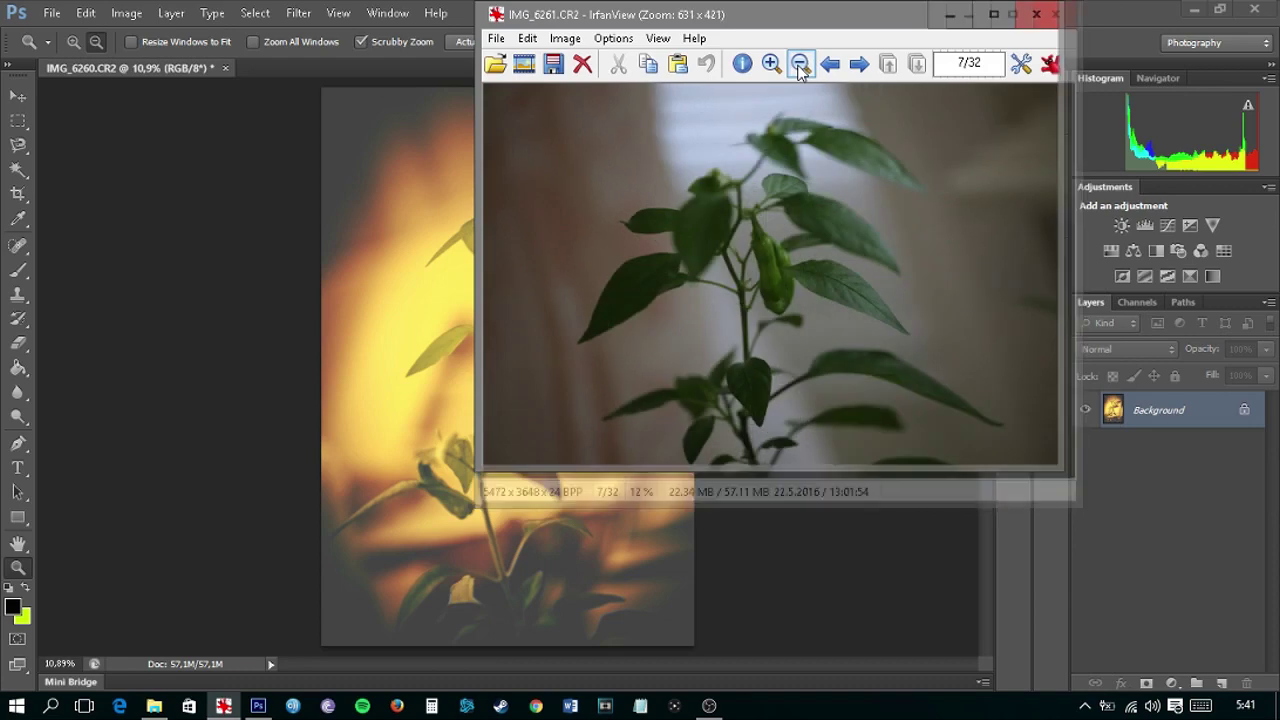
click(800, 66)
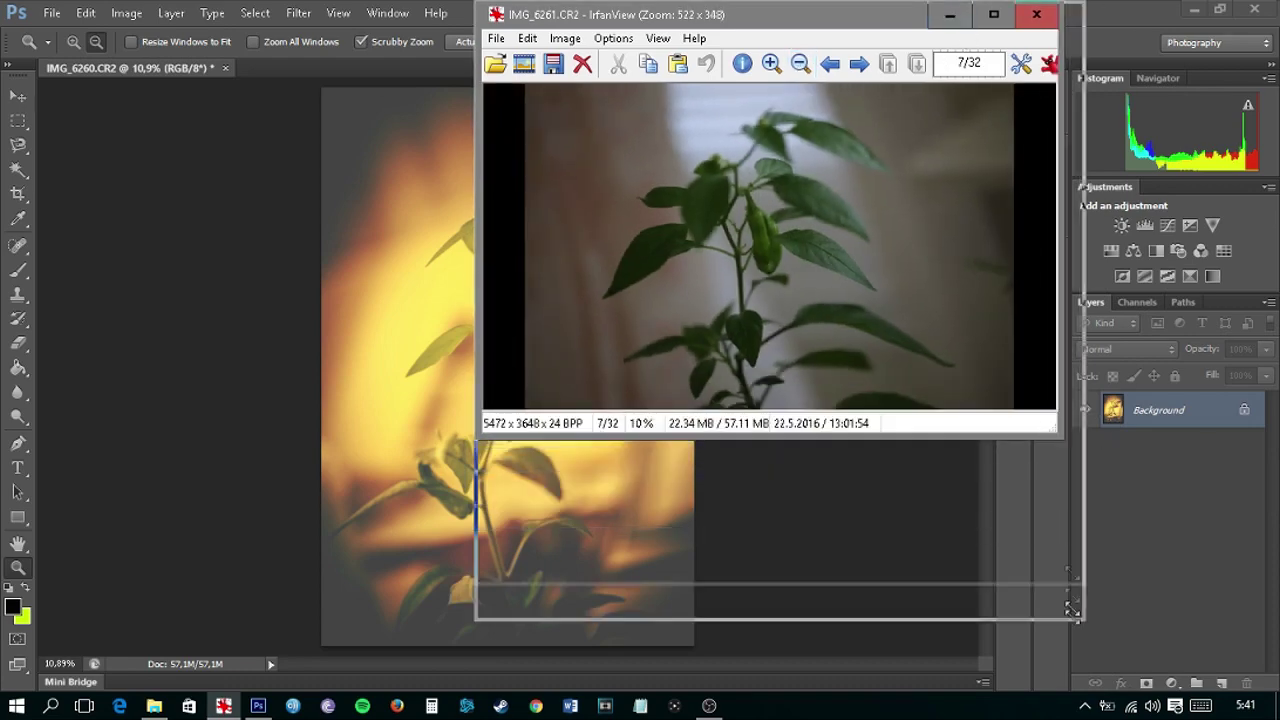
drag(1055, 425, 1070, 660)
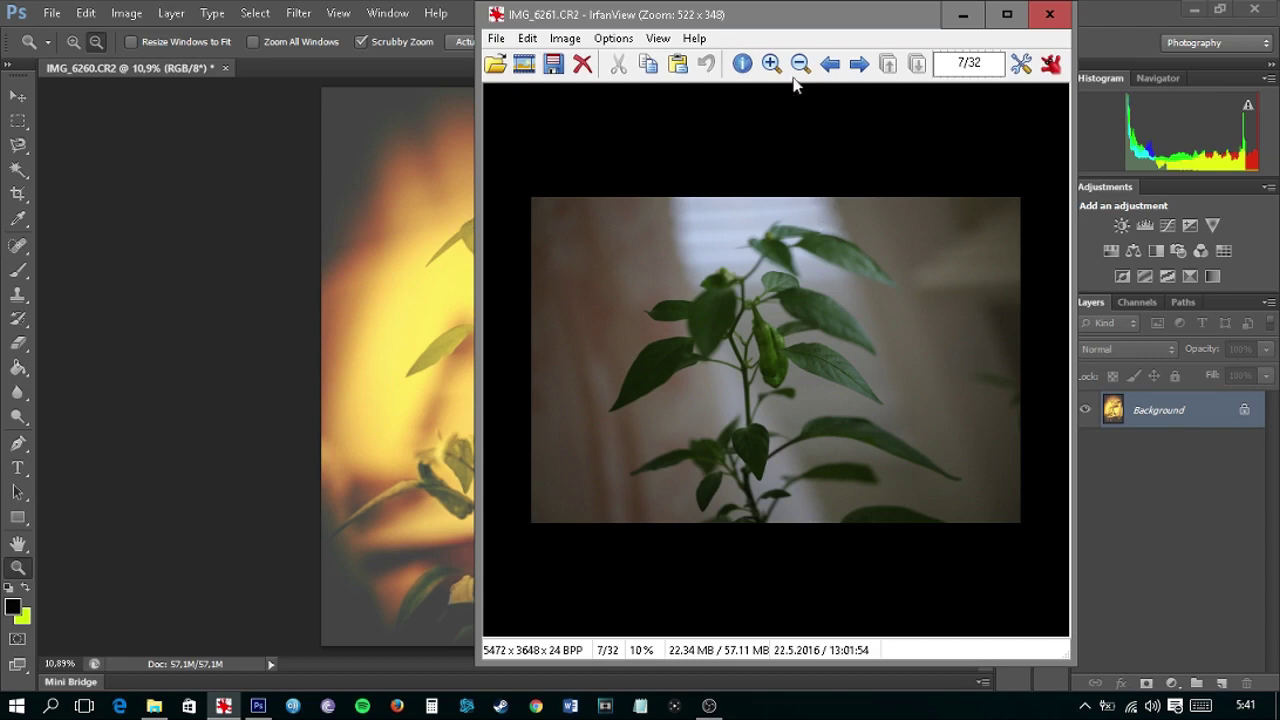
drag(866, 8, 990, 33)
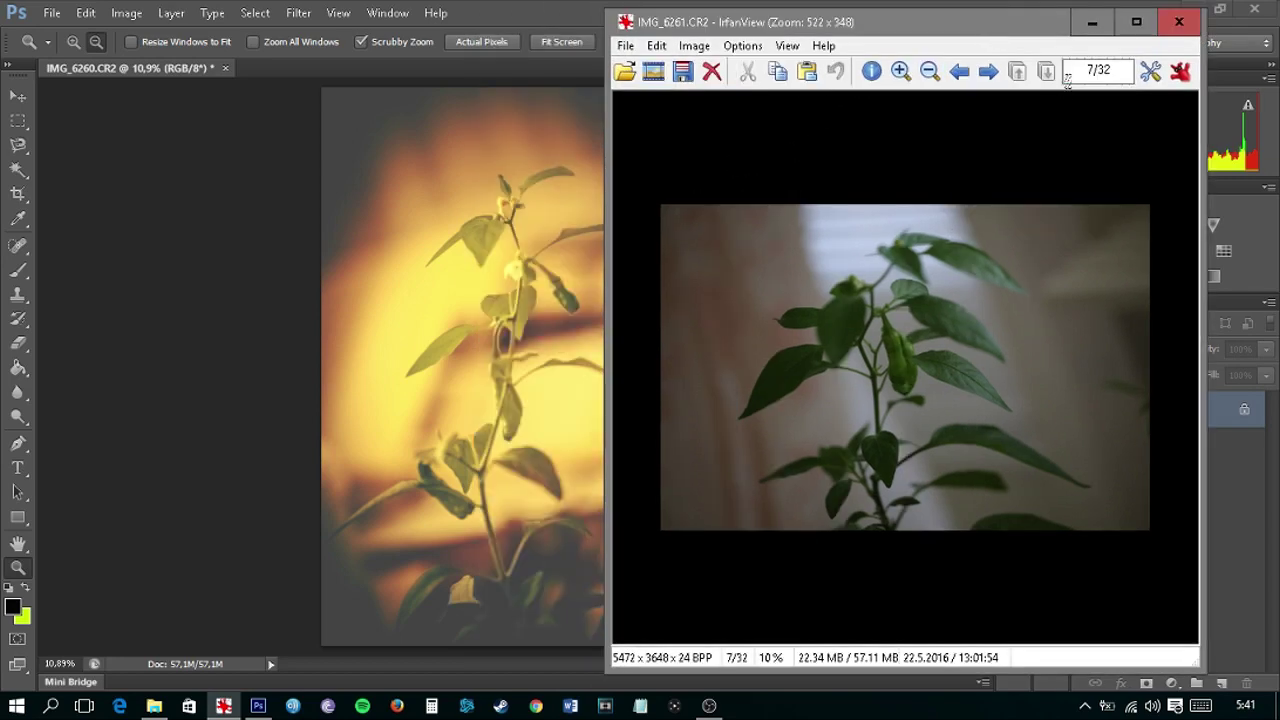
click(957, 71)
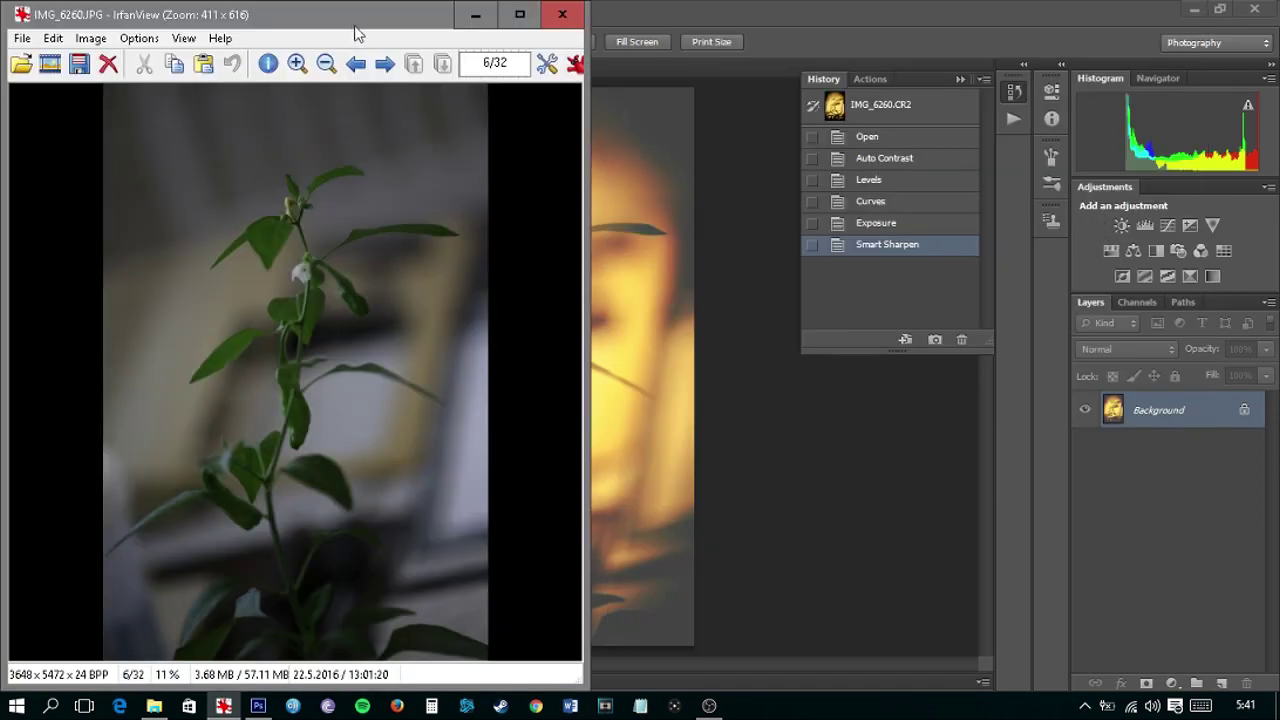
mouse_move(355, 24)
mouse_down()
mouse_move(935, 58)
mouse_move(1279, 50)
mouse_up()
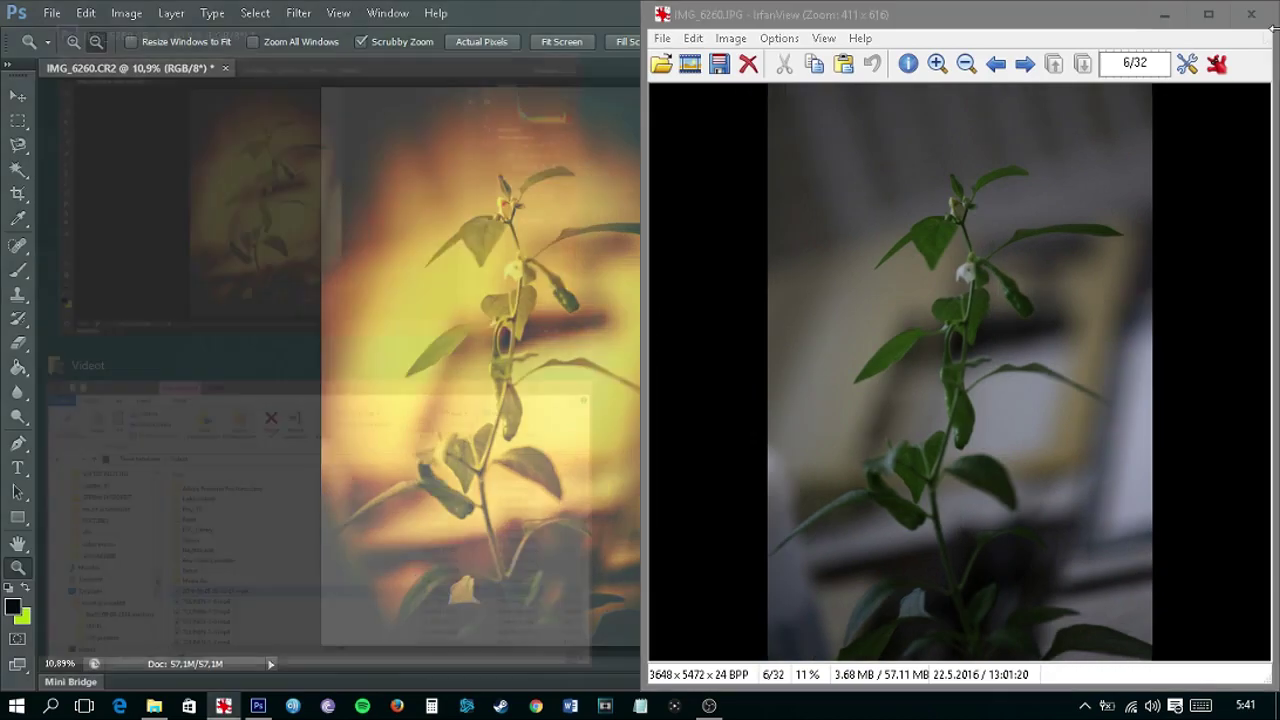
click(526, 120)
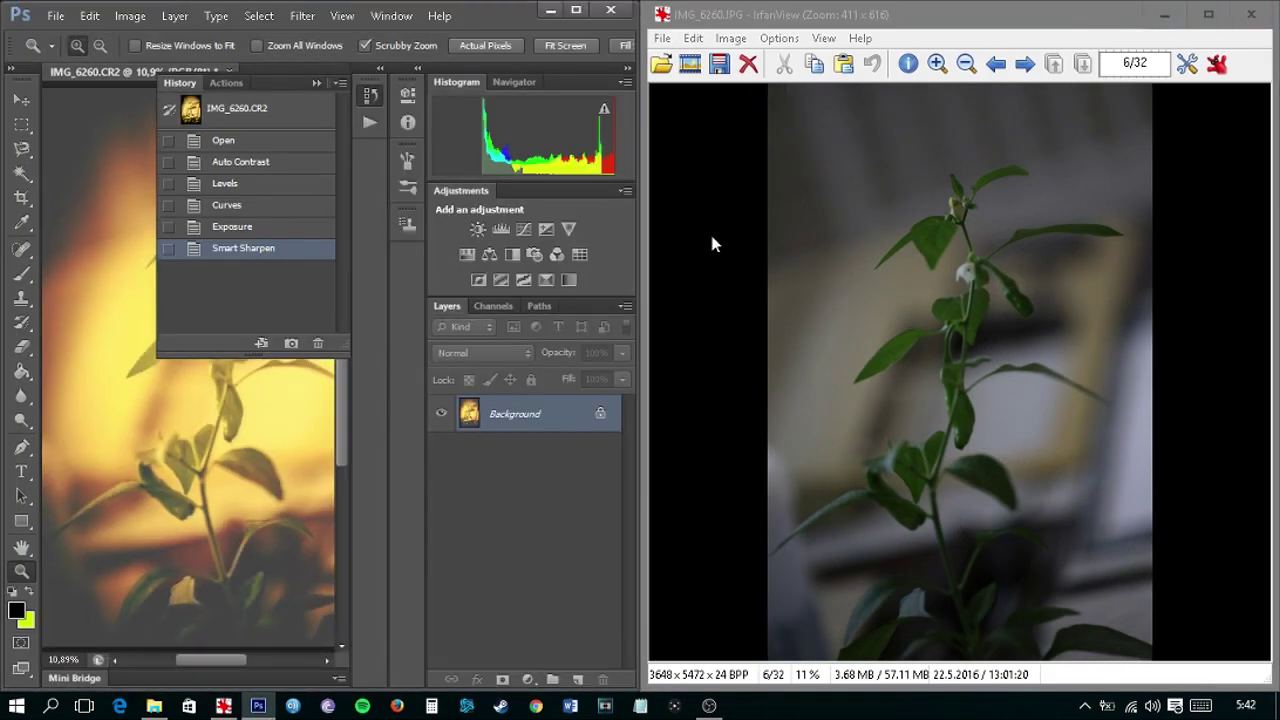
click(577, 12)
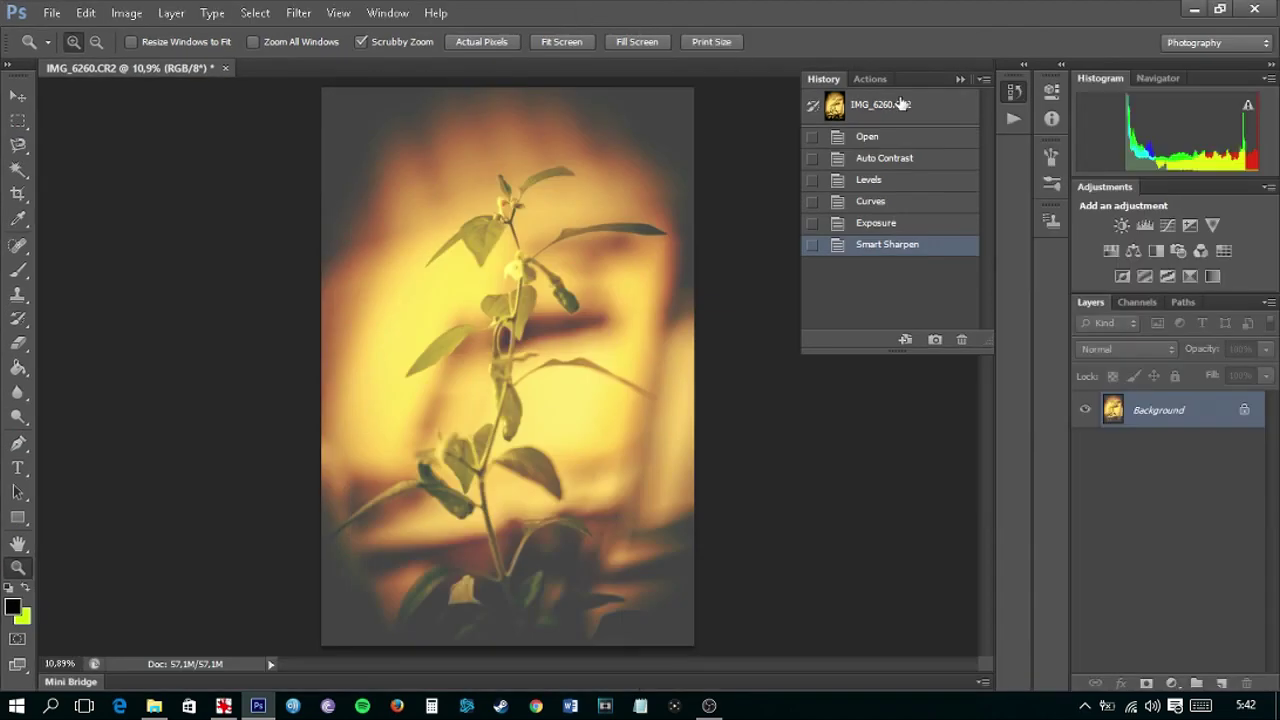
key(alt+Tab)
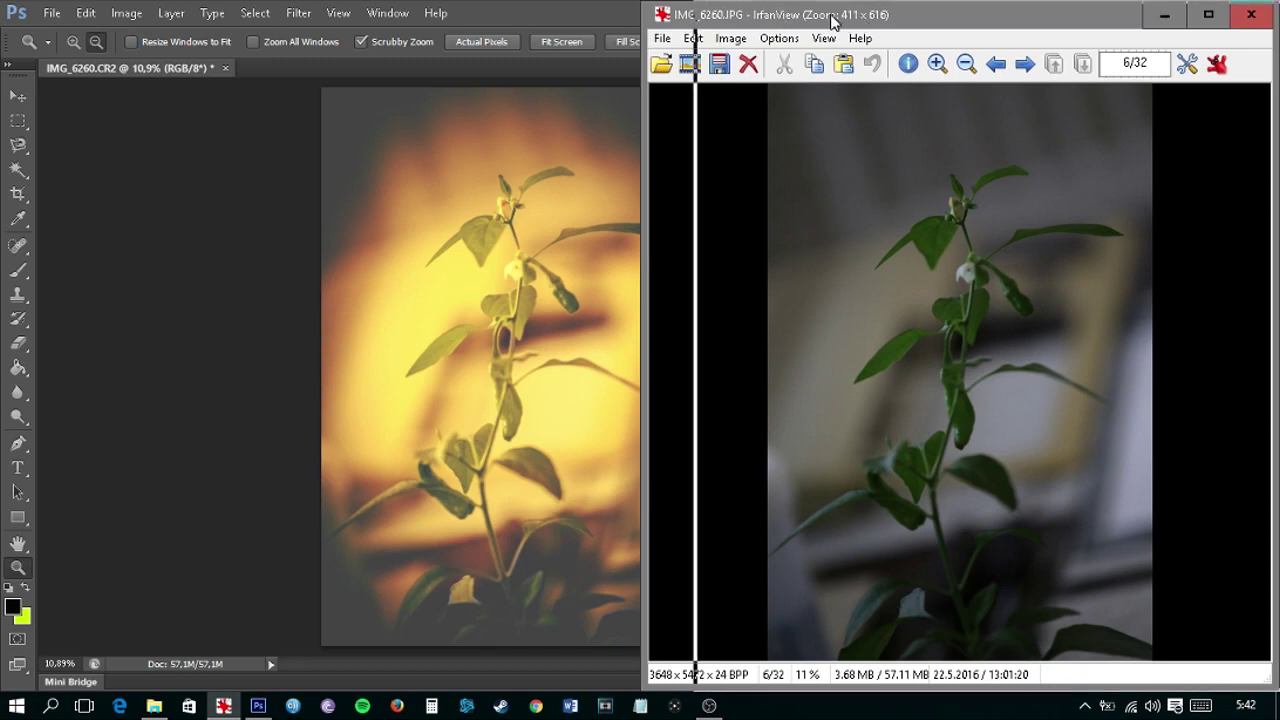
drag(834, 20, 834, 20)
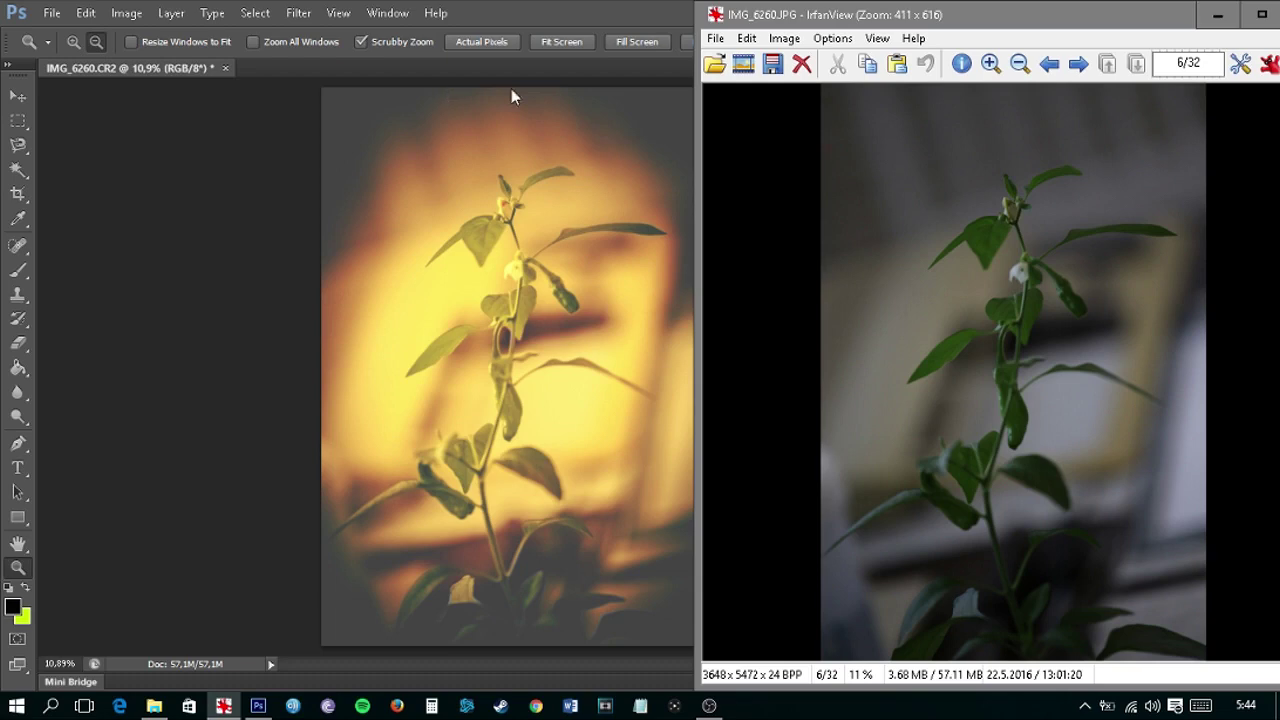
drag(914, 15, 966, 15)
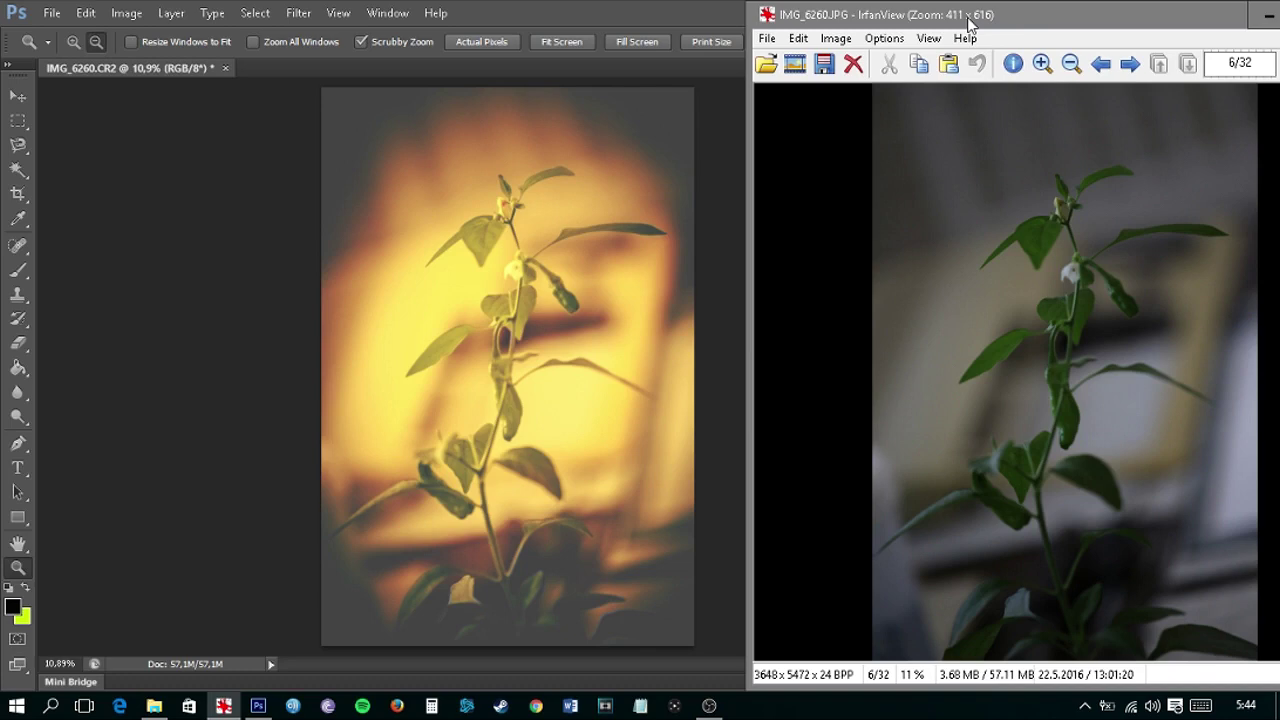
drag(967, 17, 861, 22)
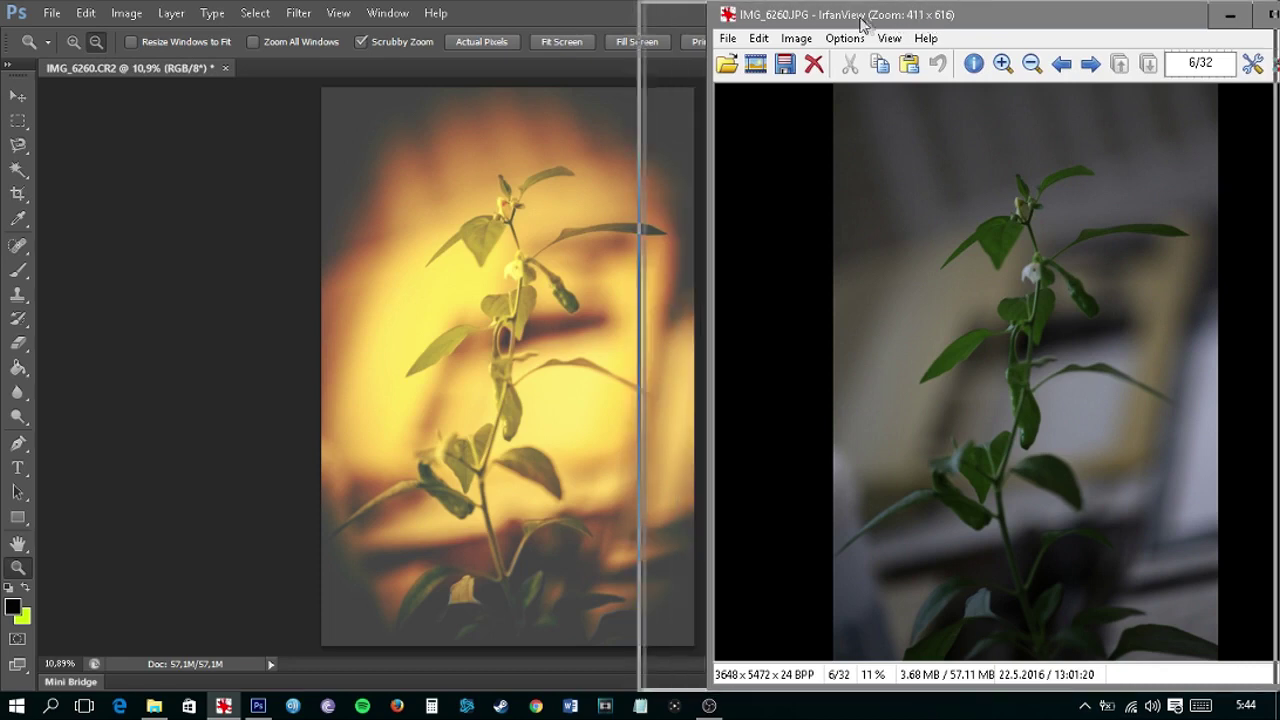
mouse_move(861, 22)
mouse_down()
mouse_move(955, 24)
mouse_move(867, 24)
mouse_move(931, 24)
mouse_up()
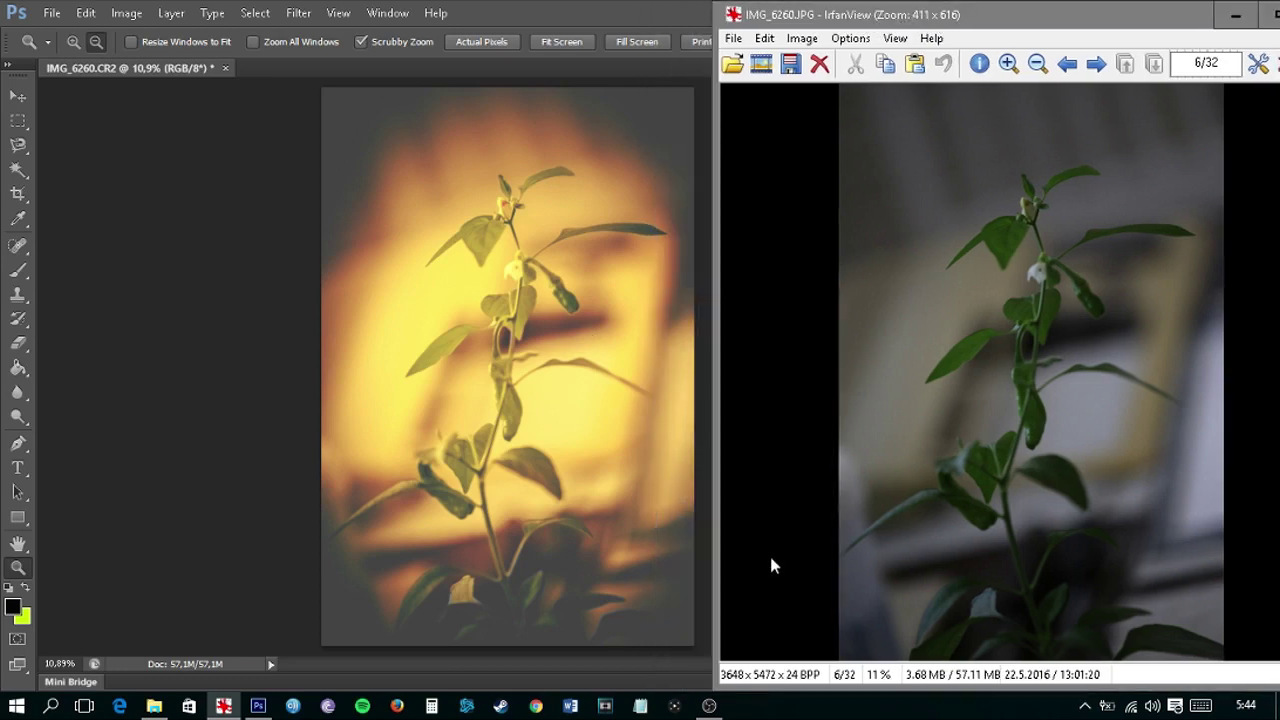